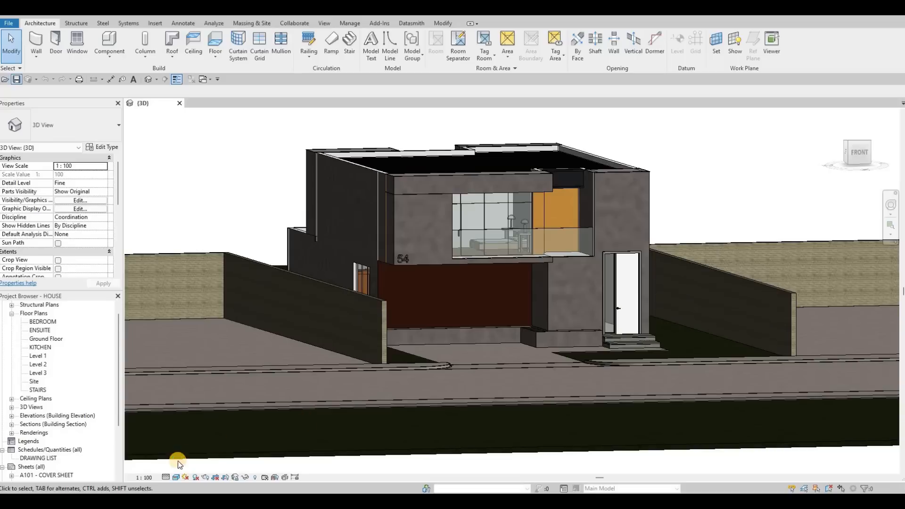
# Step: Check the view's detail level, then export the 3D view to Datasmith as HOUSE-3DView-{3D} in Revit File
pyautogui.click(165, 476)
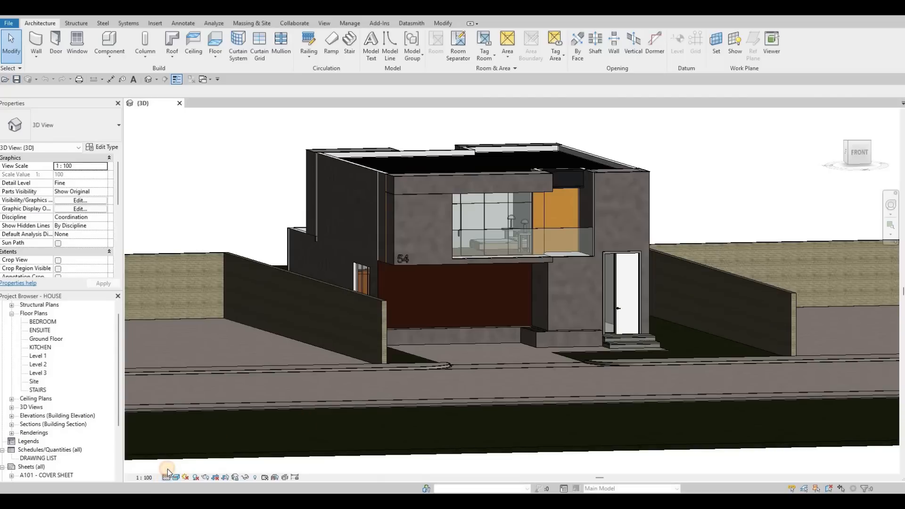
pyautogui.click(137, 106)
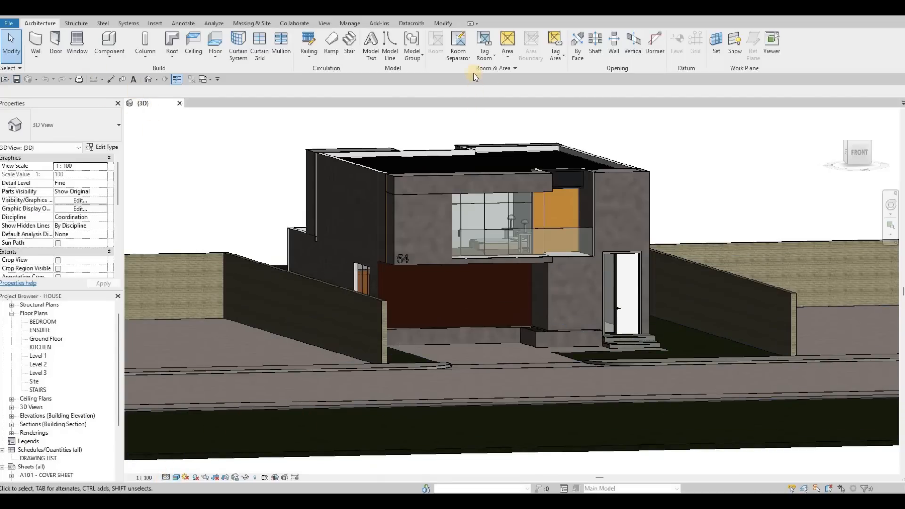
pyautogui.click(409, 23)
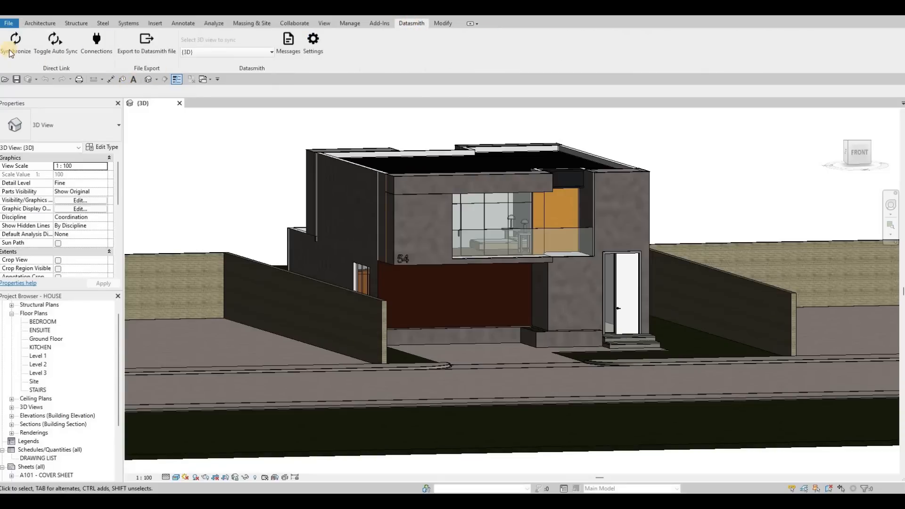
pyautogui.click(151, 46)
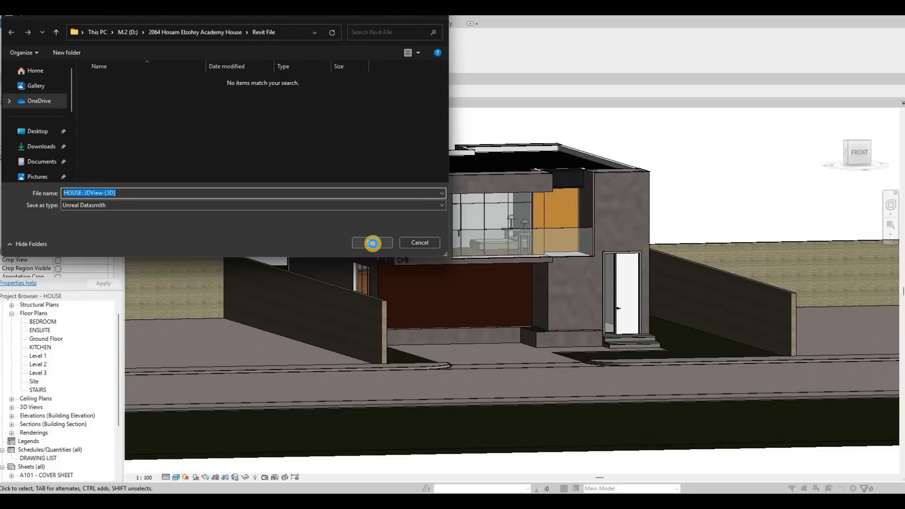
pyautogui.click(373, 243)
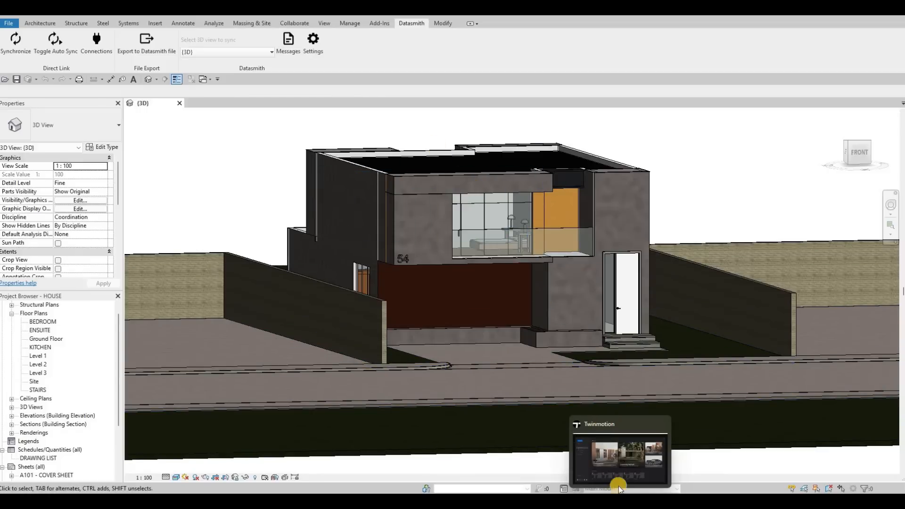
# Step: Save the Revit project, close the audio settings and Twinmotion's start screen, then switch to File Explorer
pyautogui.click(16, 80)
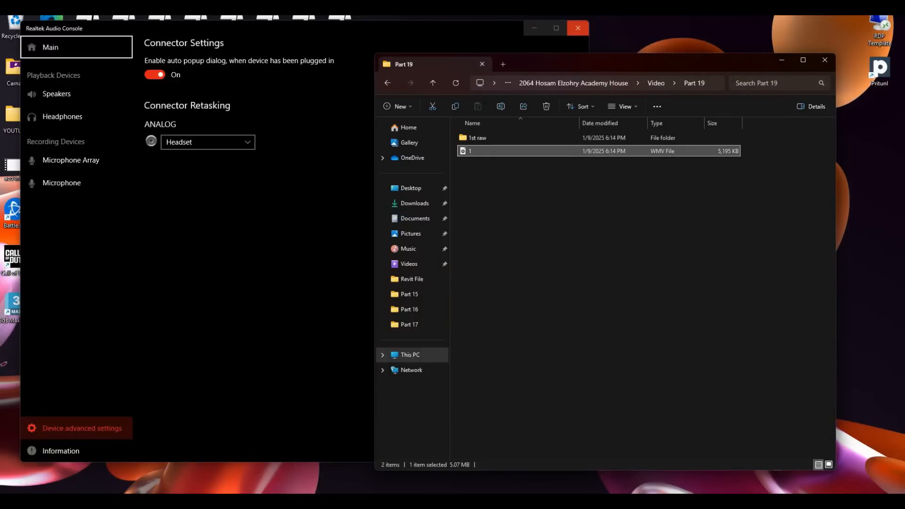
pyautogui.click(577, 28)
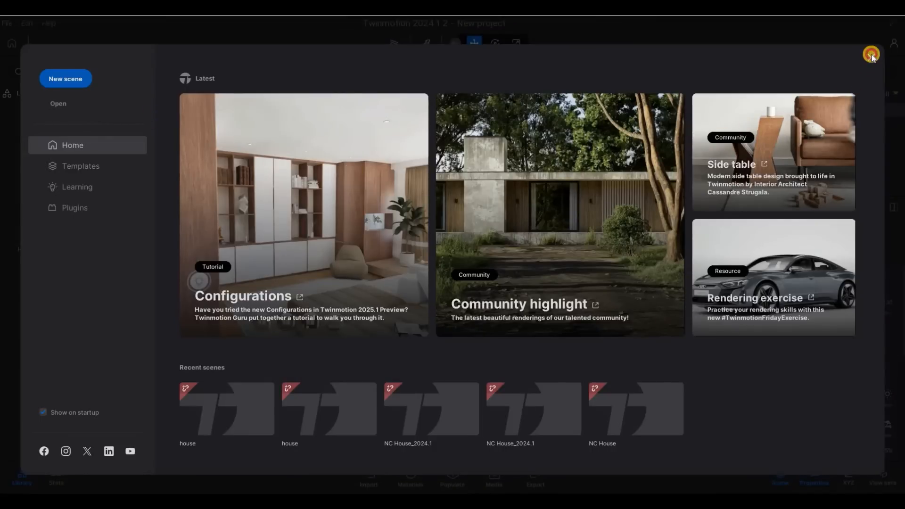
pyautogui.click(476, 479)
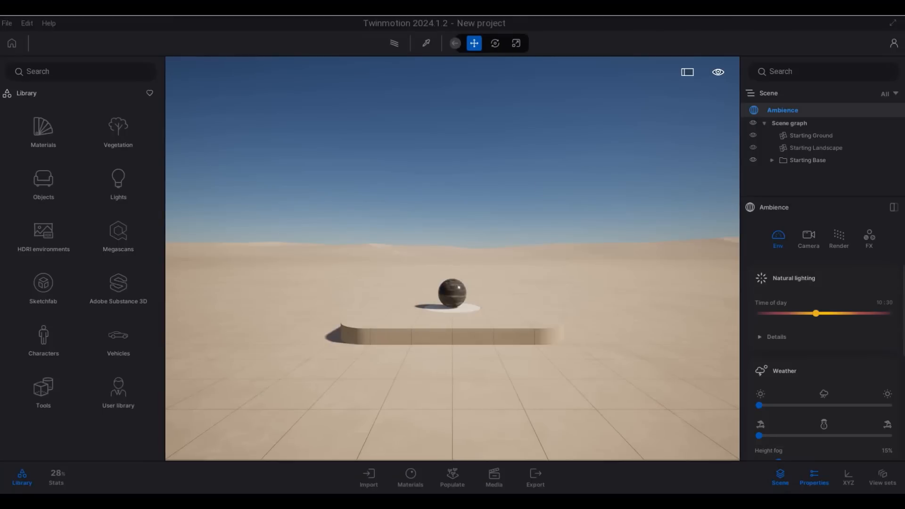
pyautogui.hotkey('alt', 'Tab')
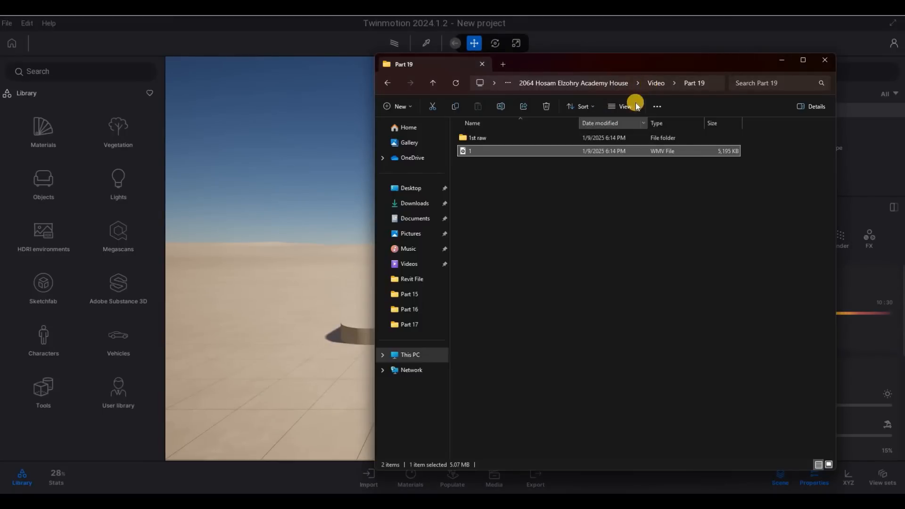
# Step: Copy the path of the Revit File folder holding HOUSE-3DView-{3D}.udatasmith, then return to Twinmotion
pyautogui.click(607, 85)
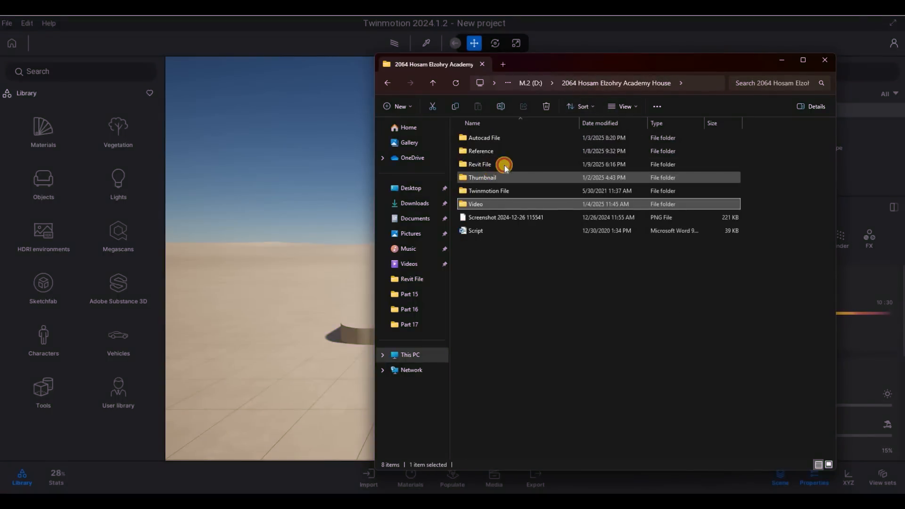
pyautogui.click(695, 80)
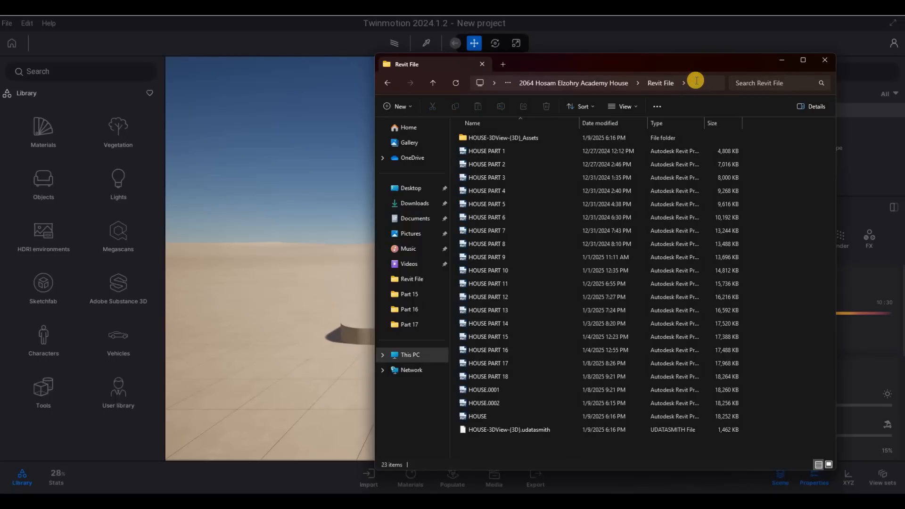
pyautogui.click(695, 81)
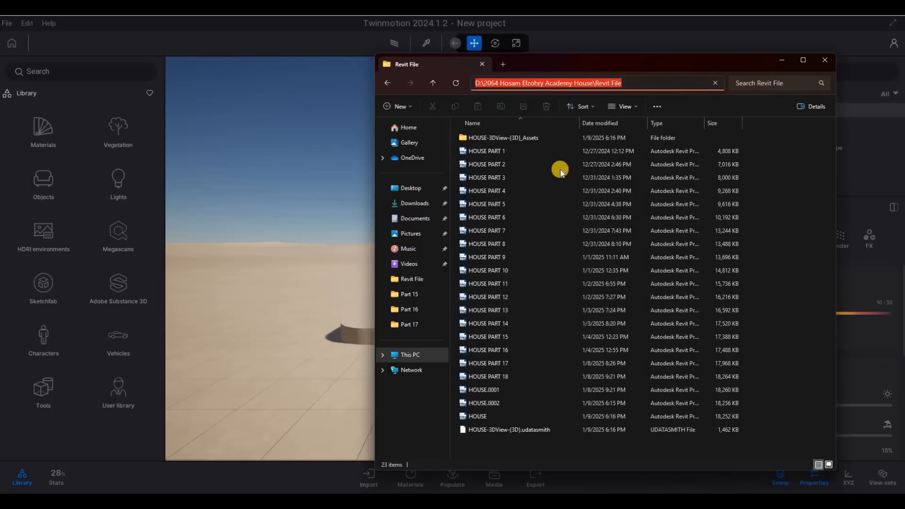
pyautogui.hotkey('ctrl', 'c')
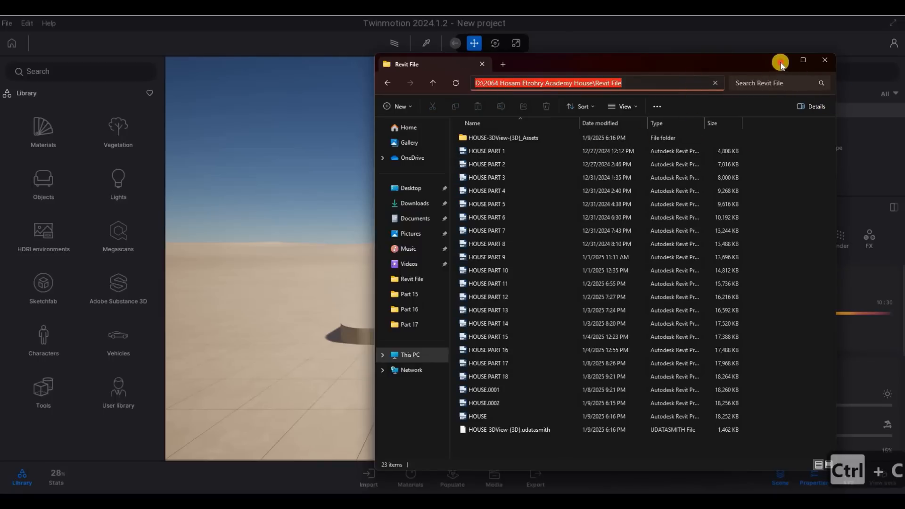
pyautogui.click(377, 478)
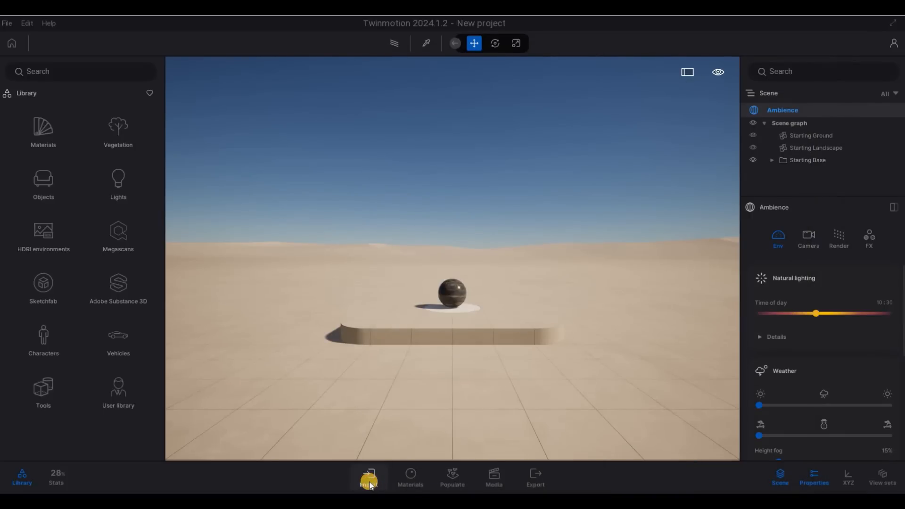
# Step: Import HOUSE-3DView-{3D}.udatasmith from the pasted Revit File folder path into the Twinmotion scene
pyautogui.click(369, 476)
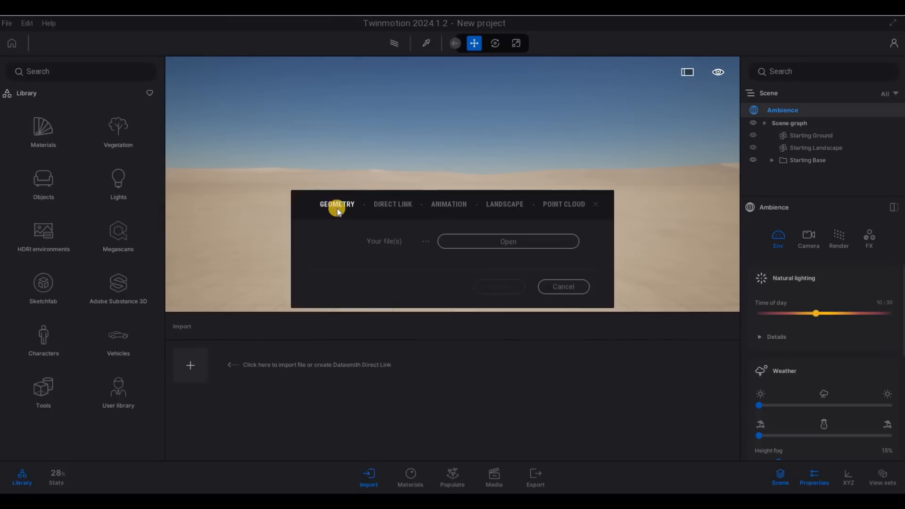
pyautogui.click(494, 245)
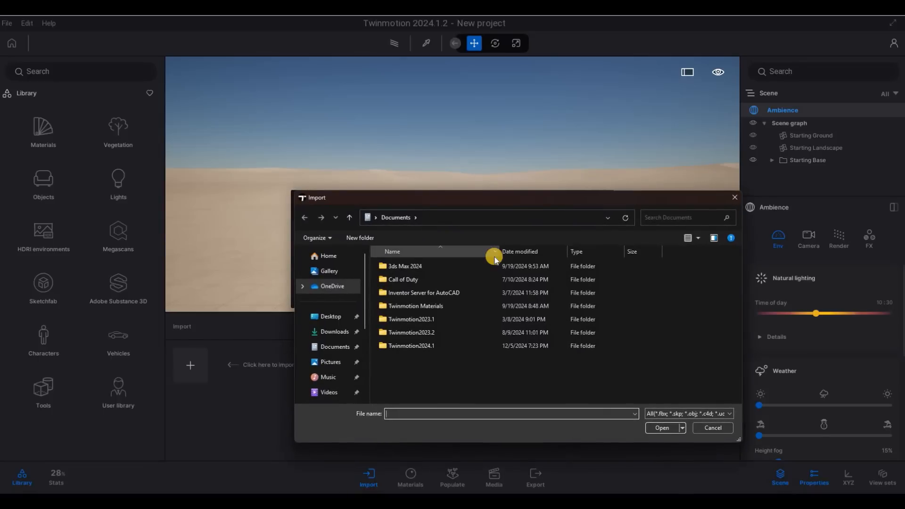
pyautogui.hotkey('ctrl', 'v')
pyautogui.press('Return')
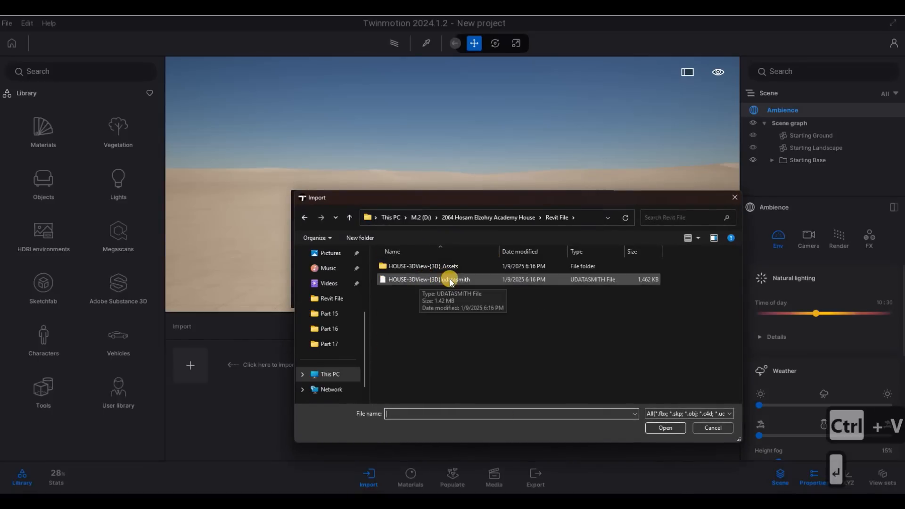
pyautogui.click(446, 280)
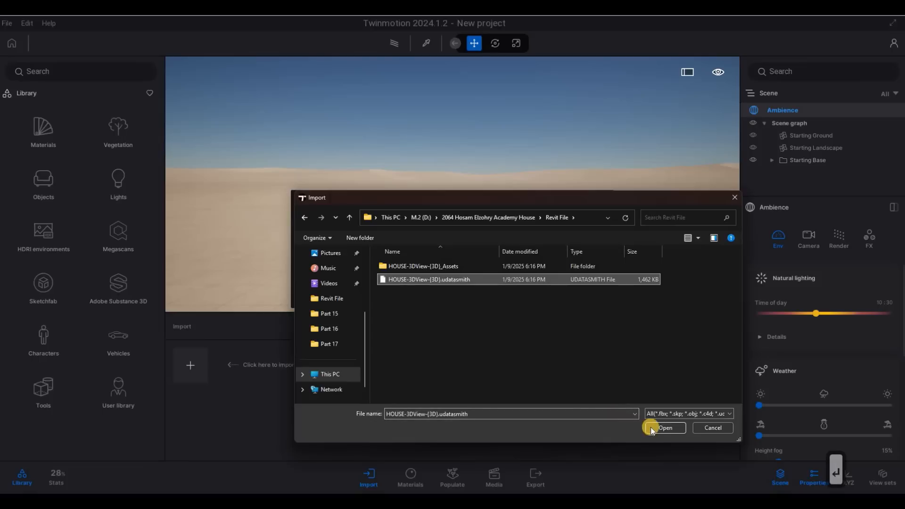
pyautogui.click(662, 430)
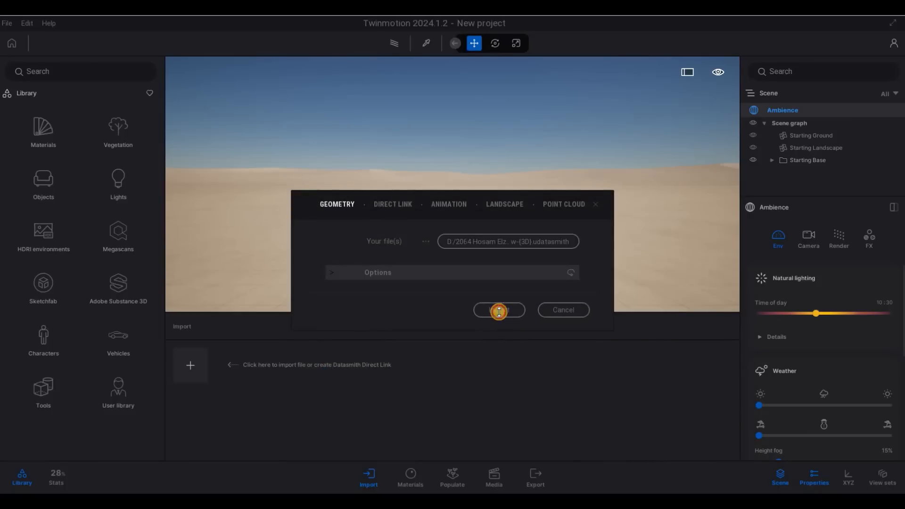
pyautogui.click(490, 314)
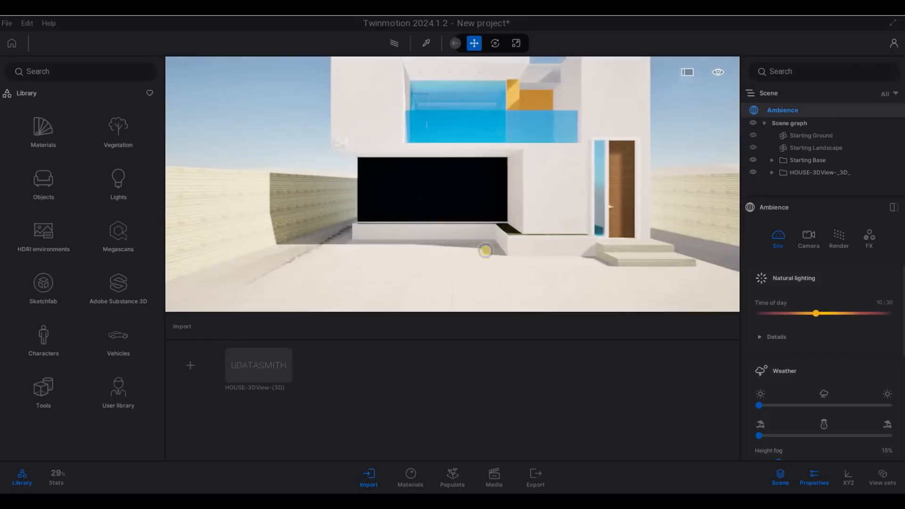
# Step: Fly the camera back and turn it to view the whole house from the street
pyautogui.press('a')
pyautogui.press('s')
pyautogui.press('s')
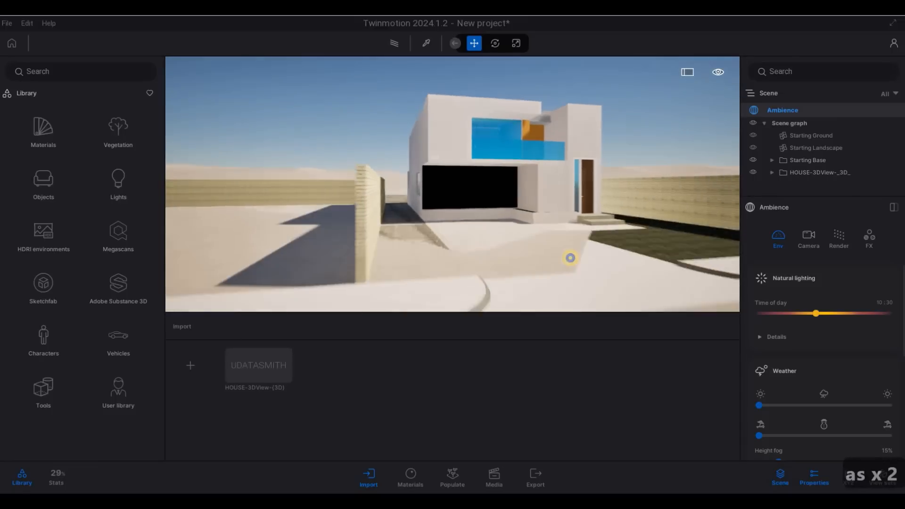
pyautogui.press('d')
pyautogui.press('a')
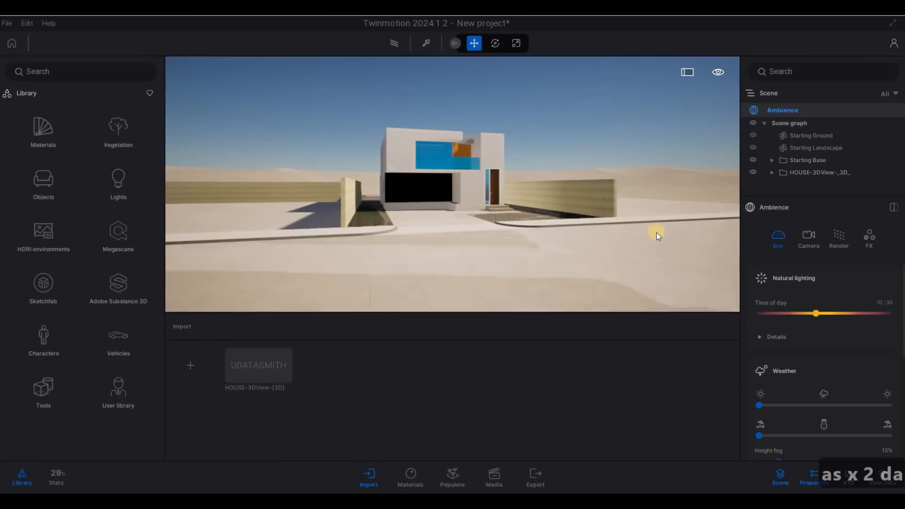
pyautogui.moveTo(595, 245); pyautogui.dragTo(499, 194)
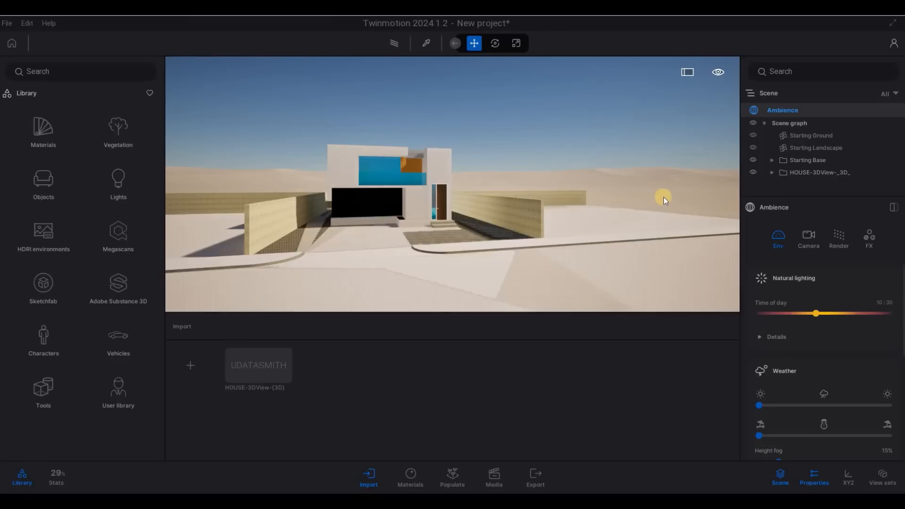
# Step: Reposition and lower the Starting Ground beneath the house, then inspect the Starting Landscape
pyautogui.click(610, 196)
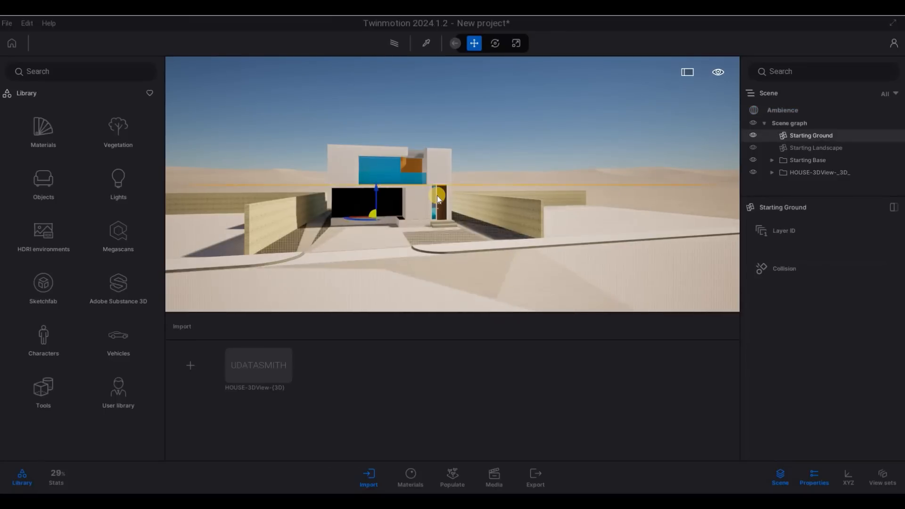
pyautogui.moveTo(389, 203); pyautogui.dragTo(394, 213)
pyautogui.moveTo(338, 215)
pyautogui.mouseDown()
pyautogui.moveTo(510, 247)
pyautogui.moveTo(443, 232)
pyautogui.mouseUp()
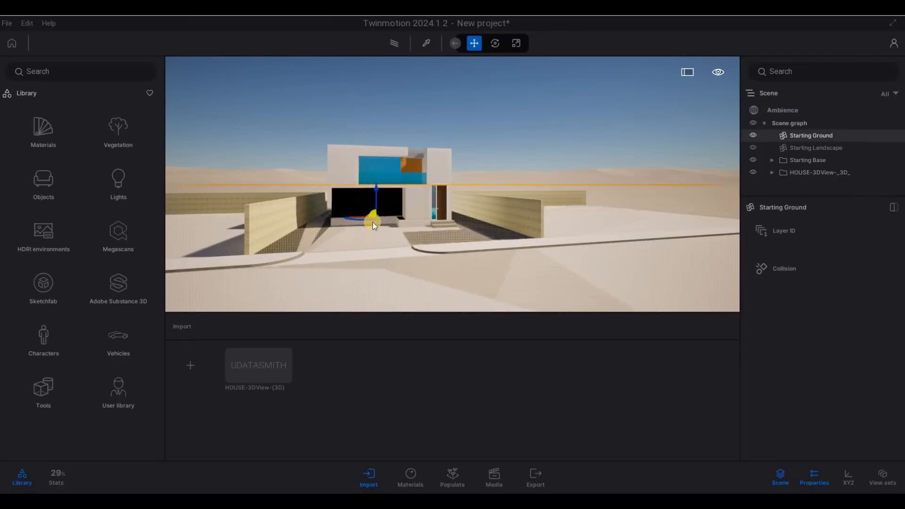
pyautogui.scroll(2, 380, 210)
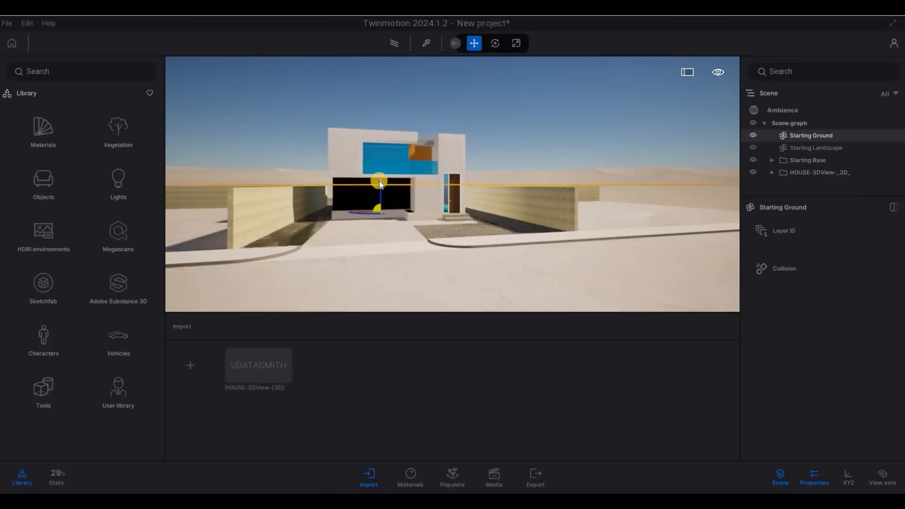
pyautogui.moveTo(380, 180); pyautogui.dragTo(389, 194)
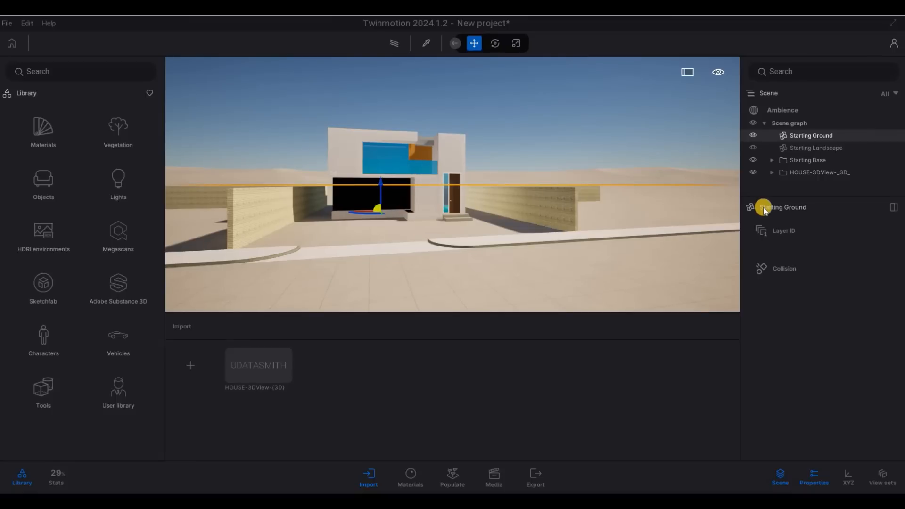
pyautogui.press('Escape')
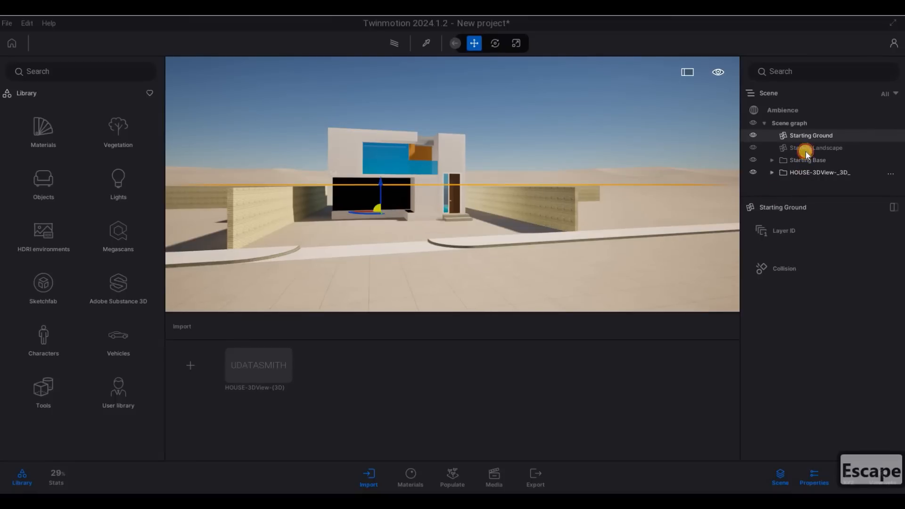
pyautogui.click(715, 196)
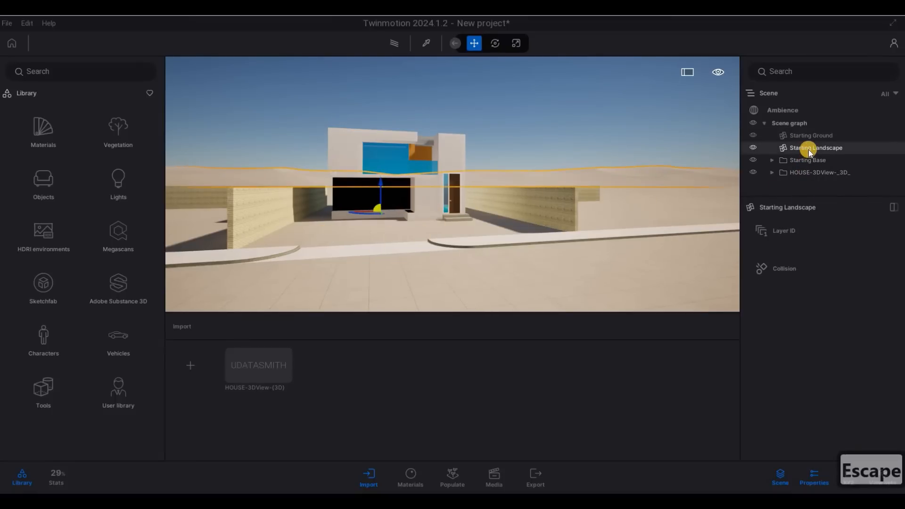
pyautogui.press('Escape')
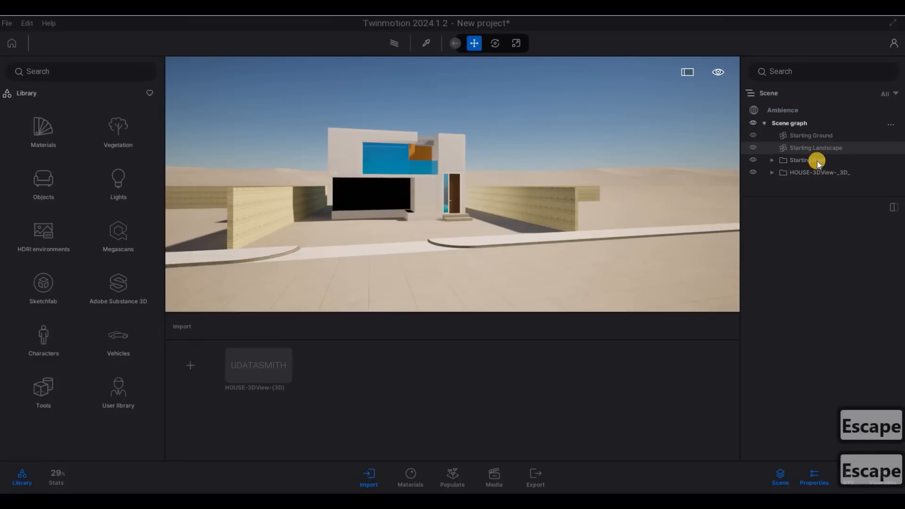
# Step: Delete Starting Base's Pedestal, Cylinder, Graphics and Sphere 1m, then the Starting Base group itself
pyautogui.click(816, 162)
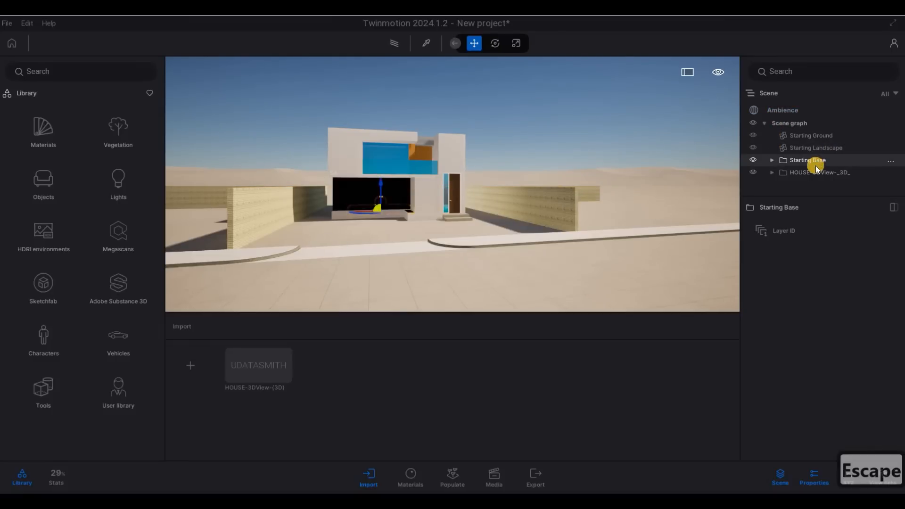
pyautogui.doubleClick(785, 161)
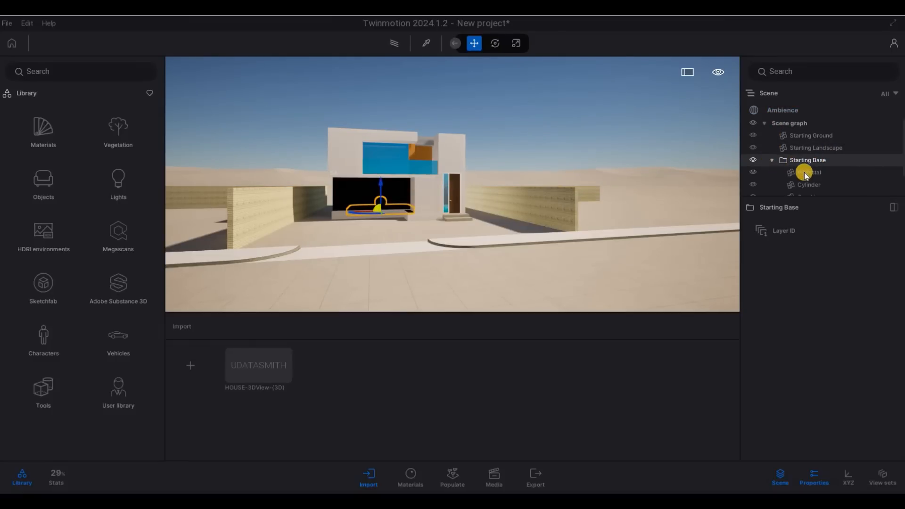
pyautogui.click(805, 174)
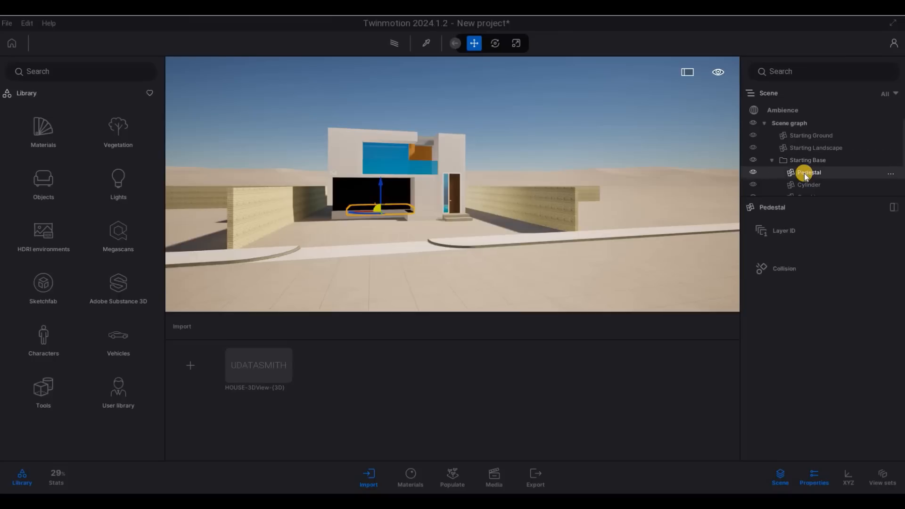
pyautogui.press('Delete')
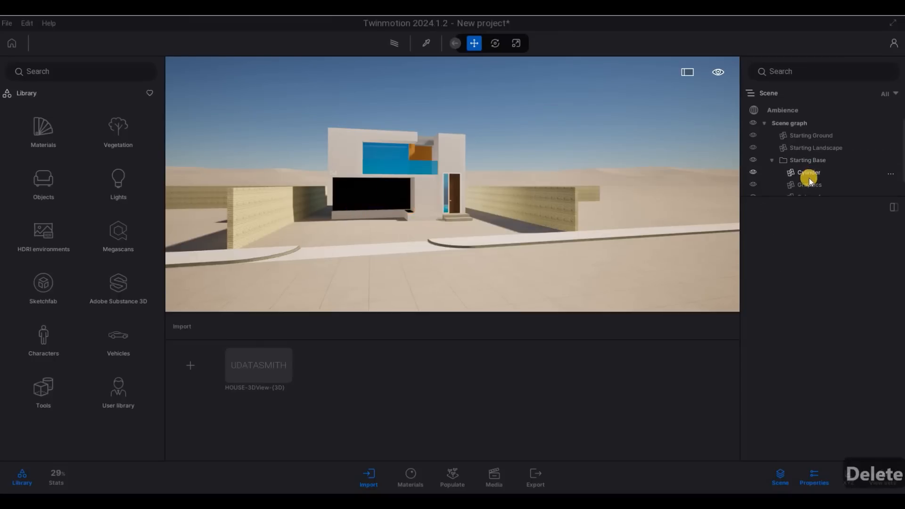
pyautogui.click(809, 176)
pyautogui.press('Delete')
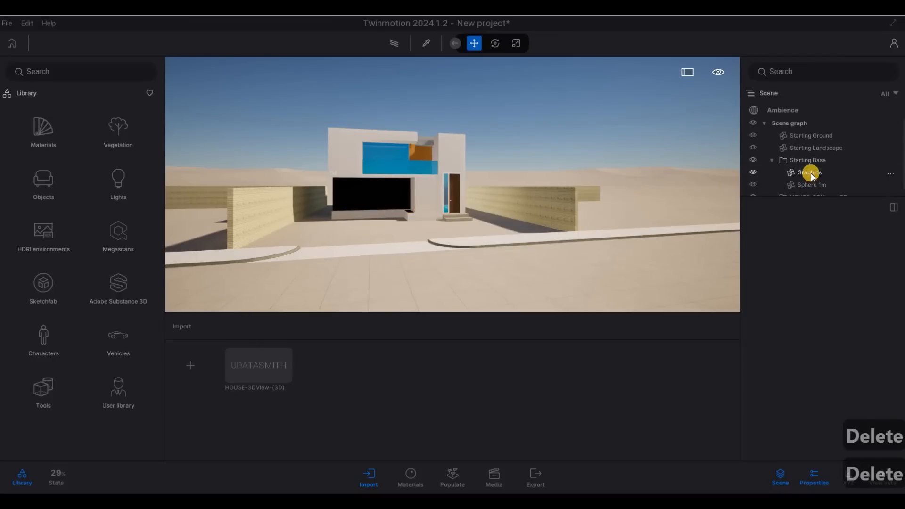
pyautogui.click(810, 174)
pyautogui.press('Delete')
pyautogui.click(805, 166)
pyautogui.press('Delete')
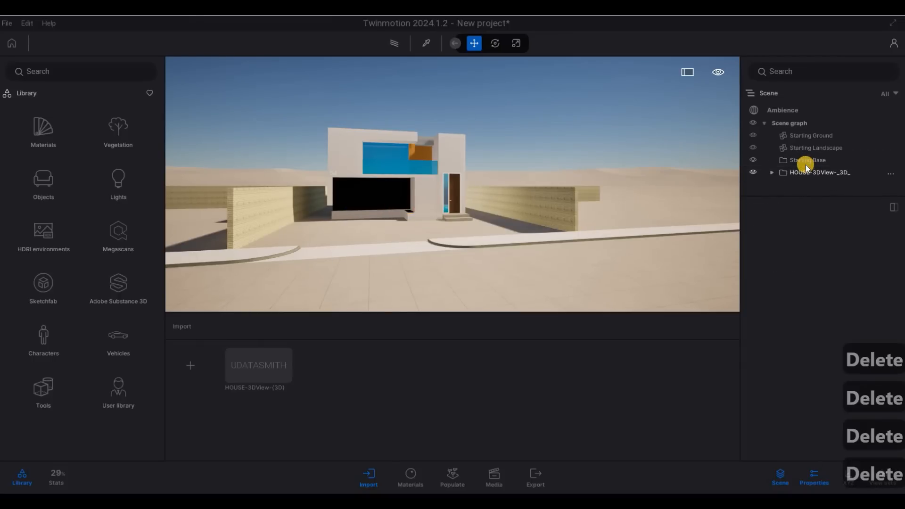
pyautogui.click(805, 165)
pyautogui.press('Delete')
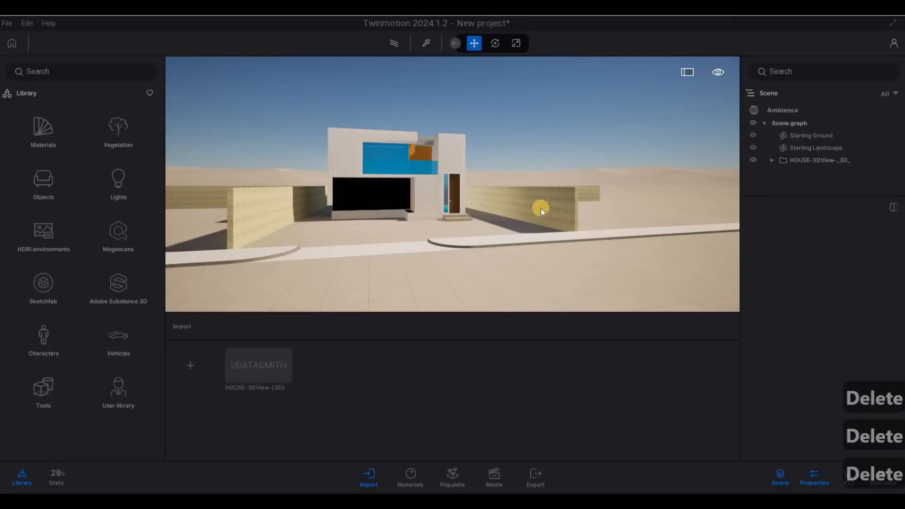
# Step: Navigate the camera across the site until the house front with its driveway is centred
pyautogui.moveTo(561, 222)
pyautogui.mouseDown()
pyautogui.moveTo(547, 204)
pyautogui.moveTo(554, 214)
pyautogui.mouseUp()
pyautogui.press('d')
pyautogui.press('s')
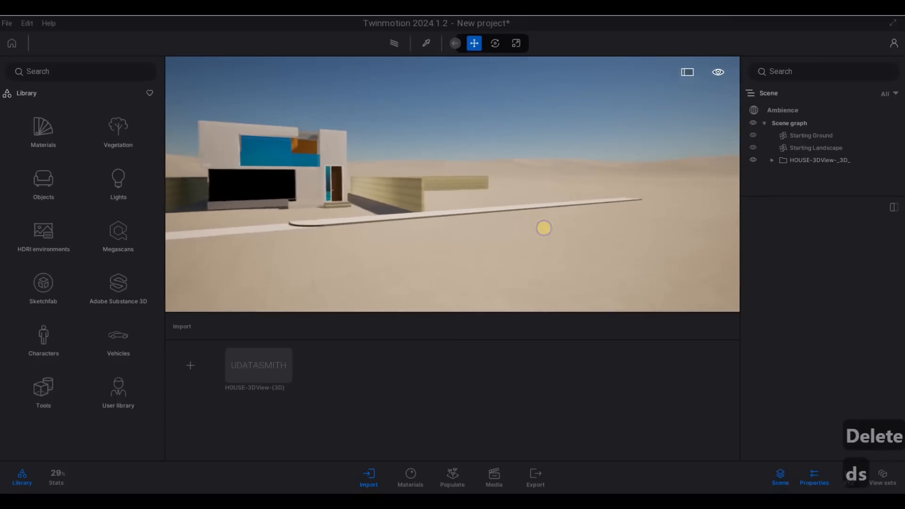
pyautogui.press('w')
pyautogui.press('w')
pyautogui.press('w')
pyautogui.press('w')
pyautogui.press('w')
pyautogui.press('q')
pyautogui.press('d')
pyautogui.moveTo(616, 201); pyautogui.dragTo(478, 209)
pyautogui.press('a')
pyautogui.press('s')
pyautogui.press('a')
pyautogui.press('e')
pyautogui.press('e')
pyautogui.press('e')
pyautogui.press('e')
pyautogui.press('w')
pyautogui.press('q')
pyautogui.press('a')
pyautogui.press('s')
pyautogui.press('s')
pyautogui.press('s')
pyautogui.press('s')
pyautogui.press('s')
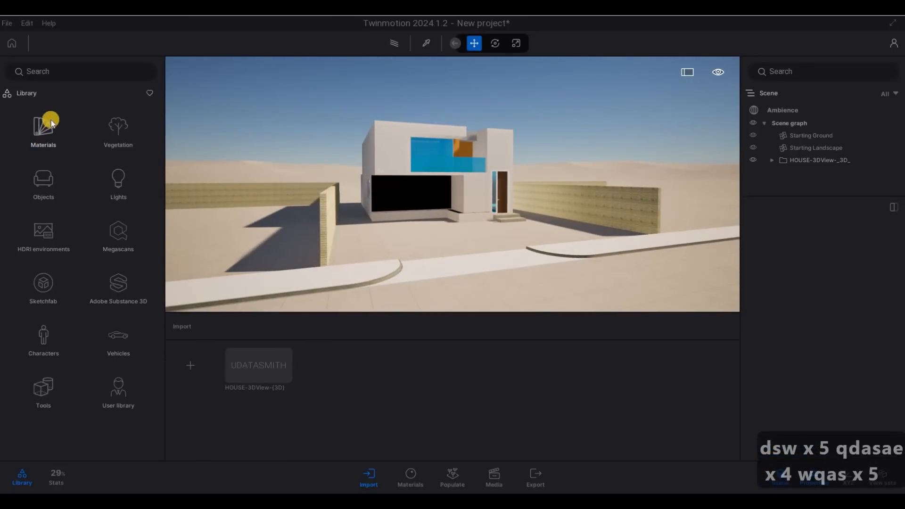
# Step: Save the project as 'house' in the house project's Twinmotion File folder
pyautogui.click(7, 24)
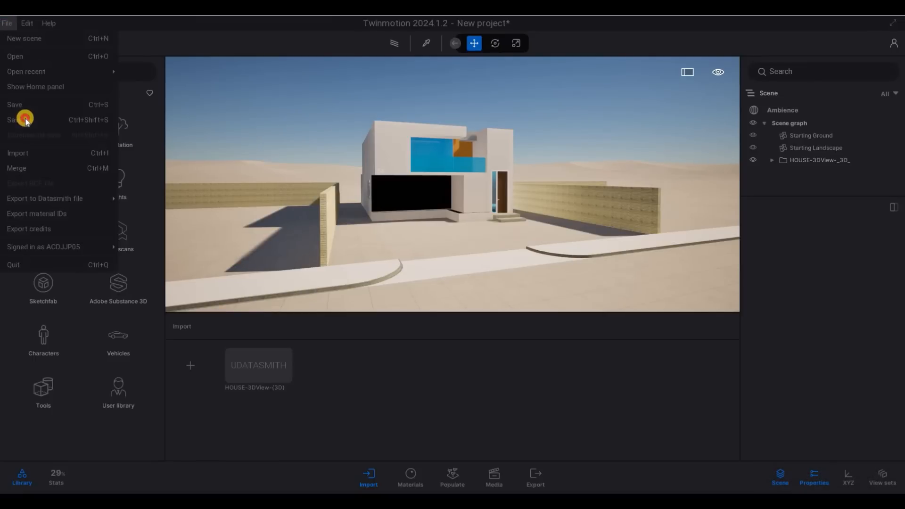
pyautogui.hotkey('ctrl', 'shift', 's')
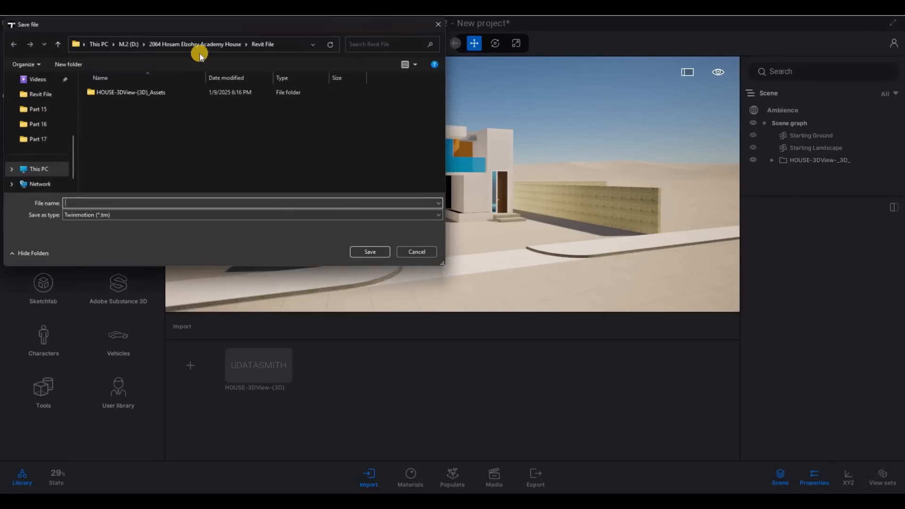
pyautogui.hotkey('alt', 'Up')
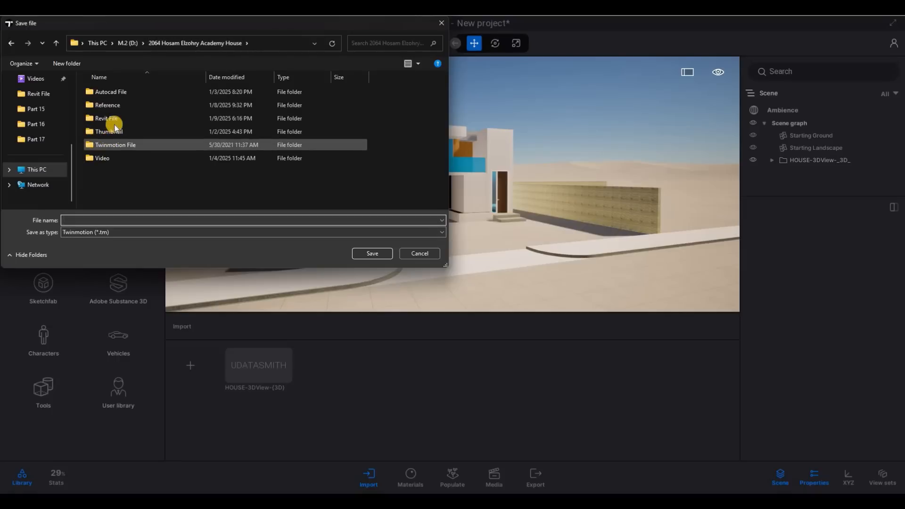
pyautogui.click(124, 145)
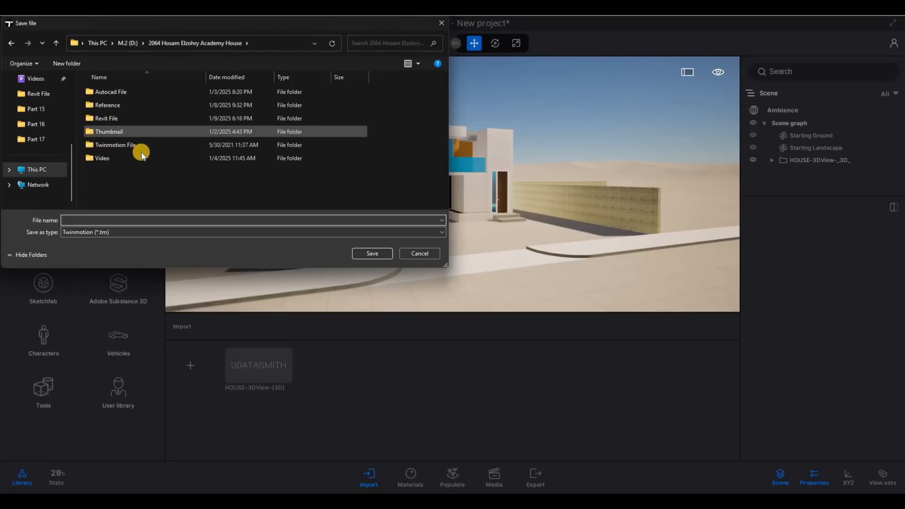
pyautogui.doubleClick(141, 149)
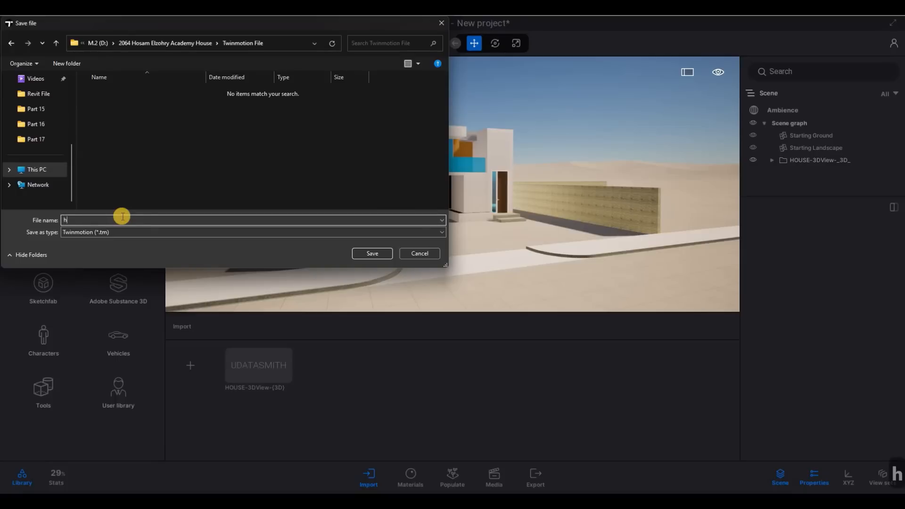
pyautogui.write('ouse')
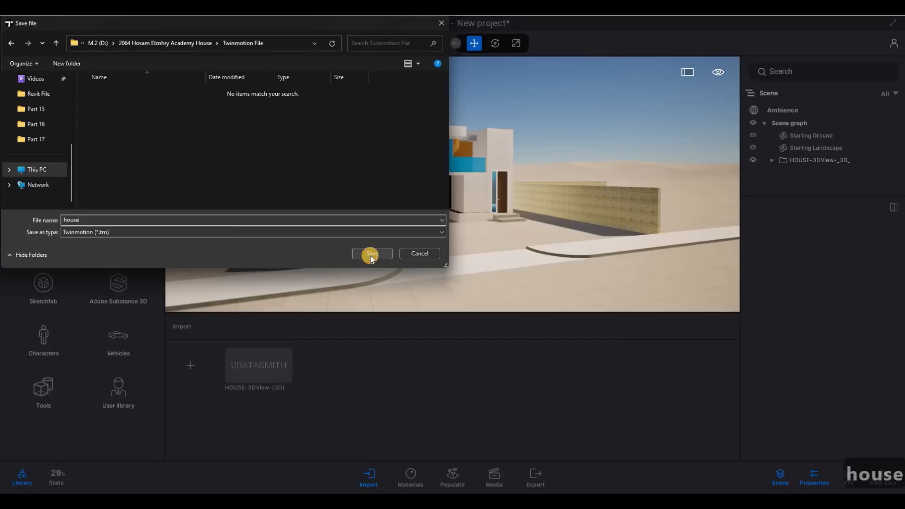
pyautogui.click(371, 254)
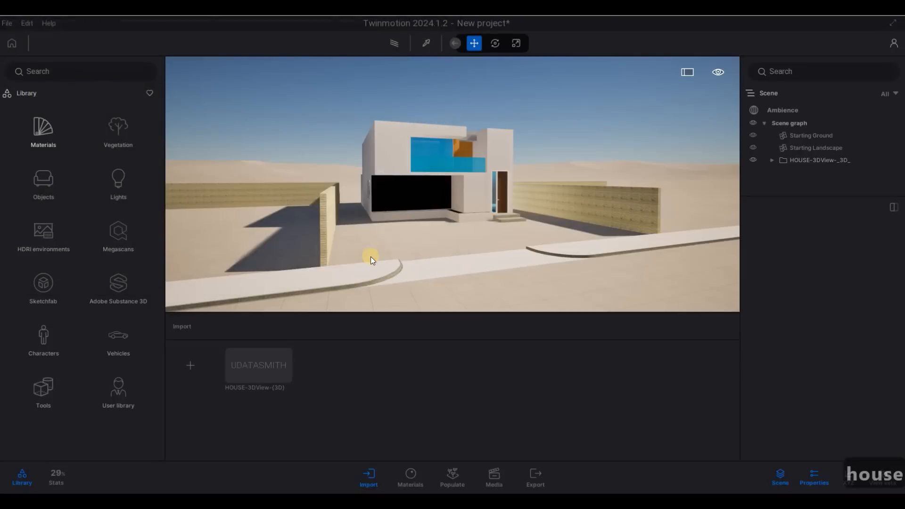
pyautogui.click(8, 23)
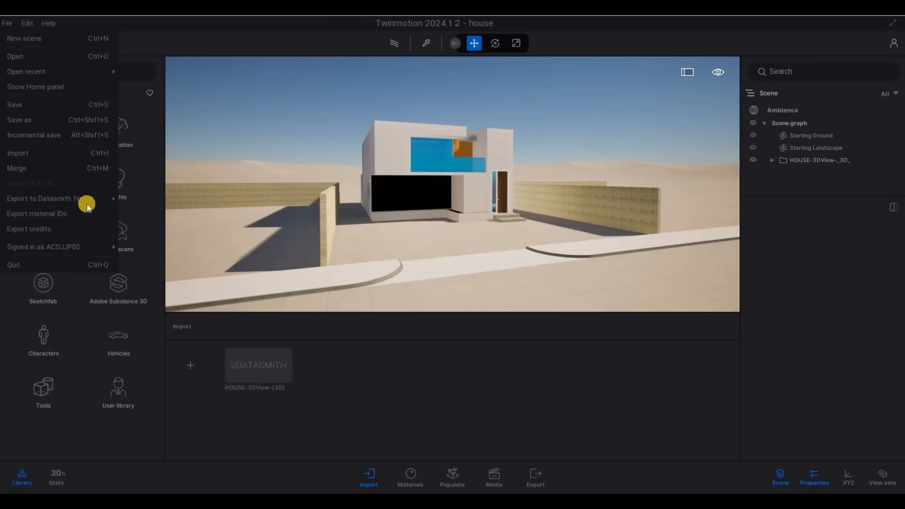
pyautogui.press('Escape')
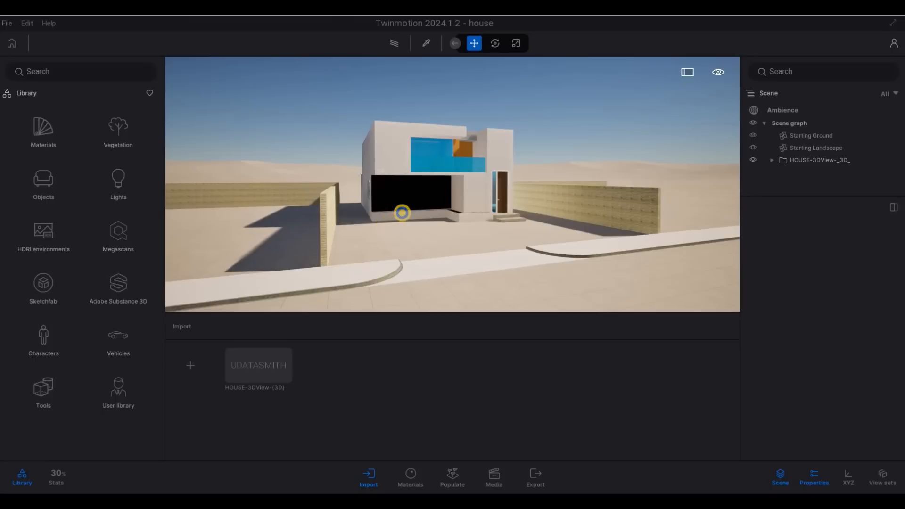
# Step: Reframe the view and fly closer to the house front between its flanking walls
pyautogui.moveTo(401, 213); pyautogui.dragTo(395, 221)
pyautogui.press('w')
pyautogui.press('q')
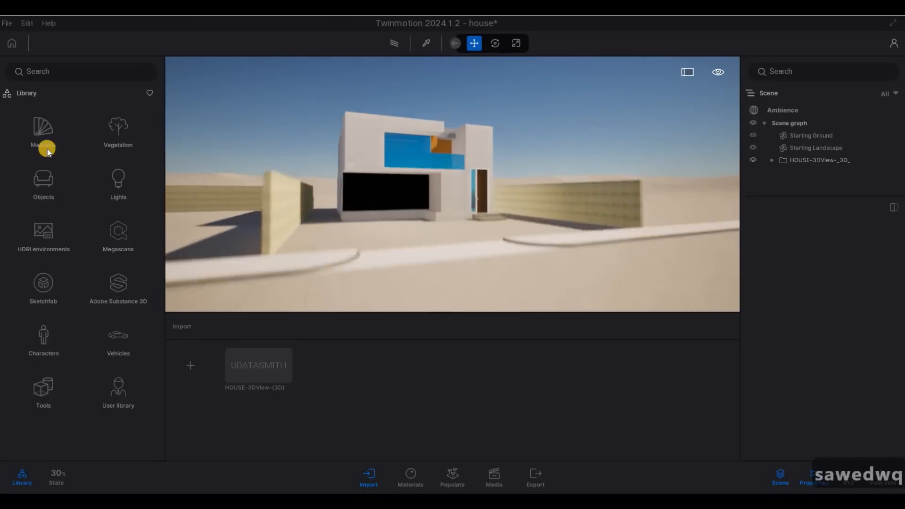
pyautogui.press('w')
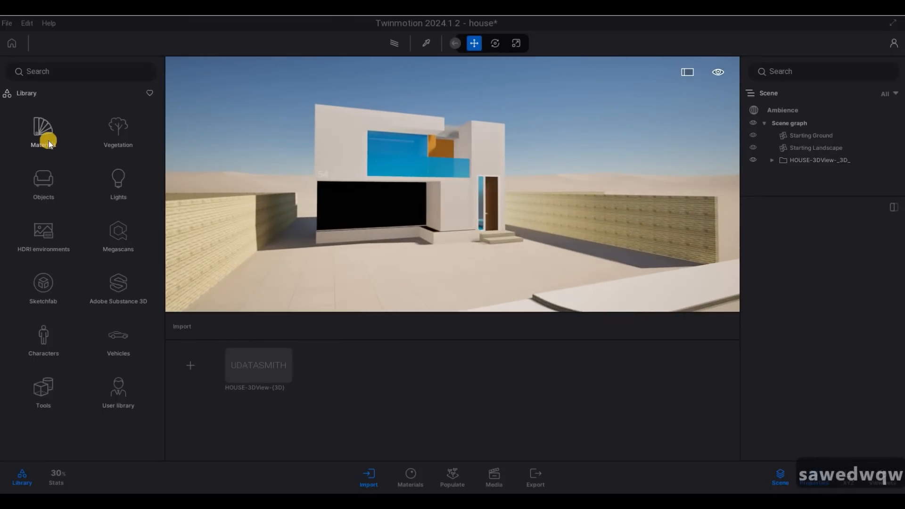
# Step: Apply the Glass library's Clear glass material to the upper window's curtain-wall glazing panels
pyautogui.click(47, 139)
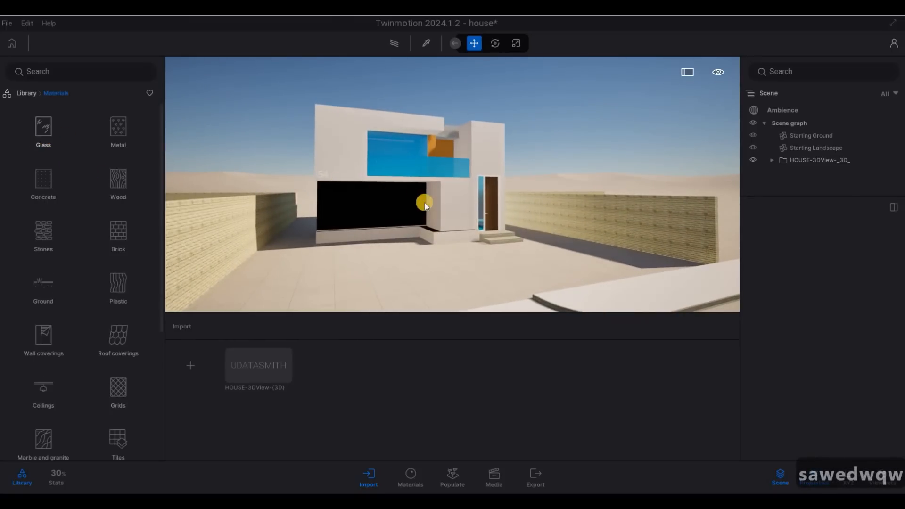
pyautogui.press('w')
pyautogui.press('x')
pyautogui.press('4')
pyautogui.press('q')
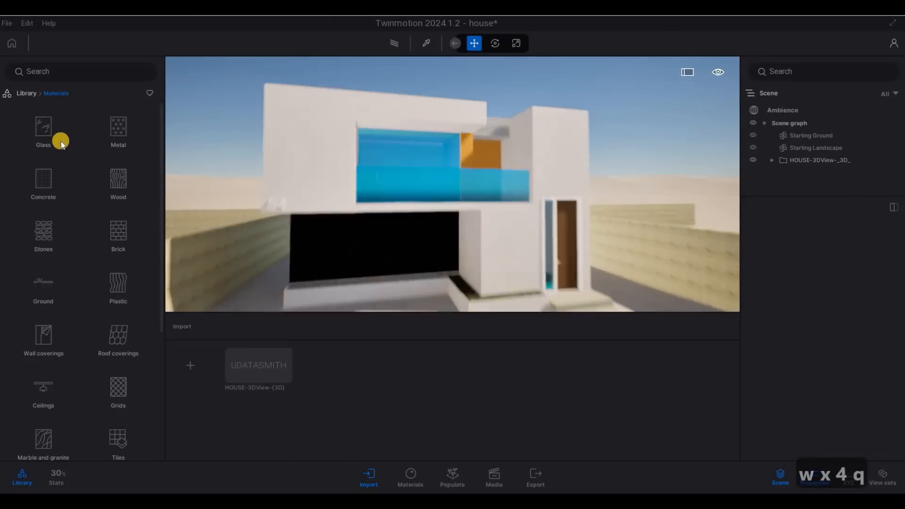
pyautogui.click(47, 132)
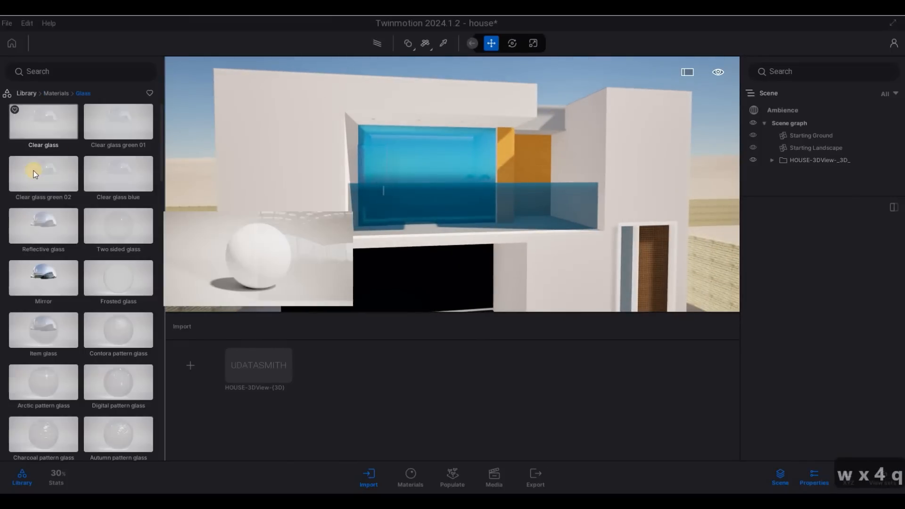
pyautogui.moveTo(46, 121); pyautogui.dragTo(47, 123)
pyautogui.moveTo(418, 194); pyautogui.dragTo(419, 194)
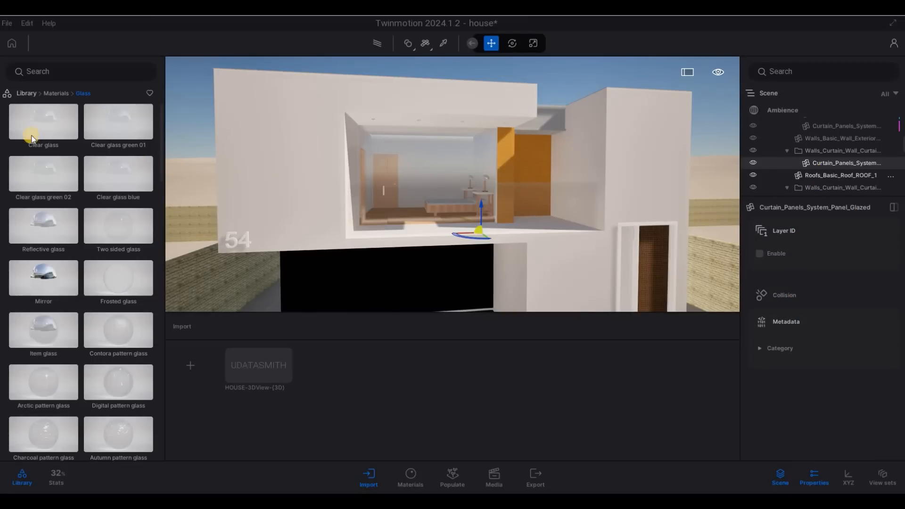
pyautogui.moveTo(32, 138); pyautogui.dragTo(617, 168)
pyautogui.moveTo(375, 213); pyautogui.dragTo(170, 171)
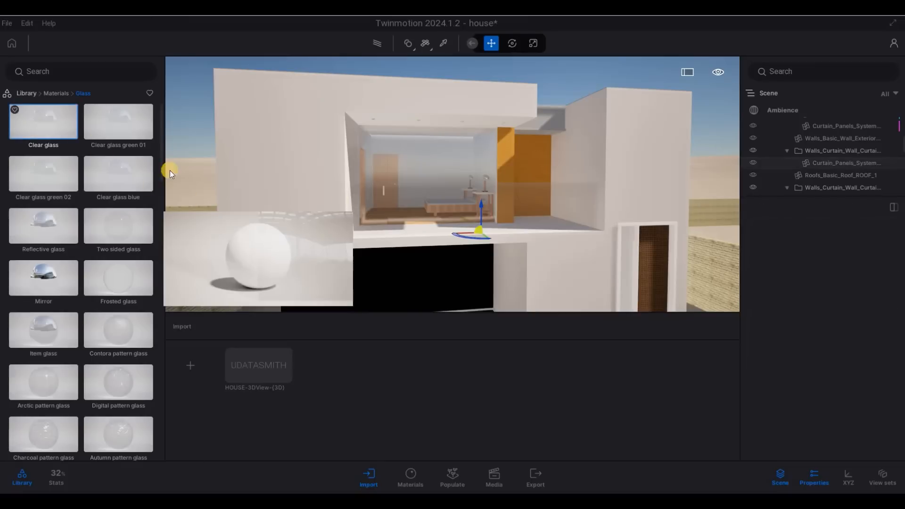
pyautogui.click(439, 45)
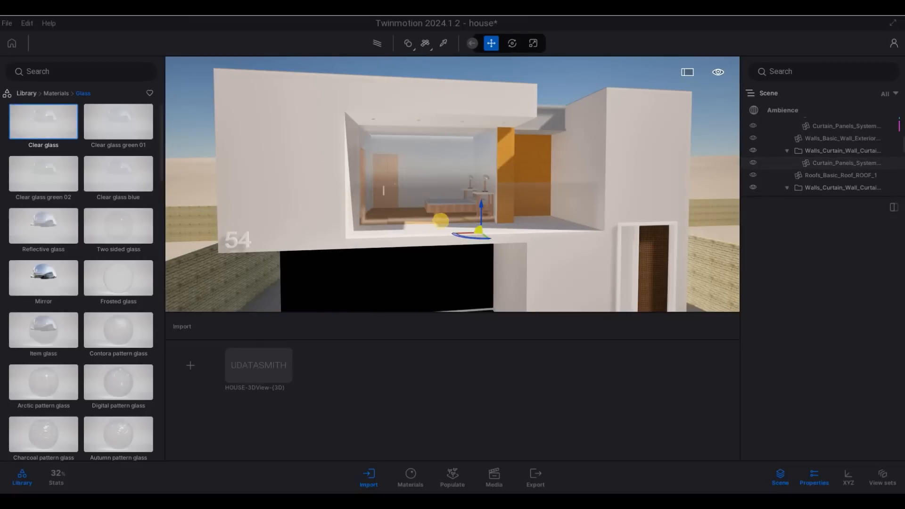
# Step: Darken the window's Clear glass tint to grey and confirm the colour
pyautogui.click(542, 203)
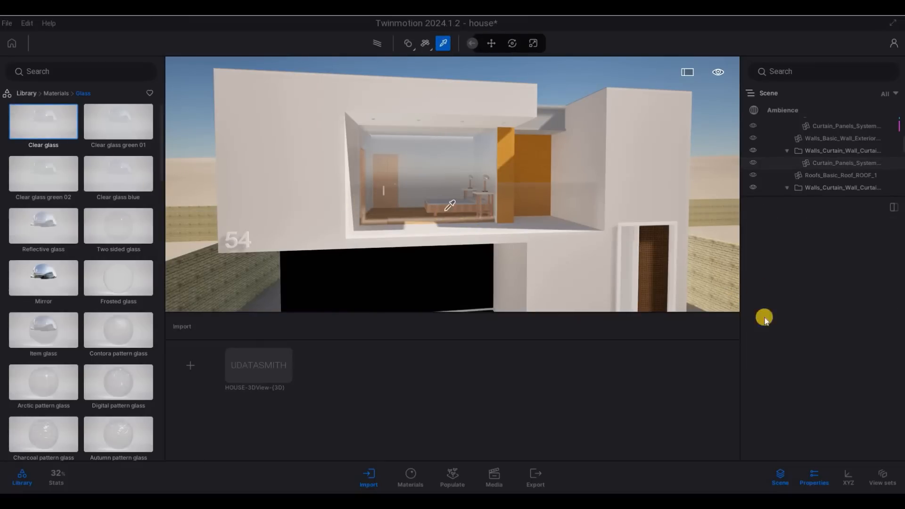
pyautogui.scroll(-1, 822, 328)
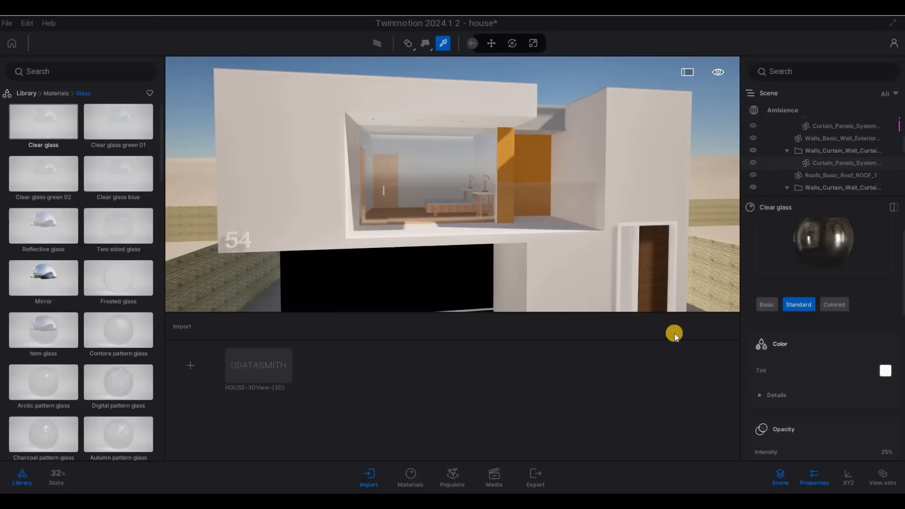
pyautogui.moveTo(440, 188); pyautogui.dragTo(444, 259)
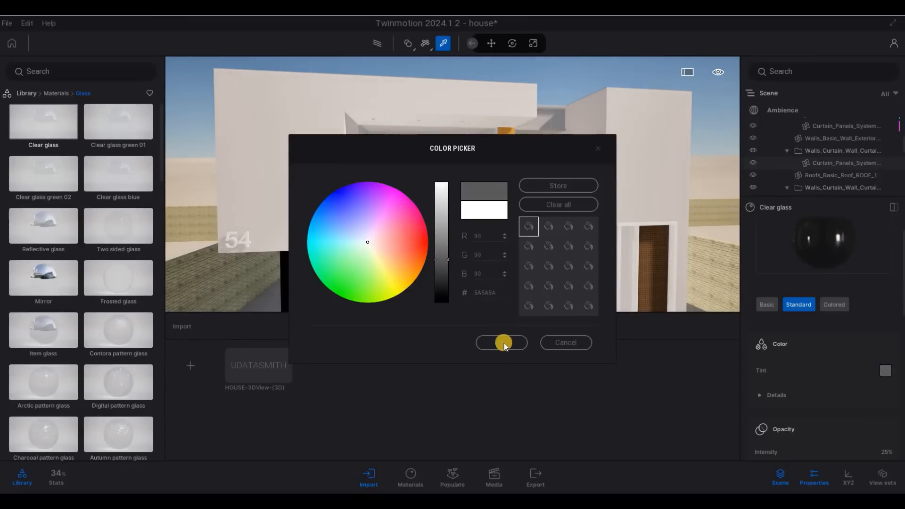
pyautogui.press('Return')
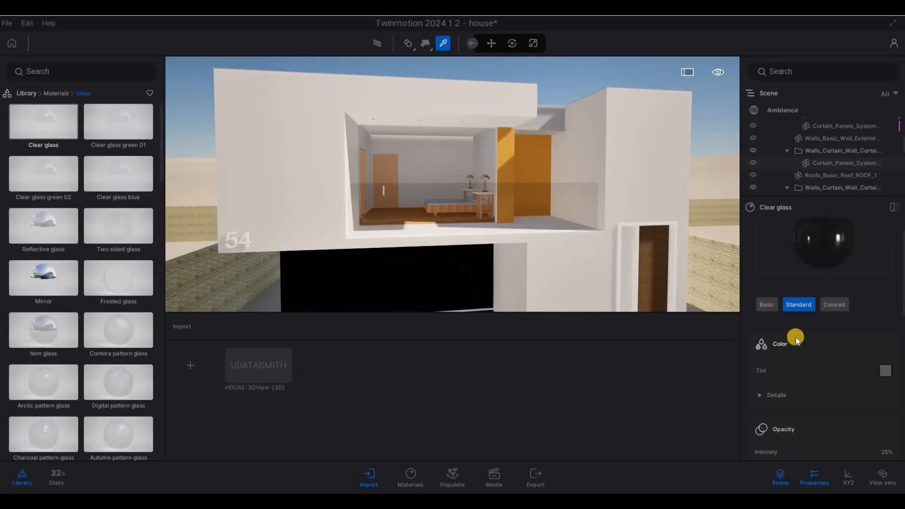
# Step: Set the glass opacity Intensity to 95% and Fresnel opacity to 0.87
pyautogui.scroll(-1, 796, 358)
pyautogui.scroll(-4, 796, 359)
pyautogui.moveTo(808, 372); pyautogui.dragTo(881, 375)
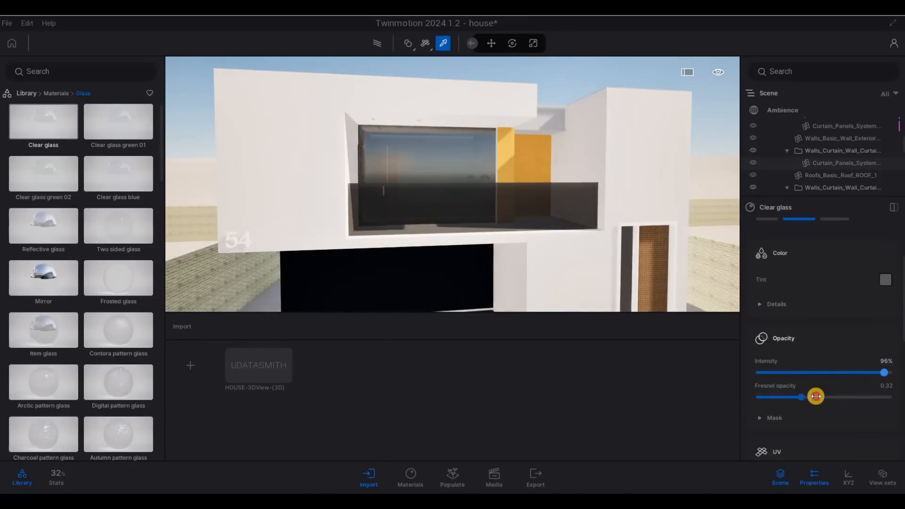
pyautogui.moveTo(801, 397); pyautogui.dragTo(871, 400)
pyautogui.scroll(-1, 882, 356)
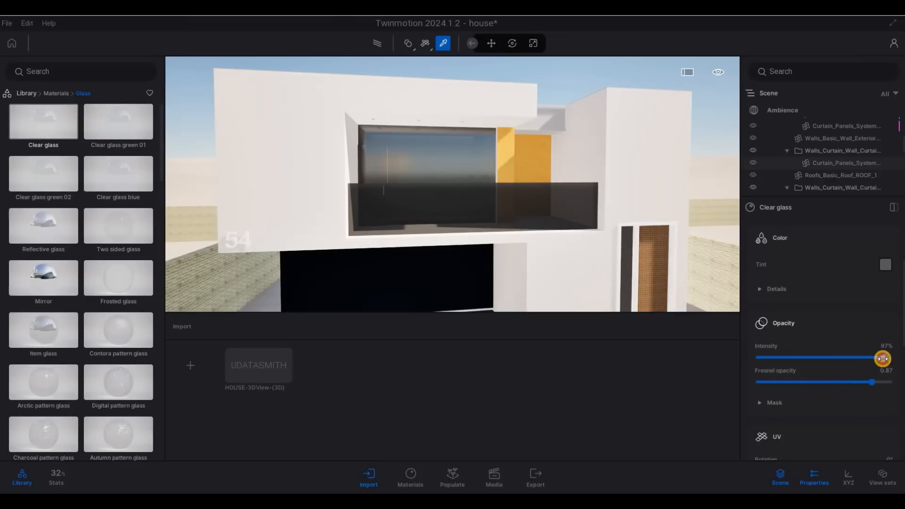
pyautogui.moveTo(882, 349); pyautogui.dragTo(880, 351)
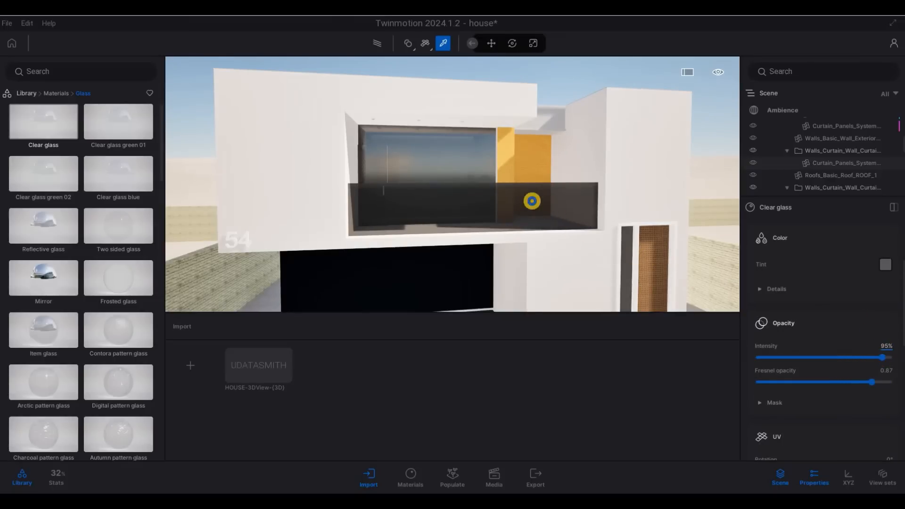
# Step: Fly the camera around the house and through the upper glass into the bedroom
pyautogui.press('d')
pyautogui.press('d')
pyautogui.press('d')
pyautogui.press('d')
pyautogui.moveTo(578, 219); pyautogui.dragTo(615, 159, button='right')
pyautogui.press('a')
pyautogui.press('a')
# Step: Back the camera out to view the whole house
pyautogui.press('a')
pyautogui.press('a')
pyautogui.press('a')
pyautogui.press('a')
pyautogui.press('a')
pyautogui.press('a')
pyautogui.press('a')
pyautogui.press('a')
pyautogui.press('a')
pyautogui.press('a')
pyautogui.press('a')
pyautogui.press('w')
pyautogui.press('e')
pyautogui.press('w')
pyautogui.press('q')
pyautogui.press('d')
pyautogui.press('s')
pyautogui.press('s')
pyautogui.press('s')
pyautogui.press('s')
pyautogui.press('s')
pyautogui.press('s')
pyautogui.press('w')
pyautogui.press('w')
pyautogui.press('w')
pyautogui.press('w')
pyautogui.press('w')
pyautogui.press('s')
pyautogui.press('s')
pyautogui.press('s')
pyautogui.press('s')
pyautogui.press('s')
pyautogui.press('s')
pyautogui.press('s')
pyautogui.press('s')
pyautogui.press('s')
pyautogui.press('s')
pyautogui.press('s')
pyautogui.press('s')
pyautogui.press('s')
pyautogui.press('a')
pyautogui.press('e')
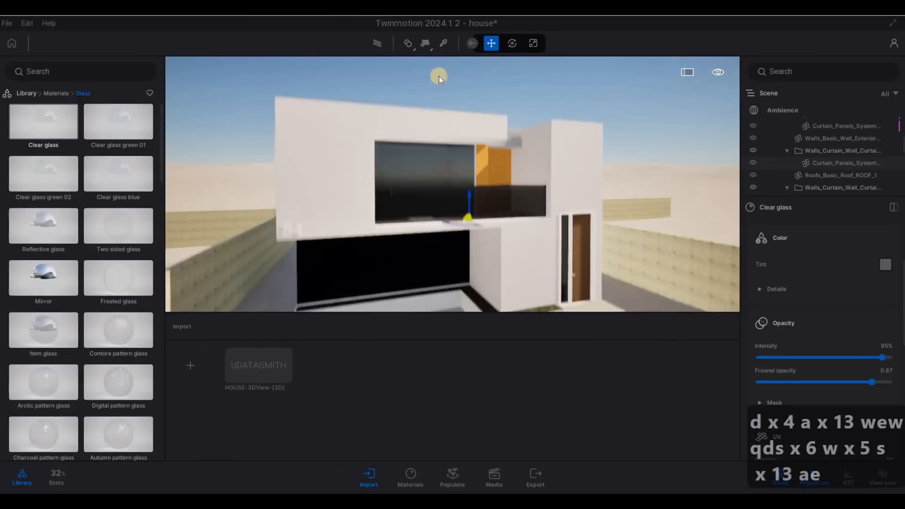
pyautogui.press('s')
pyautogui.press('s')
pyautogui.moveTo(379, 47); pyautogui.dragTo(405, 69, button='right')
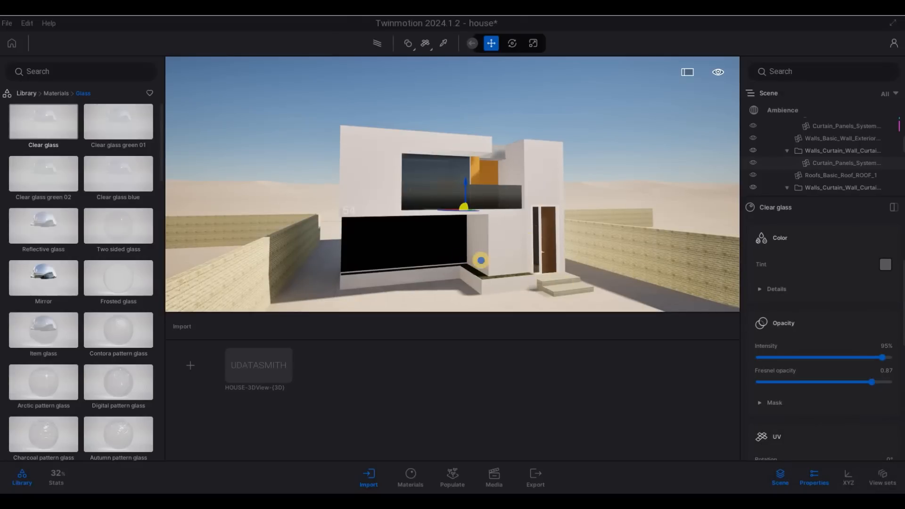
# Step: Fly the camera along the house front and down close to the glass balcony
pyautogui.press('d')
pyautogui.press('w')
pyautogui.press('a')
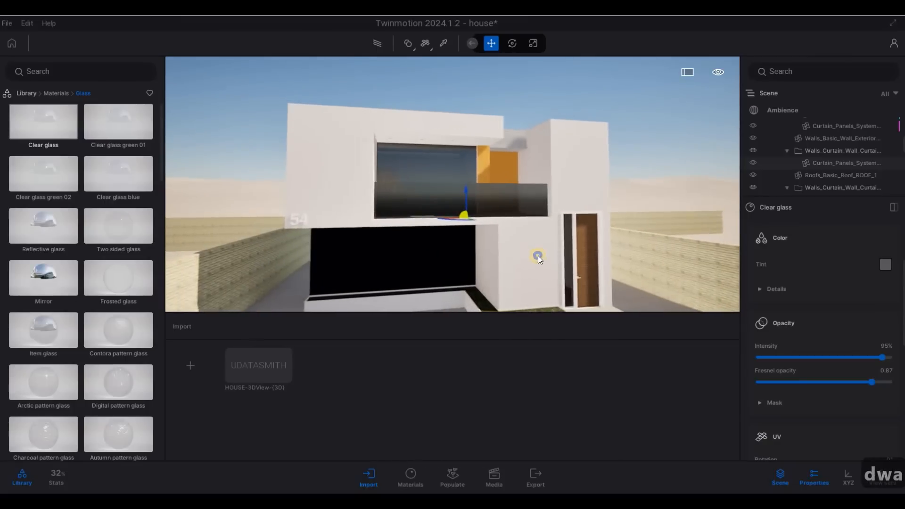
pyautogui.press('a')
pyautogui.press('w')
pyautogui.press('w')
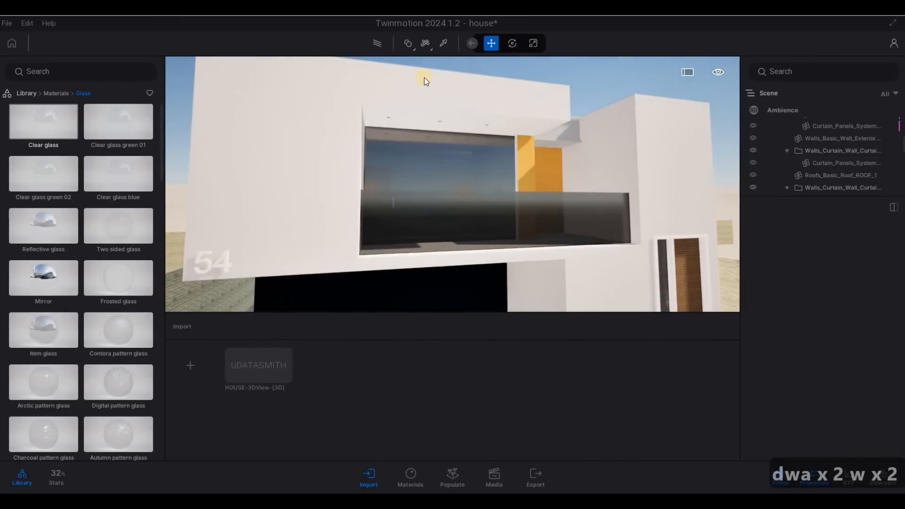
pyautogui.press('w')
pyautogui.press('w')
pyautogui.press('q')
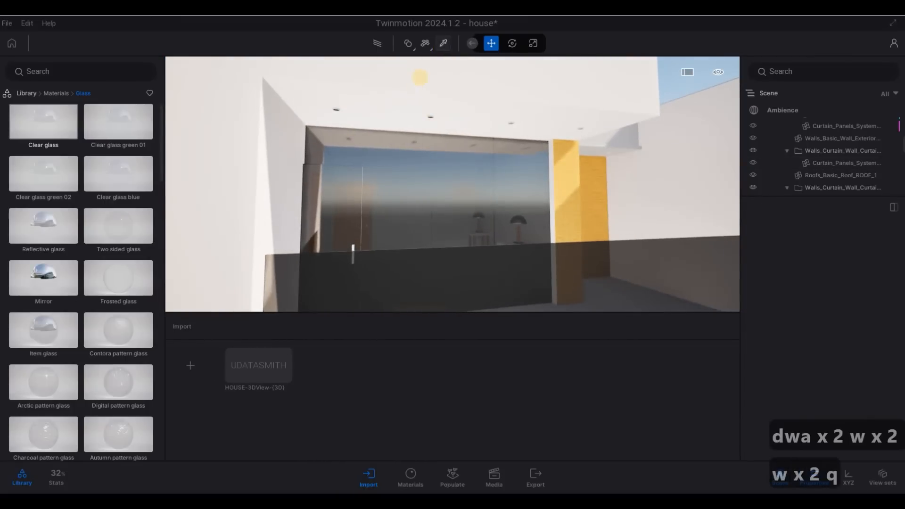
# Step: Eyedrop the upper room's ceiling and glass wall to inspect their materials
pyautogui.click(443, 44)
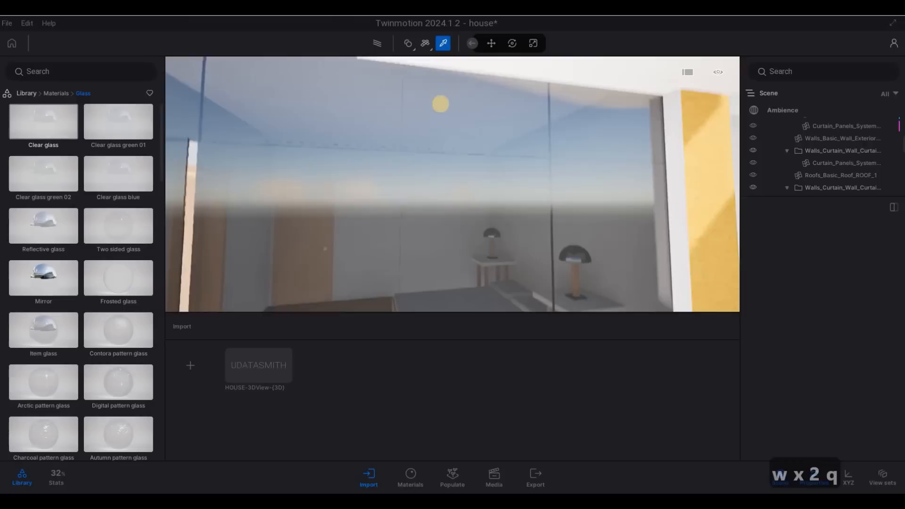
pyautogui.moveTo(440, 103)
pyautogui.mouseDown(button='right')
pyautogui.moveTo(444, 48)
pyautogui.moveTo(445, 117)
pyautogui.moveTo(452, 106)
pyautogui.mouseUp(button='right')
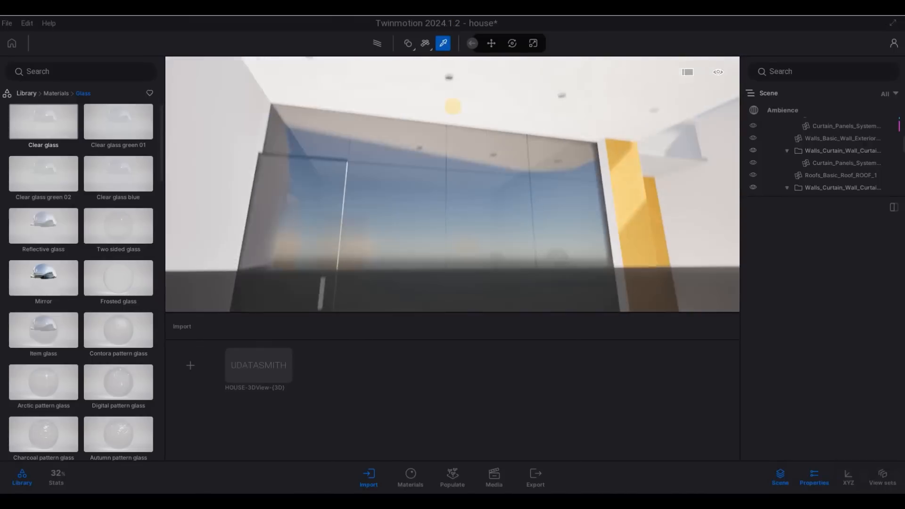
pyautogui.click(452, 105)
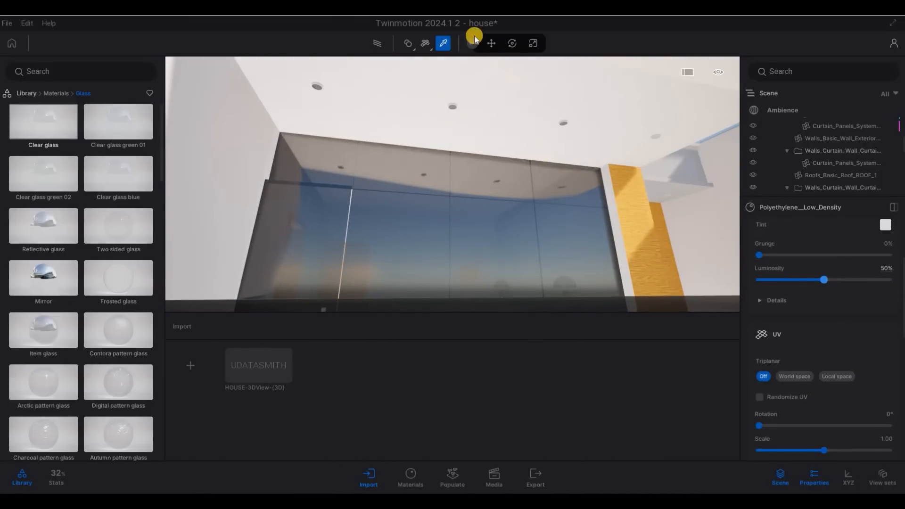
pyautogui.scroll(2, 450, 74)
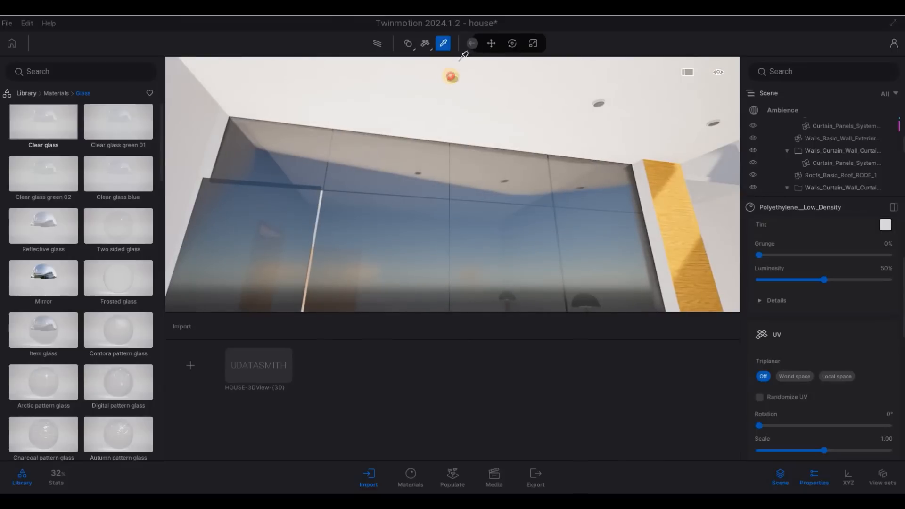
pyautogui.click(451, 75)
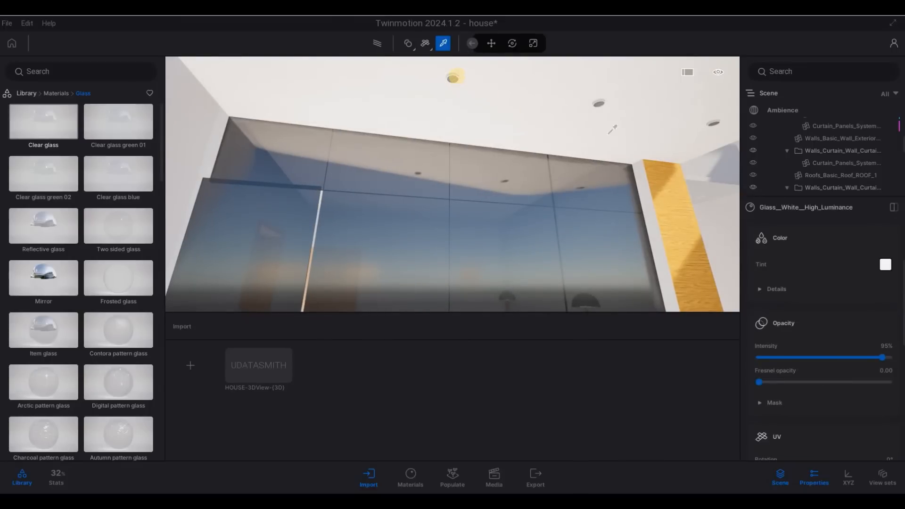
pyautogui.click(426, 76)
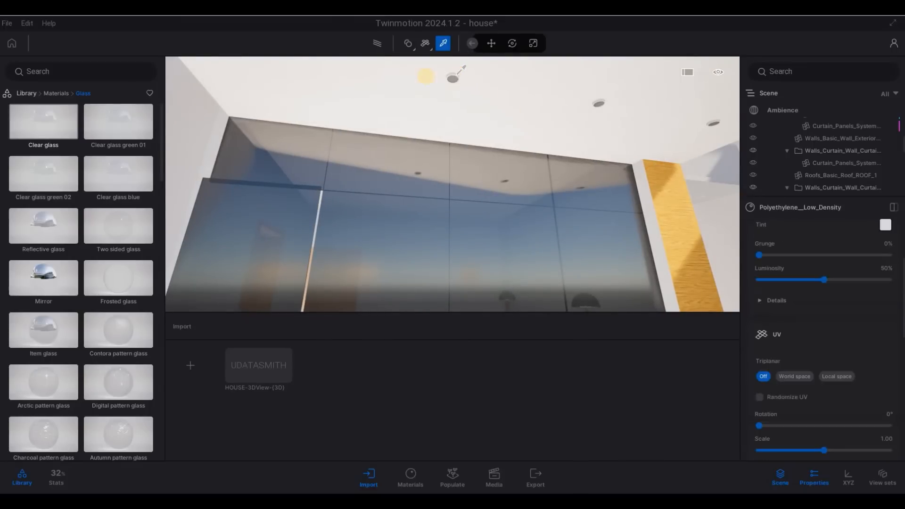
# Step: Return to the material categories and browse to the Metal materials
pyautogui.click(52, 93)
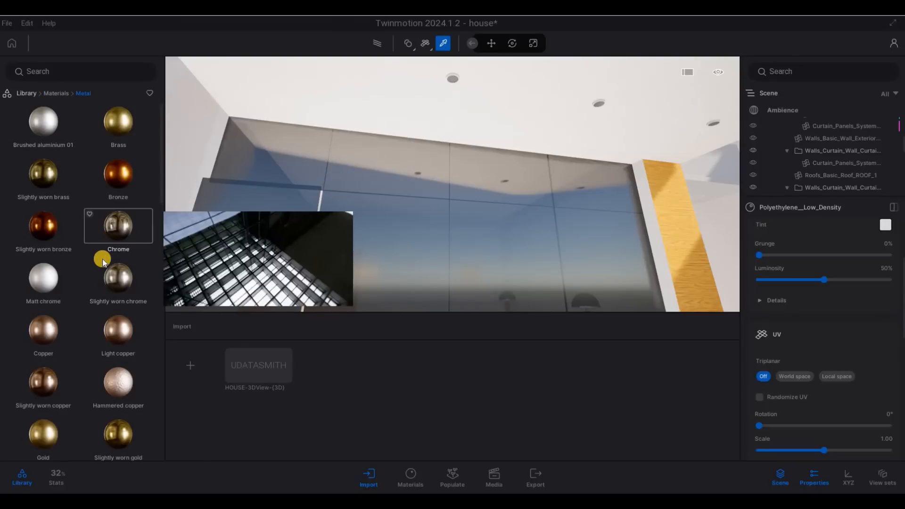
pyautogui.scroll(-5, 102, 259)
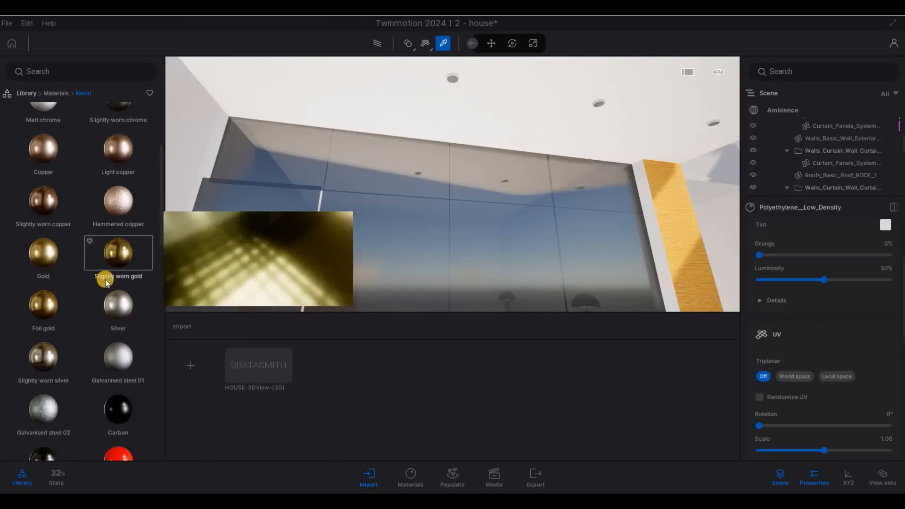
pyautogui.scroll(-2, 90, 254)
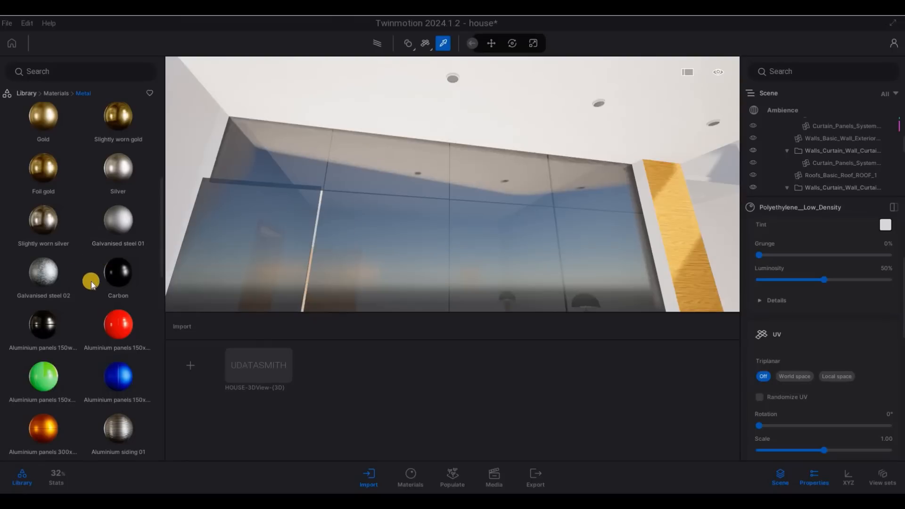
pyautogui.scroll(-2, 91, 281)
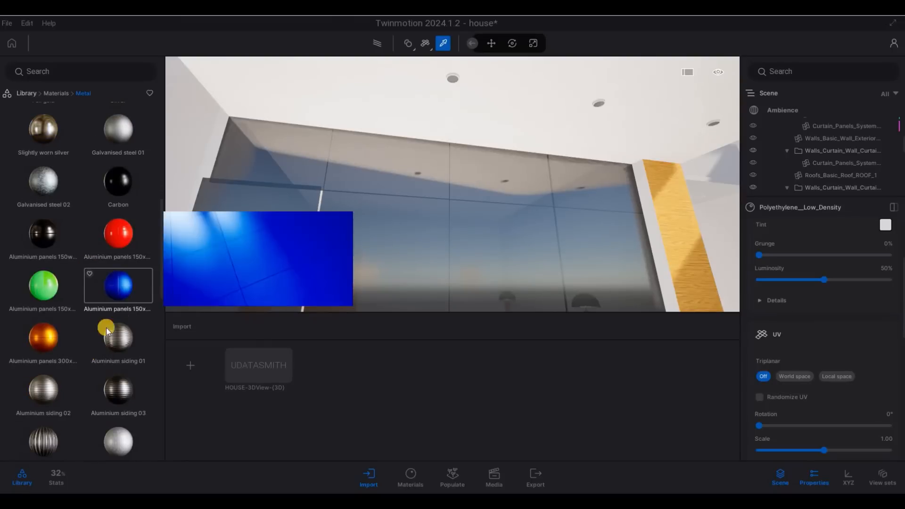
pyautogui.scroll(-1, 91, 317)
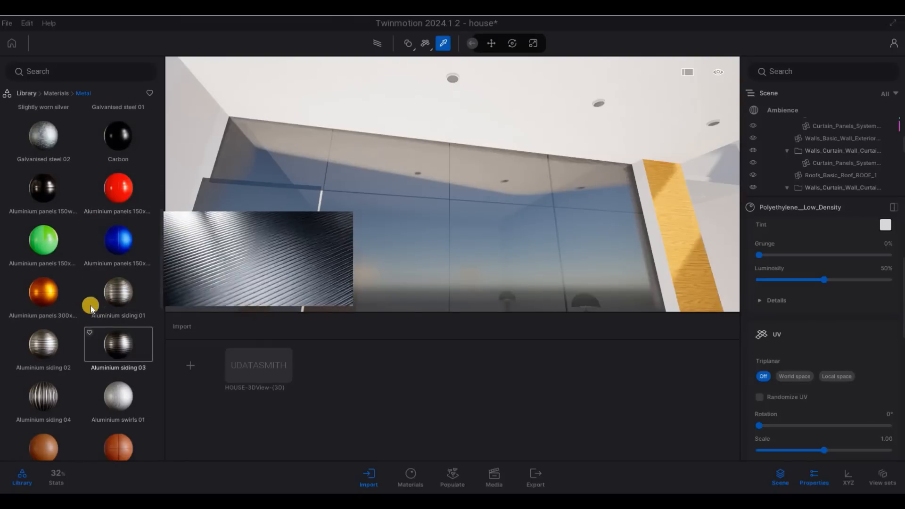
pyautogui.scroll(1, 80, 293)
pyautogui.scroll(5, 80, 292)
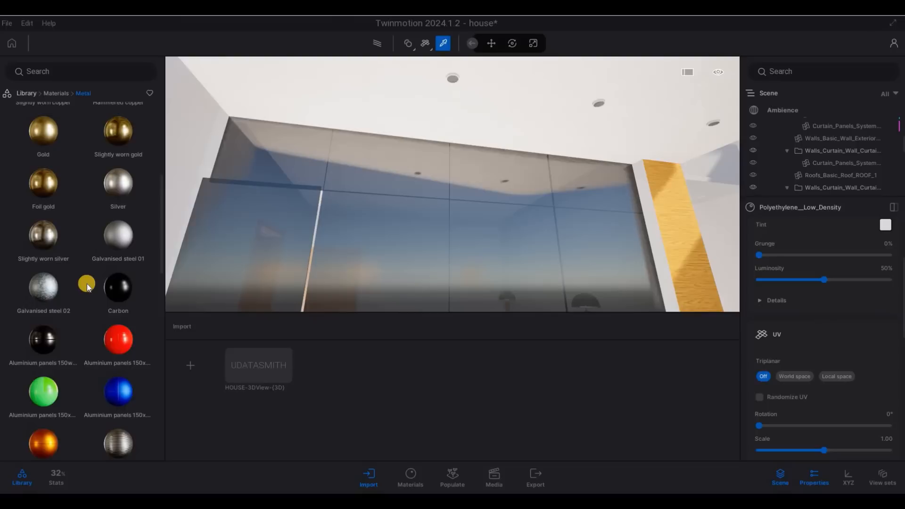
pyautogui.scroll(4, 84, 284)
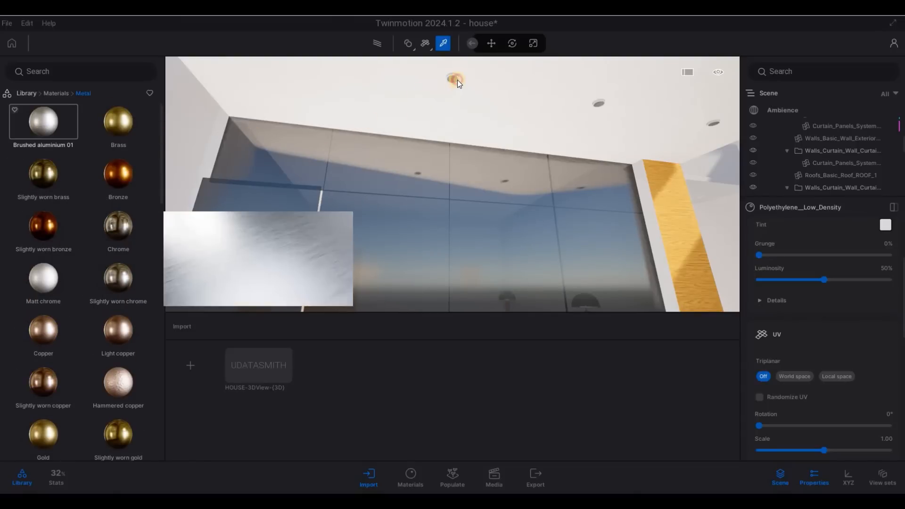
# Step: Apply Brushed aluminium 01 to the upper room's ceiling and check it
pyautogui.moveTo(457, 80); pyautogui.dragTo(459, 76)
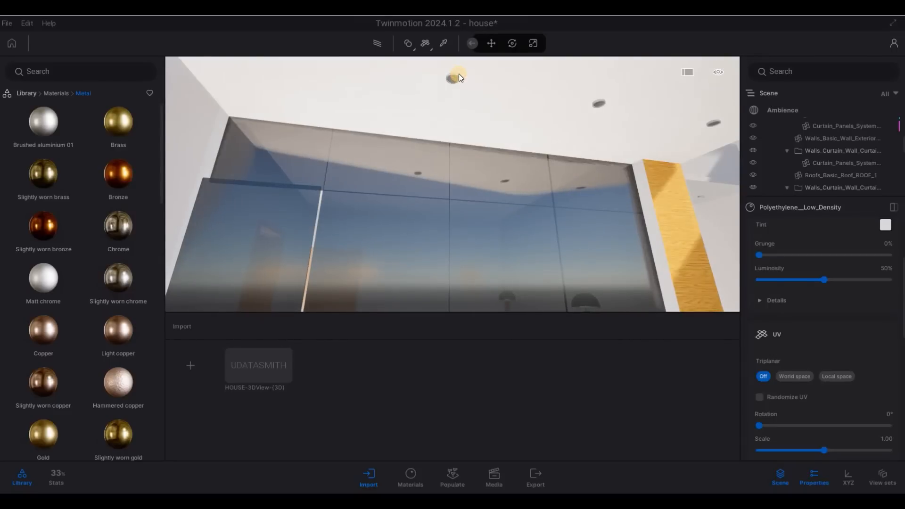
pyautogui.click(459, 77)
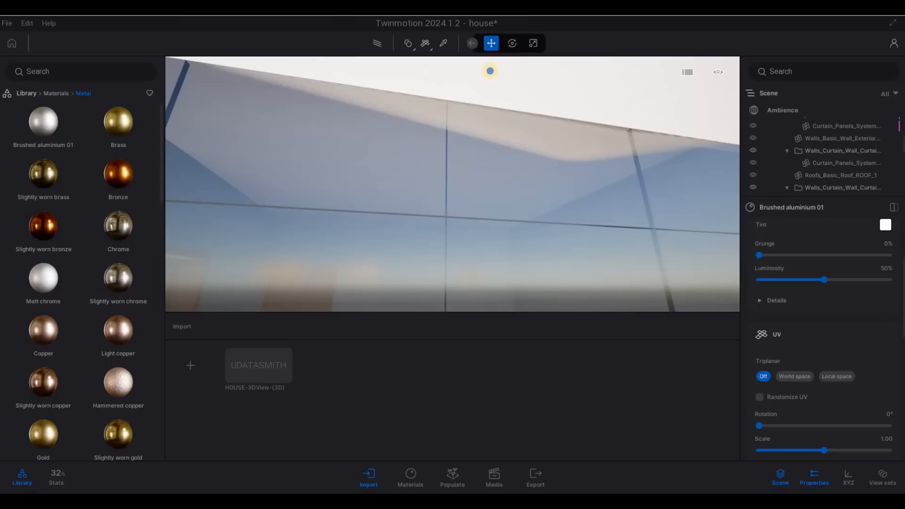
pyautogui.press('2')
pyautogui.press('s')
pyautogui.press('w')
# Step: Fly in close to a ceiling light opening and return to the material categories
pyautogui.press('q')
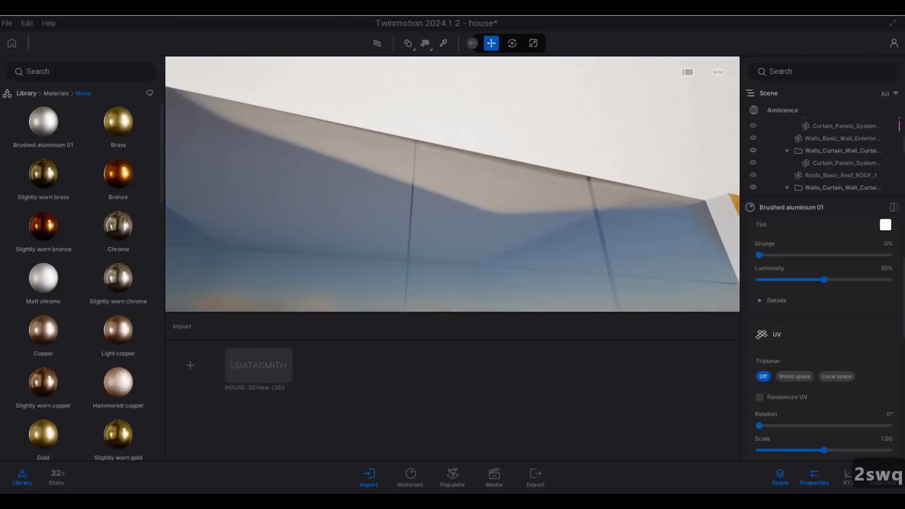
pyautogui.press('s')
pyautogui.press('s')
pyautogui.press('s')
pyautogui.press('s')
pyautogui.press('s')
pyautogui.press('s')
pyautogui.press('s')
pyautogui.press('s')
pyautogui.press('s')
pyautogui.press('s')
pyautogui.press('s')
pyautogui.press('s')
pyautogui.press('w')
pyautogui.press('w')
pyautogui.press('w')
pyautogui.press('w')
pyautogui.press('w')
pyautogui.press('w')
pyautogui.press('w')
pyautogui.press('w')
pyautogui.press('w')
pyautogui.press('w')
pyautogui.press('w')
pyautogui.press('w')
pyautogui.press('w')
pyautogui.press('w')
pyautogui.press('w')
pyautogui.press('w')
pyautogui.press('w')
pyautogui.press('w')
pyautogui.press('w')
pyautogui.press('w')
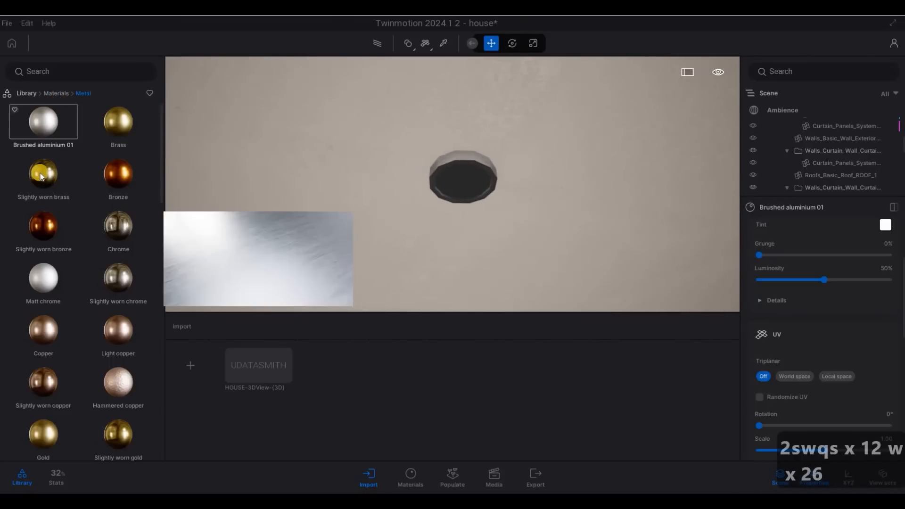
pyautogui.rightClick(66, 333)
pyautogui.scroll(-2, 54, 349)
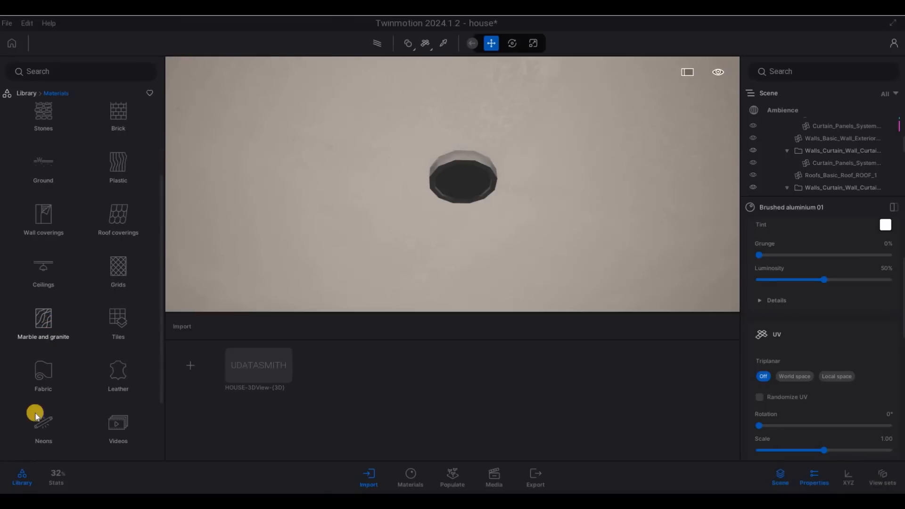
# Step: Apply Neon 01 from the Neons materials to the ceiling light fixture
pyautogui.click(37, 416)
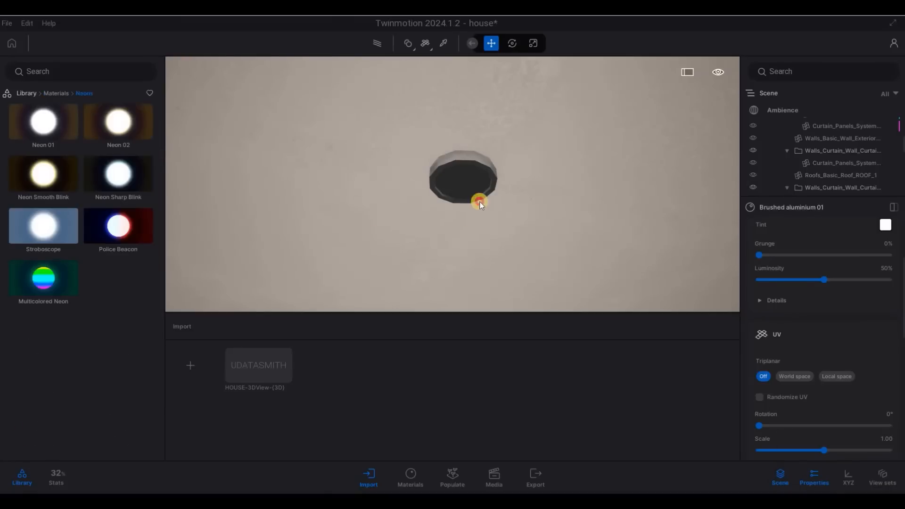
pyautogui.click(467, 181)
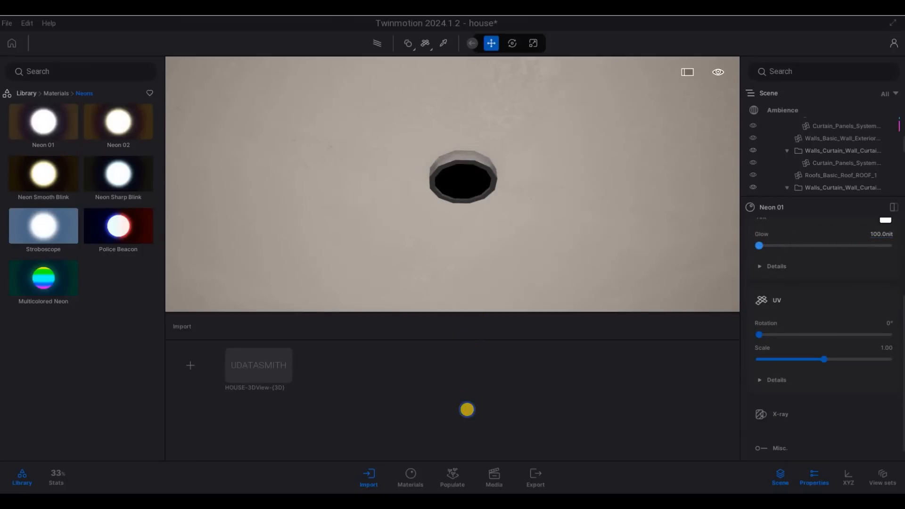
pyautogui.press('s')
pyautogui.press('s')
pyautogui.press('s')
pyautogui.press('s')
pyautogui.press('s')
pyautogui.press('s')
pyautogui.press('s')
pyautogui.press('s')
pyautogui.press('s')
pyautogui.press('s')
pyautogui.press('s')
pyautogui.press('s')
pyautogui.press('s')
pyautogui.press('s')
pyautogui.press('s')
pyautogui.press('s')
pyautogui.press('s')
pyautogui.press('s')
pyautogui.press('s')
pyautogui.press('s')
# Step: Back the camera out of the bedroom through the glass wall
pyautogui.press('s')
pyautogui.press('s')
pyautogui.press('s')
pyautogui.press('s')
pyautogui.press('s')
pyautogui.press('s')
pyautogui.press('s')
pyautogui.press('s')
pyautogui.press('s')
pyautogui.press('s')
pyautogui.press('s')
pyautogui.press('s')
pyautogui.press('s')
pyautogui.press('s')
pyautogui.press('s')
pyautogui.press('s')
pyautogui.press('s')
pyautogui.press('s')
pyautogui.press('s')
pyautogui.press('s')
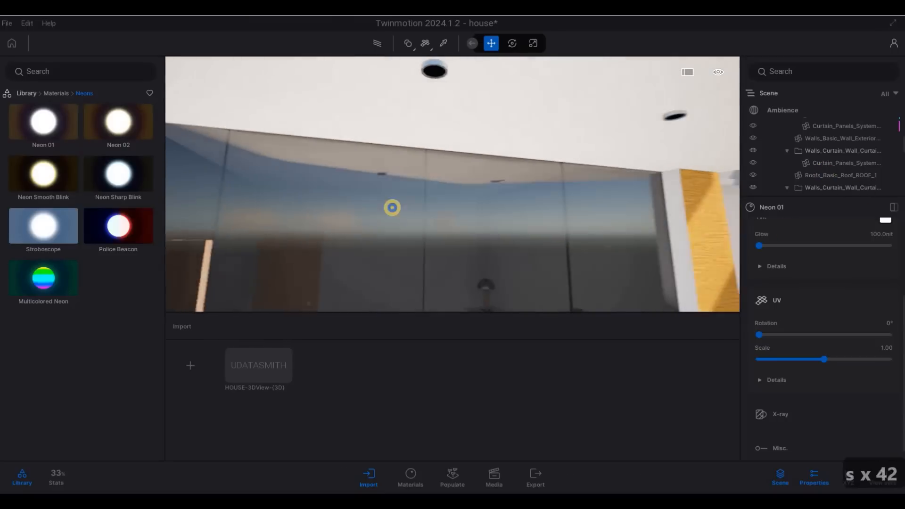
pyautogui.moveTo(422, 140); pyautogui.dragTo(421, 30)
pyautogui.press('s')
pyautogui.press('s')
pyautogui.press('s')
pyautogui.press('s')
pyautogui.press('s')
pyautogui.press('s')
pyautogui.press('s')
pyautogui.press('s')
pyautogui.press('s')
pyautogui.press('s')
pyautogui.press('s')
pyautogui.press('s')
pyautogui.press('e')
pyautogui.press('e')
pyautogui.press('e')
pyautogui.press('e')
pyautogui.press('e')
pyautogui.press('e')
pyautogui.press('e')
pyautogui.press('e')
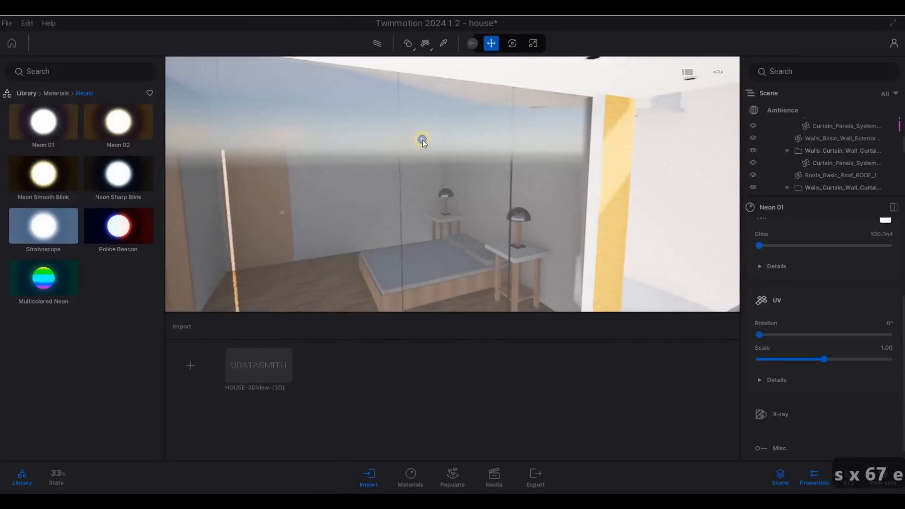
pyautogui.press('s')
pyautogui.moveTo(423, 141); pyautogui.dragTo(379, 48)
pyautogui.press('4')
# Step: Bring the front entrance steps and door into view
pyautogui.press('s')
pyautogui.press('e')
pyautogui.press('d')
pyautogui.press('e')
pyautogui.press('w')
pyautogui.press('d')
pyautogui.press('w')
pyautogui.press('e')
pyautogui.press('q')
pyautogui.press('a')
pyautogui.press('a')
pyautogui.press('s')
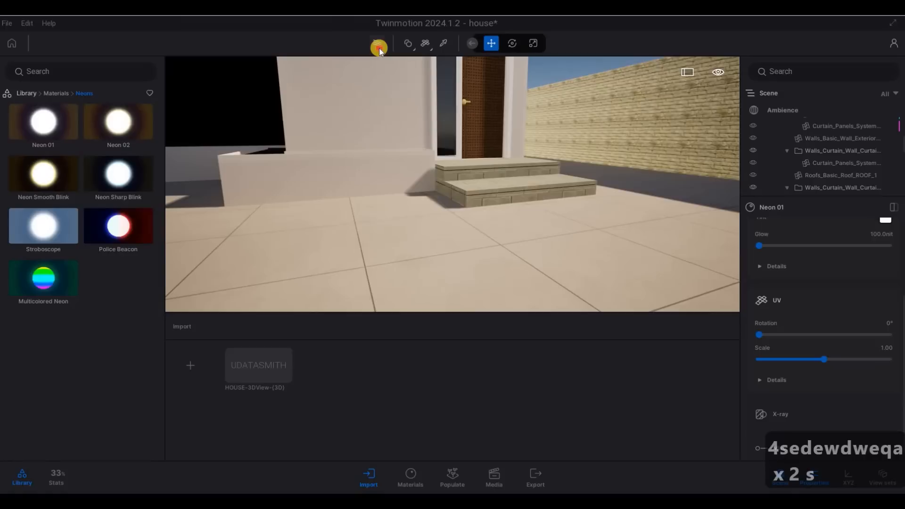
# Step: Switch the viewport to path-traced rendering and show its quality options
pyautogui.click(382, 51)
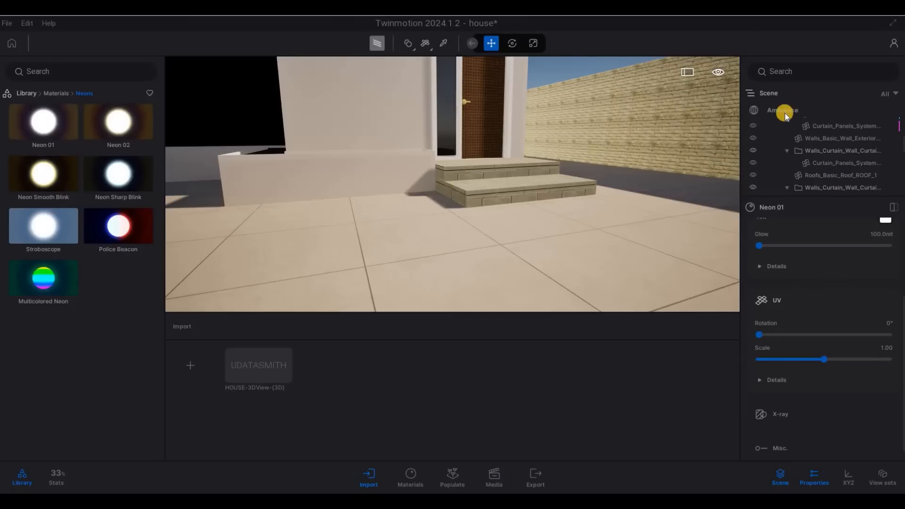
pyautogui.click(377, 45)
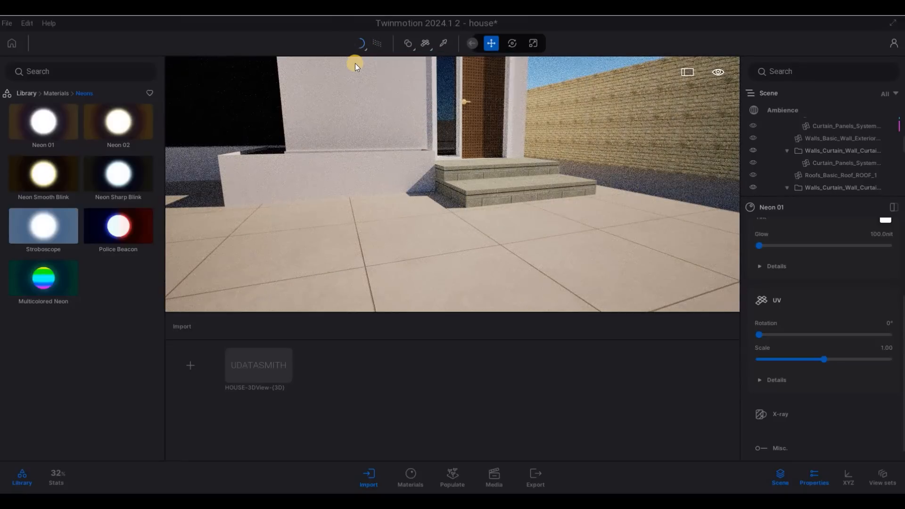
pyautogui.click(355, 65)
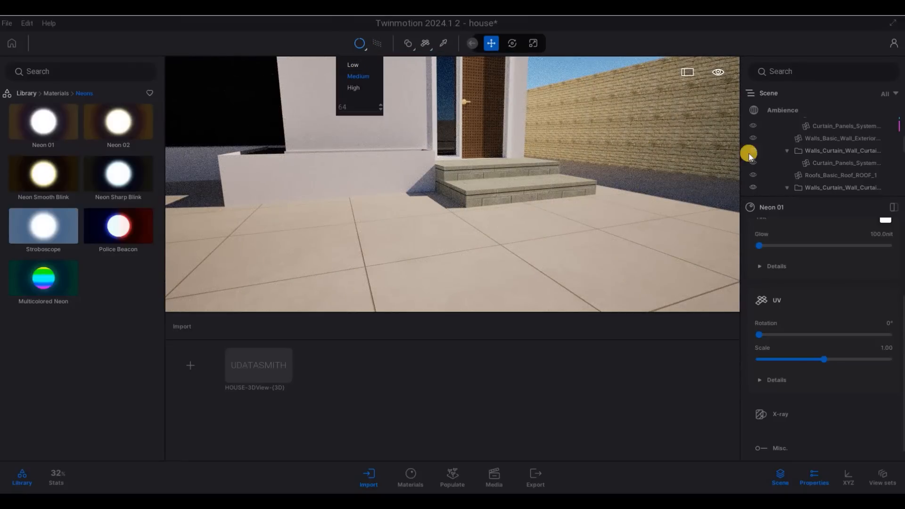
# Step: Display the Ambience render settings with details expanded, then turn path tracing off
pyautogui.click(785, 113)
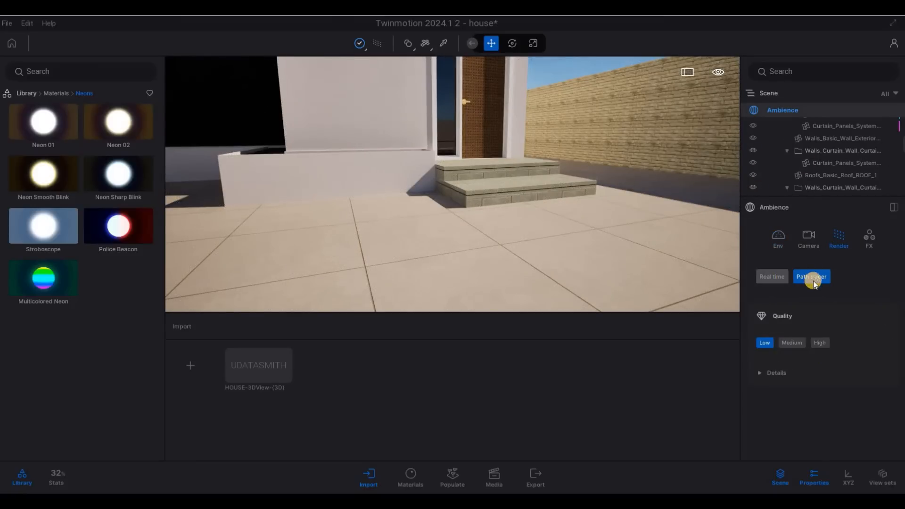
pyautogui.click(792, 364)
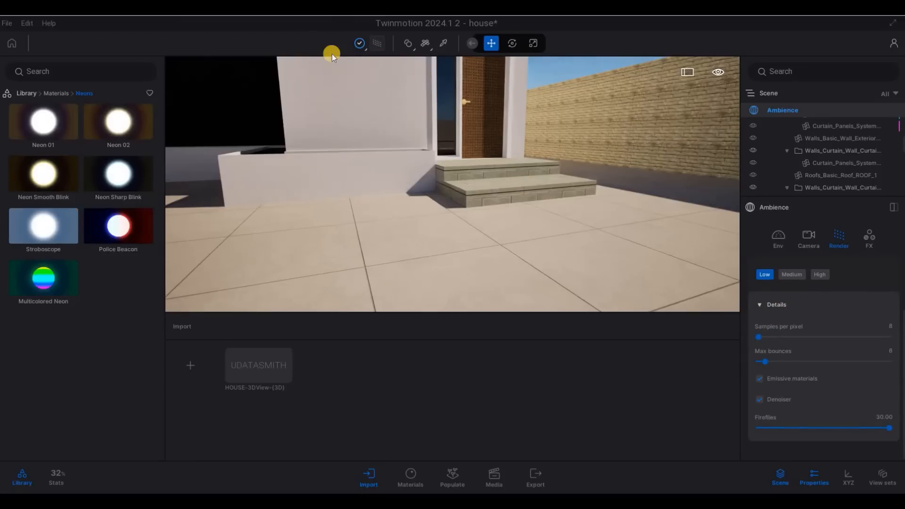
pyautogui.click(377, 43)
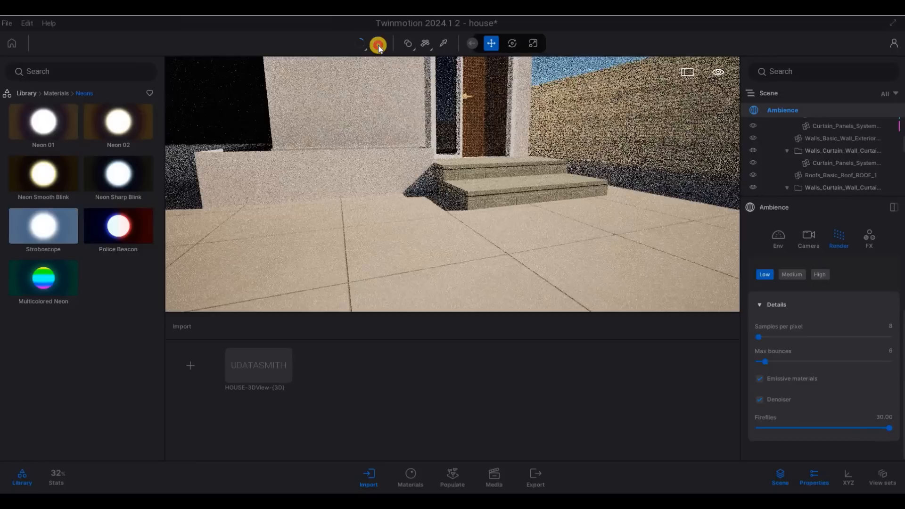
pyautogui.click(377, 43)
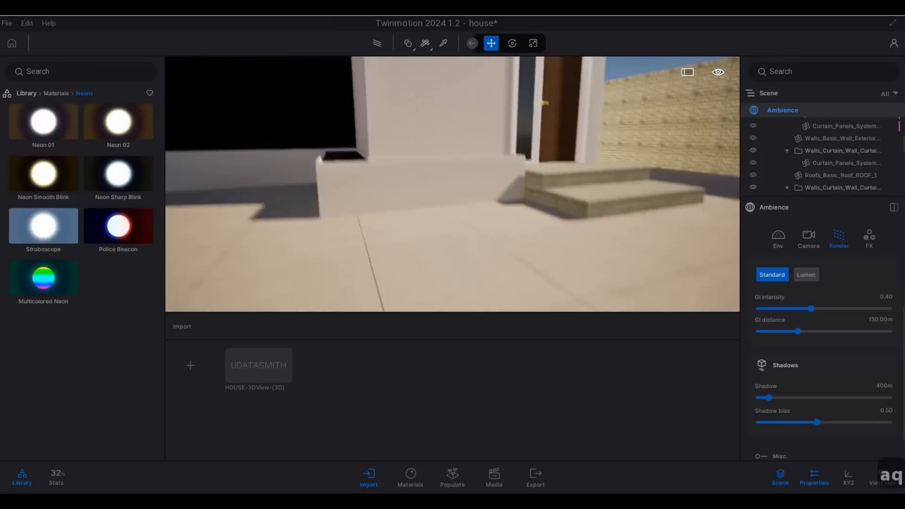
# Step: Fly up to the entrance soffit and eyedrop a recessed light to show its Neon 01 material
pyautogui.hotkey('a', 'w')
pyautogui.hotkey('a', 'w')
pyautogui.press('q')
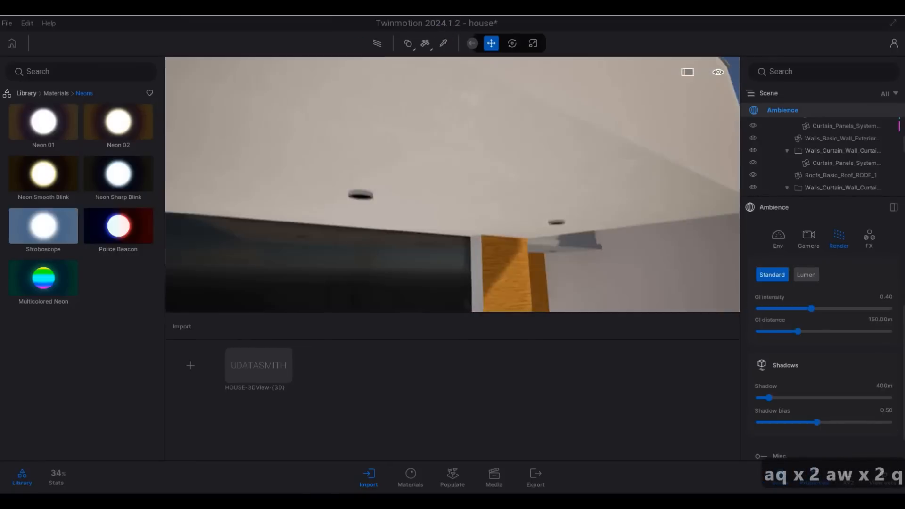
pyautogui.press('w')
pyautogui.press('e')
pyautogui.press('s')
pyautogui.moveTo(451, 196); pyautogui.dragTo(338, 66)
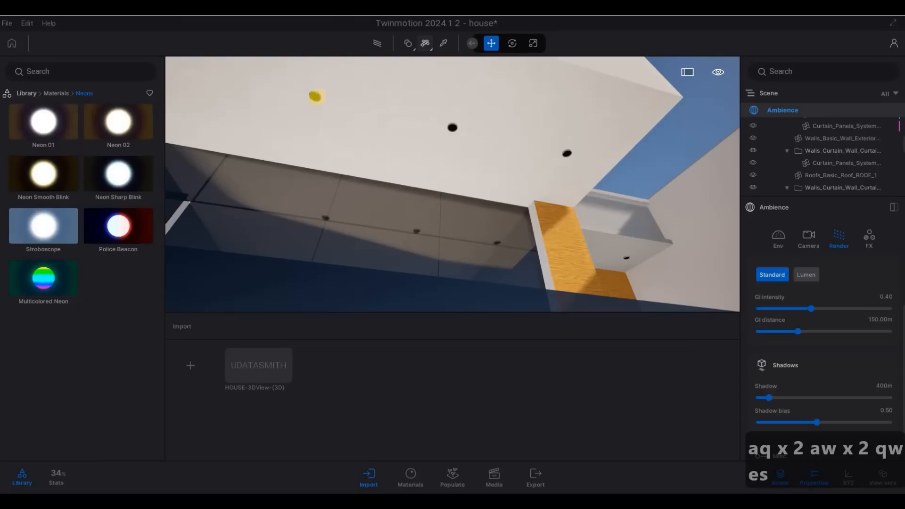
pyautogui.click(442, 43)
pyautogui.click(455, 62)
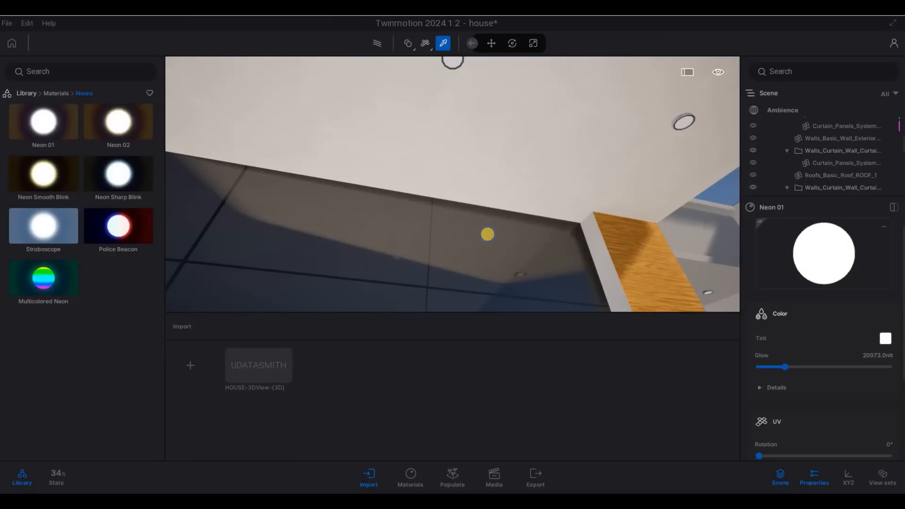
# Step: Exit the material picker and move the camera away from the ceiling
pyautogui.press('Escape')
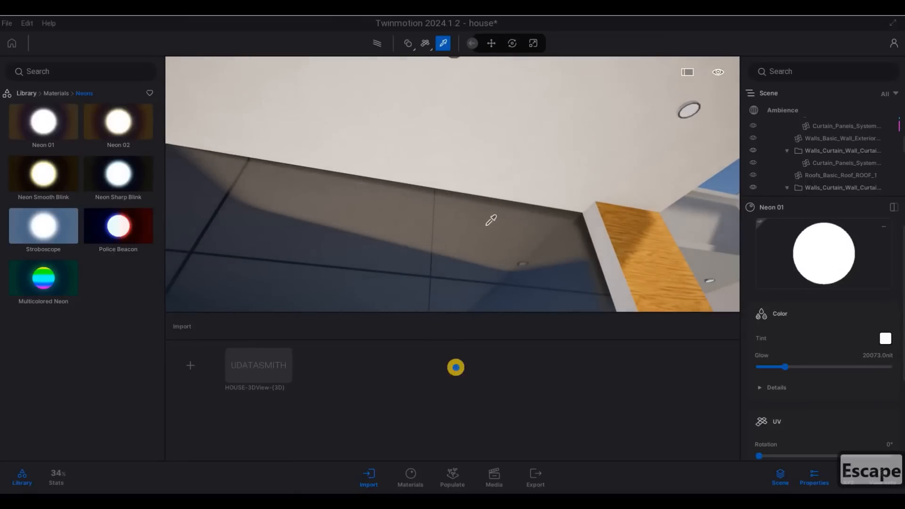
pyautogui.press('s')
pyautogui.moveTo(510, 479); pyautogui.dragTo(510, 493, button='right')
pyautogui.press('x')
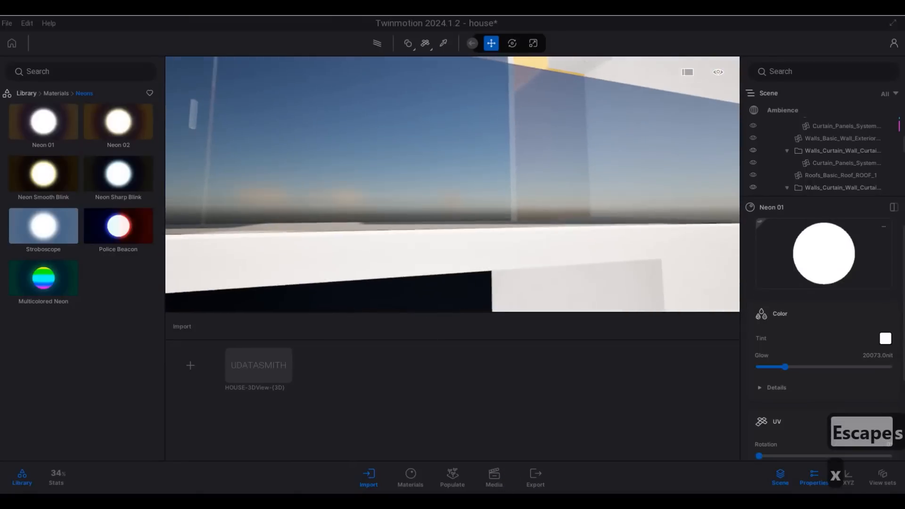
pyautogui.press('s')
# Step: Fly the camera down to the entrance steps and front door
pyautogui.press('d')
pyautogui.moveTo(542, 459); pyautogui.dragTo(465, 187, button='right')
pyautogui.press('s')
pyautogui.press('e')
pyautogui.press('w')
pyautogui.press('e')
pyautogui.press('q')
pyautogui.press('w')
pyautogui.press('w')
pyautogui.press('e')
pyautogui.press('q')
pyautogui.press('s')
# Step: Pull back to see the whole house front, then approach the house again
pyautogui.press('s')
pyautogui.press('s')
pyautogui.press('s')
pyautogui.press('s')
pyautogui.press('s')
pyautogui.press('s')
pyautogui.press('s')
pyautogui.press('s')
pyautogui.press('s')
pyautogui.press('s')
pyautogui.press('q')
pyautogui.press('a')
pyautogui.press('s')
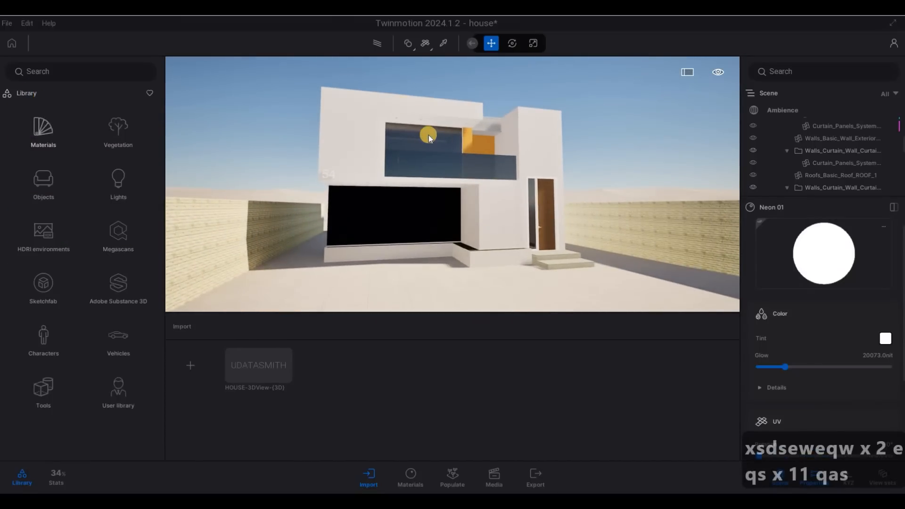
pyautogui.press('w')
pyautogui.press('w')
pyautogui.press('a')
pyautogui.press('w')
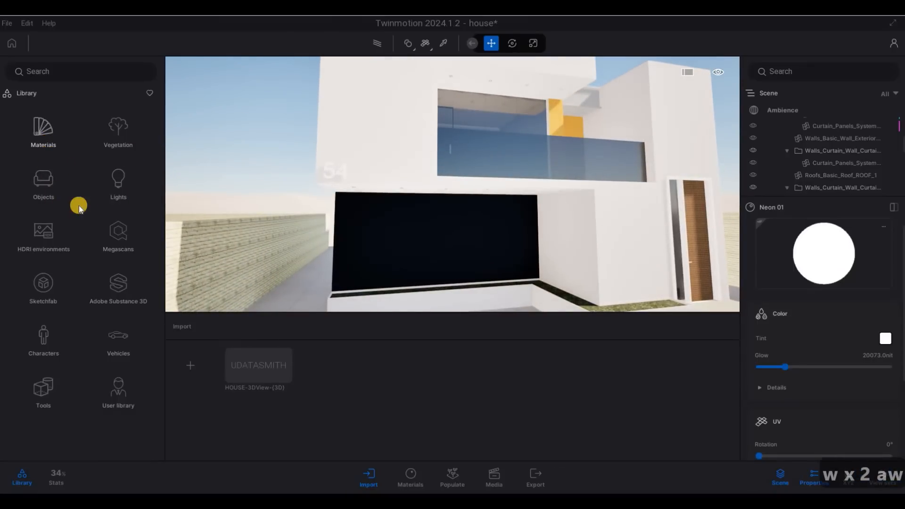
# Step: Drag Striated concrete 02 from the Concrete materials onto the house's white front wall
pyautogui.click(43, 132)
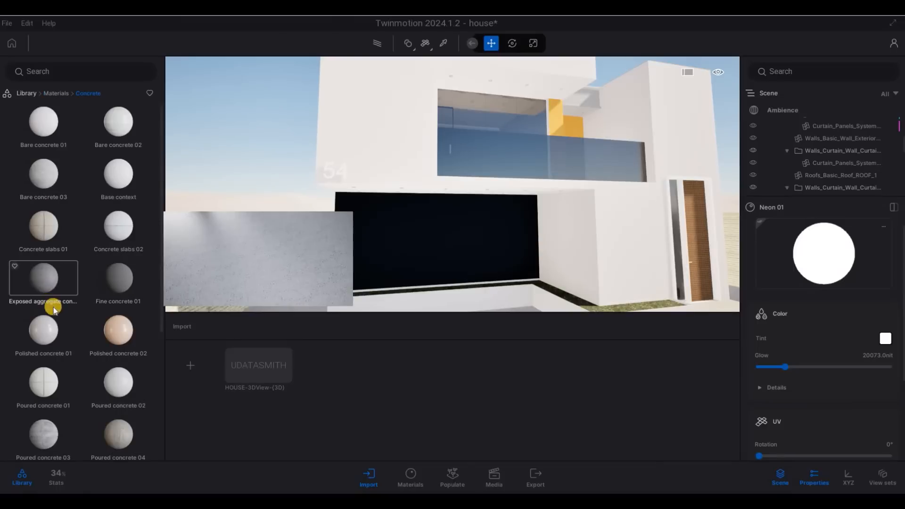
pyautogui.scroll(-2, 116, 336)
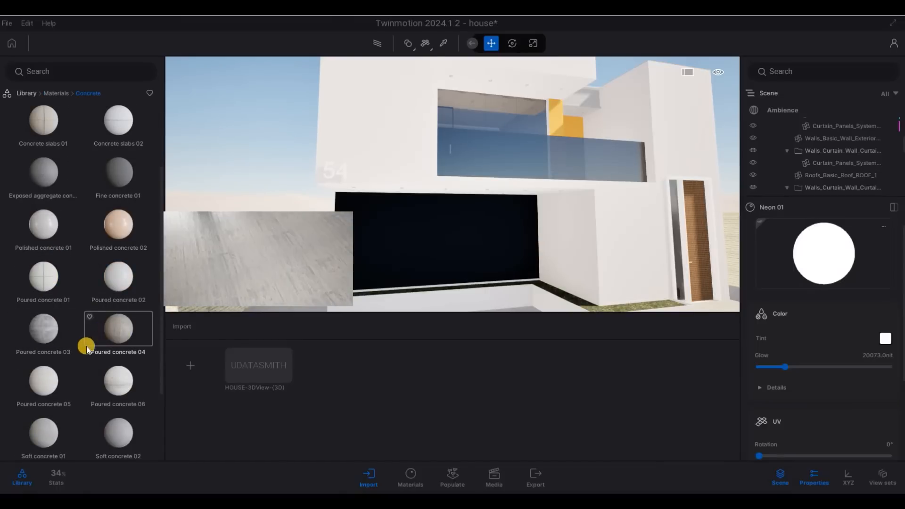
pyautogui.scroll(-1, 115, 370)
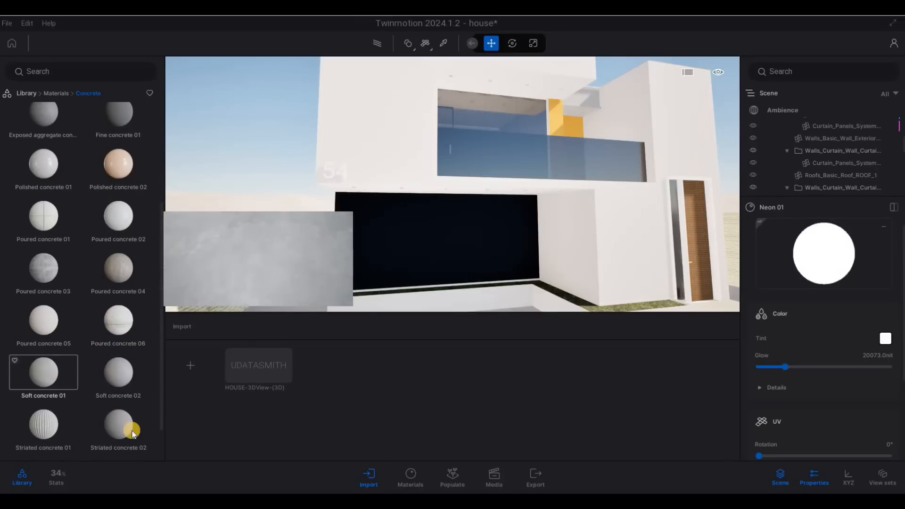
pyautogui.moveTo(245, 373); pyautogui.dragTo(380, 135)
# Step: Fly up to the concrete wall and set its UV mapping to 270° rotation and 7.83 scale
pyautogui.press('w')
pyautogui.press('a')
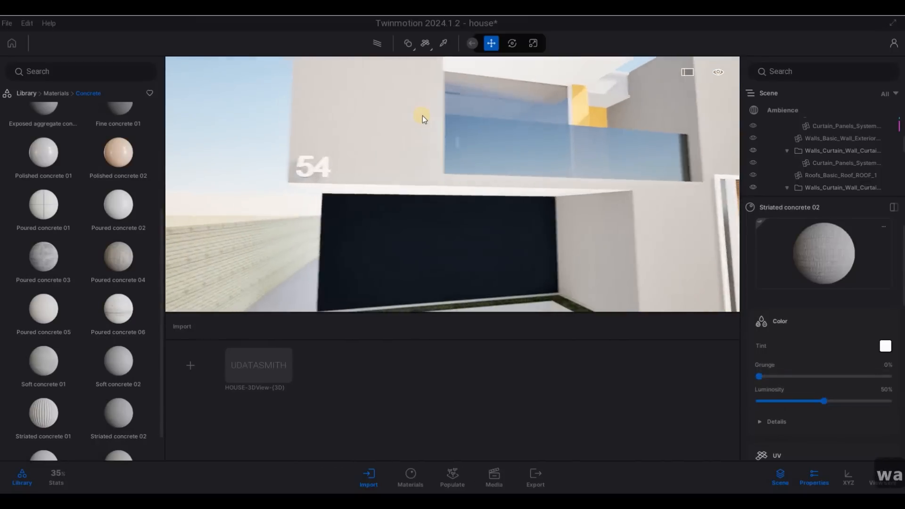
pyautogui.press('w')
pyautogui.press('q')
pyautogui.press('w')
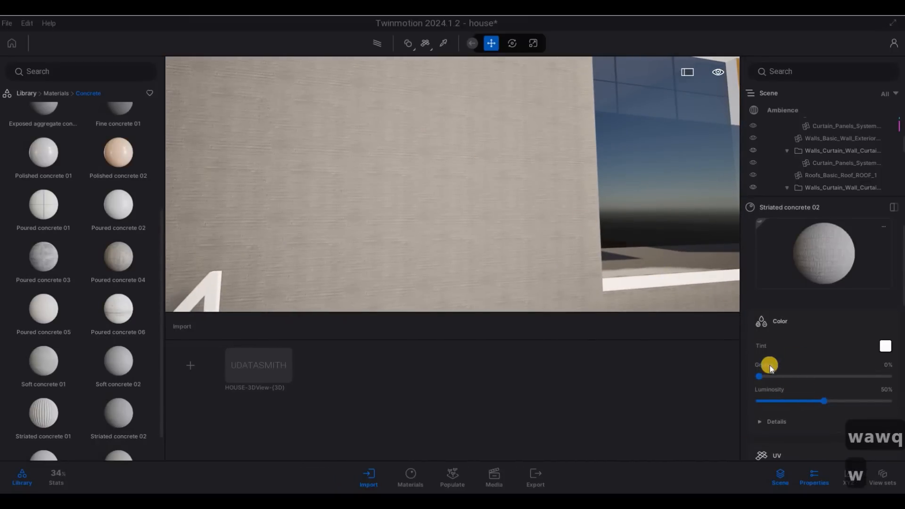
pyautogui.scroll(-2, 776, 372)
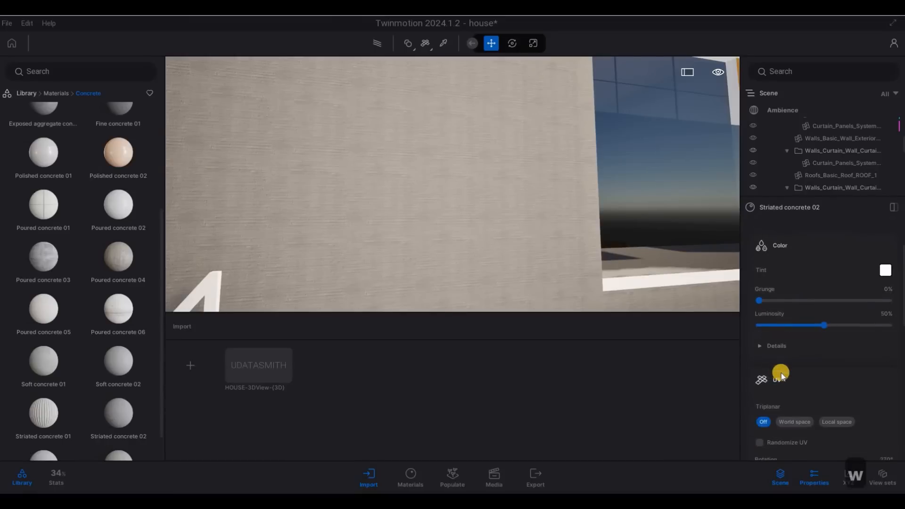
pyautogui.scroll(2, 801, 381)
pyautogui.scroll(-4, 825, 427)
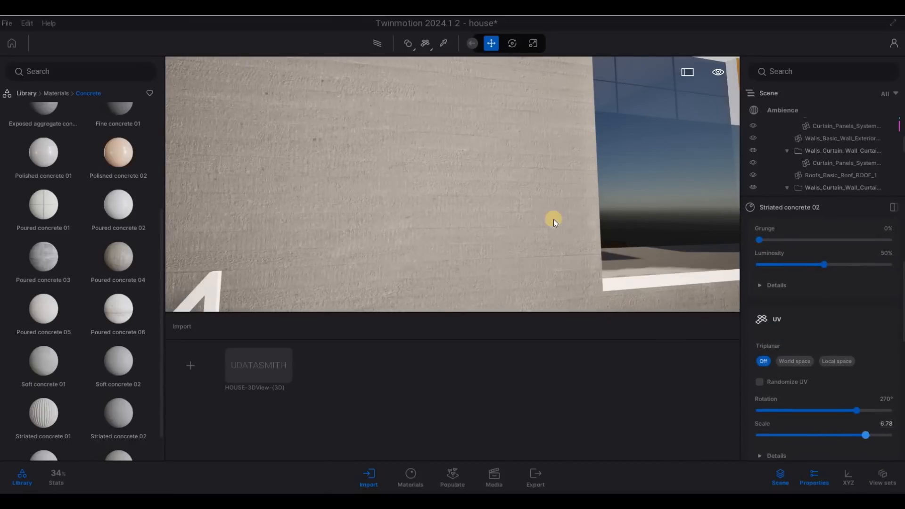
# Step: Circle the camera around the house and close in on the striated concrete wall
pyautogui.press('s')
pyautogui.press('w')
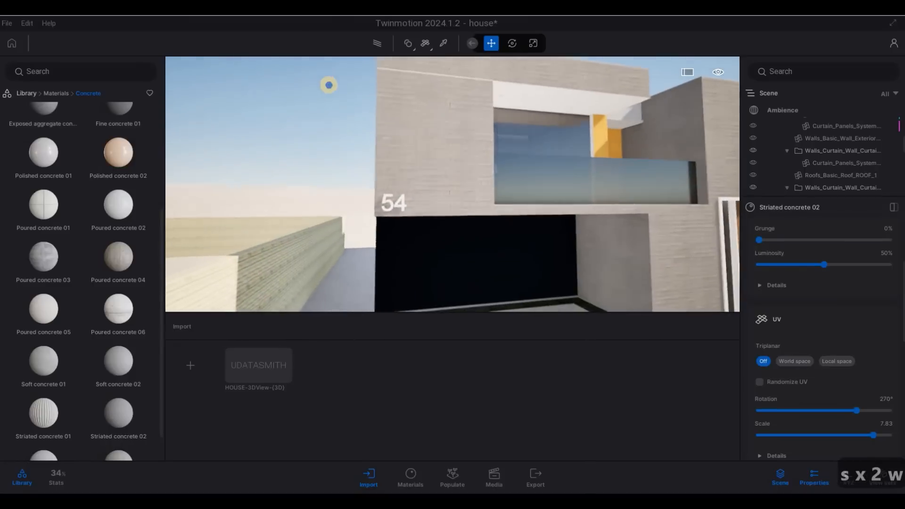
pyautogui.press('d')
pyautogui.press('w')
pyautogui.moveTo(329, 85); pyautogui.dragTo(492, 211, button='right')
pyautogui.press('a')
pyautogui.press('w')
pyautogui.press('q')
pyautogui.press('a')
pyautogui.press('a')
pyautogui.press('w')
pyautogui.press('d')
pyautogui.press('w')
pyautogui.press('w')
pyautogui.press('s')
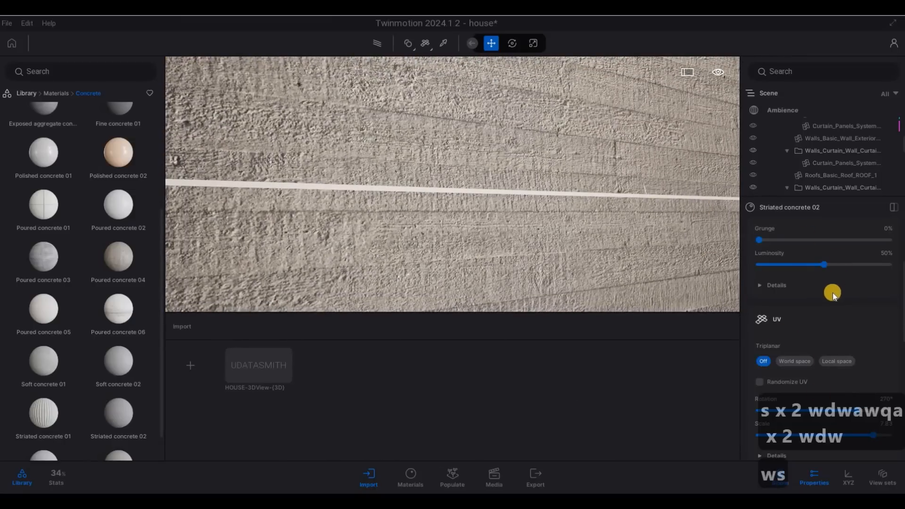
# Step: Apply the striated concrete to the white strip and back out to view the wall corner
pyautogui.scroll(3, 762, 232)
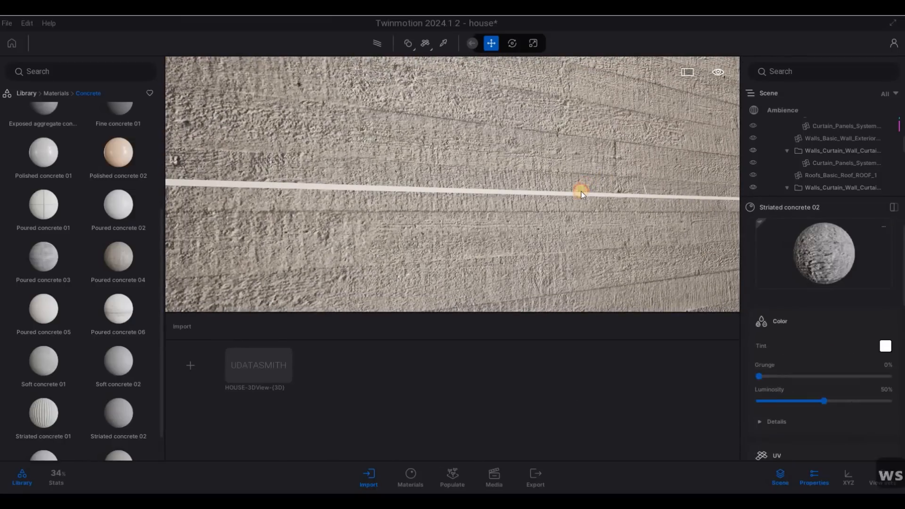
pyautogui.click(578, 194)
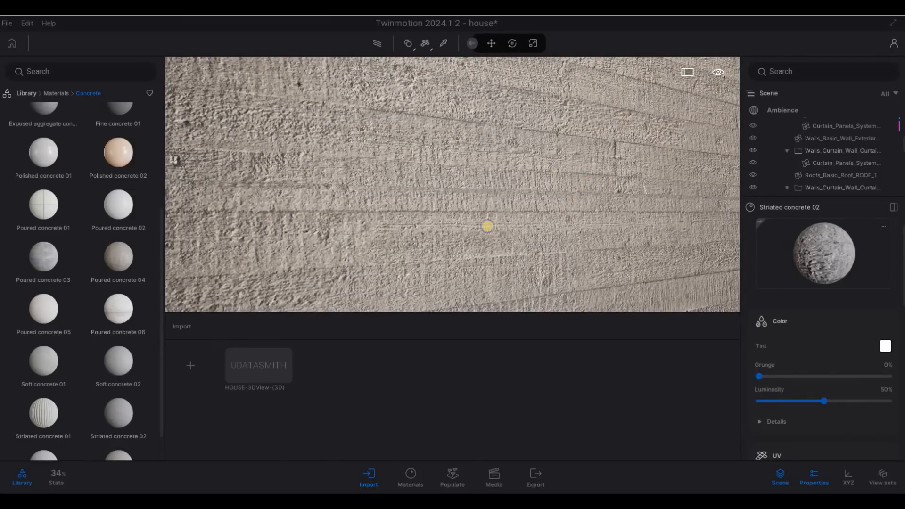
pyautogui.press('s')
pyautogui.moveTo(442, 232); pyautogui.dragTo(591, 224, button='right')
pyautogui.press('d')
pyautogui.press('a')
pyautogui.press('w')
pyautogui.press('w')
pyautogui.press('s')
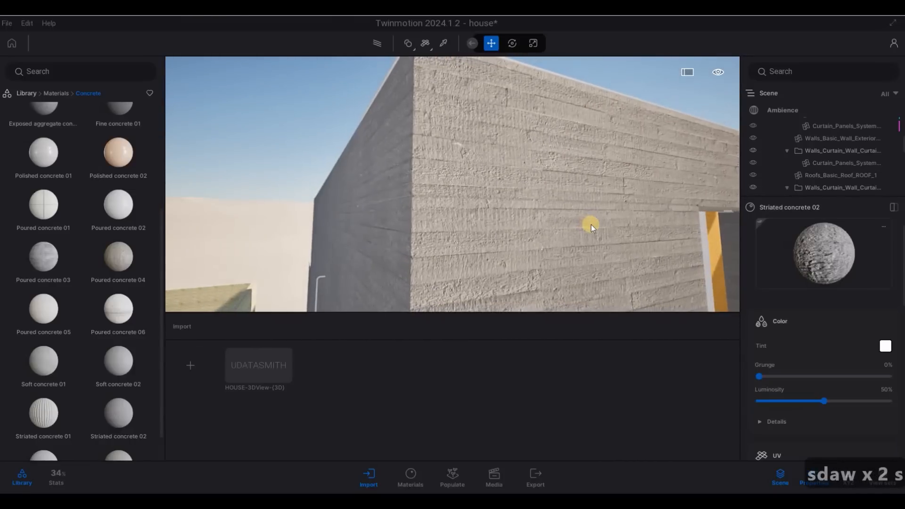
# Step: Undo the last change and move the camera up close along the concrete wall
pyautogui.hotkey('ctrl', 'z')
pyautogui.press('d')
pyautogui.moveTo(499, 224); pyautogui.dragTo(595, 204, button='right')
pyautogui.press('w')
pyautogui.press('e')
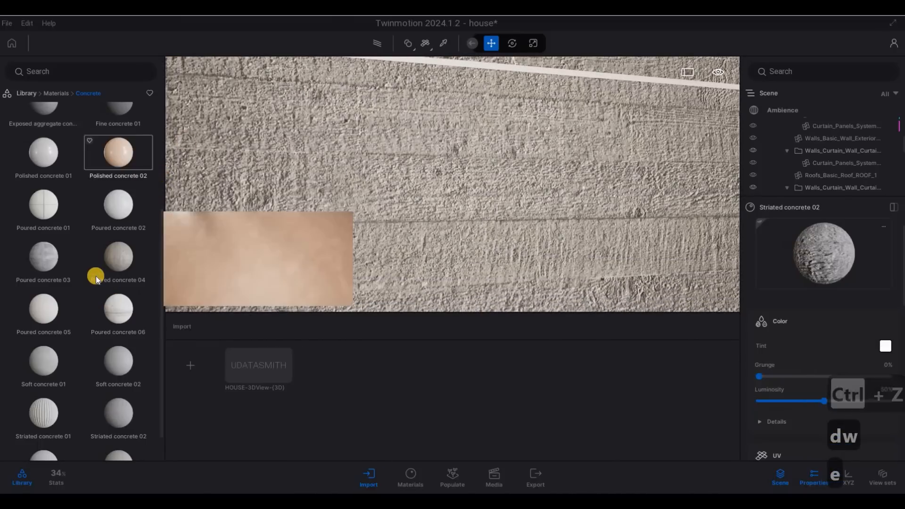
# Step: Return the library to the material categories and pull back to an elevated view of the building
pyautogui.scroll(3, 69, 192)
pyautogui.scroll(2, 69, 193)
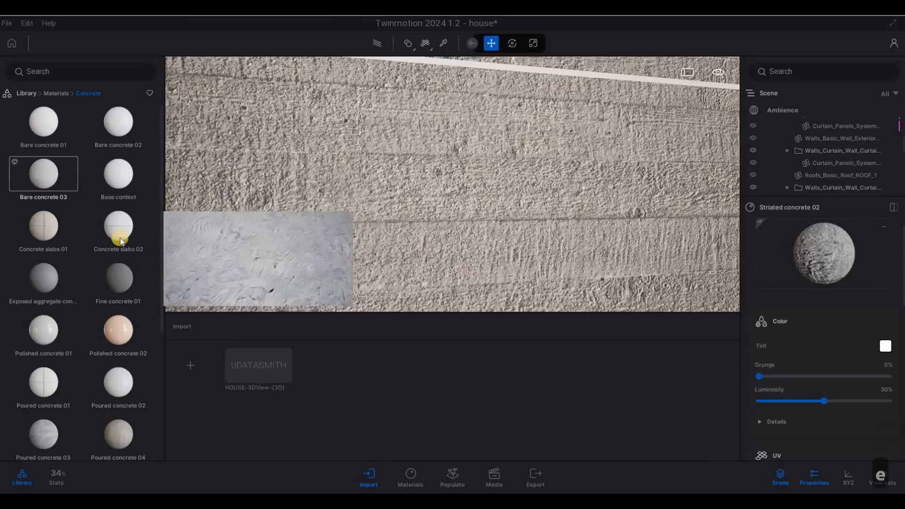
pyautogui.click(50, 92)
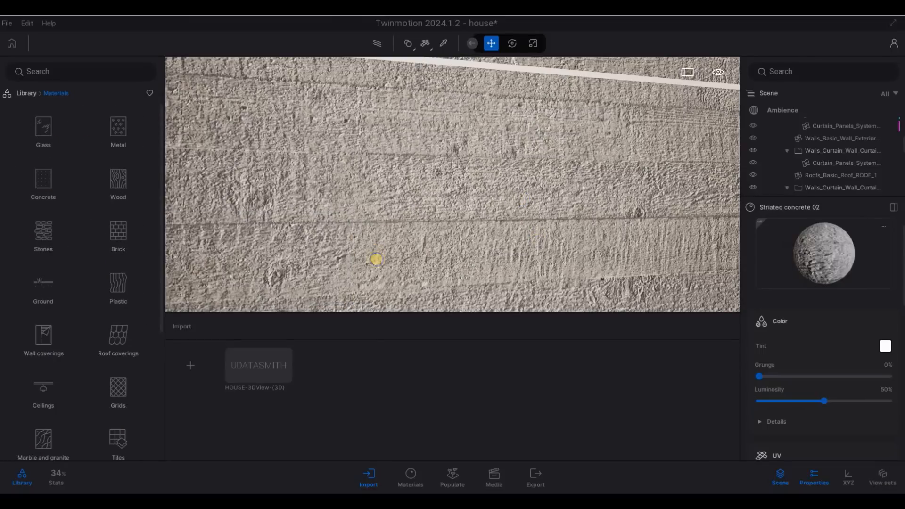
pyautogui.press('d')
pyautogui.press('q')
pyautogui.press('s')
pyautogui.press('a')
pyautogui.press('a')
pyautogui.press('q')
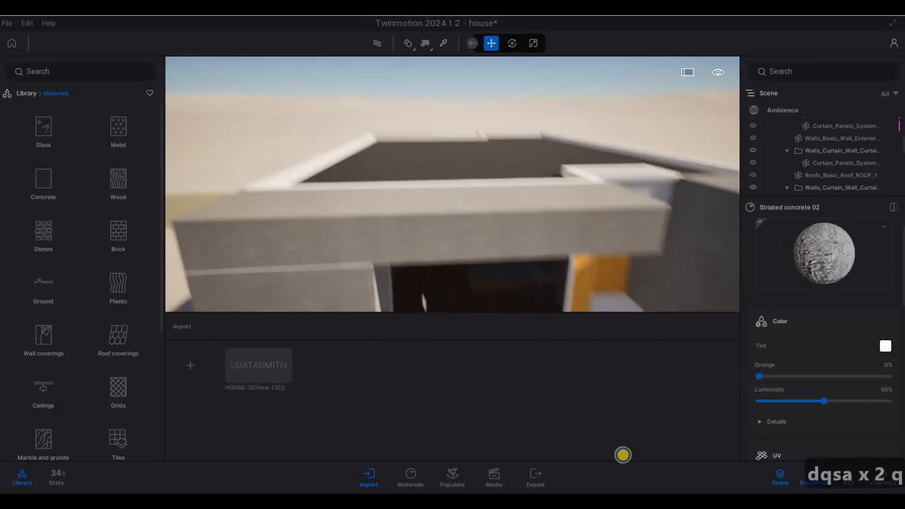
# Step: Fly over the roof parapet to the tall concrete wall corner, select the wall, then deselect it
pyautogui.press('a')
pyautogui.press('w')
pyautogui.press('w')
pyautogui.press('a')
pyautogui.press('w')
pyautogui.press('s')
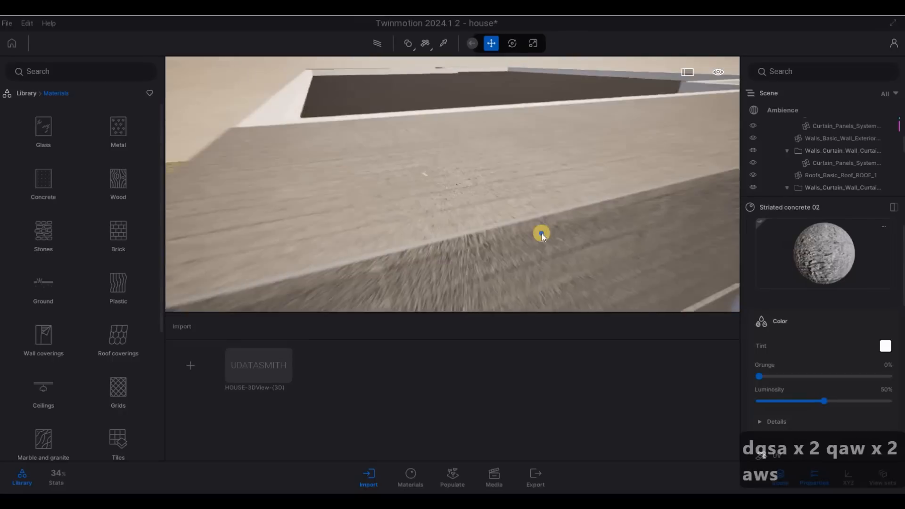
pyautogui.press('a')
pyautogui.press('e')
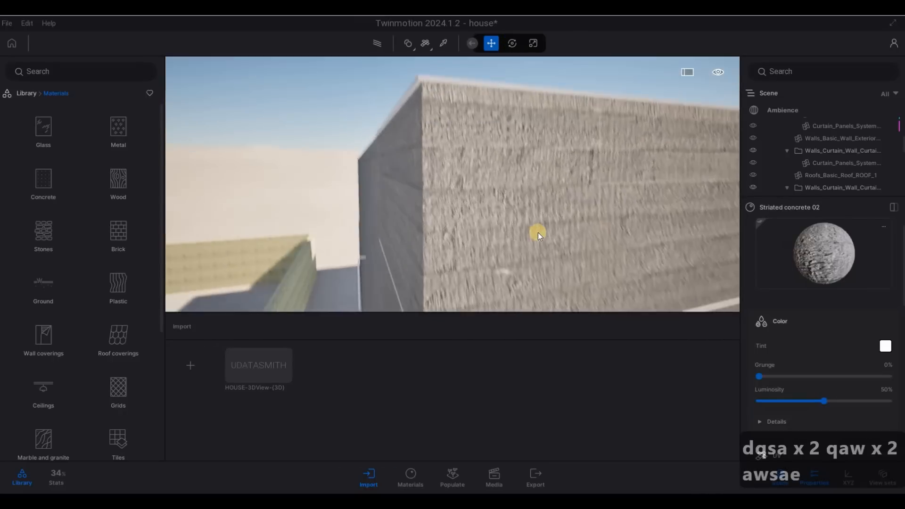
pyautogui.press('w')
pyautogui.press('s')
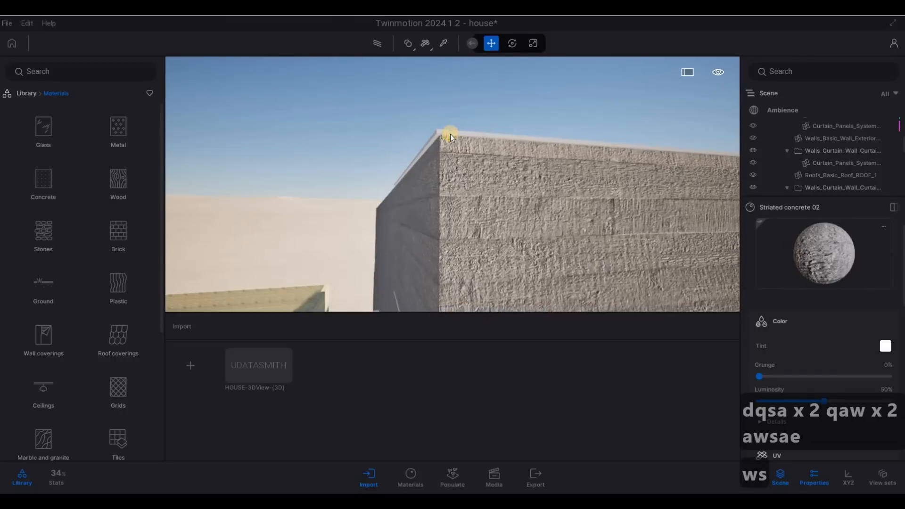
pyautogui.click(488, 217)
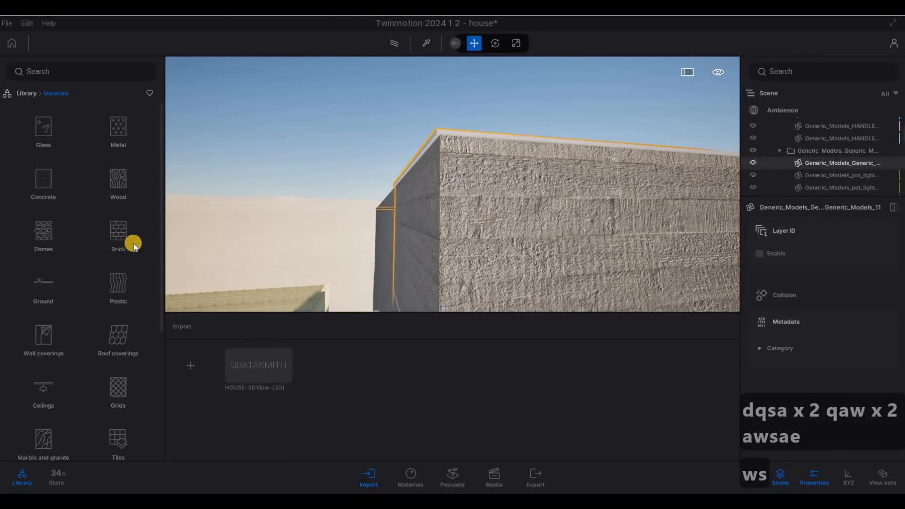
pyautogui.press('Escape')
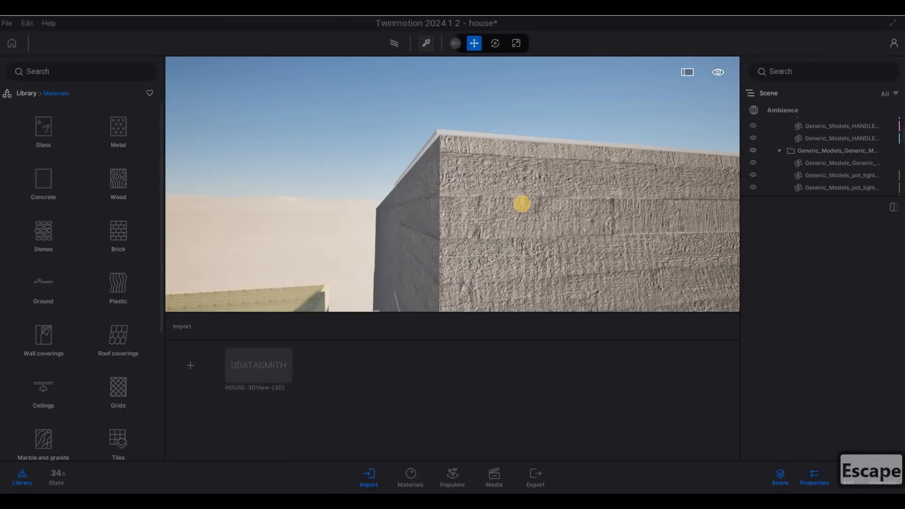
# Step: Sample the tall wall's Striated concrete 02 material to display its settings
pyautogui.click(488, 181)
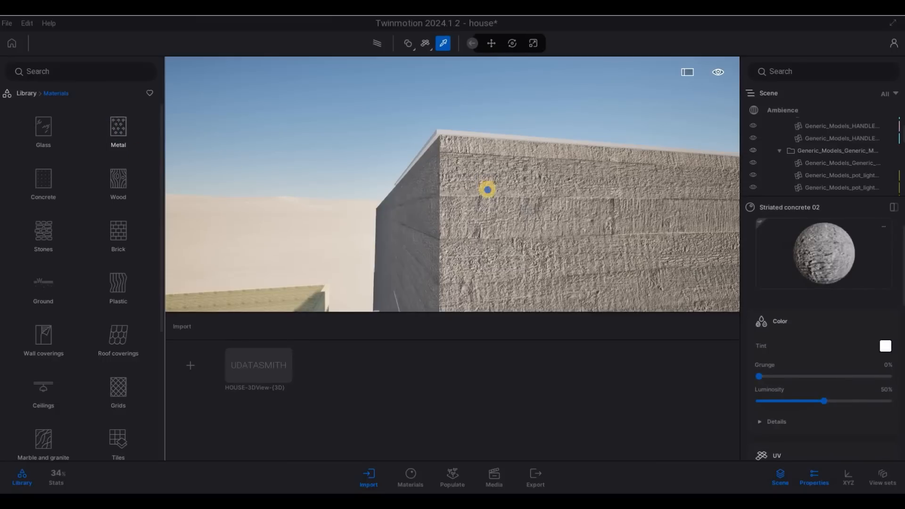
pyautogui.moveTo(490, 183); pyautogui.dragTo(510, 202, button='right')
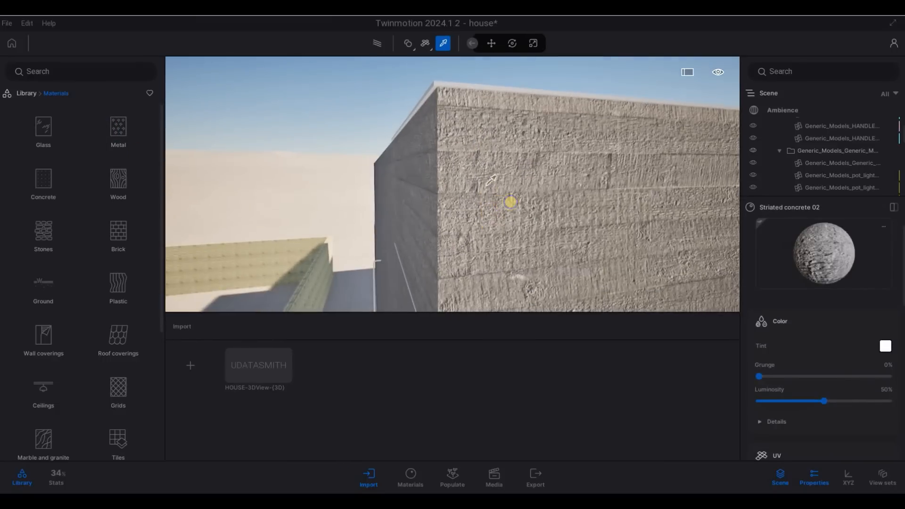
pyautogui.press('q')
pyautogui.press('e')
pyautogui.moveTo(571, 247); pyautogui.dragTo(684, 221, button='right')
pyautogui.press('d')
pyautogui.press('w')
pyautogui.press('q')
# Step: Descend to the concrete block's corner, then rise to look along its top
pyautogui.press('w')
pyautogui.press('q')
pyautogui.press('a')
pyautogui.press('e')
pyautogui.press('w')
pyautogui.press('d')
pyautogui.press('s')
pyautogui.press('q')
pyautogui.press('w')
pyautogui.press('d')
pyautogui.press('s')
pyautogui.press('q')
# Step: Turn toward the concrete beam and fly forward and up onto the roof top
pyautogui.moveTo(681, 185); pyautogui.dragTo(328, 275, button='right')
pyautogui.press('a')
pyautogui.press('a')
pyautogui.press('a')
pyautogui.press('e')
pyautogui.press('s')
pyautogui.press('e')
pyautogui.press('s')
pyautogui.press('w')
pyautogui.press('d')
pyautogui.press('e')
pyautogui.press('w')
pyautogui.press('q')
# Step: Fly over the concrete roof and switch from material sampling back to the Move tool
pyautogui.press('a')
pyautogui.press('a')
pyautogui.press('w')
pyautogui.press('s')
pyautogui.click(802, 279)
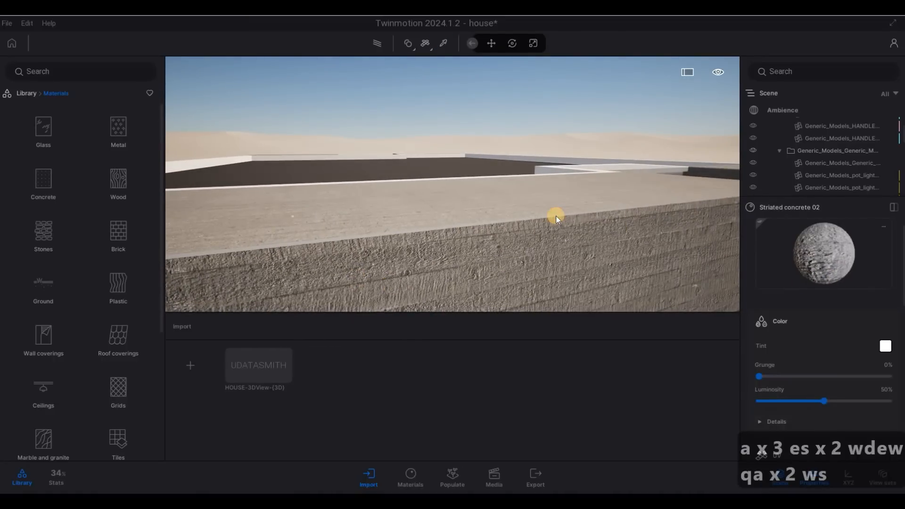
pyautogui.click(491, 43)
# Step: Fly past the glazed facade and yellow panel to the concrete corner of the house
pyautogui.press('d')
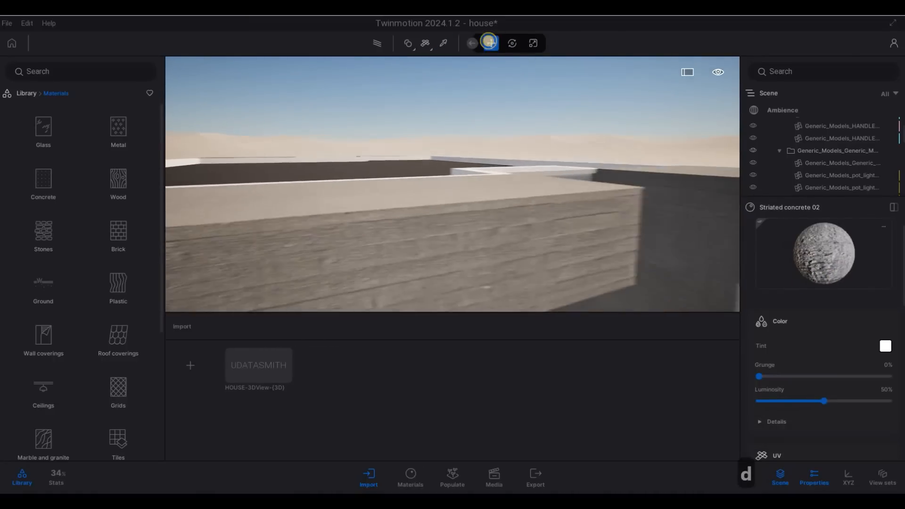
pyautogui.press('e')
pyautogui.press('s')
pyautogui.press('q')
pyautogui.press('s')
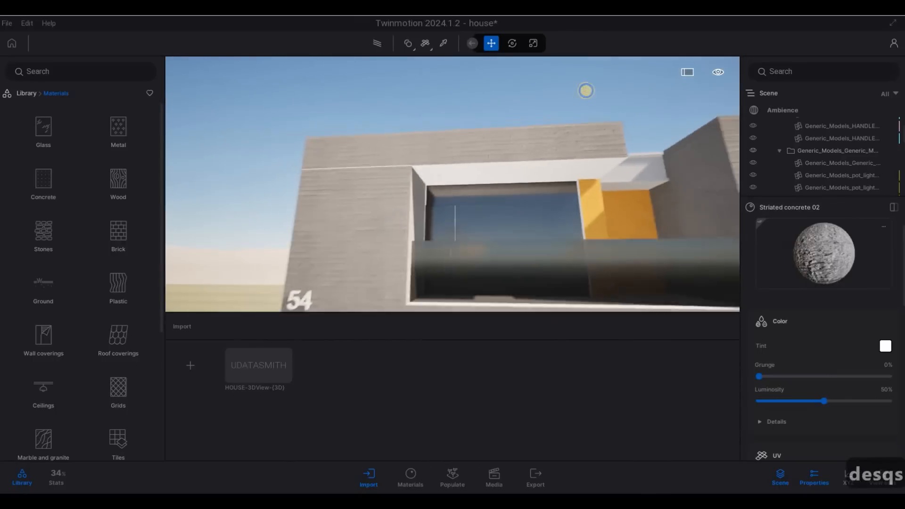
pyautogui.press('a')
pyautogui.press('a')
pyautogui.press('w')
pyautogui.press('a')
pyautogui.press('w')
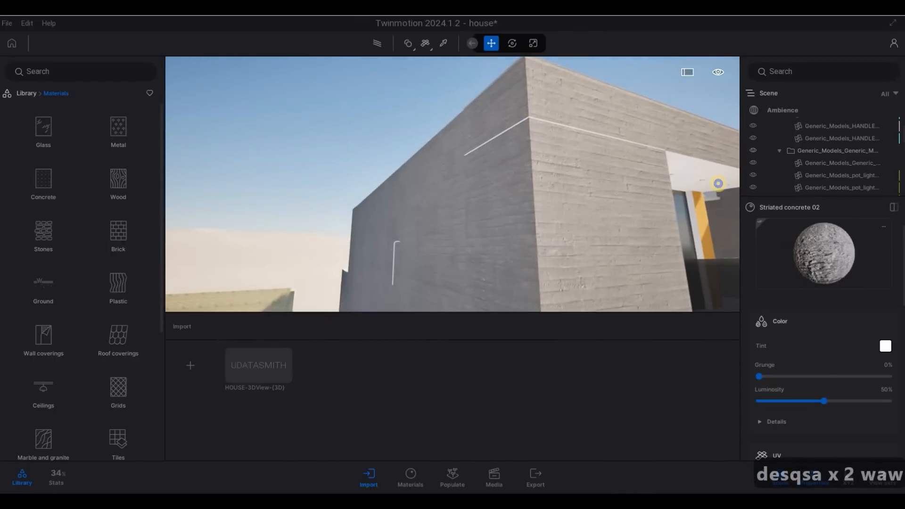
# Step: Sidestep along the concrete front and balcony, rising to frame the dark recessed panel squarely
pyautogui.press('a')
pyautogui.press('d')
pyautogui.press('d')
pyautogui.press('d')
pyautogui.press('d')
pyautogui.press('d')
pyautogui.press('d')
pyautogui.press('d')
pyautogui.press('d')
pyautogui.press('d')
pyautogui.press('d')
pyautogui.press('d')
pyautogui.press('d')
pyautogui.press('d')
pyautogui.press('d')
pyautogui.press('d')
pyautogui.press('d')
pyautogui.press('d')
pyautogui.press('d')
pyautogui.press('d')
pyautogui.press('d')
pyautogui.press('d')
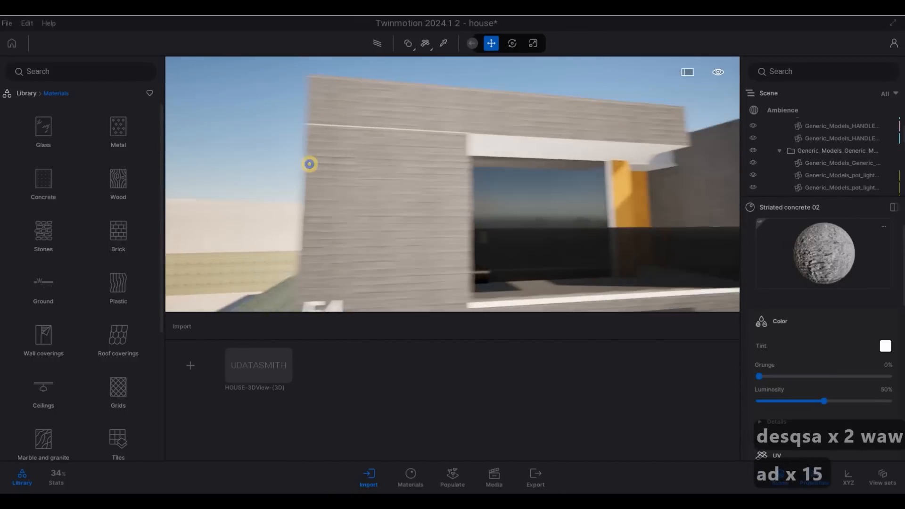
pyautogui.press('e')
pyautogui.press('d')
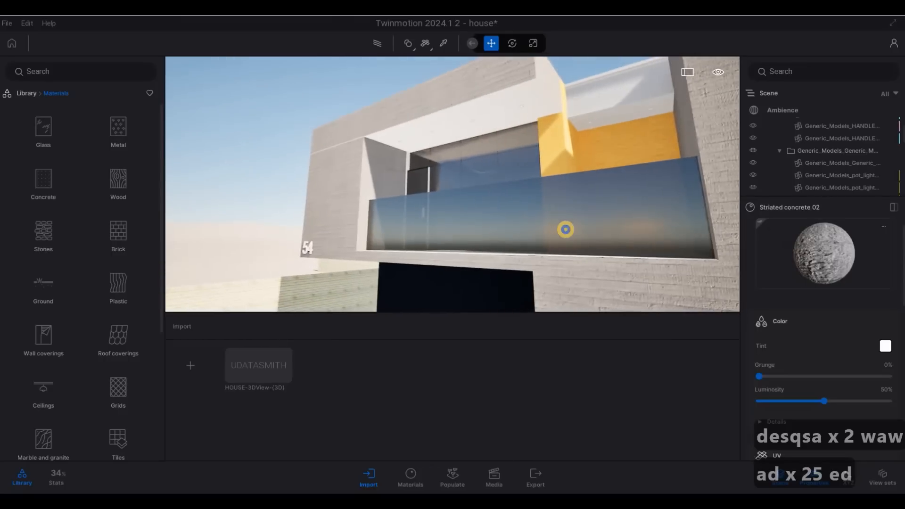
pyautogui.press('a')
pyautogui.press('a')
pyautogui.press('a')
pyautogui.press('w')
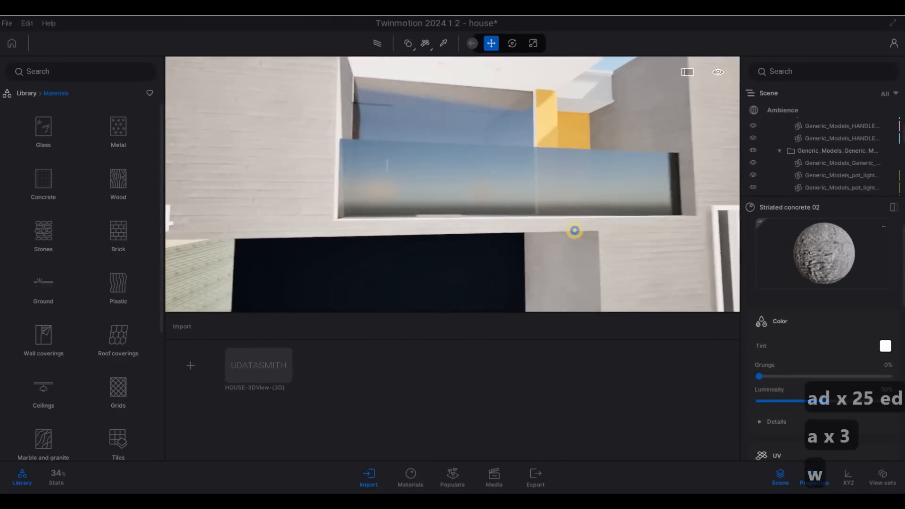
pyautogui.press('e')
pyautogui.press('e')
pyautogui.press('s')
pyautogui.press('a')
pyautogui.press('w')
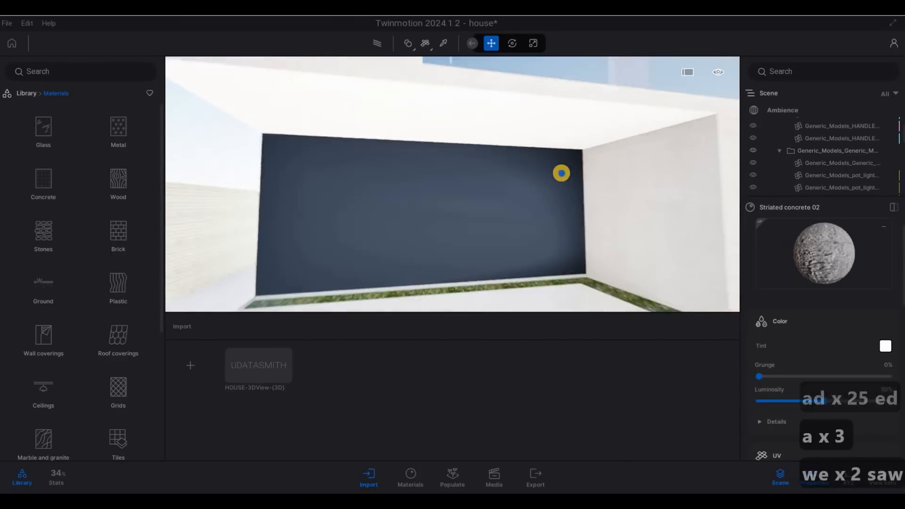
pyautogui.press('a')
pyautogui.press('e')
# Step: Move in on the grey recessed wall and apply Stone 01 from the Stones materials
pyautogui.press('w')
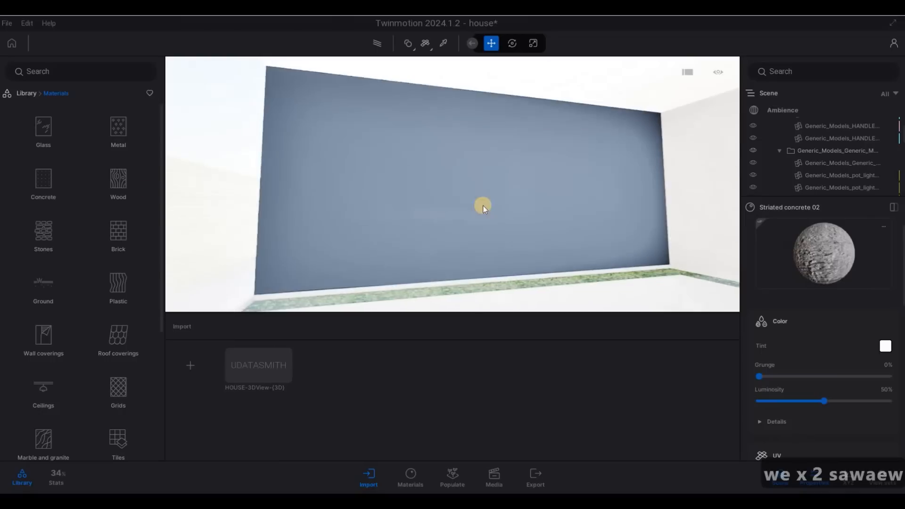
pyautogui.press('w')
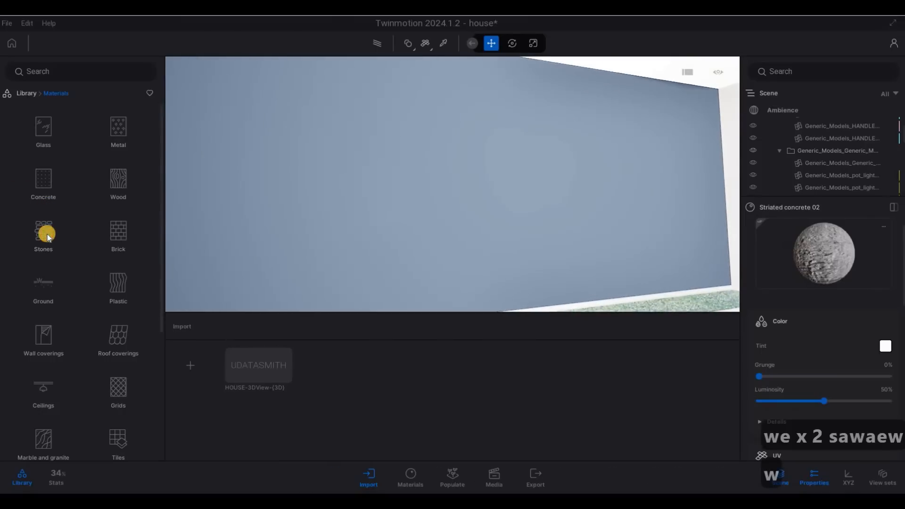
pyautogui.click(62, 256)
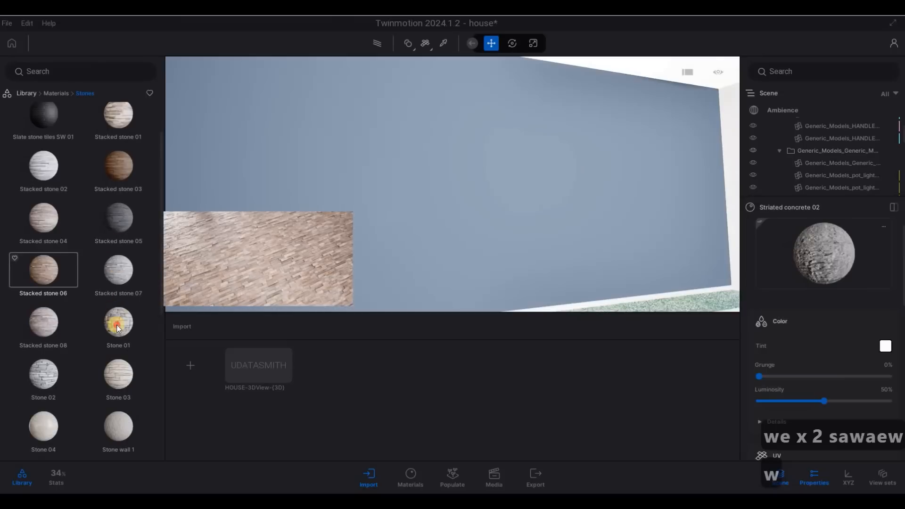
pyautogui.moveTo(386, 249); pyautogui.dragTo(386, 248)
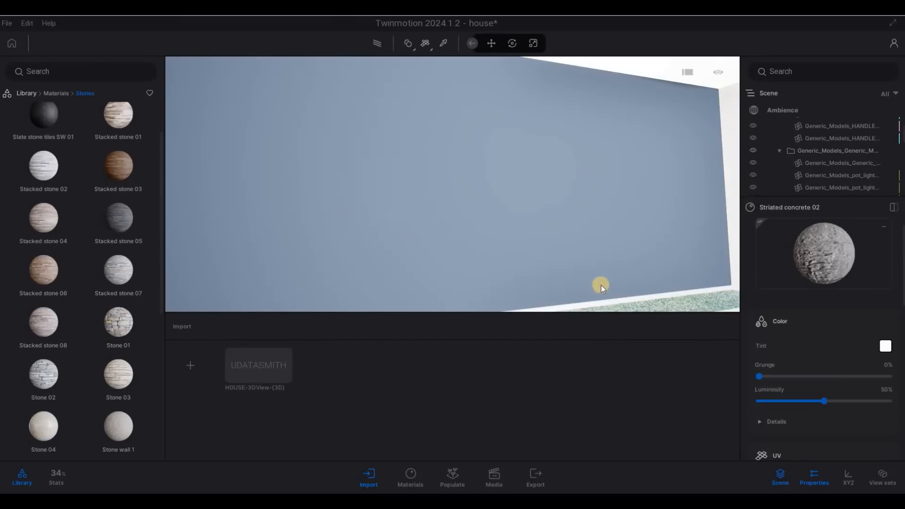
# Step: Step back to view the stone-clad recess and raise the stone UV scale to 3.17
pyautogui.press('s')
pyautogui.press('d')
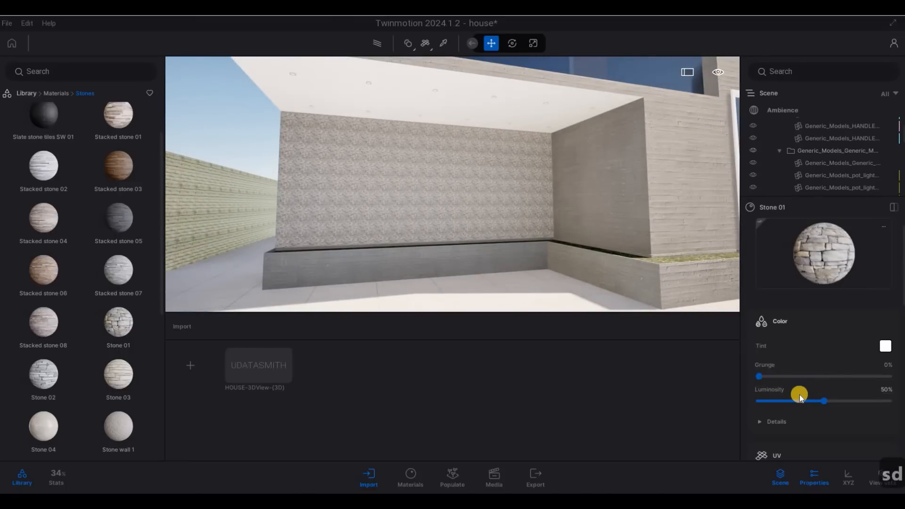
pyautogui.scroll(-4, 799, 394)
pyautogui.scroll(2, 782, 409)
pyautogui.scroll(-3, 820, 404)
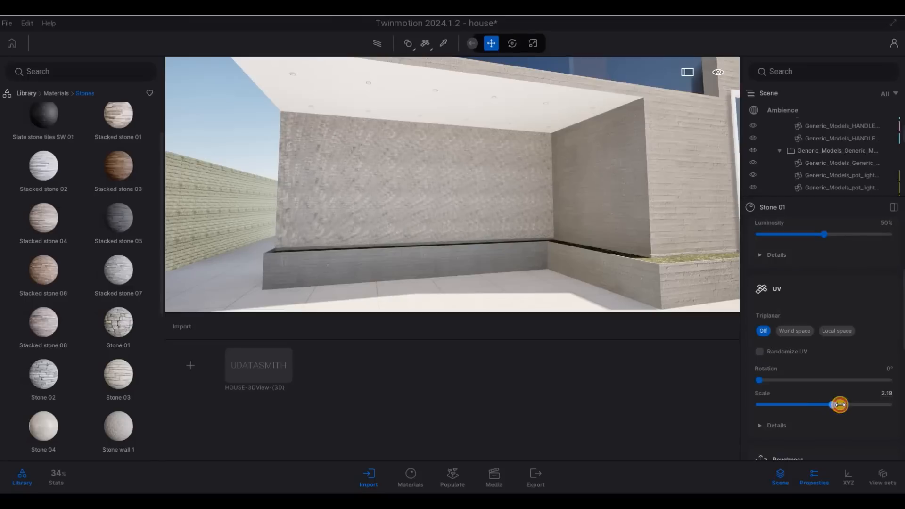
pyautogui.moveTo(840, 404); pyautogui.dragTo(839, 404)
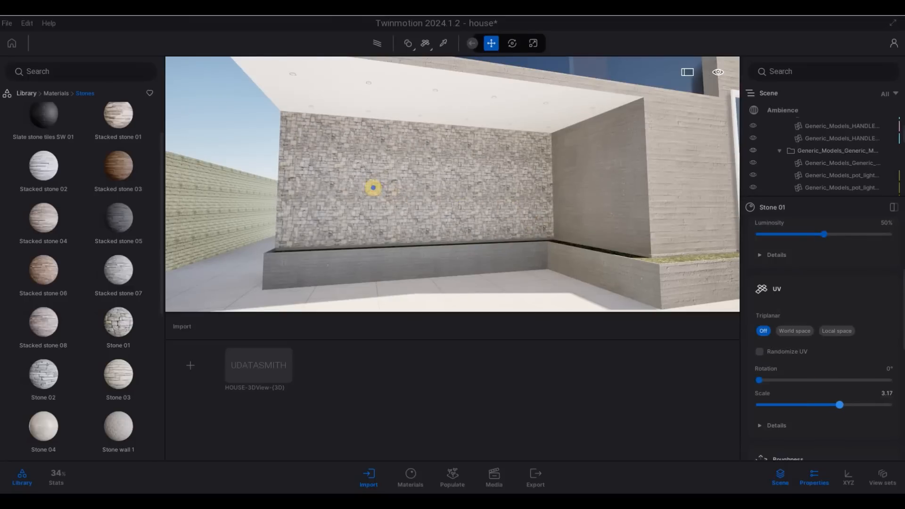
# Step: Back away to show the facade and door, then approach the glass balcony facade
pyautogui.press('s')
pyautogui.press('d')
pyautogui.press('a')
pyautogui.press('d')
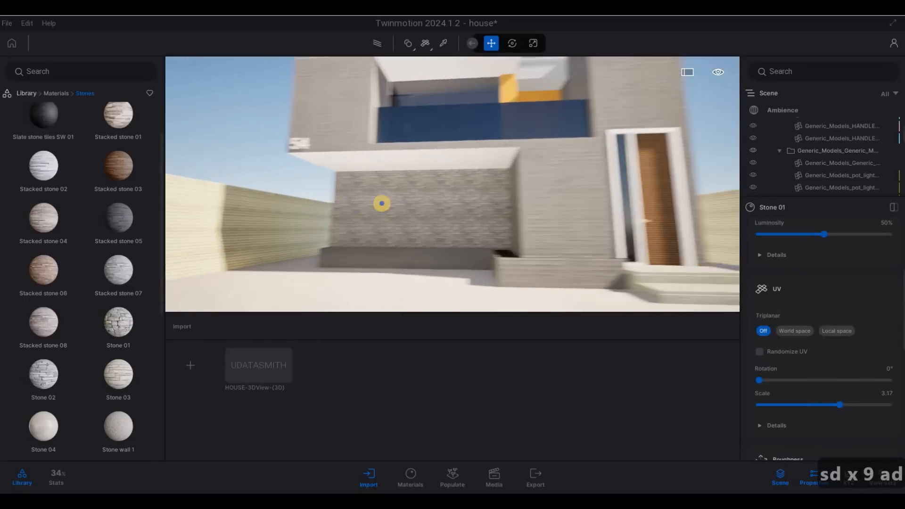
pyautogui.press('w')
pyautogui.press('q')
pyautogui.press('w')
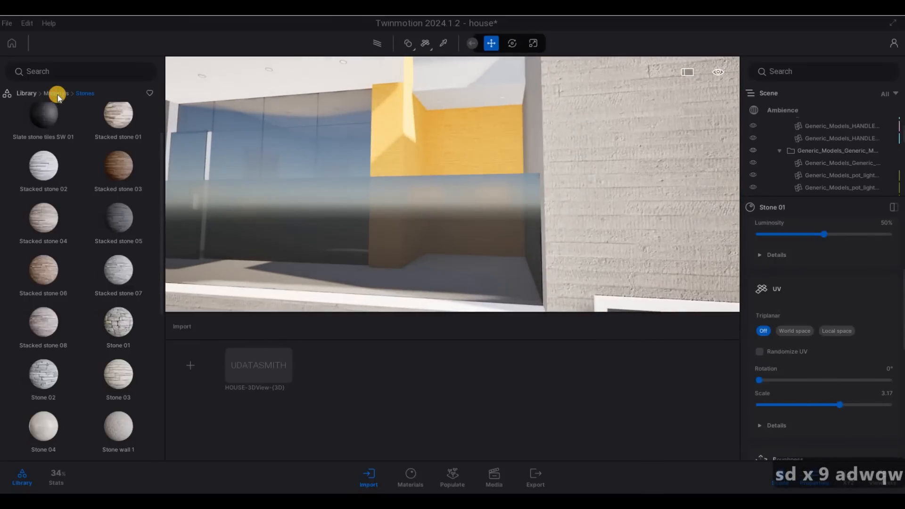
# Step: Browse the Metal and Wood categories and apply Ipe A wood to the yellow wall panel
pyautogui.click(57, 94)
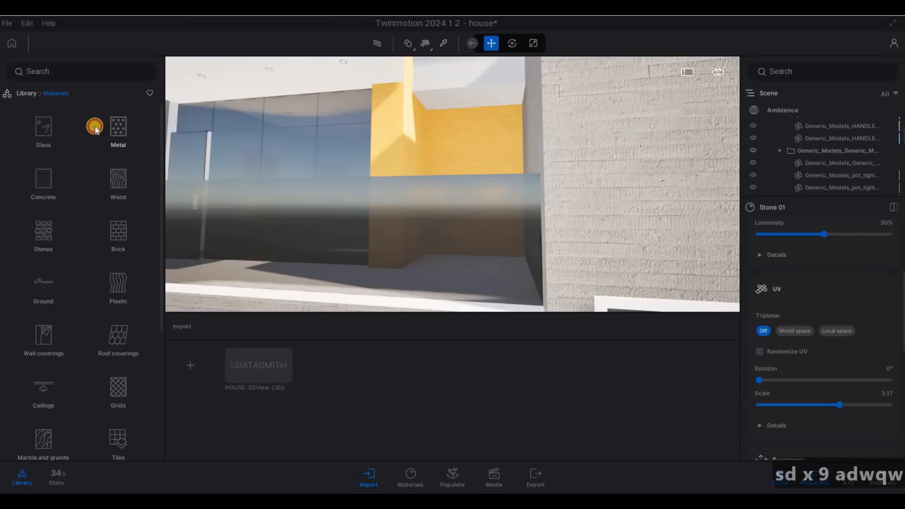
pyautogui.click(96, 128)
pyautogui.click(117, 126)
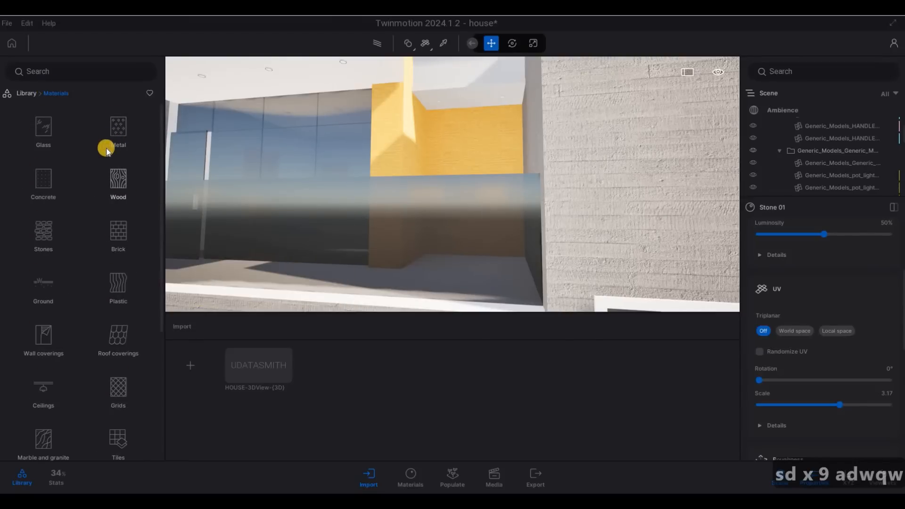
pyautogui.click(118, 181)
pyautogui.moveTo(462, 173); pyautogui.dragTo(465, 168)
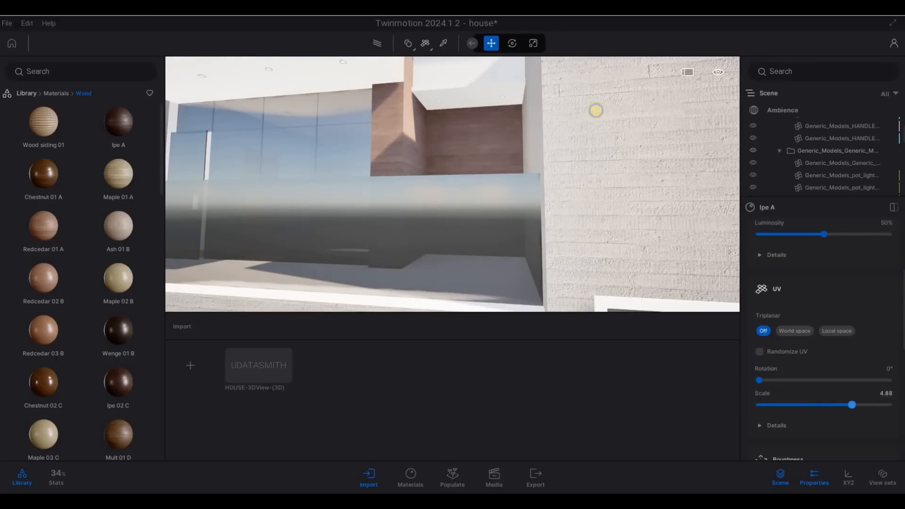
# Step: Back away to view the facade, walk toward the house, and exit the Wood folder to all categories
pyautogui.press('s')
pyautogui.press('s')
pyautogui.press('d')
pyautogui.press('w')
pyautogui.press('q')
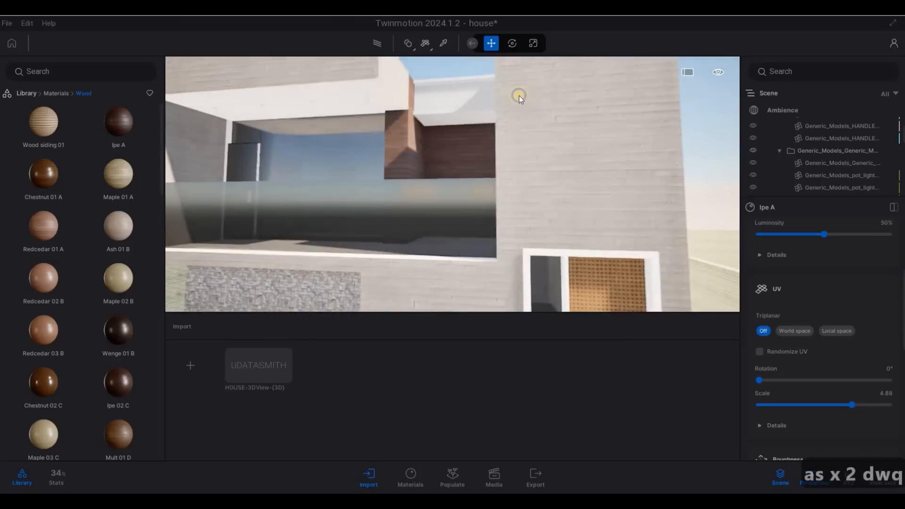
pyautogui.press('w')
pyautogui.press('a')
pyautogui.press('w')
pyautogui.press('w')
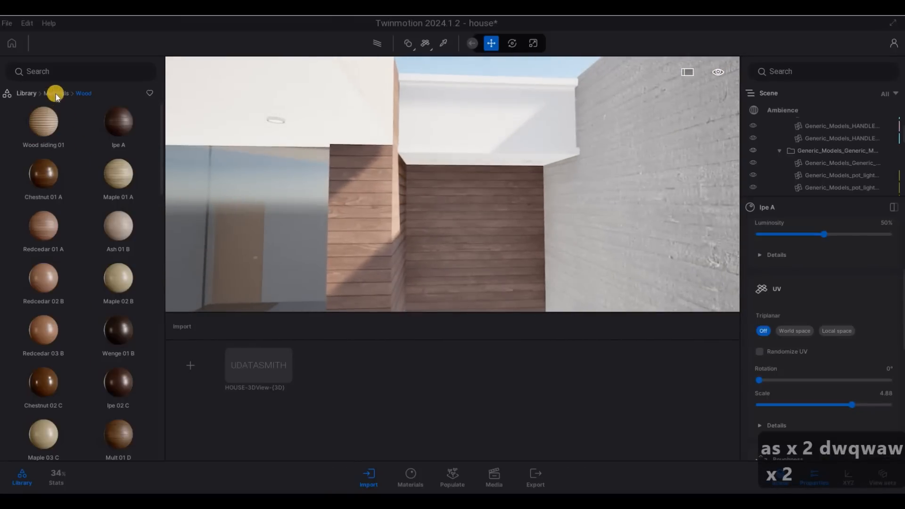
pyautogui.click(56, 93)
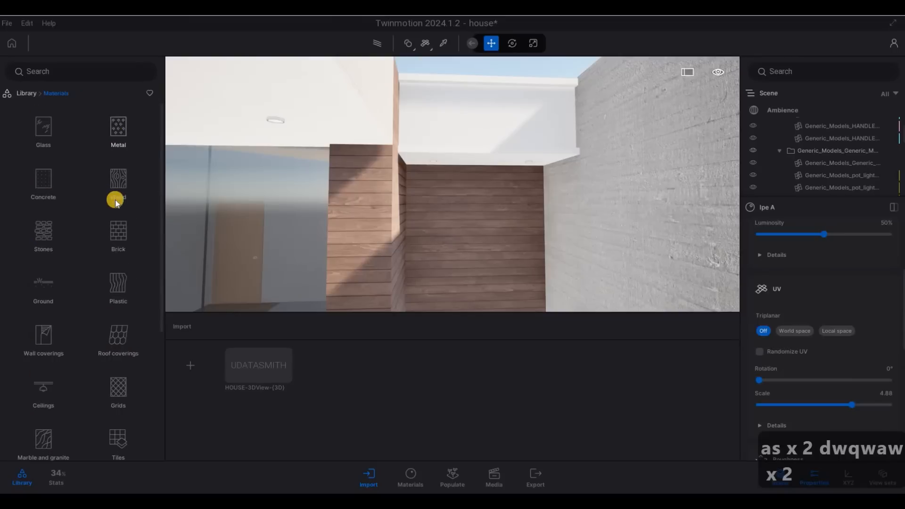
# Step: Apply Matt chrome to the balcony overhang frame and tint it near-black (292929)
pyautogui.click(111, 207)
pyautogui.moveTo(53, 245); pyautogui.dragTo(451, 142)
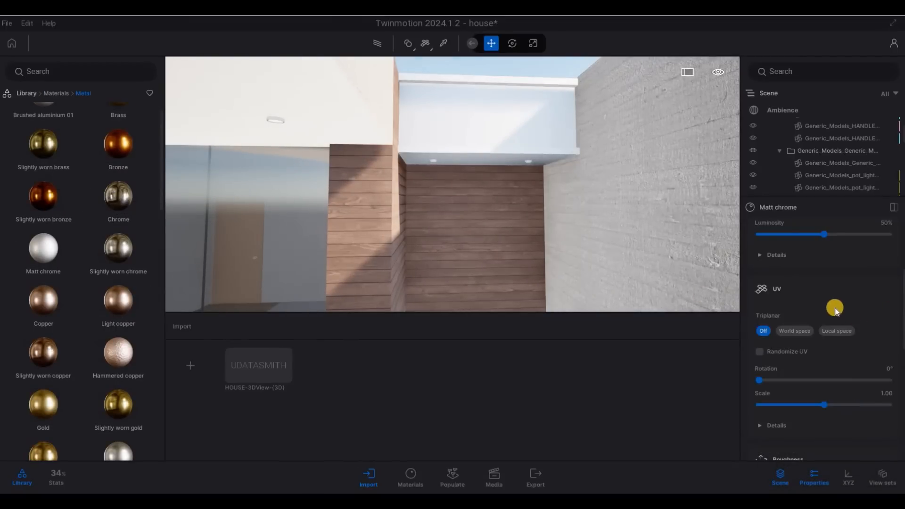
pyautogui.scroll(4, 843, 280)
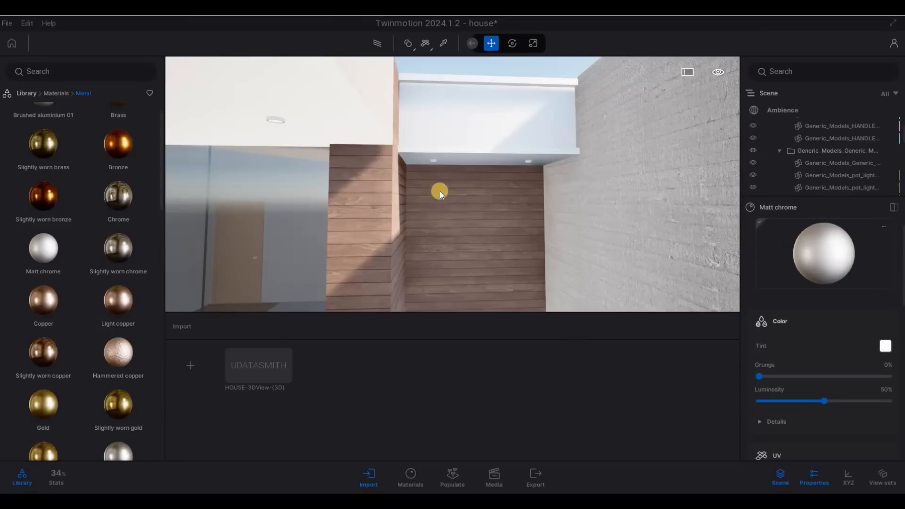
pyautogui.moveTo(445, 232); pyautogui.dragTo(446, 282)
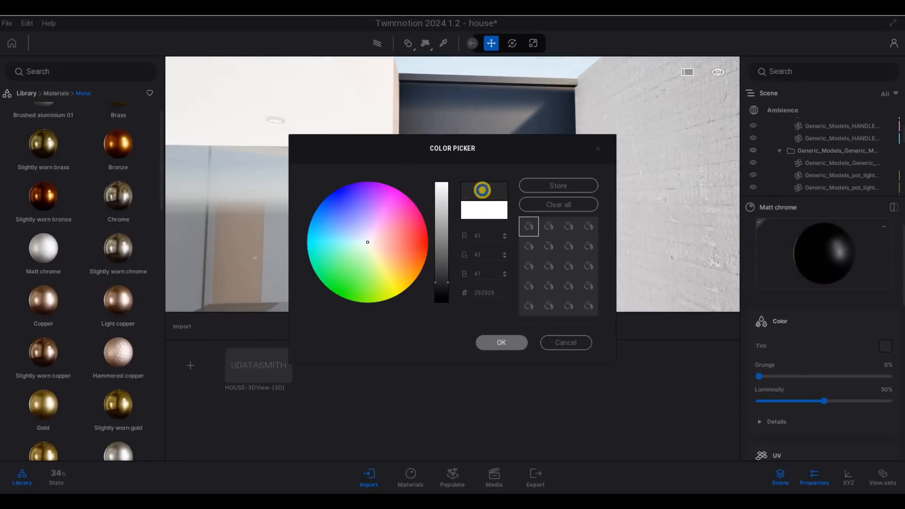
# Step: Walk the camera back to the house front, then under the balcony to view its ceiling
pyautogui.press('Return')
pyautogui.moveTo(531, 169); pyautogui.dragTo(530, 171)
pyautogui.press('a')
pyautogui.press('s')
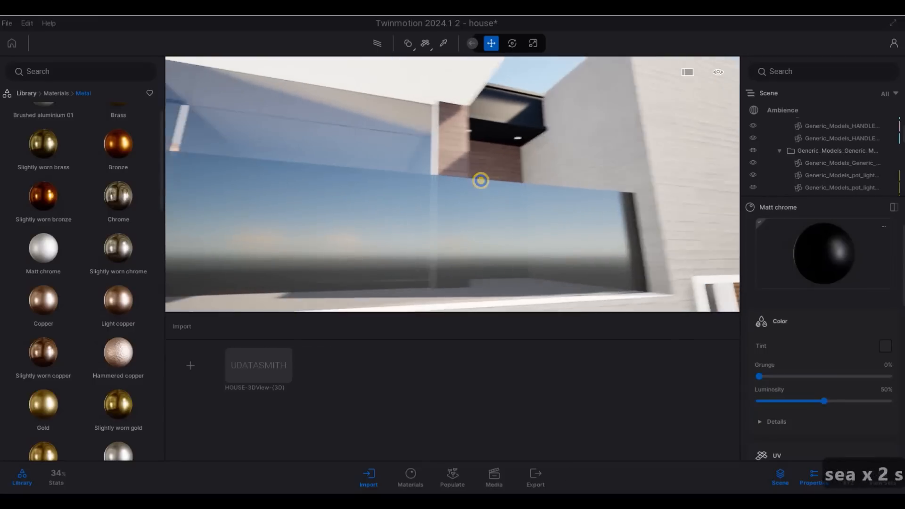
pyautogui.press('d')
pyautogui.press('d')
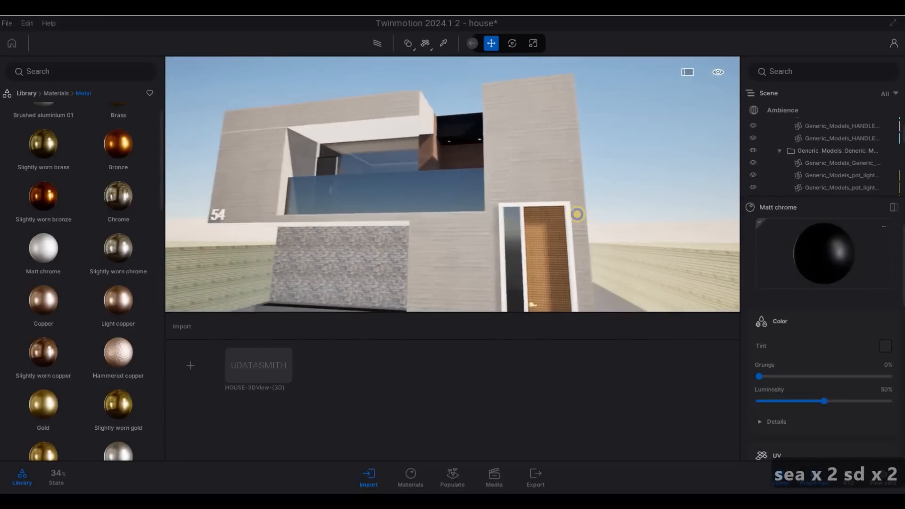
pyautogui.press('a')
pyautogui.press('a')
pyautogui.press('a')
pyautogui.press('d')
pyautogui.press('w')
pyautogui.press('d')
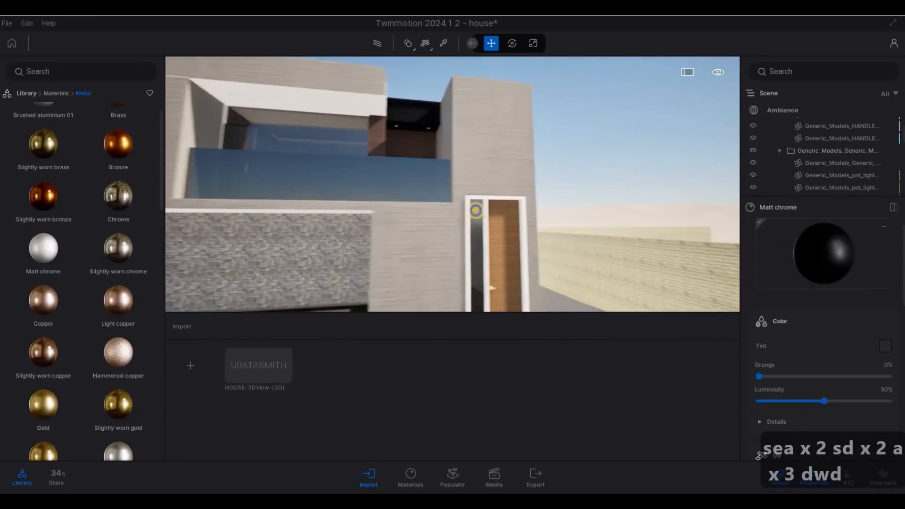
pyautogui.press('w')
pyautogui.press('w')
pyautogui.press('d')
pyautogui.press('w')
pyautogui.press('a')
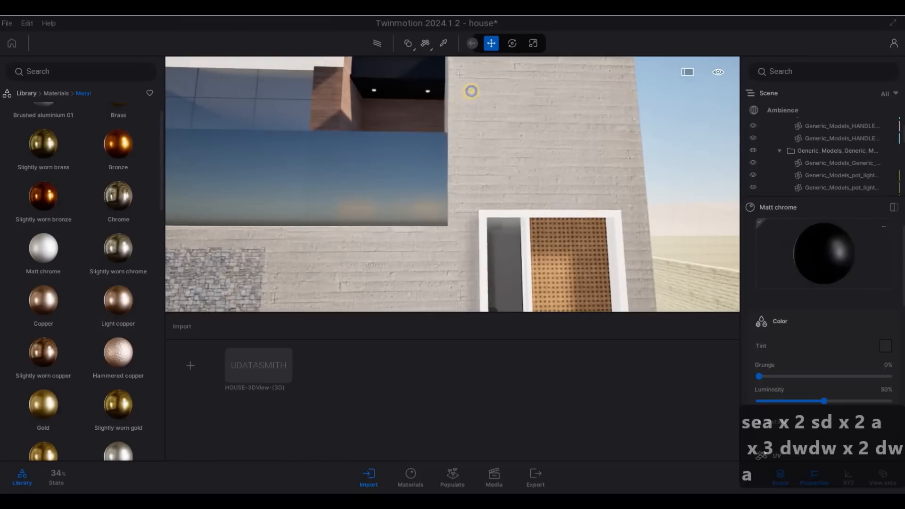
pyautogui.press('a')
pyautogui.press('q')
pyautogui.press('w')
pyautogui.press('e')
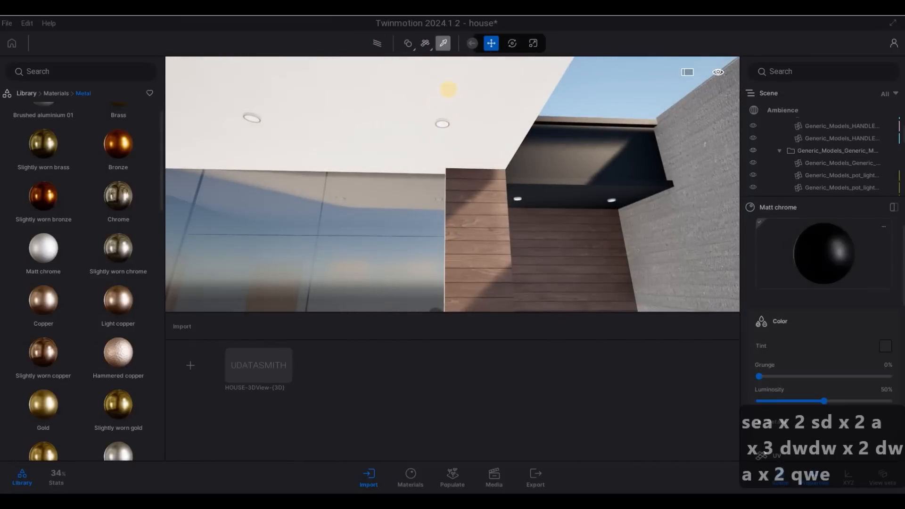
# Step: Tint the Brushed aluminium 01 material mid-grey (6F6F6F)
pyautogui.scroll(3, 450, 105)
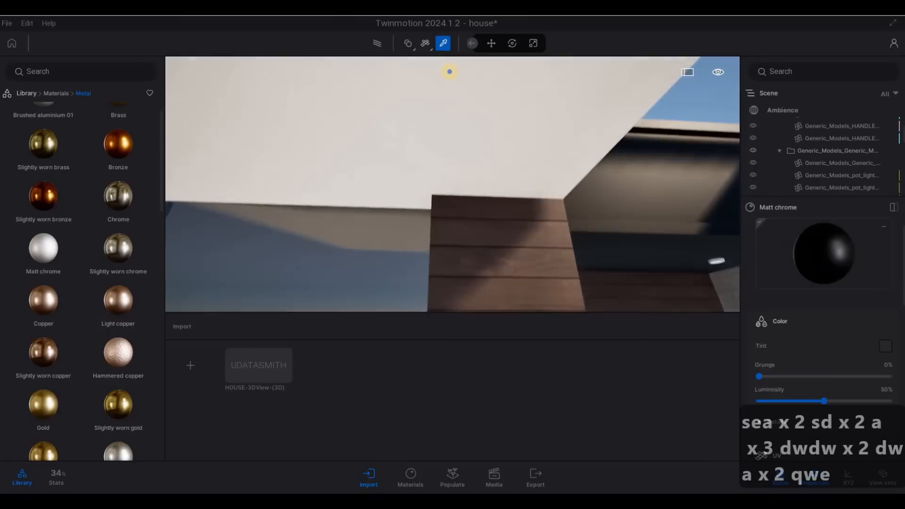
pyautogui.press('q')
pyautogui.press('e')
pyautogui.press('s')
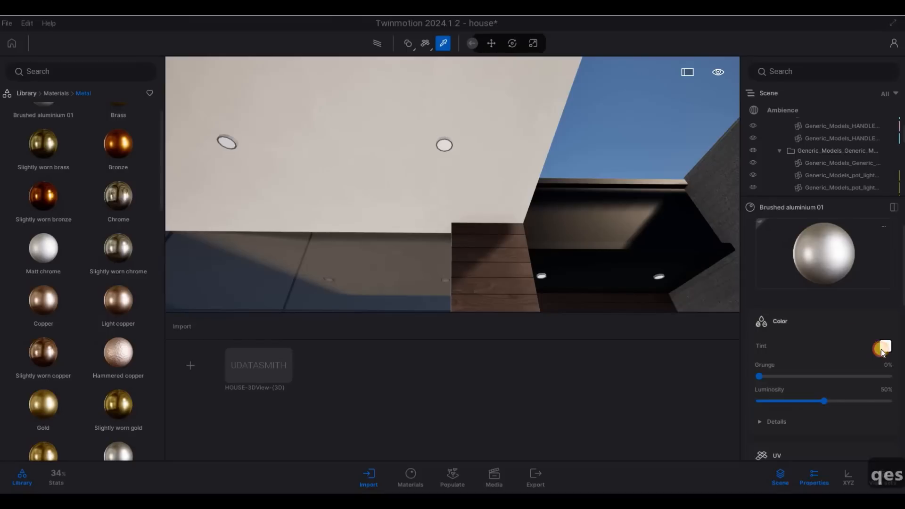
pyautogui.moveTo(445, 184); pyautogui.dragTo(445, 249)
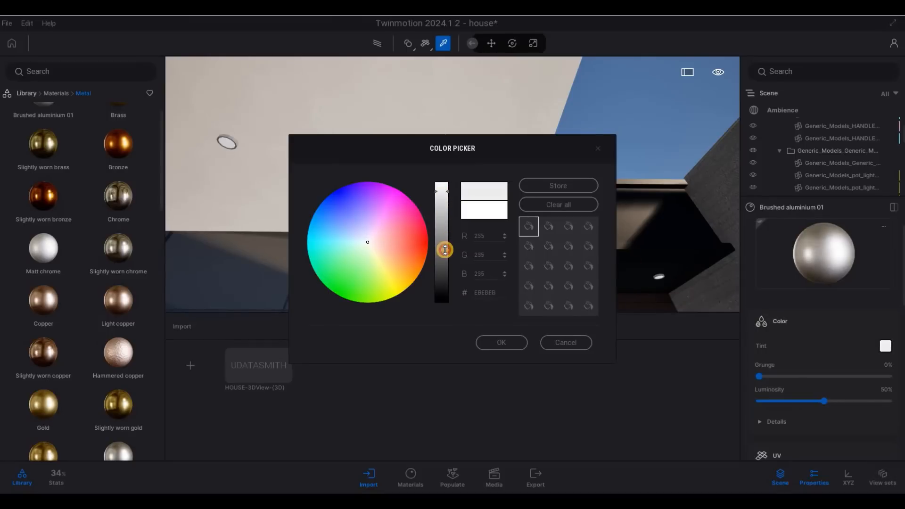
pyautogui.click(500, 342)
# Step: Apply the grey Brushed aluminium 01 to the entrance door frame
pyautogui.press('s')
pyautogui.press('s')
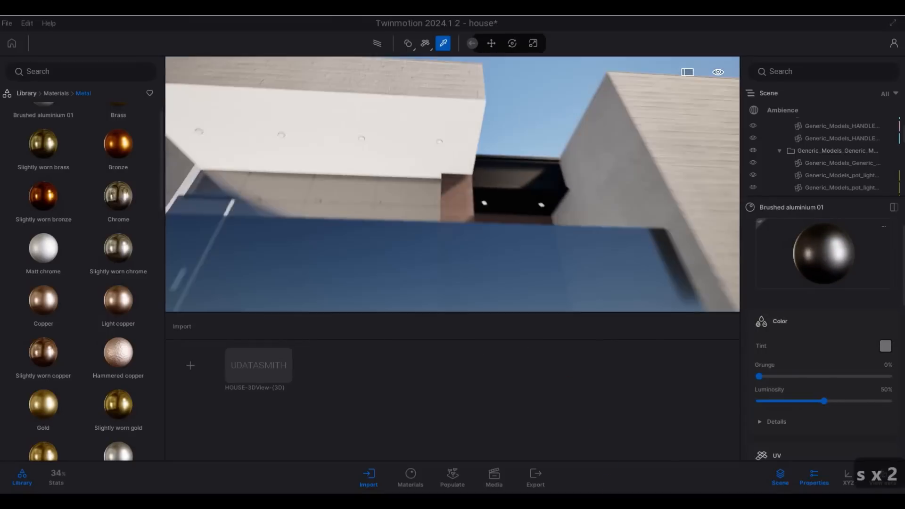
pyautogui.press('q')
pyautogui.press('d')
pyautogui.press('w')
pyautogui.press('e')
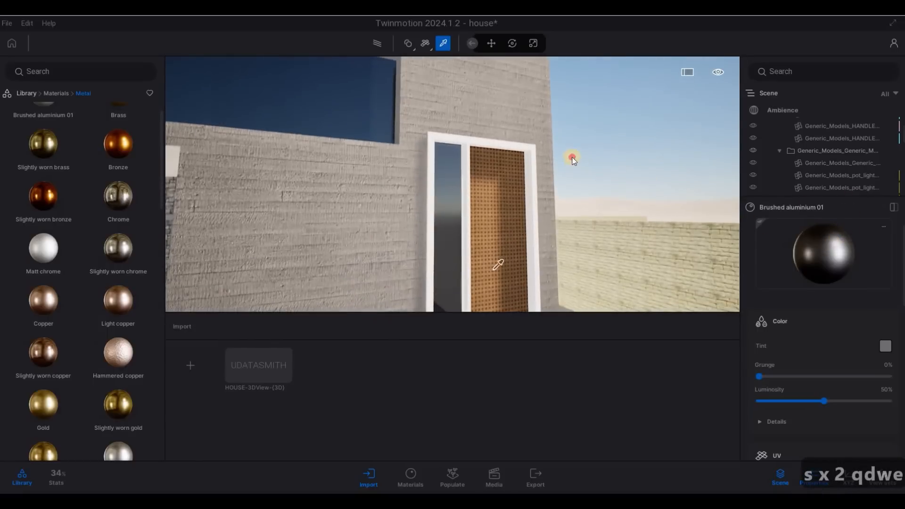
pyautogui.moveTo(531, 177); pyautogui.dragTo(531, 151)
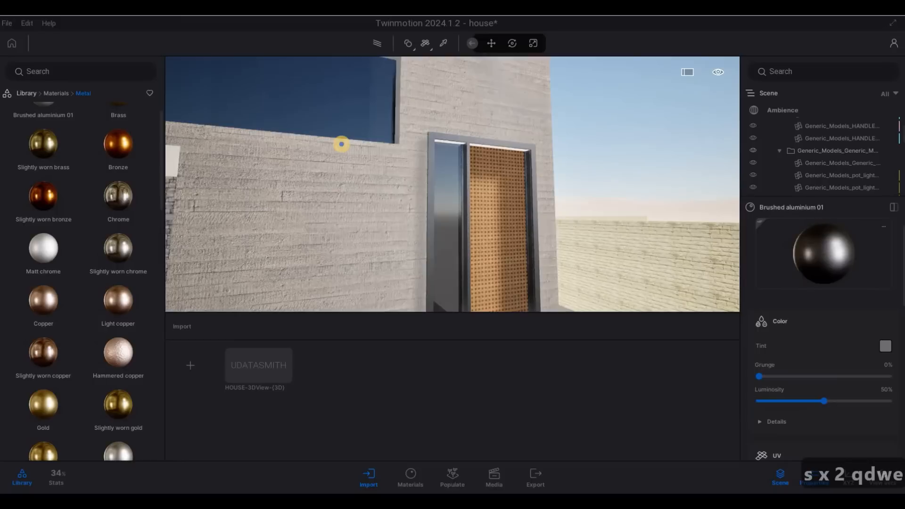
# Step: Give the inner door-frame strip the dark Brushed aluminium finish
pyautogui.press('d')
pyautogui.press('s')
pyautogui.press('w')
pyautogui.press('e')
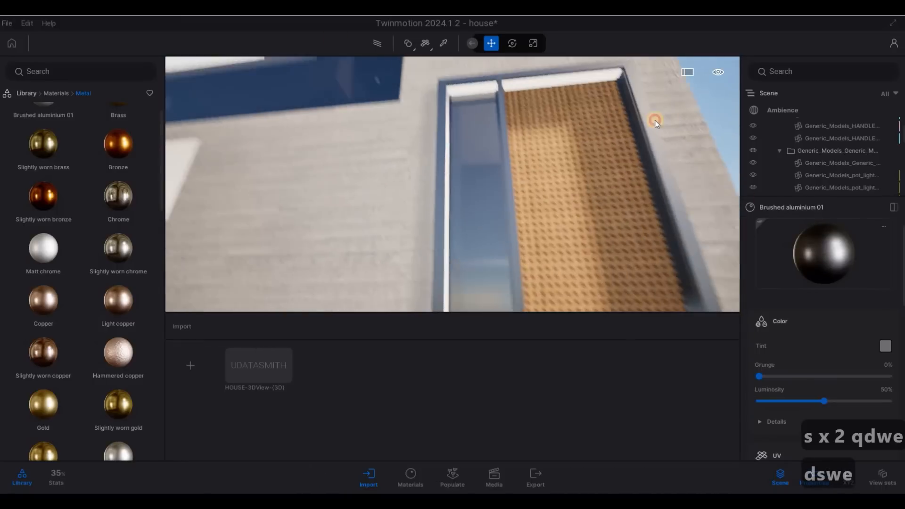
pyautogui.click(556, 107)
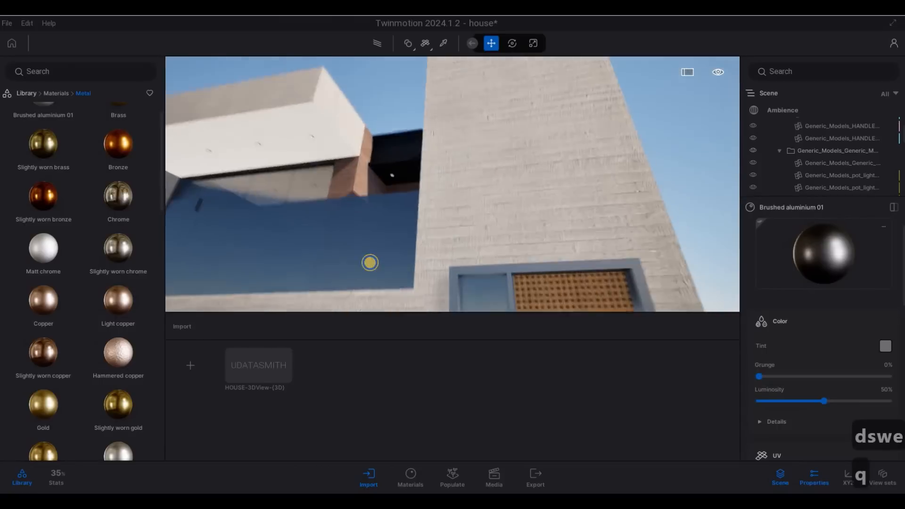
# Step: Fly the camera past the overhang and stone wall up to the grey facade wall
pyautogui.press('q')
pyautogui.press('a')
pyautogui.press('e')
pyautogui.press('a')
pyautogui.press('a')
pyautogui.press('a')
pyautogui.press('a')
pyautogui.press('a')
pyautogui.press('a')
pyautogui.press('a')
pyautogui.press('a')
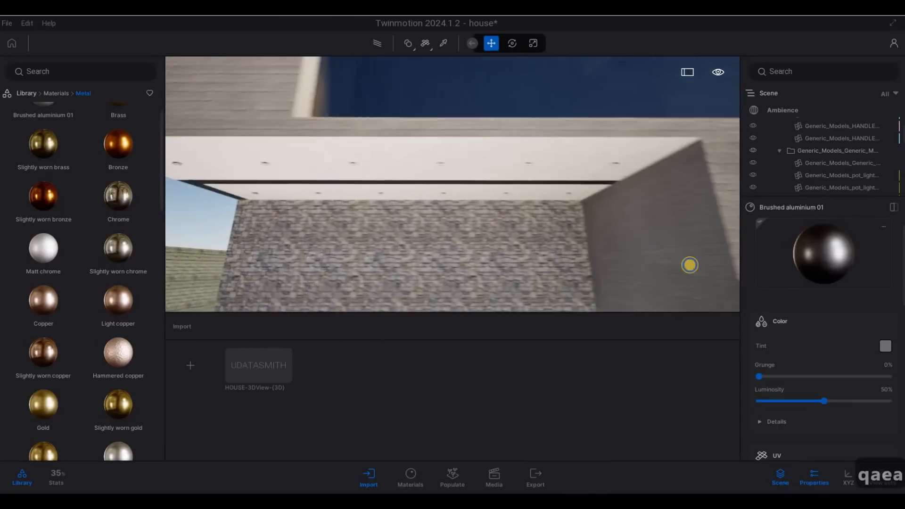
pyautogui.press('w')
pyautogui.press('d')
pyautogui.press('d')
pyautogui.press('d')
pyautogui.press('d')
pyautogui.press('d')
pyautogui.press('d')
pyautogui.press('d')
pyautogui.press('d')
pyautogui.press('d')
pyautogui.press('w')
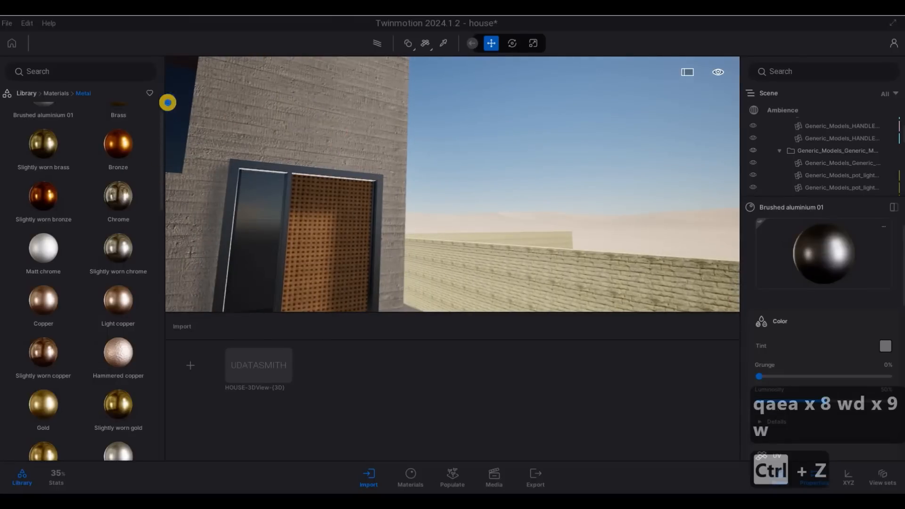
pyautogui.press('a')
pyautogui.press('w')
pyautogui.press('a')
pyautogui.press('s')
pyautogui.press('e')
pyautogui.press('a')
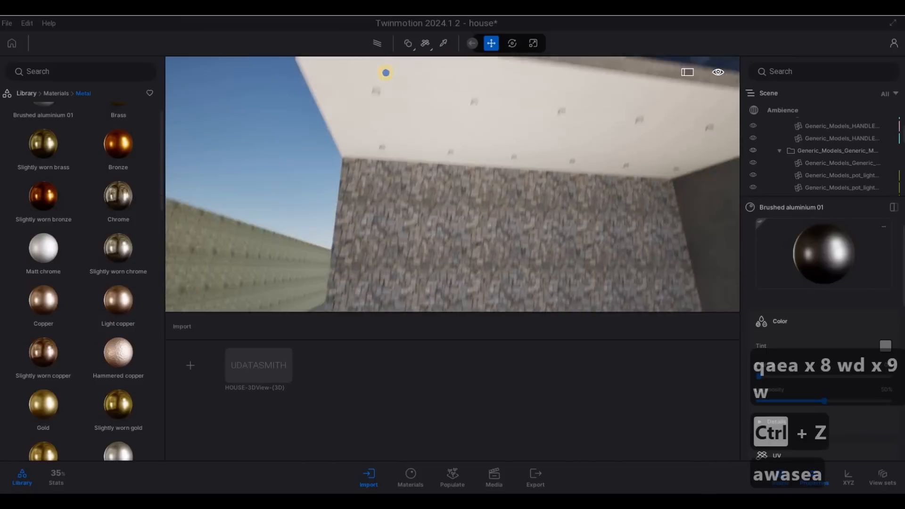
pyautogui.press('q')
pyautogui.press('a')
pyautogui.press('w')
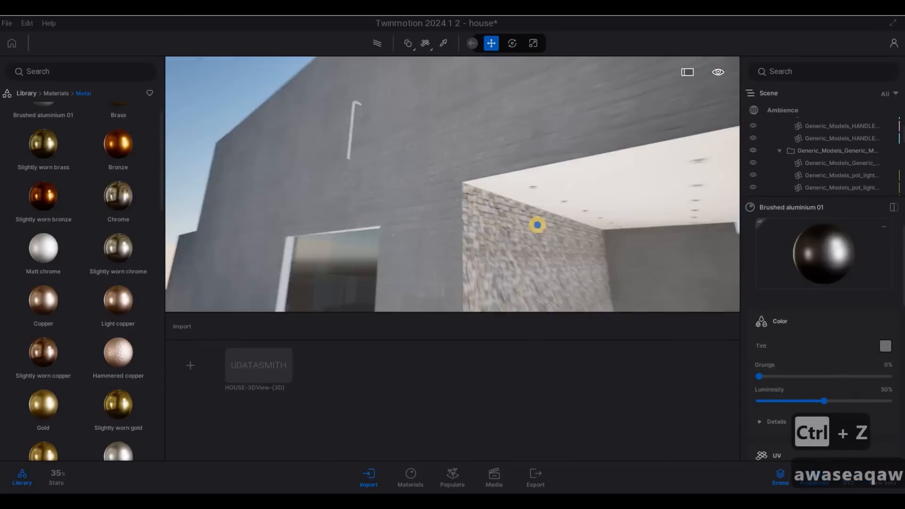
pyautogui.press('w')
pyautogui.press('a')
pyautogui.press('a')
pyautogui.press('q')
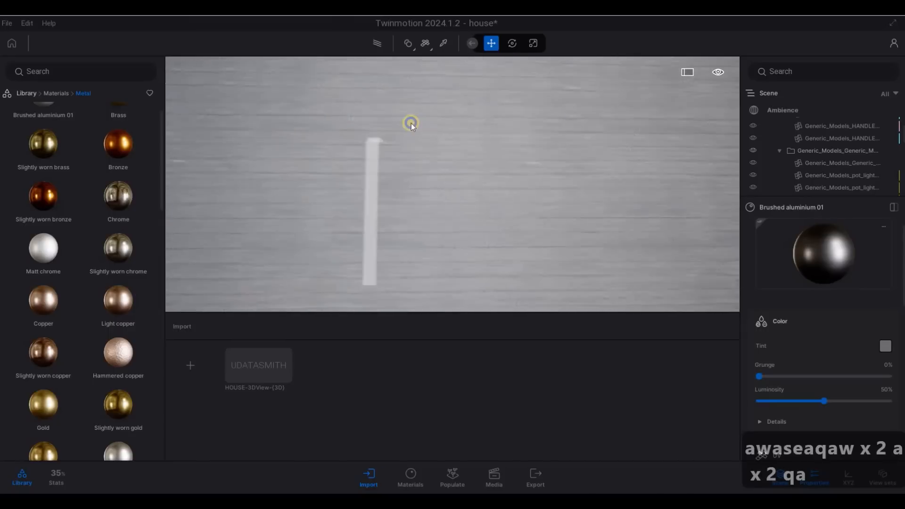
pyautogui.press('d')
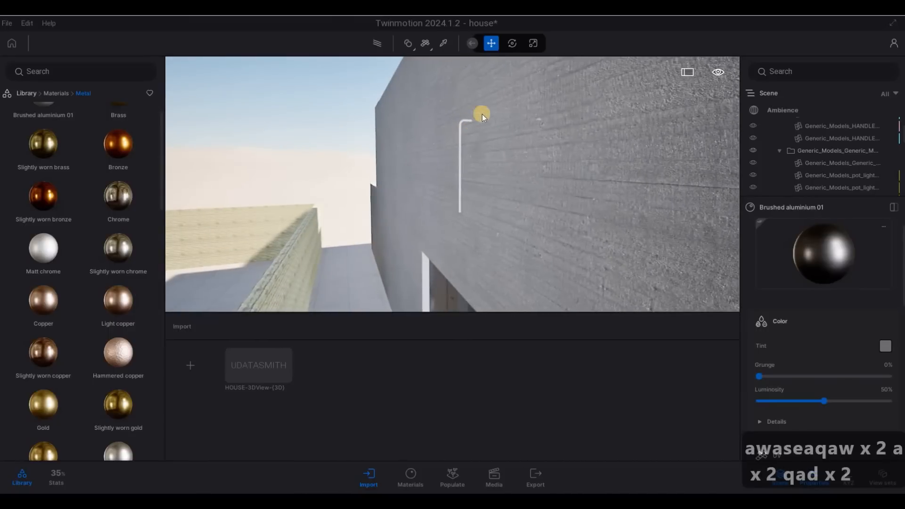
# Step: Inspect the wall shower fixture, then move to the wooden door and steps
pyautogui.click(482, 116)
pyautogui.press('d')
pyautogui.press('Escape')
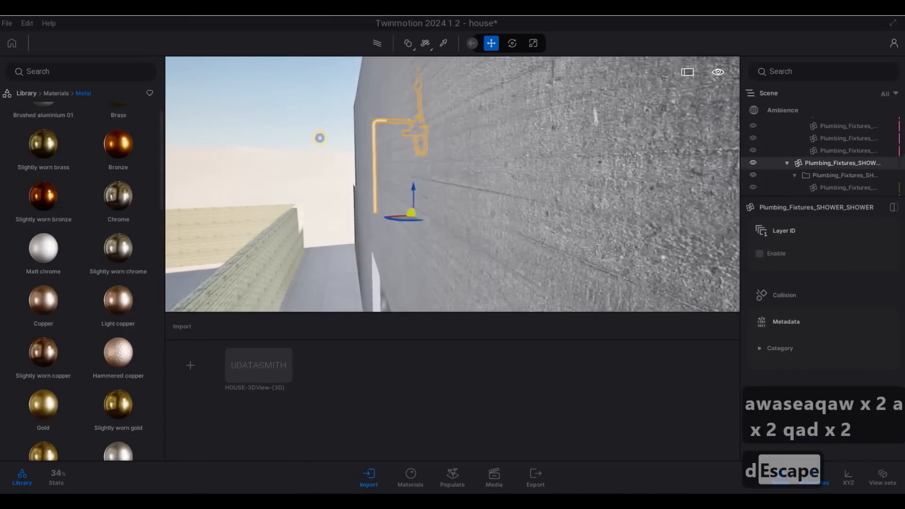
pyautogui.press('d')
pyautogui.press('s')
pyautogui.press('s')
pyautogui.press('a')
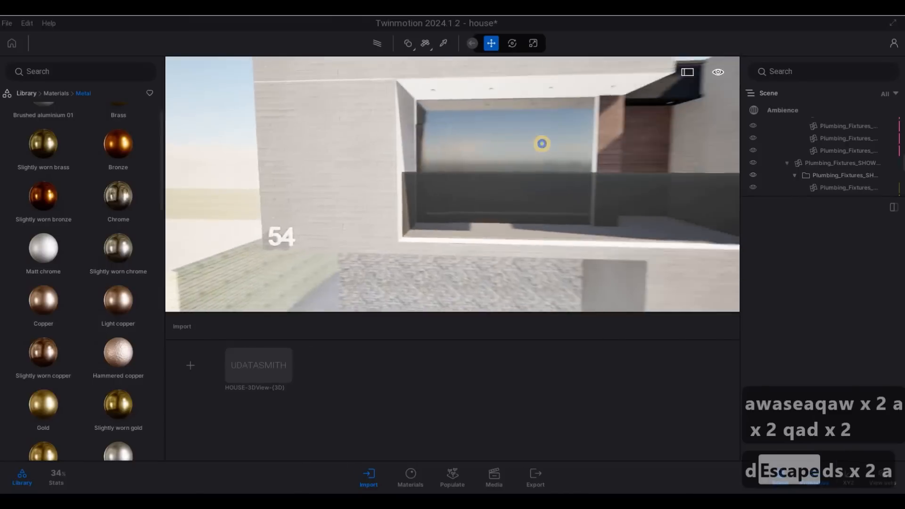
pyautogui.press('e')
pyautogui.press('e')
pyautogui.press('d')
pyautogui.press('w')
pyautogui.press('e')
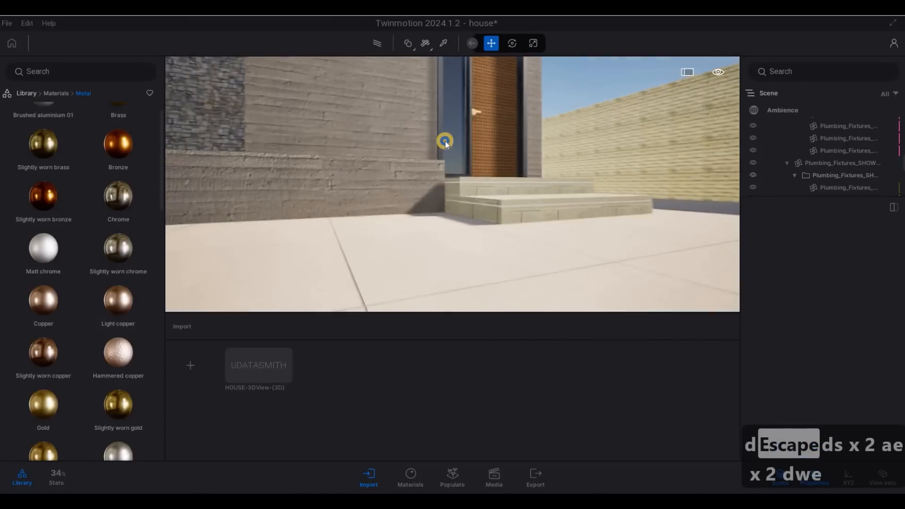
pyautogui.press('q')
pyautogui.press('d')
# Step: Circle past the carport and apply near-black Matt chrome to the lower facade wall
pyautogui.moveTo(425, 118)
pyautogui.mouseDown(button='right')
pyautogui.moveTo(271, 96)
pyautogui.moveTo(534, 85)
pyautogui.moveTo(427, 124)
pyautogui.mouseUp(button='right')
pyautogui.press('w')
pyautogui.press('s')
pyautogui.press('a')
pyautogui.press('a')
pyautogui.press('a')
pyautogui.press('d')
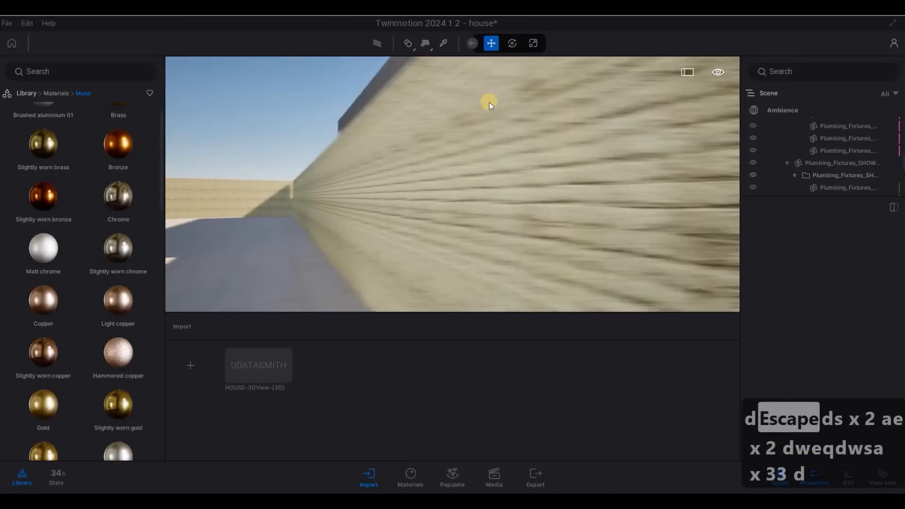
pyautogui.press('w')
pyautogui.moveTo(536, 107); pyautogui.dragTo(512, 92, button='right')
pyautogui.press('a')
pyautogui.press('w')
pyautogui.press('q')
pyautogui.press('q')
pyautogui.press('d')
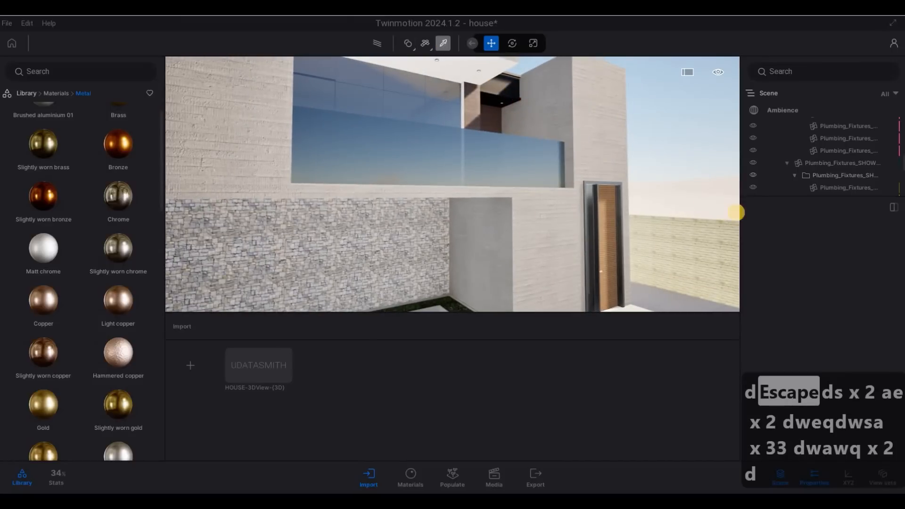
pyautogui.press('a')
pyautogui.moveTo(812, 258); pyautogui.dragTo(419, 182)
pyautogui.press('s')
pyautogui.press('s')
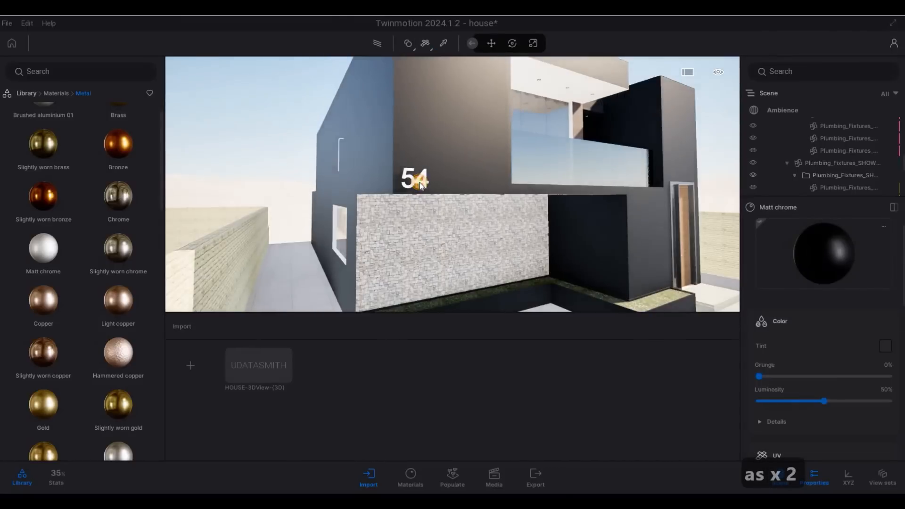
# Step: Fly the camera from the numbered facade in close to the entrance door
pyautogui.press('d')
pyautogui.press('e')
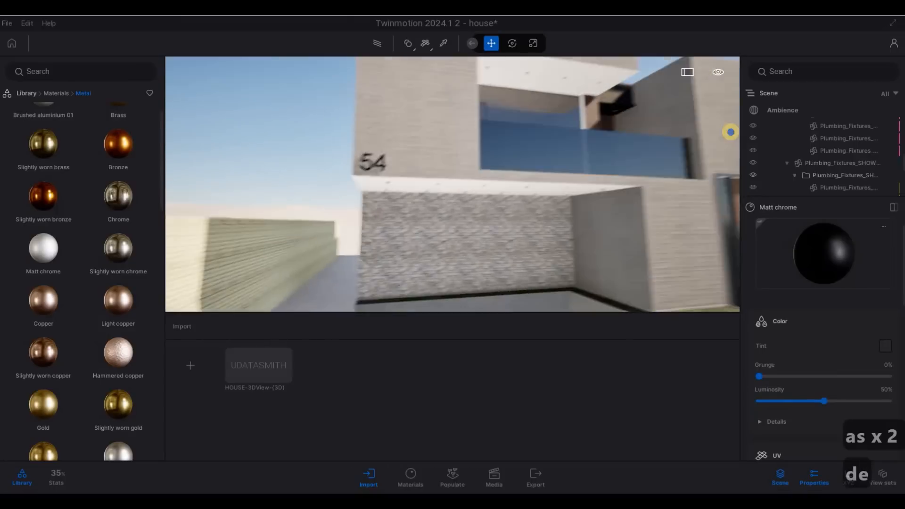
pyautogui.press('q')
pyautogui.press('a')
pyautogui.press('w')
pyautogui.press('d')
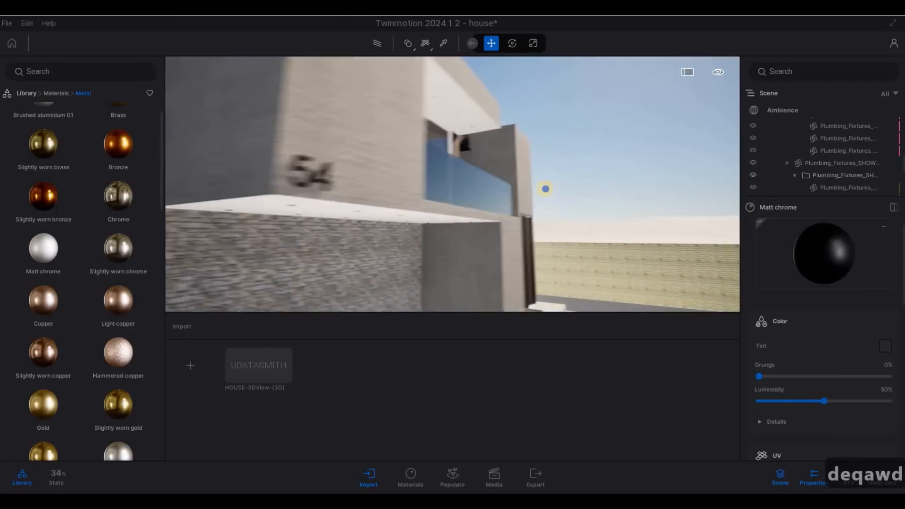
pyautogui.press('d')
pyautogui.press('w')
pyautogui.press('e')
pyautogui.press('d')
pyautogui.press('w')
pyautogui.press('w')
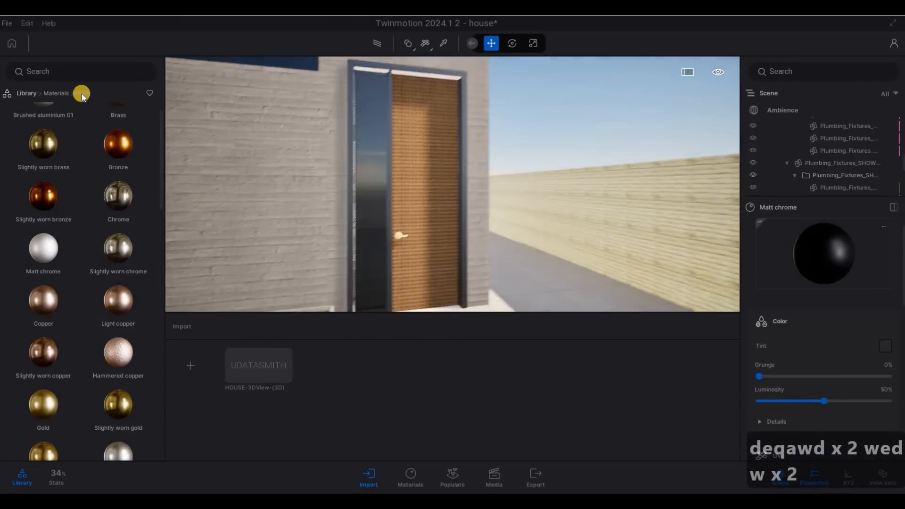
# Step: Browse the wood materials, try Redcedar 06 G on the door, then undo it
pyautogui.click(56, 94)
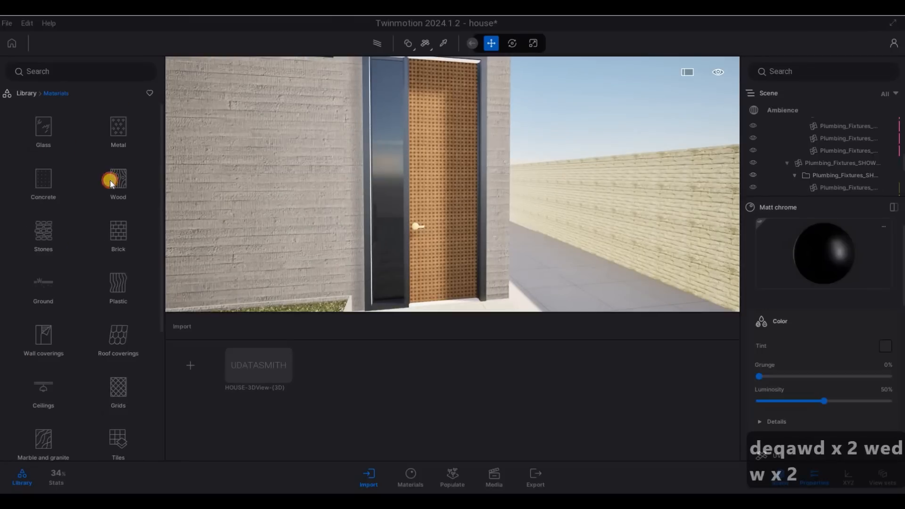
pyautogui.scroll(-5, 89, 277)
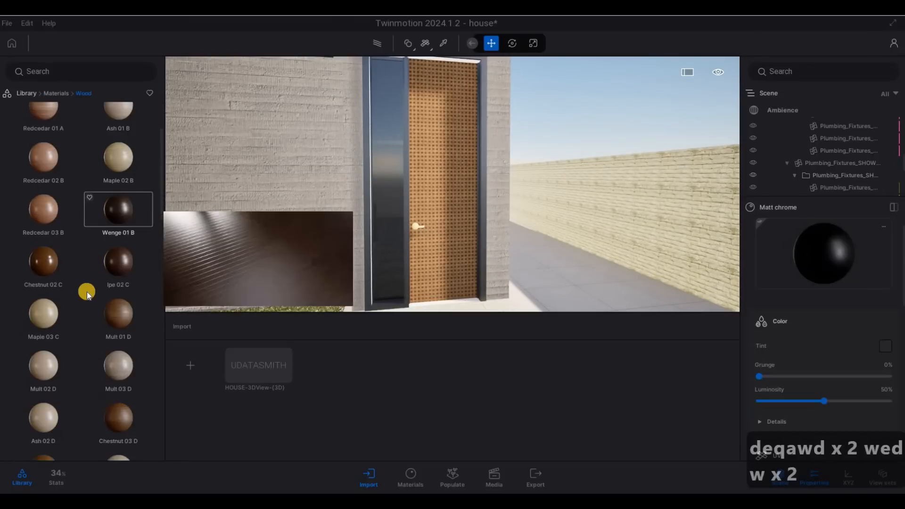
pyautogui.scroll(-6, 54, 293)
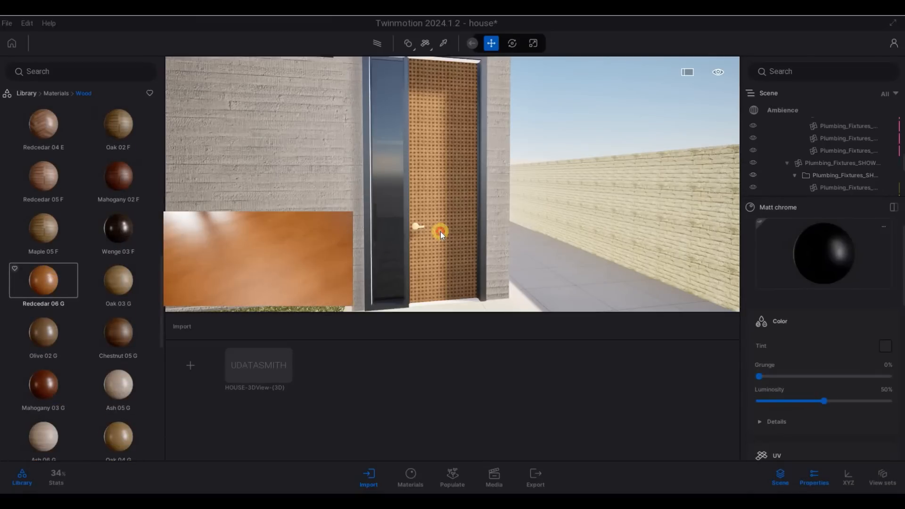
pyautogui.moveTo(440, 231); pyautogui.dragTo(440, 231)
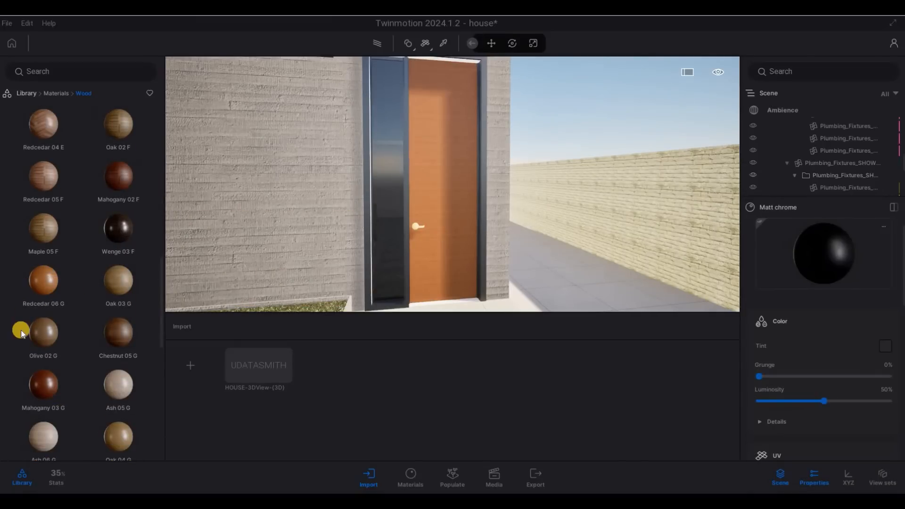
pyautogui.hotkey('ctrl', 'z')
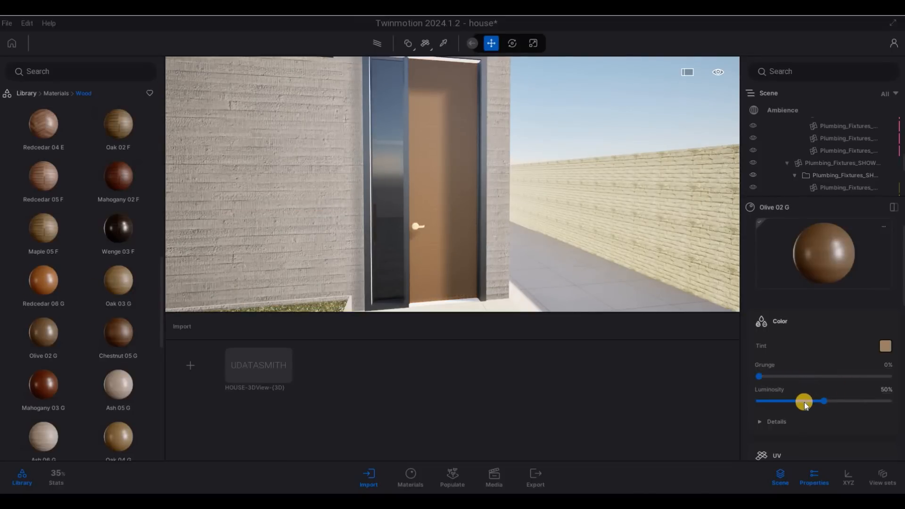
pyautogui.scroll(-1, 804, 402)
pyautogui.scroll(-4, 804, 402)
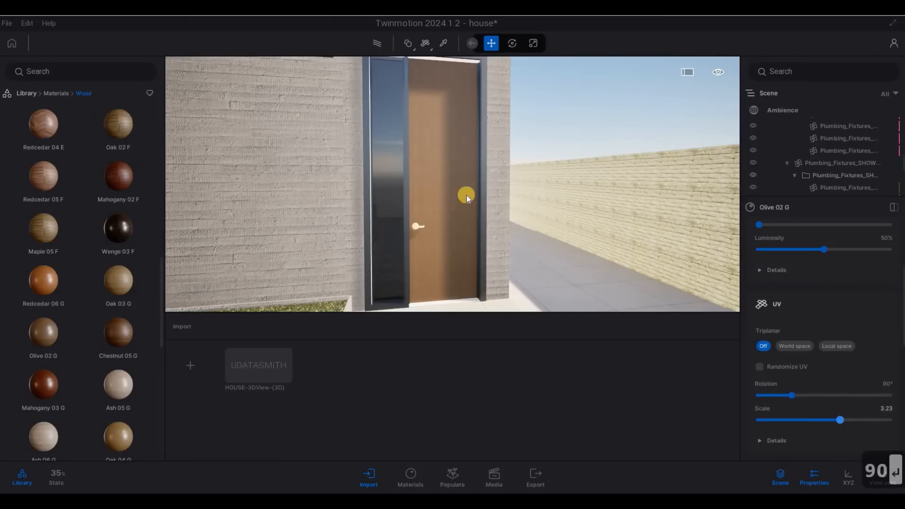
# Step: Pull back and move around to reveal the whole house front and entrance door
pyautogui.press('s')
pyautogui.press('s')
pyautogui.press('s')
pyautogui.press('s')
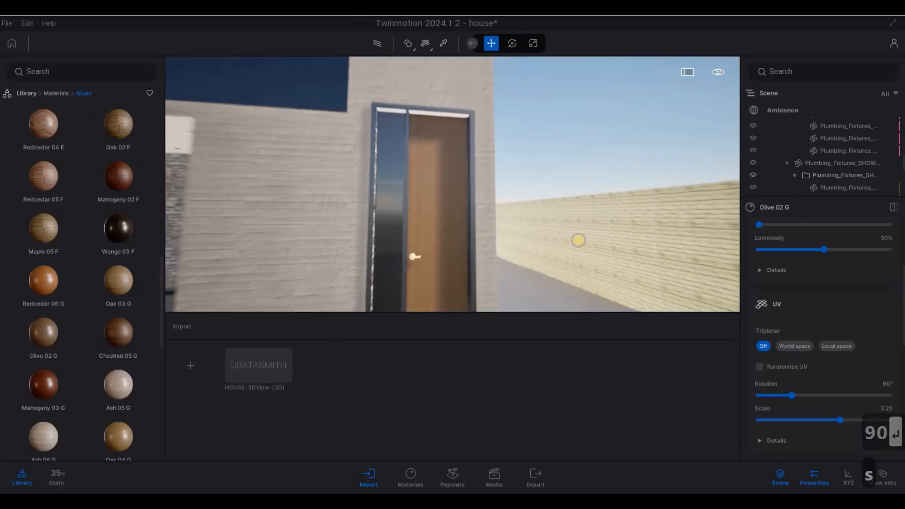
pyautogui.press('q')
pyautogui.press('a')
pyautogui.press('a')
pyautogui.press('s')
pyautogui.press('s')
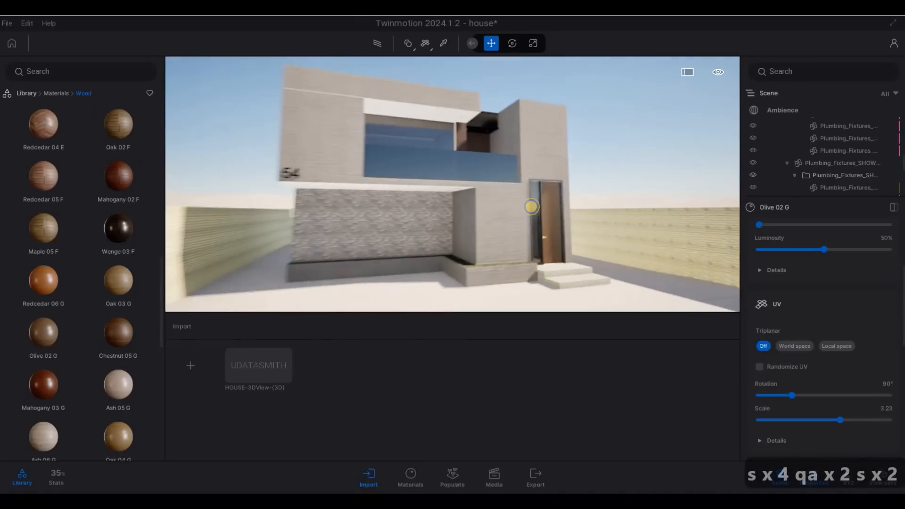
pyautogui.press('d')
pyautogui.press('a')
pyautogui.press('w')
pyautogui.press('w')
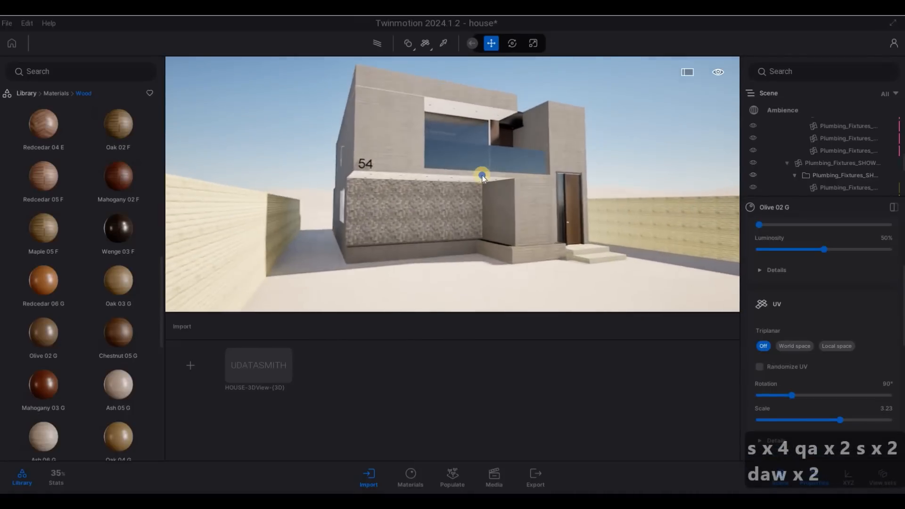
pyautogui.press('a')
pyautogui.press('d')
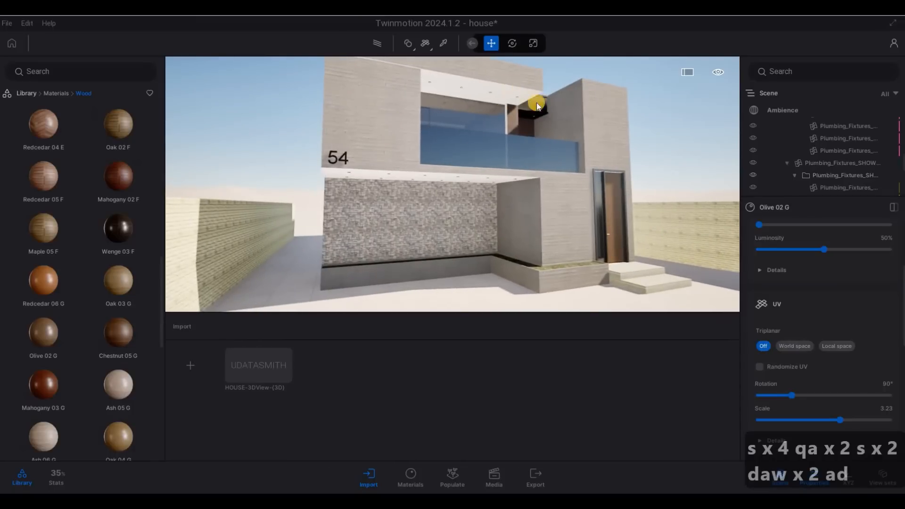
pyautogui.press('w')
pyautogui.press('d')
pyautogui.press('d')
pyautogui.press('d')
pyautogui.press('d')
pyautogui.press('d')
pyautogui.press('d')
pyautogui.press('d')
pyautogui.press('d')
pyautogui.press('d')
pyautogui.press('d')
pyautogui.press('d')
pyautogui.press('d')
pyautogui.press('d')
pyautogui.press('d')
pyautogui.press('d')
pyautogui.press('d')
pyautogui.press('d')
pyautogui.press('d')
pyautogui.press('d')
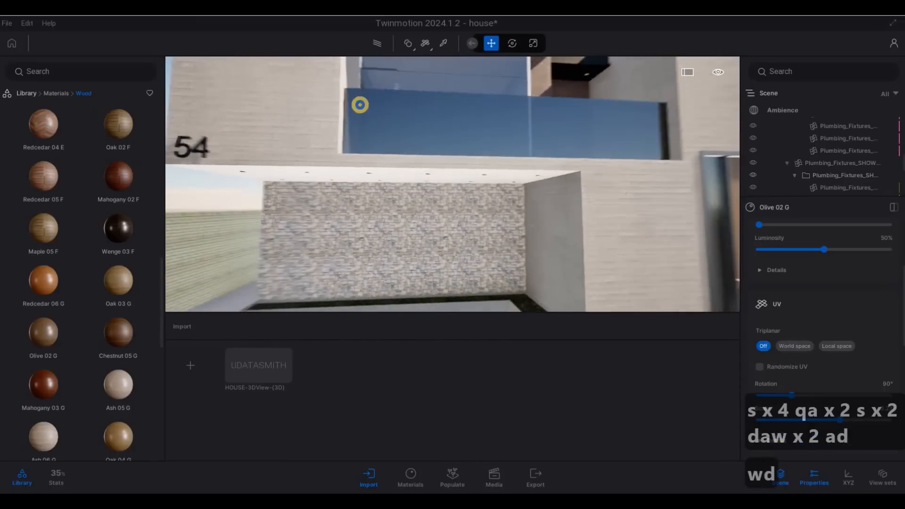
pyautogui.press('a')
# Step: Orbit over to inspect the stone wall and the side-wall window, then swing back
pyautogui.press('a')
pyautogui.press('a')
pyautogui.press('a')
pyautogui.press('a')
pyautogui.press('a')
pyautogui.press('a')
pyautogui.press('a')
pyautogui.press('a')
pyautogui.press('a')
pyautogui.press('a')
pyautogui.press('a')
pyautogui.press('a')
pyautogui.press('a')
pyautogui.press('a')
pyautogui.press('a')
pyautogui.press('a')
pyautogui.press('a')
pyautogui.press('a')
pyautogui.press('a')
pyautogui.press('a')
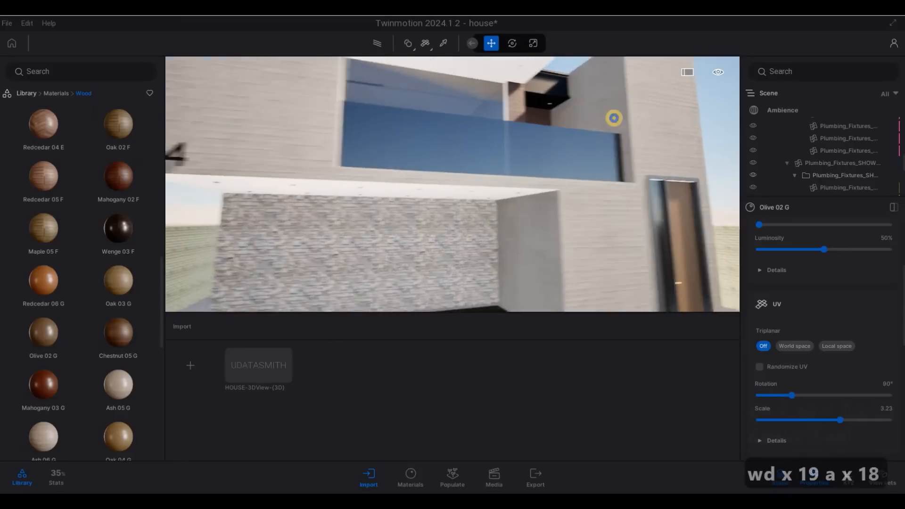
pyautogui.press('e')
pyautogui.press('s')
pyautogui.press('q')
pyautogui.moveTo(571, 120); pyautogui.dragTo(328, 145)
pyautogui.press('a')
pyautogui.press('w')
pyautogui.press('d')
pyautogui.press('d')
pyautogui.moveTo(453, 187); pyautogui.dragTo(490, 148)
pyautogui.press('d')
# Step: Frame the whole house front, then drop lower toward the planter and steps
pyautogui.press('a')
pyautogui.press('w')
pyautogui.press('d')
pyautogui.press('d')
pyautogui.press('d')
pyautogui.press('s')
pyautogui.press('e')
pyautogui.press('d')
pyautogui.press('q')
pyautogui.press('d')
pyautogui.press('s')
pyautogui.press('a')
pyautogui.press('s')
pyautogui.press('s')
pyautogui.press('d')
pyautogui.press('q')
pyautogui.press('w')
# Step: Settle on a view showing the stone wall, planter, steps and entrance door
pyautogui.press('s')
pyautogui.press('e')
pyautogui.press('e')
pyautogui.press('a')
pyautogui.press('w')
pyautogui.press('w')
pyautogui.press('w')
pyautogui.press('w')
pyautogui.press('w')
pyautogui.press('a')
pyautogui.press('q')
pyautogui.press('q')
pyautogui.press('a')
pyautogui.press('w')
pyautogui.press('d')
pyautogui.press('a')
pyautogui.press('w')
pyautogui.press('q')
pyautogui.press('s')
pyautogui.press('e')
pyautogui.press('d')
pyautogui.press('w')
pyautogui.press('w')
pyautogui.press('w')
pyautogui.press('a')
pyautogui.press('s')
pyautogui.press('q')
pyautogui.press('s')
pyautogui.press('s')
pyautogui.press('a')
pyautogui.press('s')
pyautogui.moveTo(544, 217); pyautogui.dragTo(520, 222)
pyautogui.press('e')
pyautogui.press('s')
pyautogui.press('s')
pyautogui.press('s')
pyautogui.press('s')
pyautogui.press('s')
pyautogui.press('s')
pyautogui.press('s')
pyautogui.press('s')
pyautogui.press('s')
pyautogui.press('s')
pyautogui.press('s')
pyautogui.press('s')
pyautogui.press('s')
pyautogui.press('s')
pyautogui.press('s')
pyautogui.press('s')
pyautogui.press('s')
pyautogui.press('s')
pyautogui.press('s')
pyautogui.press('s')
pyautogui.press('s')
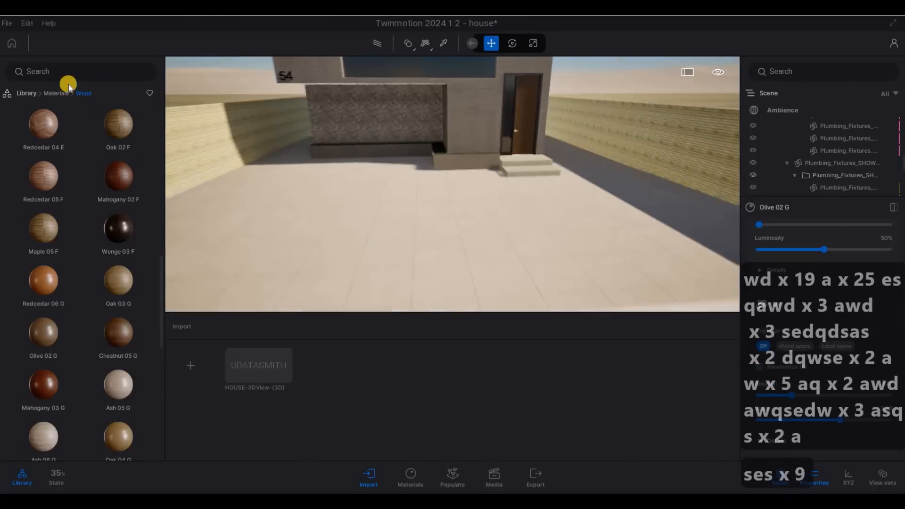
# Step: Move left over the courtyard to bring the curved sidewalk strip into view
pyautogui.press('a')
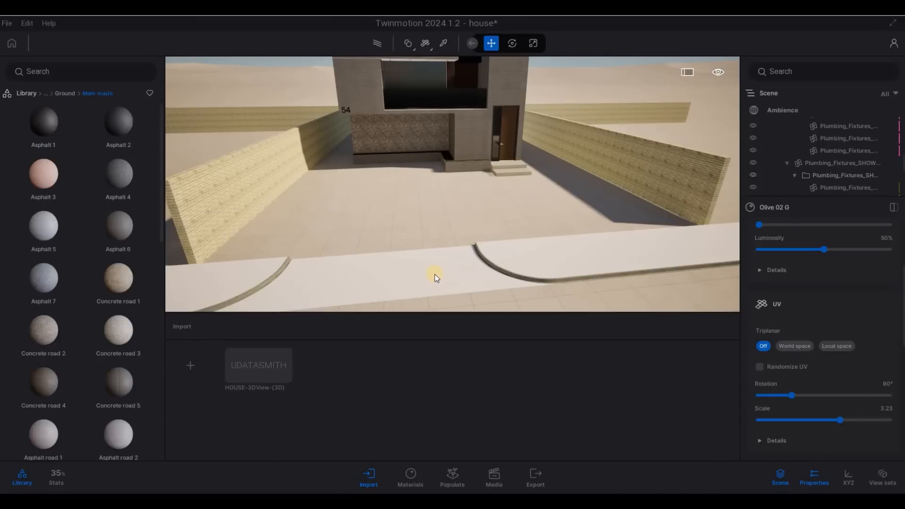
pyautogui.press('a')
pyautogui.press('a')
pyautogui.press('a')
pyautogui.press('a')
pyautogui.press('e')
pyautogui.press('a')
pyautogui.press('q')
pyautogui.press('w')
pyautogui.press('w')
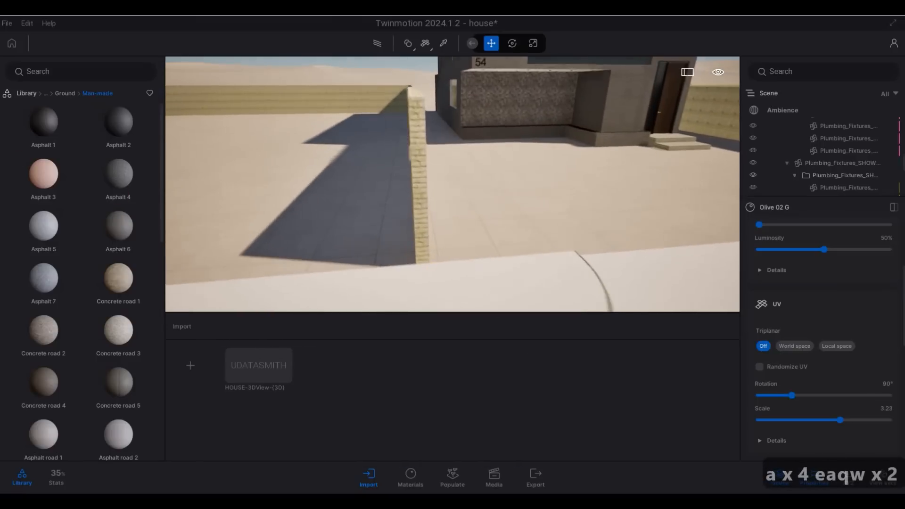
pyautogui.press('e')
# Step: Drag Slate cobblestone from Ground > Man-made onto the curved sidewalk strip
pyautogui.moveTo(72, 261)
pyautogui.scroll(-5, 72, 262)
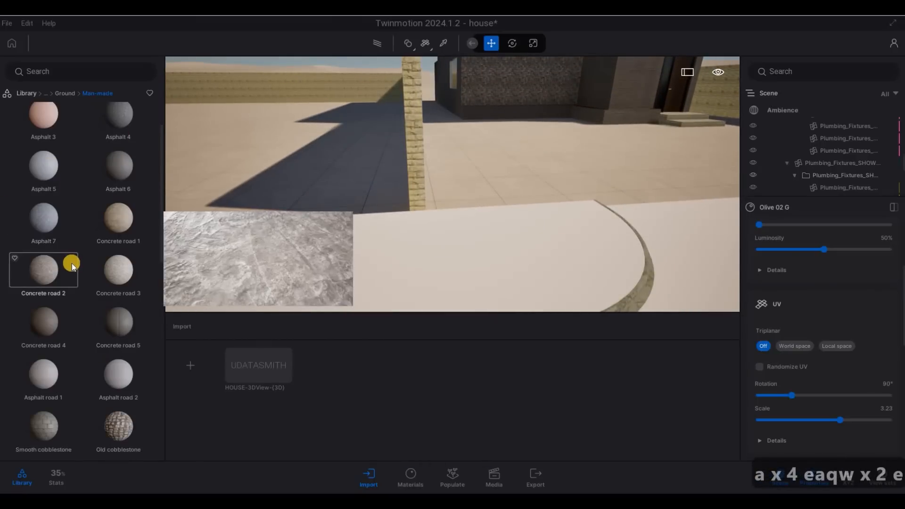
pyautogui.scroll(-1, 114, 254)
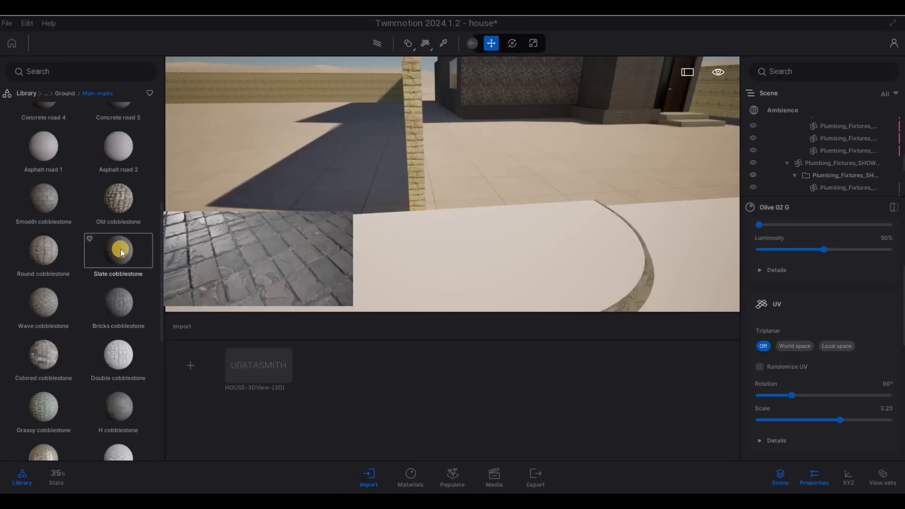
pyautogui.moveTo(358, 279); pyautogui.dragTo(462, 278)
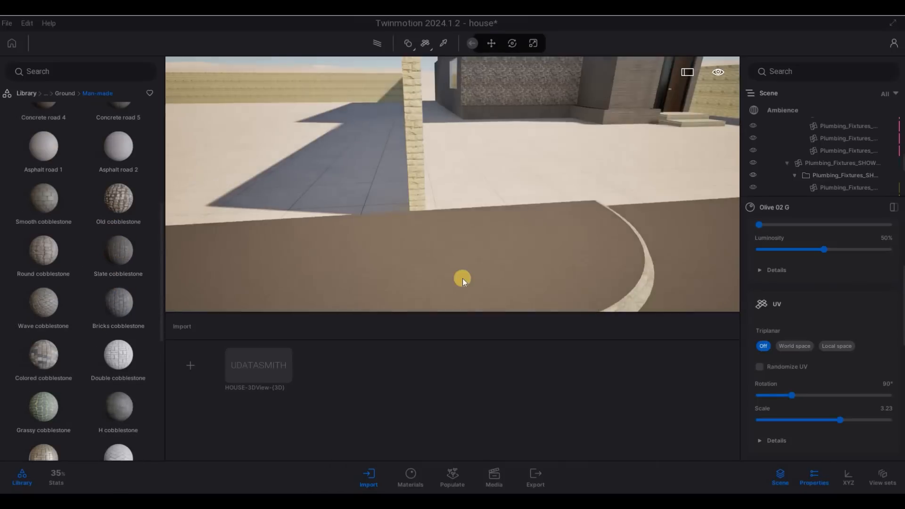
# Step: Reposition the view along the brick wall and turn toward the house
pyautogui.press('s')
pyautogui.press('a')
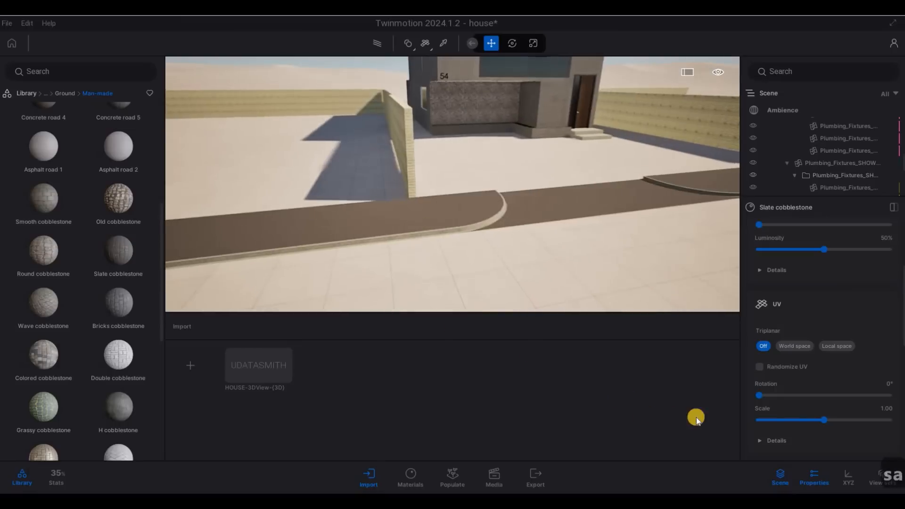
pyautogui.press('w')
pyautogui.press('d')
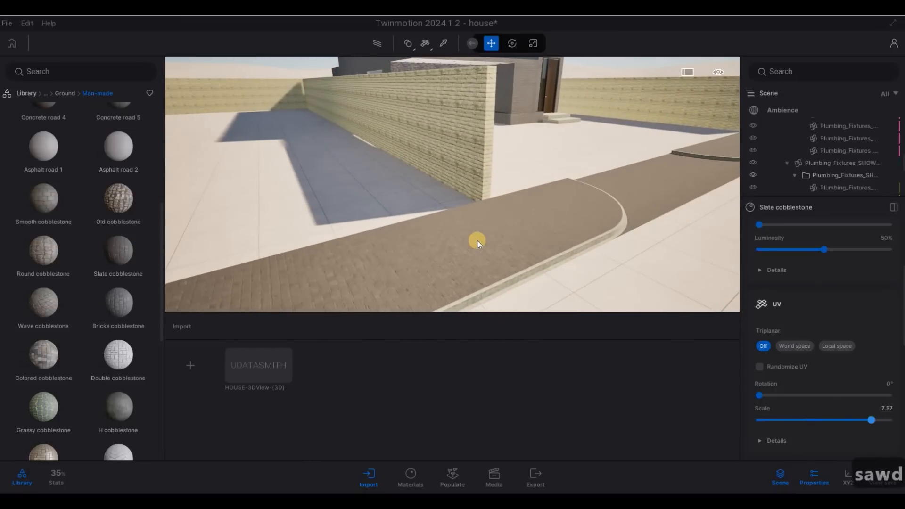
pyautogui.moveTo(397, 252); pyautogui.dragTo(419, 242)
pyautogui.press('d')
pyautogui.press('w')
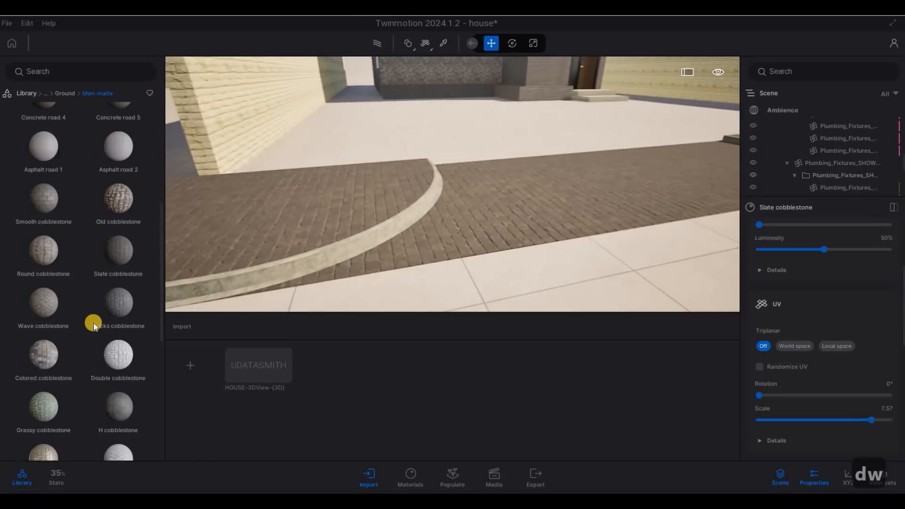
pyautogui.scroll(-3, 74, 351)
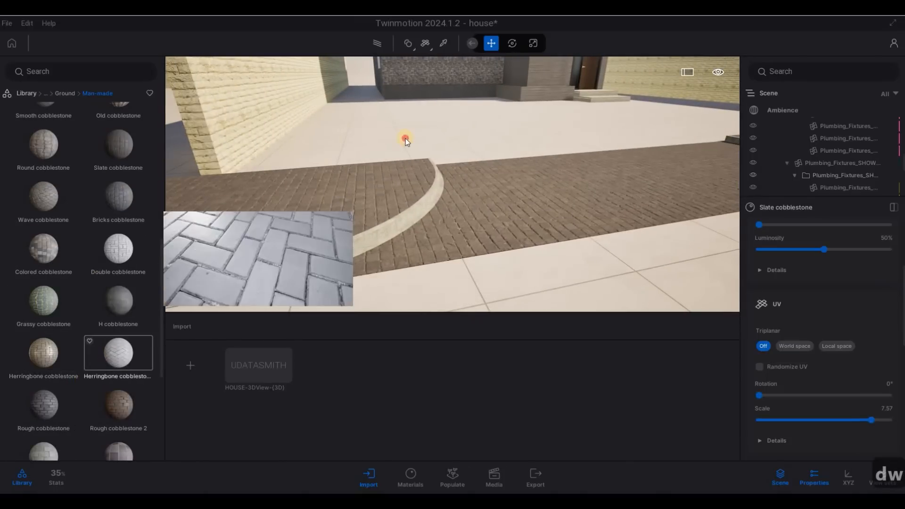
# Step: Pave the courtyard floor with Herringbone cobblestone 2 and set its UV scale to 0.89
pyautogui.moveTo(405, 139); pyautogui.dragTo(406, 138)
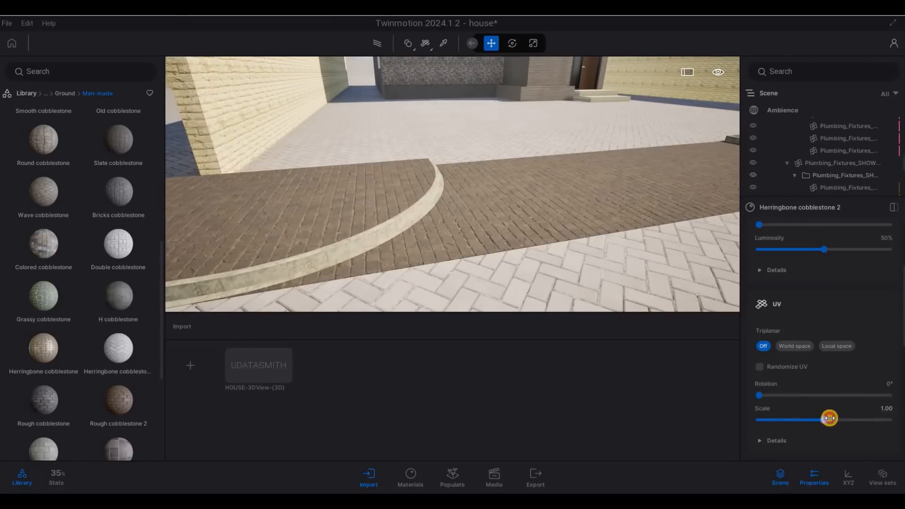
pyautogui.moveTo(828, 417); pyautogui.dragTo(834, 418)
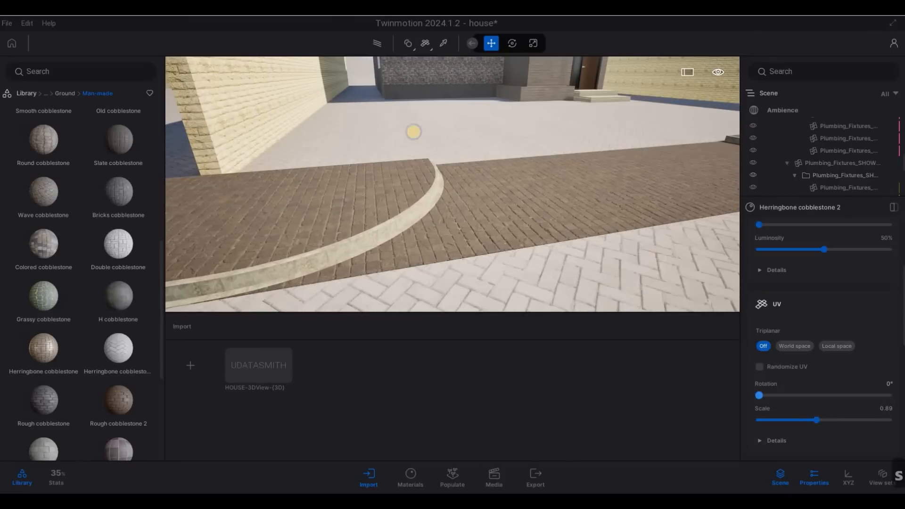
pyautogui.press('d')
pyautogui.moveTo(413, 131); pyautogui.dragTo(601, 208)
# Step: Fly across the herringbone courtyard and forward over the curved paving to inspect it
pyautogui.press('w')
pyautogui.press('q')
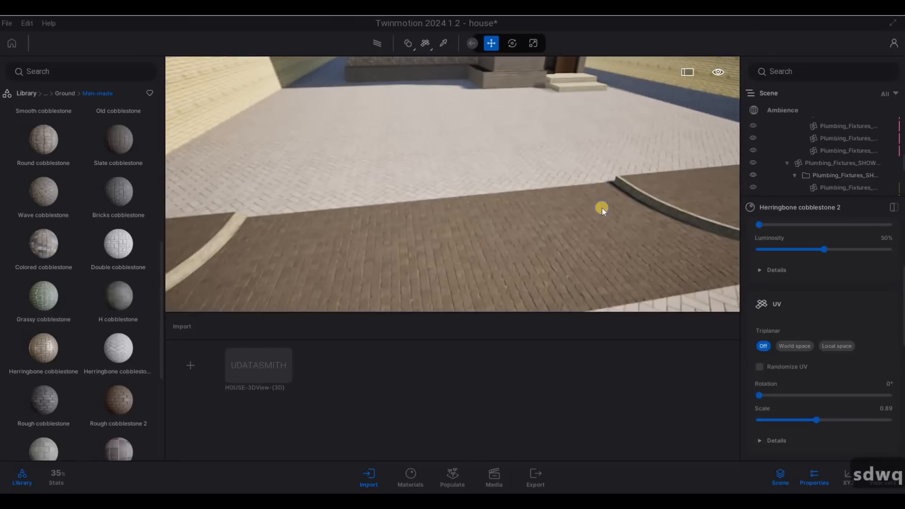
pyautogui.press('d')
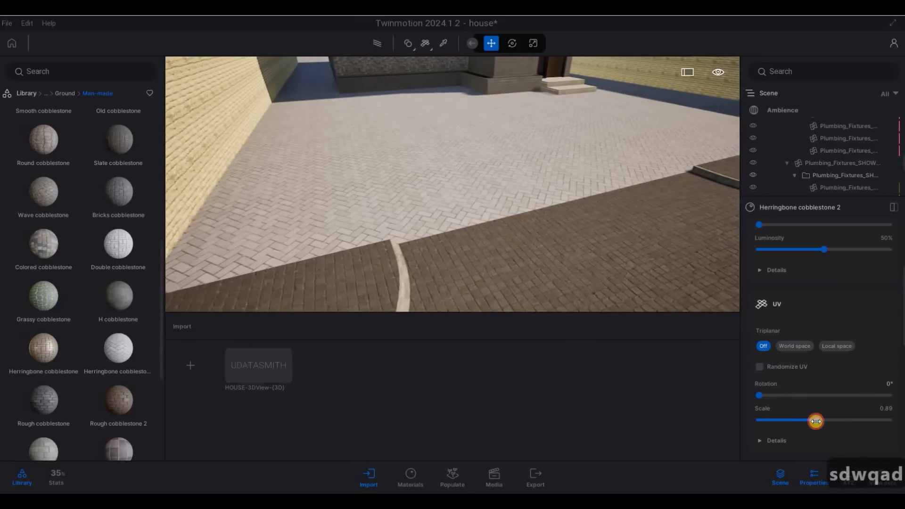
pyautogui.press('d')
pyautogui.moveTo(450, 120); pyautogui.dragTo(164, 285)
pyautogui.press('s')
pyautogui.press('a')
pyautogui.press('e')
pyautogui.press('e')
pyautogui.press('w')
pyautogui.press('q')
pyautogui.press('a')
pyautogui.press('w')
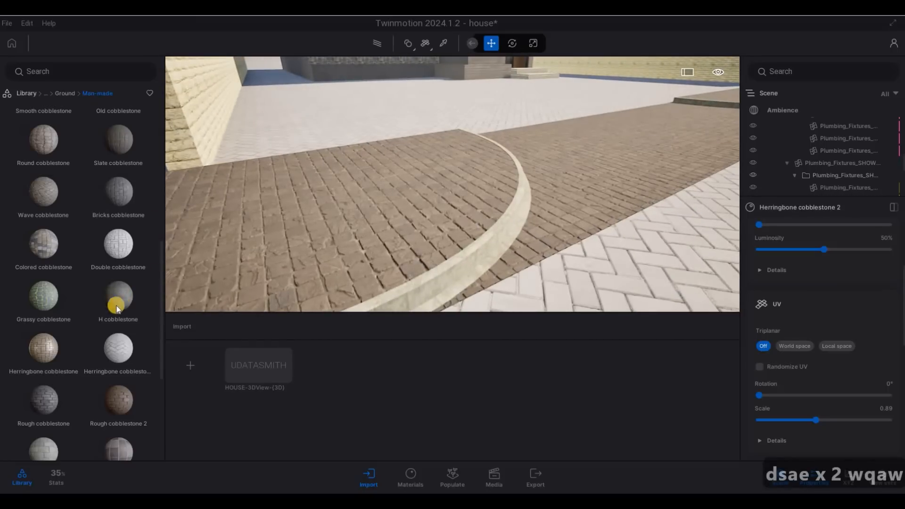
pyautogui.scroll(5, 85, 296)
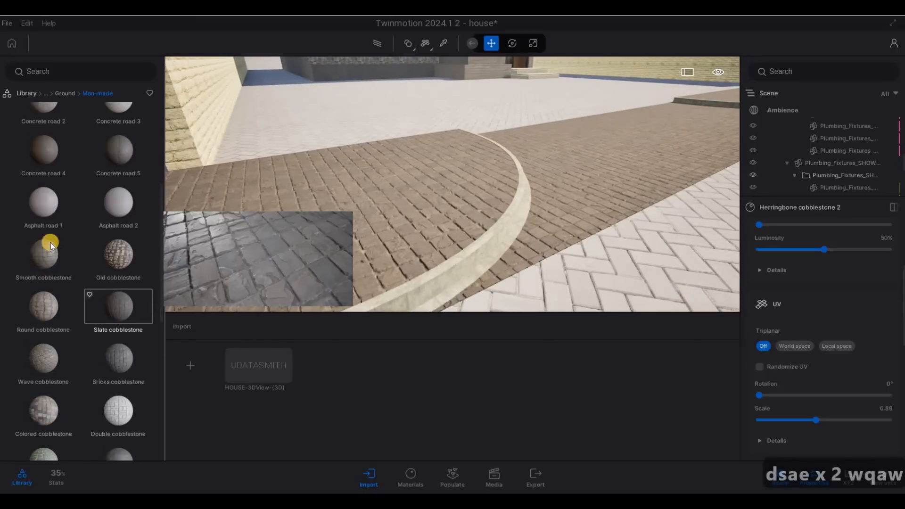
# Step: Apply Concrete road 4 to the street-side sidewalk strip
pyautogui.moveTo(487, 262); pyautogui.dragTo(488, 261)
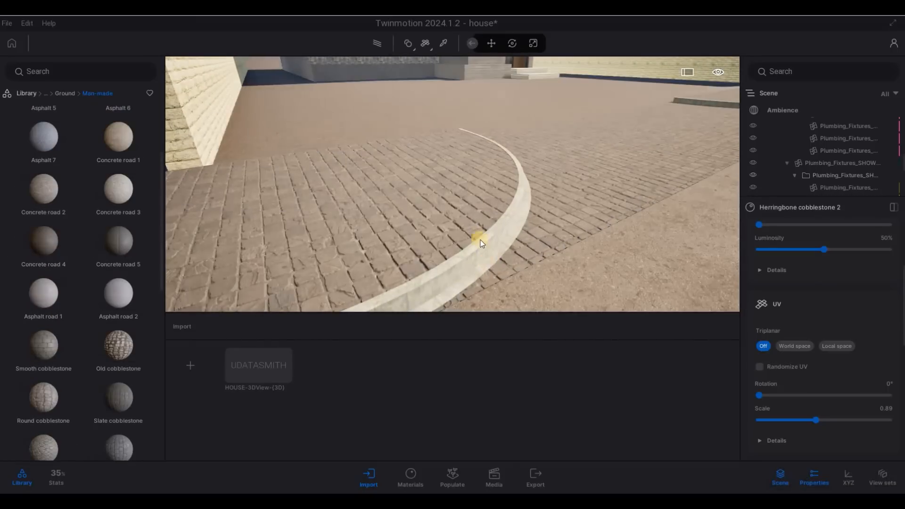
pyautogui.press('d')
pyautogui.press('w')
pyautogui.press('w')
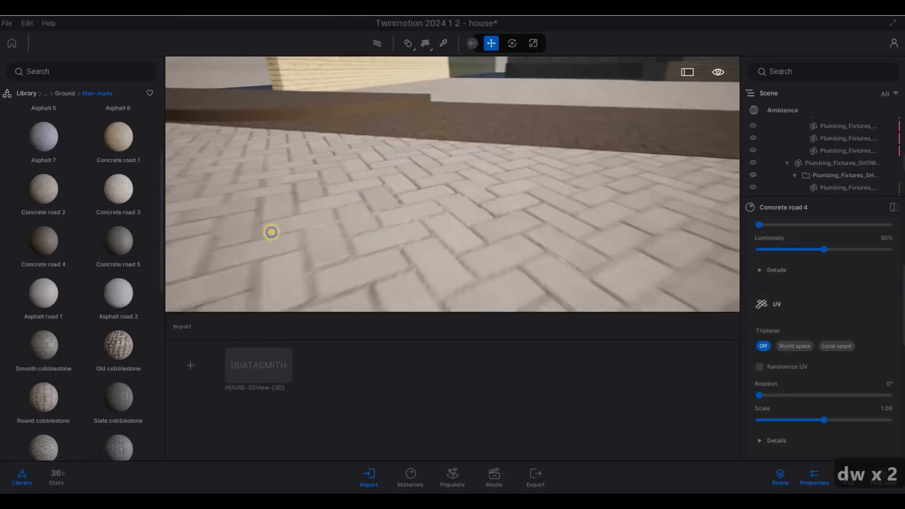
pyautogui.press('q')
pyautogui.press('a')
# Step: Turn to face the house and fly forward and along its front
pyautogui.press('d')
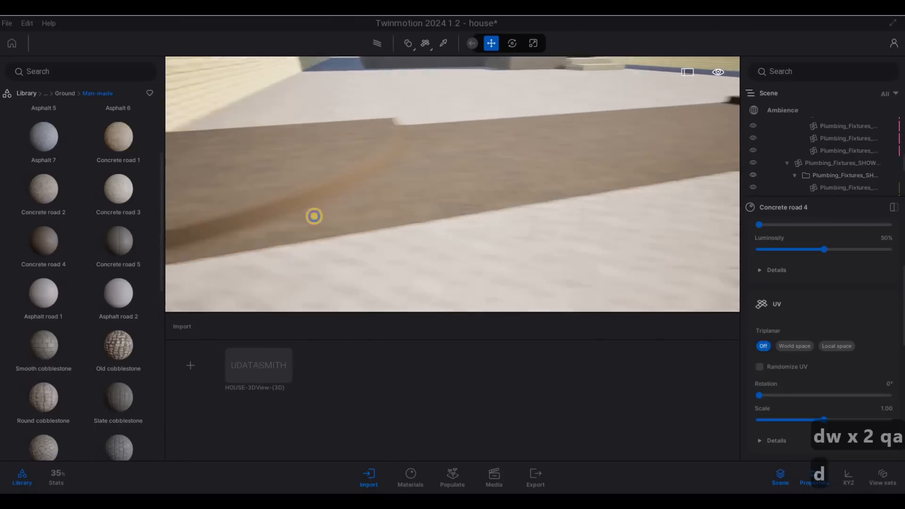
pyautogui.press('s')
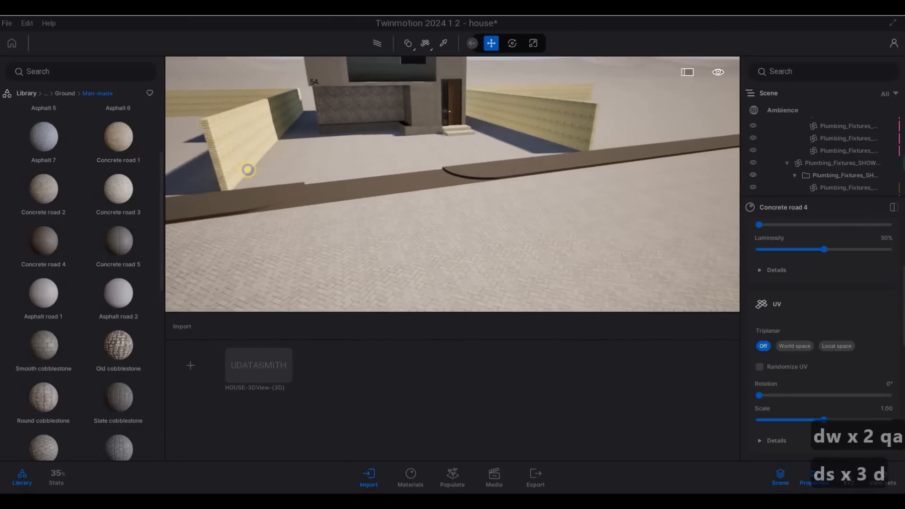
pyautogui.press('w')
pyautogui.press('w')
pyautogui.press('a')
pyautogui.press('e')
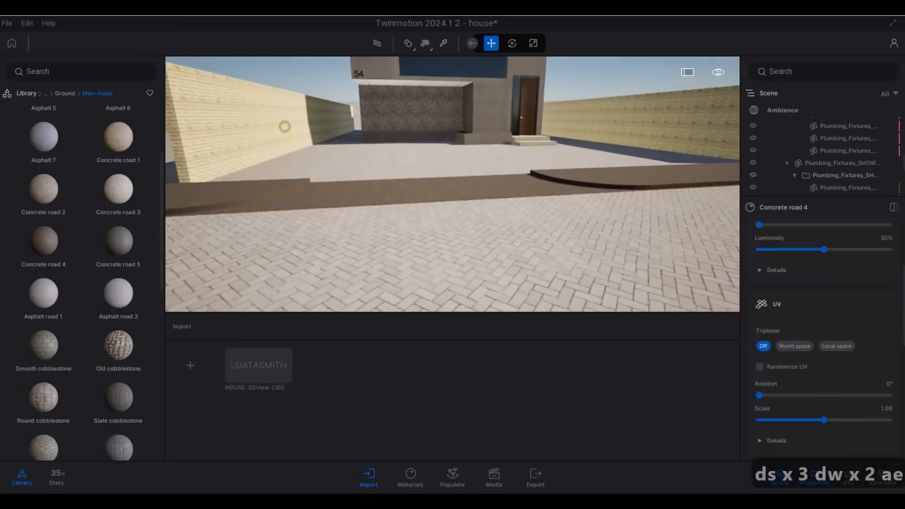
pyautogui.press('a')
pyautogui.press('w')
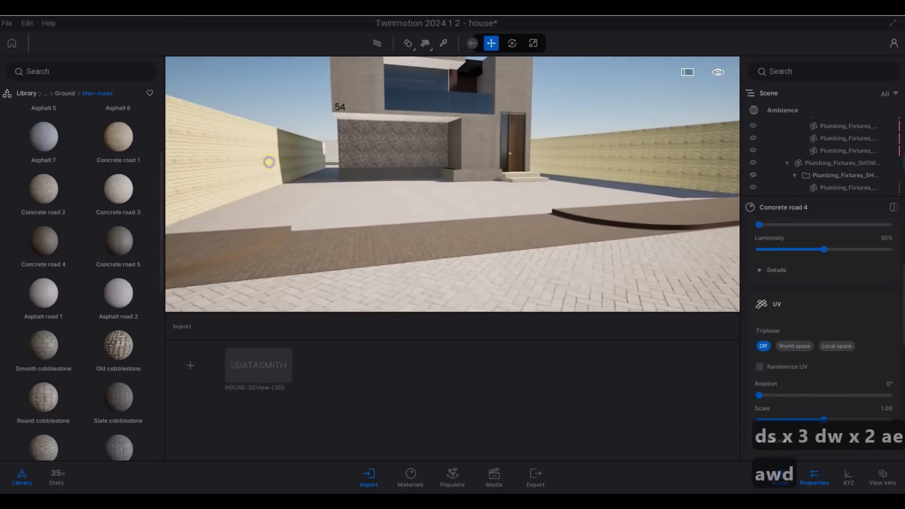
pyautogui.press('w')
pyautogui.press('q')
pyautogui.press('d')
pyautogui.press('d')
pyautogui.press('d')
pyautogui.press('d')
pyautogui.press('d')
pyautogui.press('d')
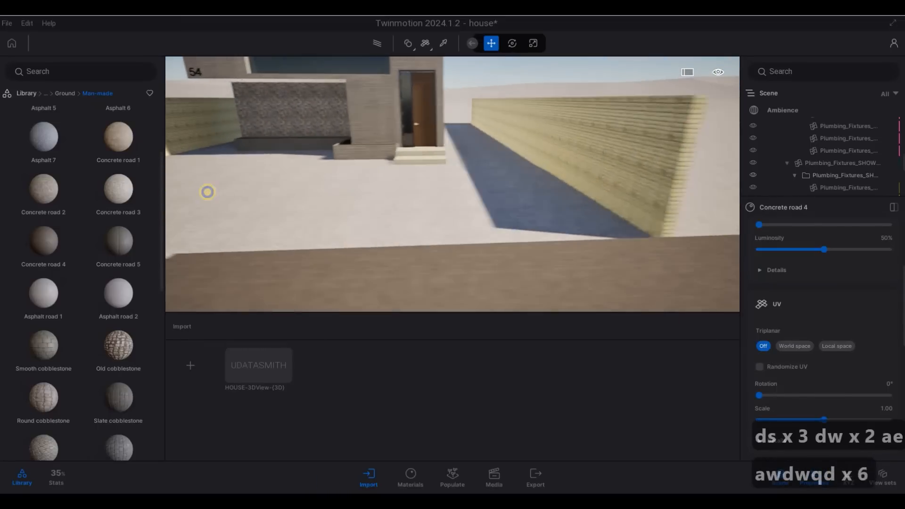
# Step: Look closely at the paved ground, then back away to show the house and walls
pyautogui.press('d')
pyautogui.press('d')
pyautogui.press('d')
pyautogui.press('d')
pyautogui.press('d')
pyautogui.press('d')
pyautogui.press('d')
pyautogui.press('d')
pyautogui.press('d')
pyautogui.press('d')
pyautogui.press('d')
pyautogui.press('d')
pyautogui.press('d')
pyautogui.press('d')
pyautogui.press('d')
pyautogui.press('d')
pyautogui.press('a')
pyautogui.press('a')
pyautogui.press('a')
pyautogui.press('a')
pyautogui.press('a')
pyautogui.press('a')
pyautogui.press('a')
pyautogui.press('a')
pyautogui.press('w')
pyautogui.press('w')
pyautogui.press('w')
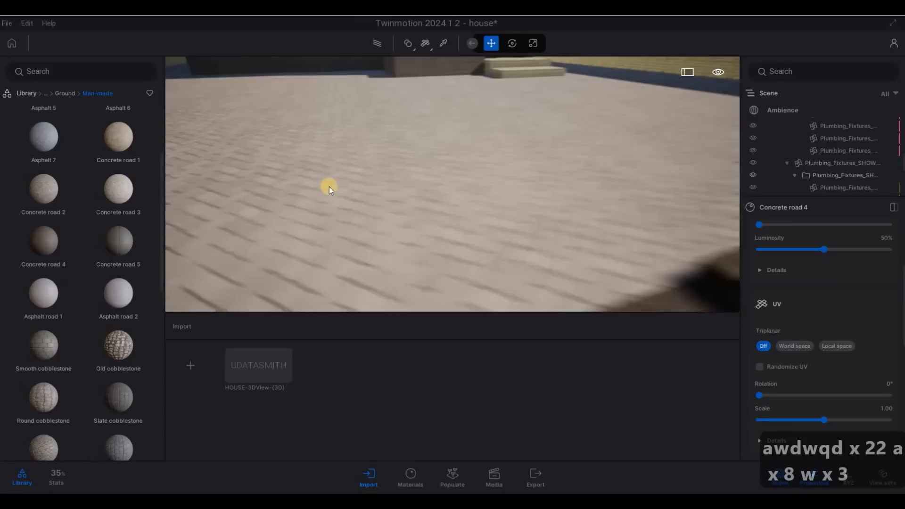
pyautogui.press('s')
pyautogui.press('s')
pyautogui.press('a')
pyautogui.press('s')
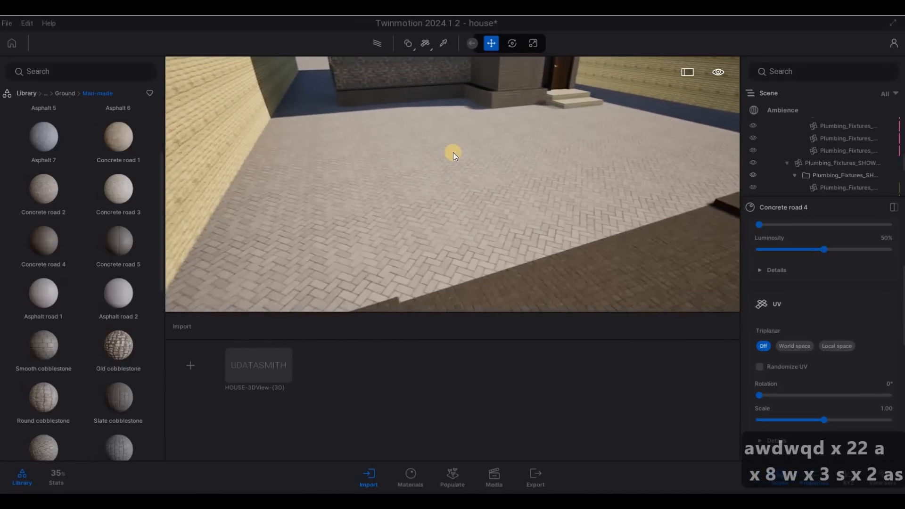
pyautogui.press('d')
pyautogui.press('d')
pyautogui.press('d')
pyautogui.press('d')
pyautogui.press('d')
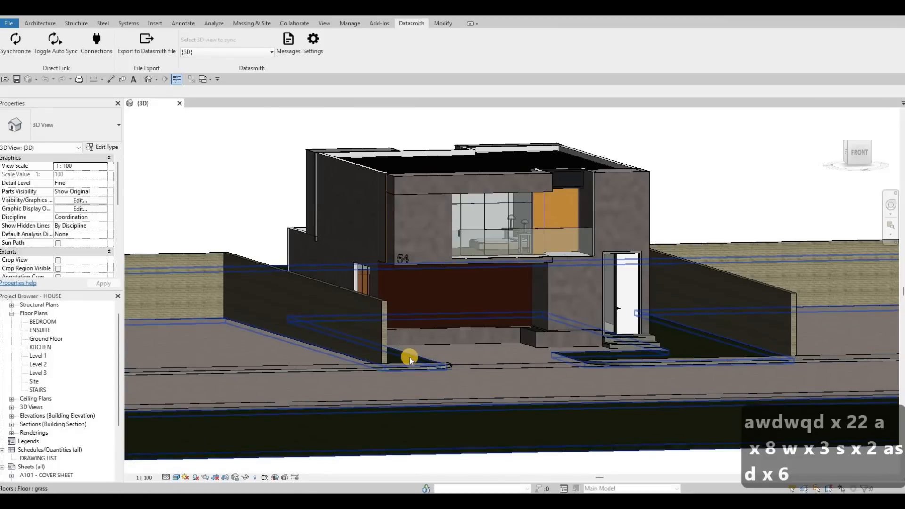
# Step: Select the grass floor slab in Revit to check its properties, then deselect it
pyautogui.click(409, 357)
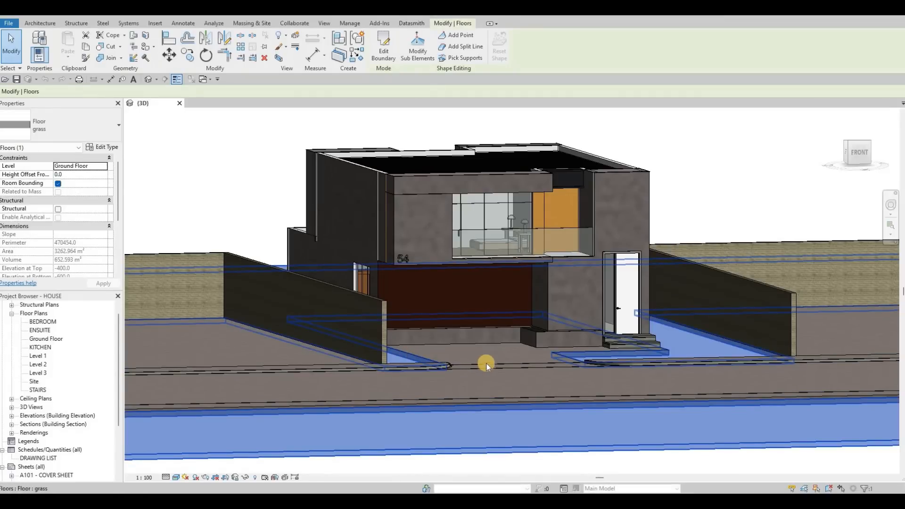
pyautogui.press('Escape')
pyautogui.press('Escape')
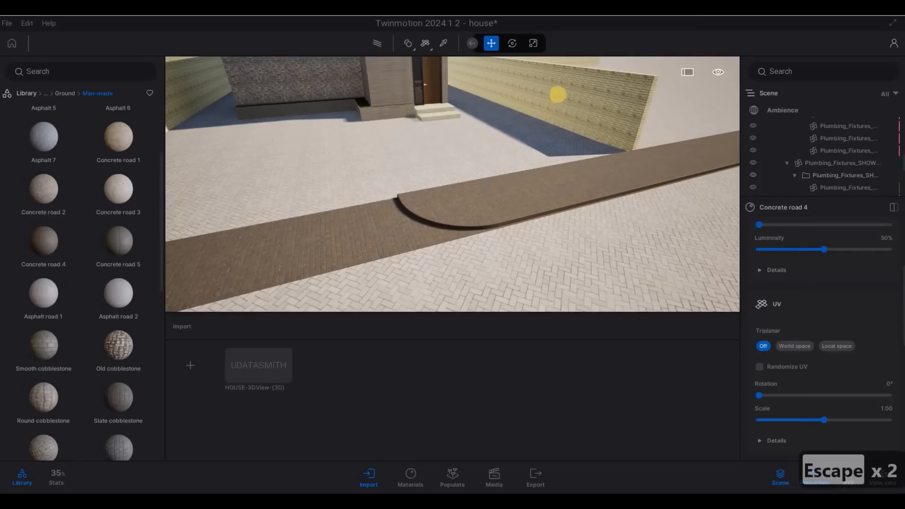
# Step: Undo the recent material edits on the road and ground with three Ctrl+Z
pyautogui.click(516, 128)
pyautogui.scroll(-5, 518, 140)
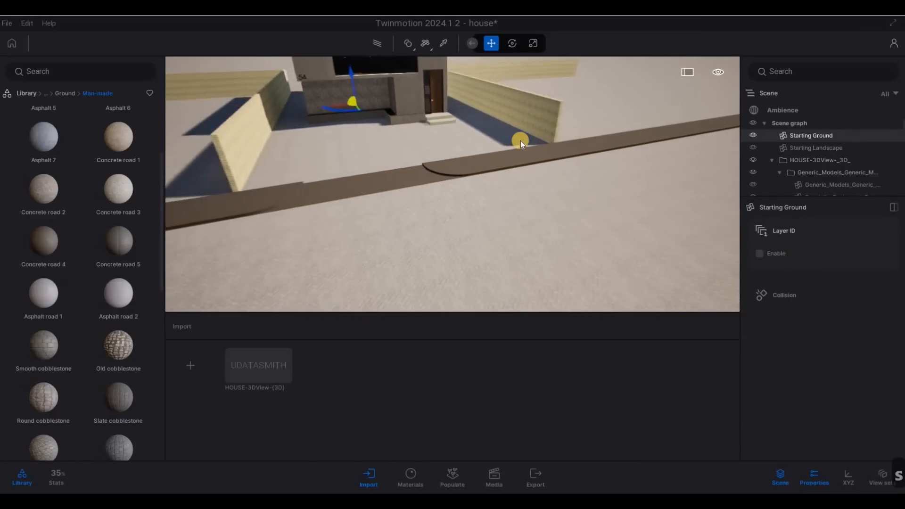
pyautogui.press('s')
pyautogui.hotkey('ctrl', 'z')
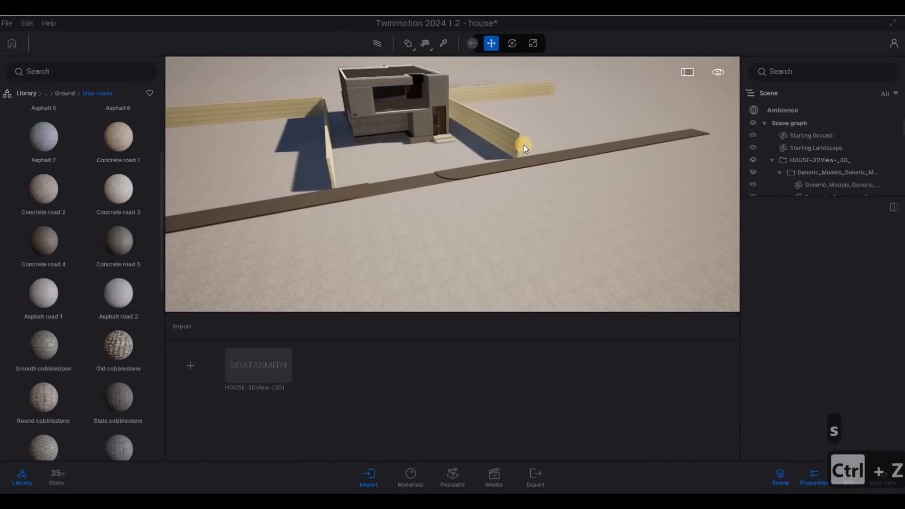
pyautogui.hotkey('ctrl', 'z')
pyautogui.hotkey('ctrl', 'z')
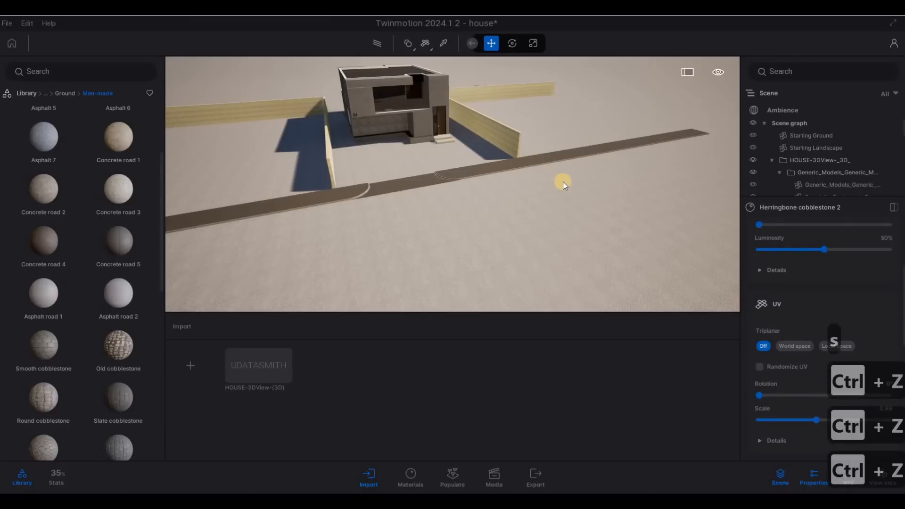
pyautogui.click(621, 149)
pyautogui.press('d')
pyautogui.press('d')
pyautogui.press('d')
pyautogui.press('d')
pyautogui.press('d')
pyautogui.press('d')
pyautogui.press('d')
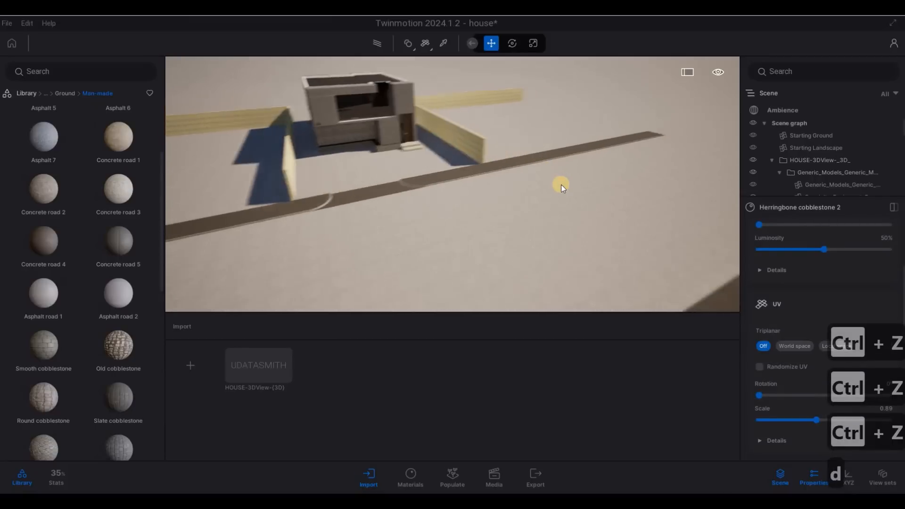
pyautogui.press('w')
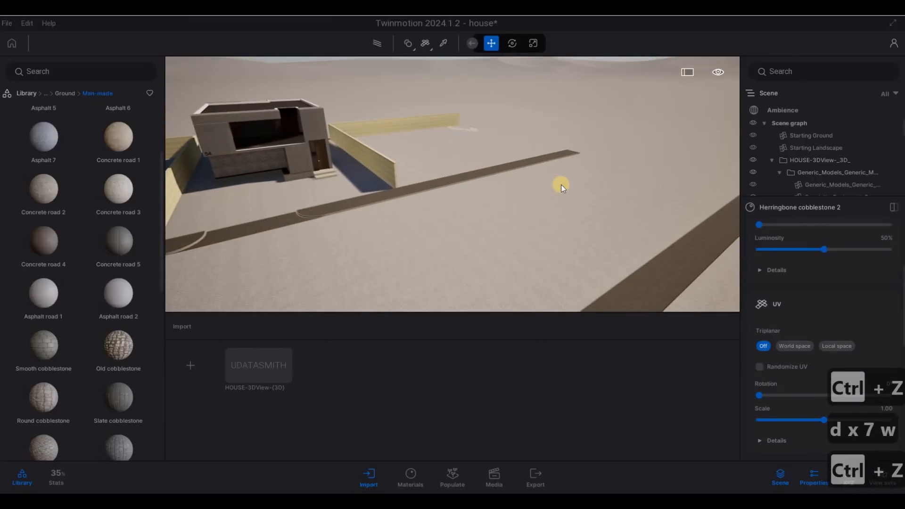
pyautogui.hotkey('ctrl', 'z')
pyautogui.press('s')
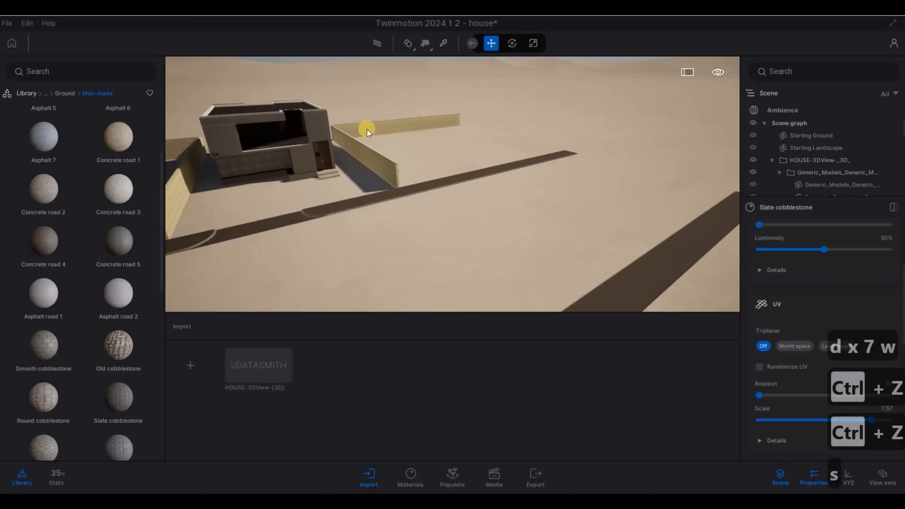
# Step: Drag the Starting Ground down along its Z axis so the grass lawns show through
pyautogui.click(264, 132)
pyautogui.click(256, 126)
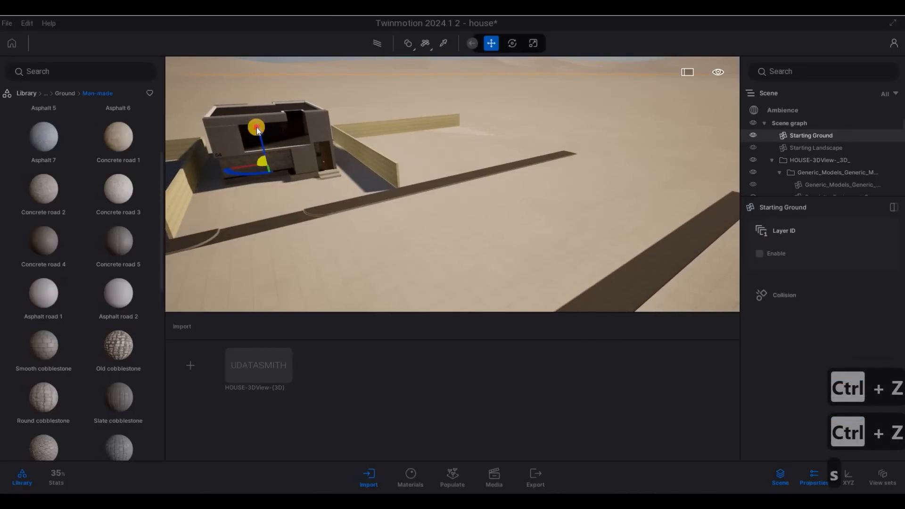
pyautogui.keyDown('shift'); pyautogui.moveTo(257, 131); pyautogui.dragTo(257, 127, button='middle'); pyautogui.keyUp('shift')
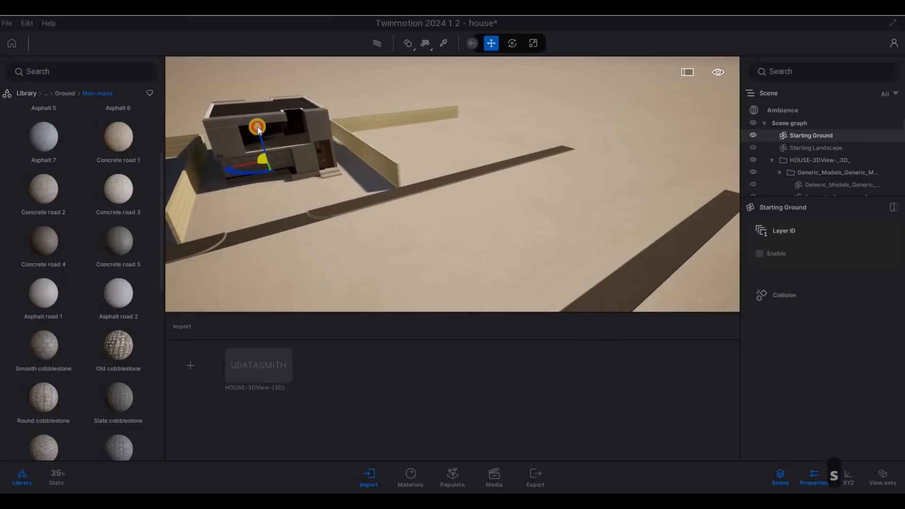
pyautogui.moveTo(258, 131); pyautogui.dragTo(382, 251)
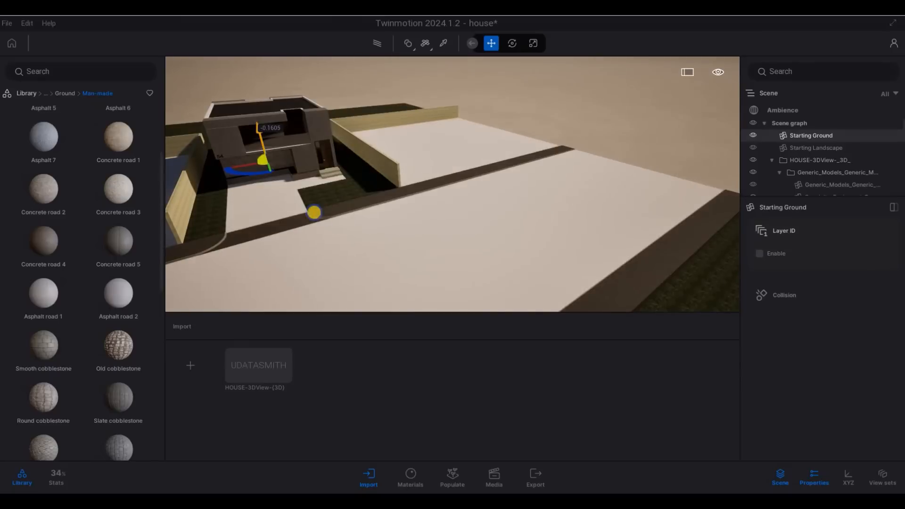
pyautogui.press('capslock')
pyautogui.moveTo(392, 263); pyautogui.dragTo(410, 250, button='right')
pyautogui.press('q')
pyautogui.press('capslock')
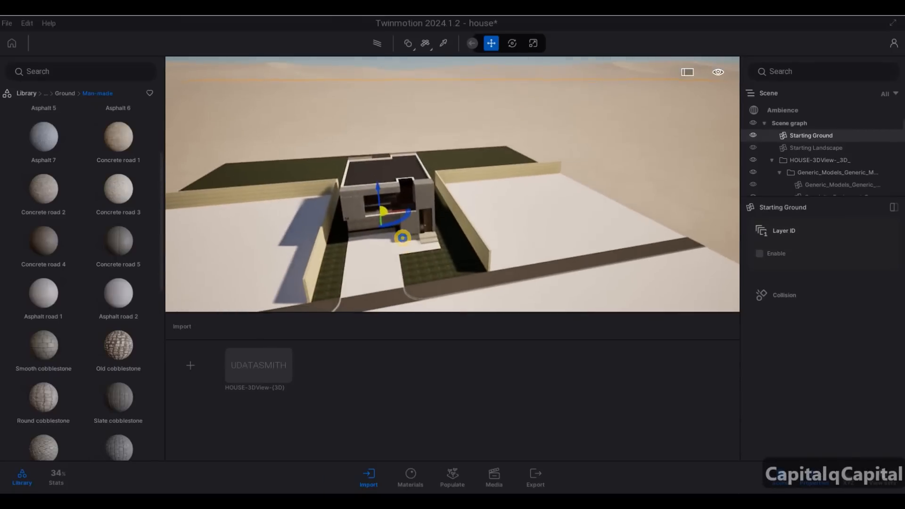
# Step: Fly the camera down to a low view facing the house entrance and driveway
pyautogui.press('d')
pyautogui.press('w')
pyautogui.press('a')
pyautogui.press('e')
pyautogui.press('w')
pyautogui.press('w')
pyautogui.press('w')
pyautogui.press('w')
pyautogui.press('w')
pyautogui.press('w')
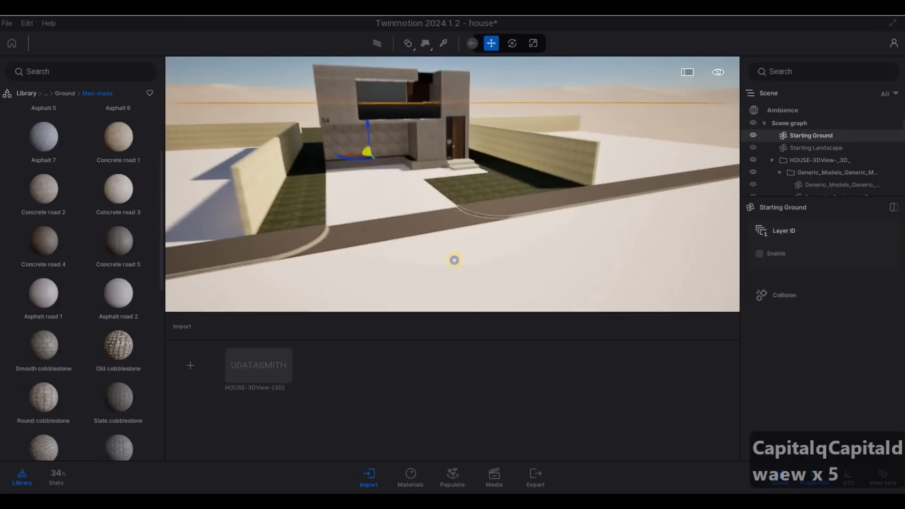
pyautogui.press('a')
pyautogui.press('w')
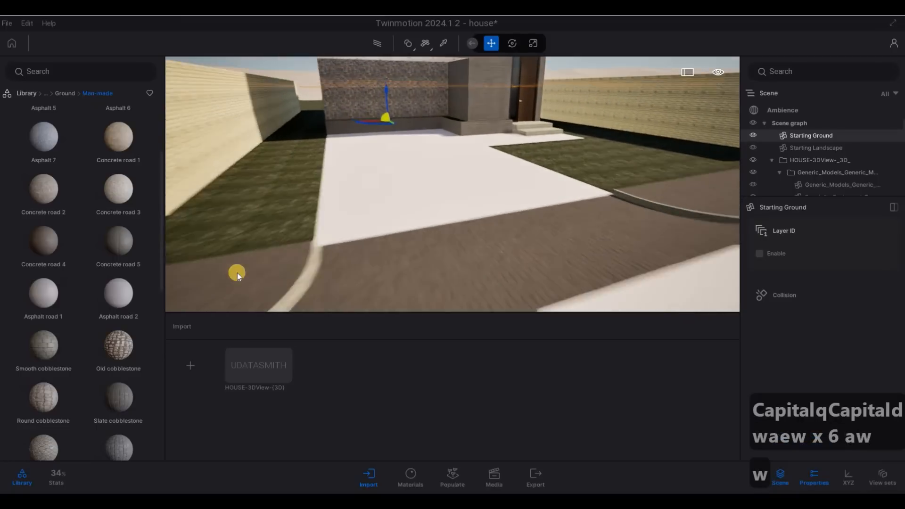
pyautogui.press('s')
pyautogui.press('w')
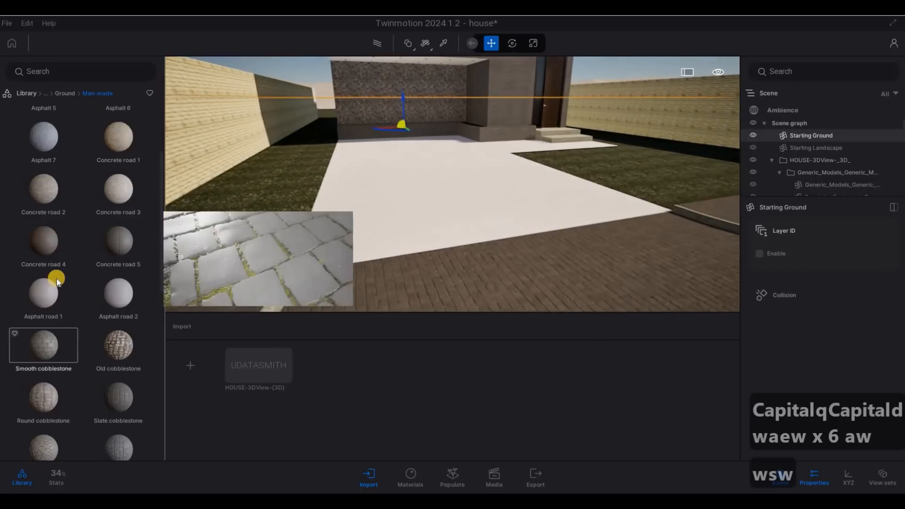
# Step: Apply H cobblestone from the Library to the central driveway paving
pyautogui.scroll(3, 58, 278)
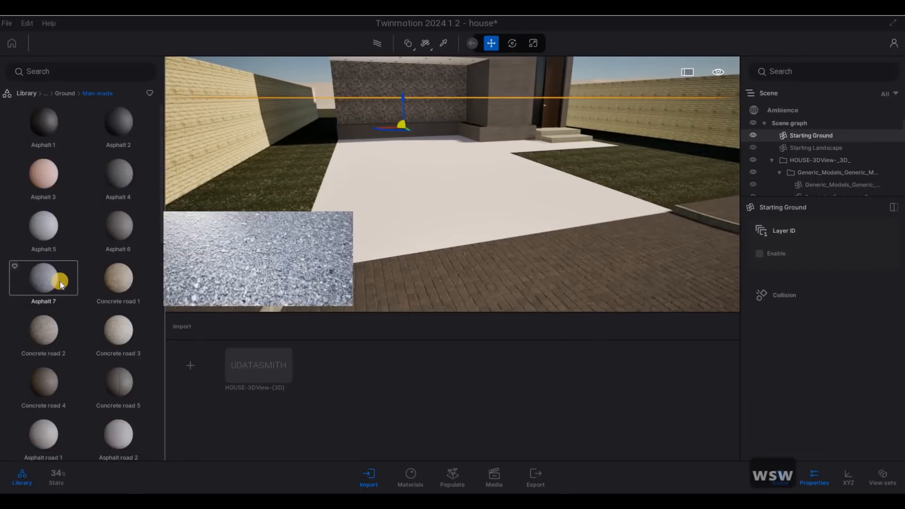
pyautogui.scroll(-4, 60, 282)
pyautogui.scroll(-5, 61, 299)
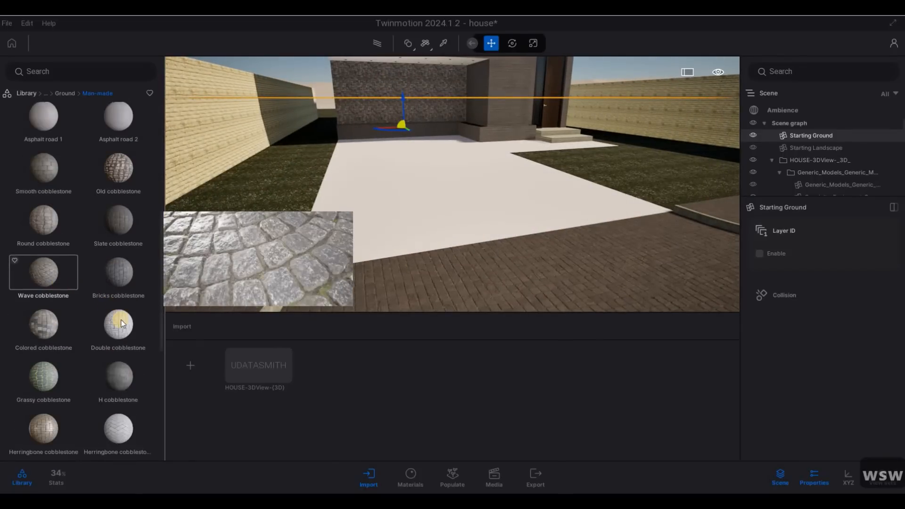
pyautogui.moveTo(121, 322)
pyautogui.mouseDown()
pyautogui.moveTo(341, 261)
pyautogui.moveTo(349, 244)
pyautogui.mouseUp()
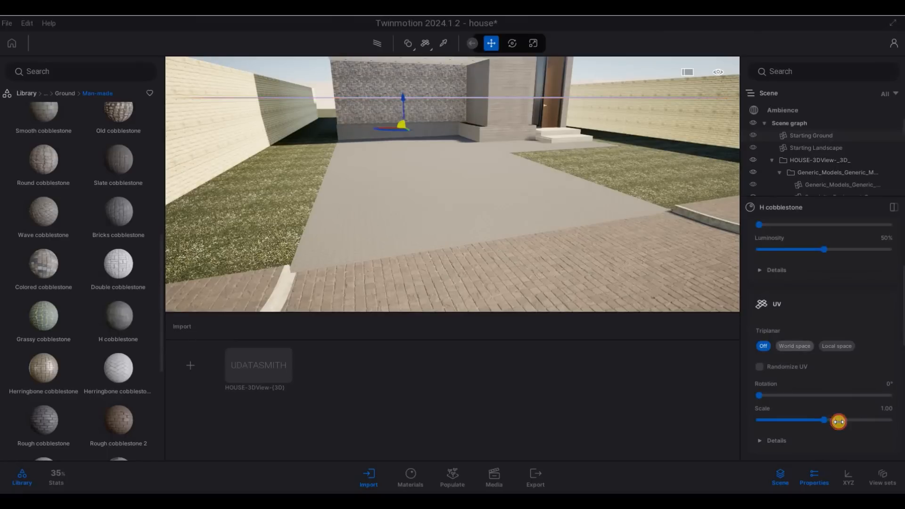
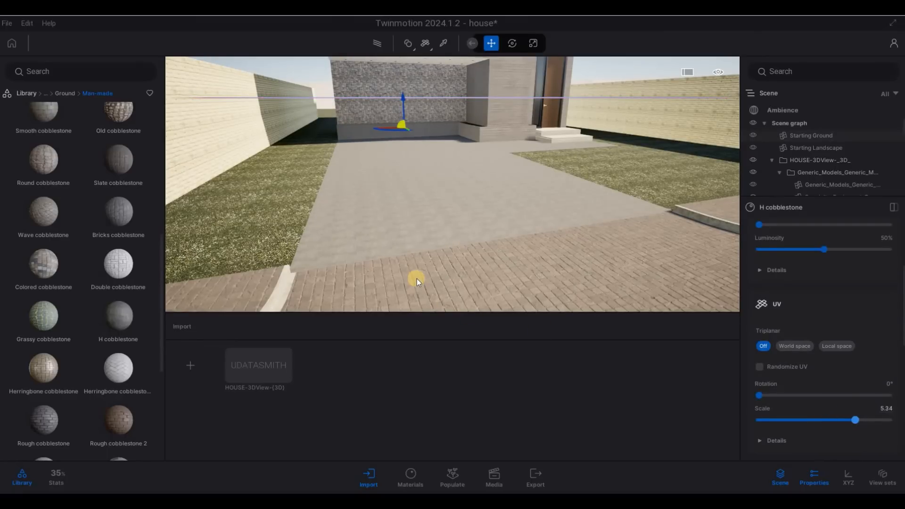
# Step: Fly the camera back from the driveway to bring the street edge into view
pyautogui.press('w')
pyautogui.press('s')
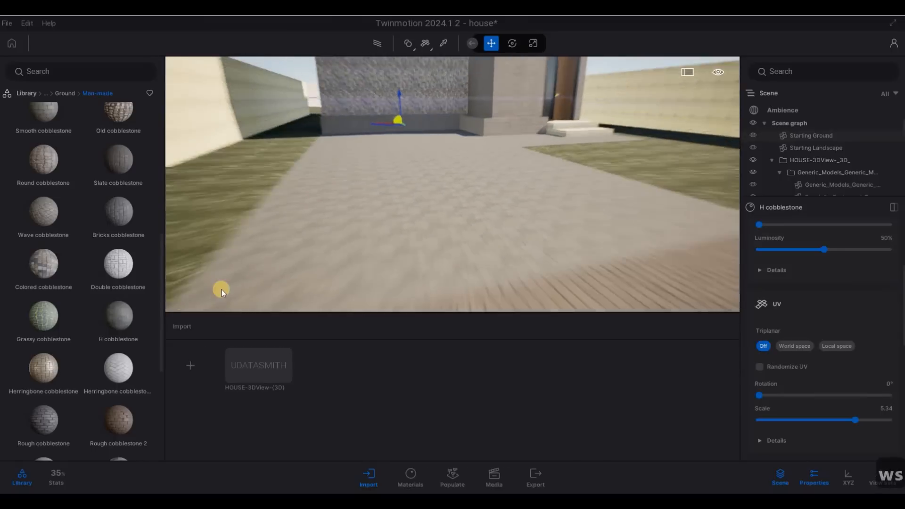
pyautogui.press('e')
pyautogui.press('q')
pyautogui.press('s')
pyautogui.scroll(-3, 115, 304)
pyautogui.moveTo(115, 302)
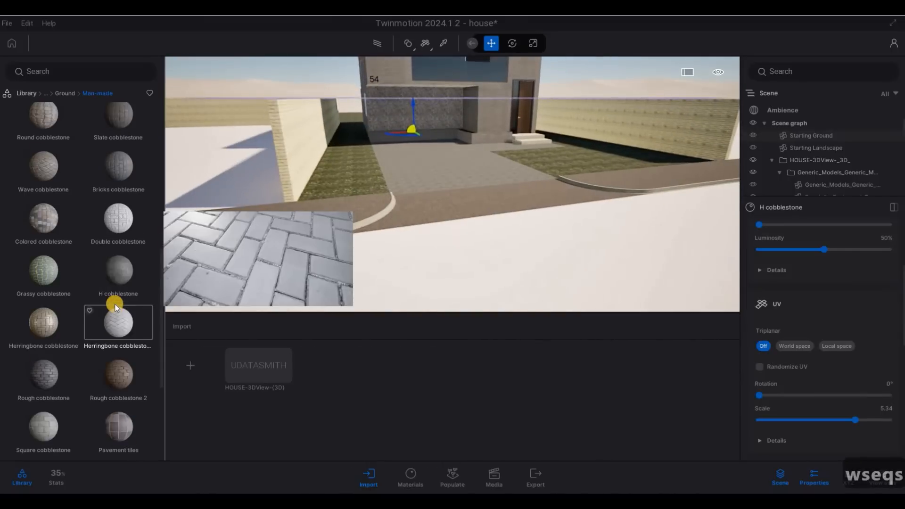
pyautogui.scroll(5, 115, 299)
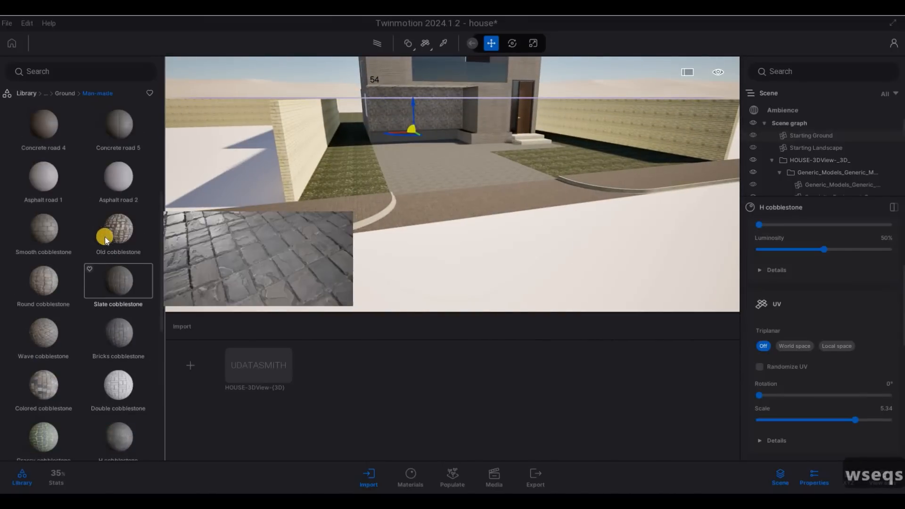
pyautogui.press('s')
pyautogui.press('a')
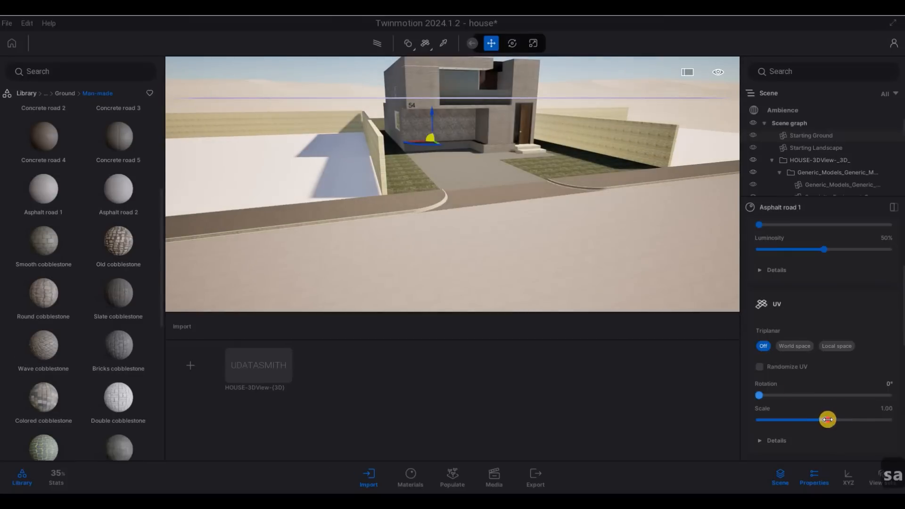
# Step: Move close to the curved kerb and surface the street strip with Asphalt road 1 at scale 3.17
pyautogui.press('w')
pyautogui.press('w')
pyautogui.press('w')
pyautogui.press('w')
pyautogui.press('w')
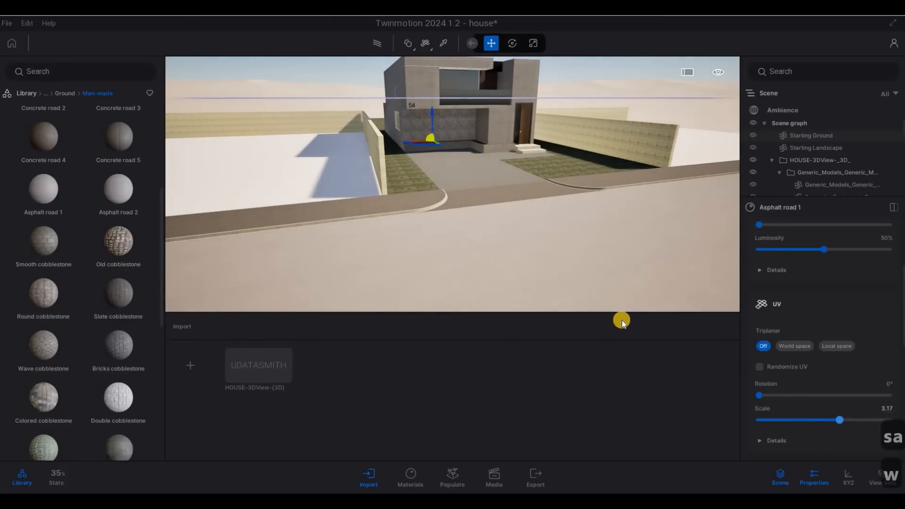
pyautogui.press('e')
pyautogui.press('q')
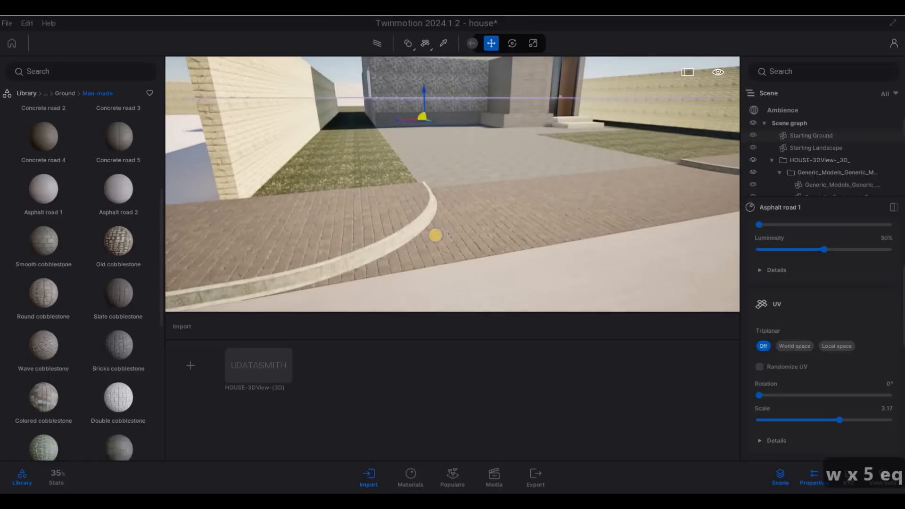
pyautogui.press('d')
pyautogui.press('w')
pyautogui.press('e')
pyautogui.press('s')
pyautogui.press('q')
pyautogui.moveTo(492, 248); pyautogui.dragTo(583, 231, button='right')
pyautogui.press('a')
pyautogui.press('a')
pyautogui.press('w')
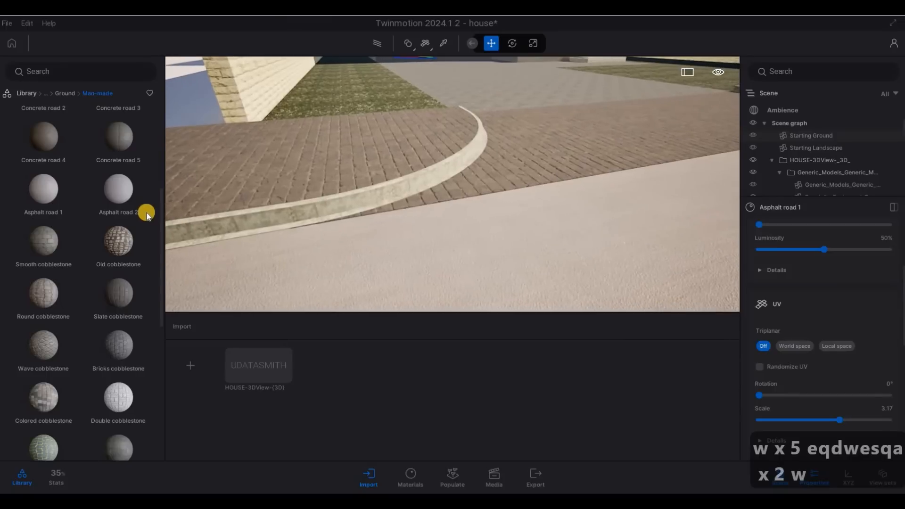
pyautogui.scroll(1, 49, 192)
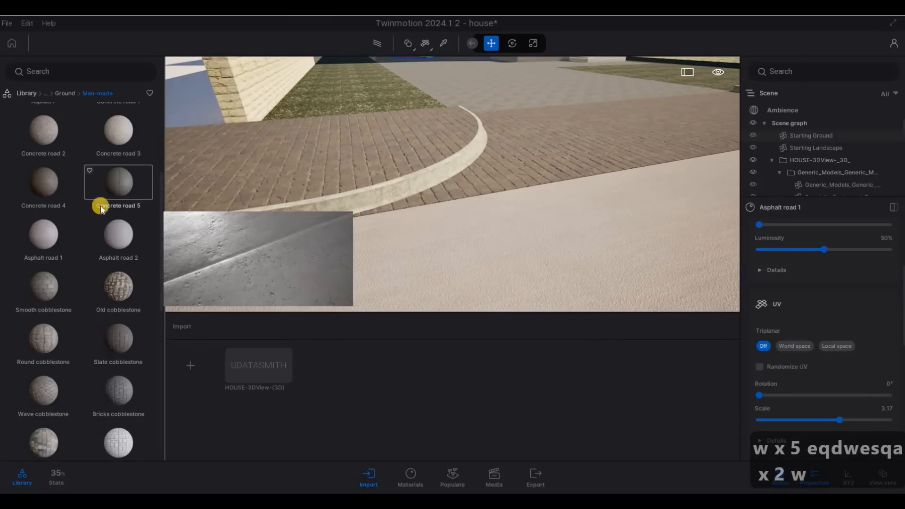
pyautogui.moveTo(45, 183); pyautogui.dragTo(378, 204)
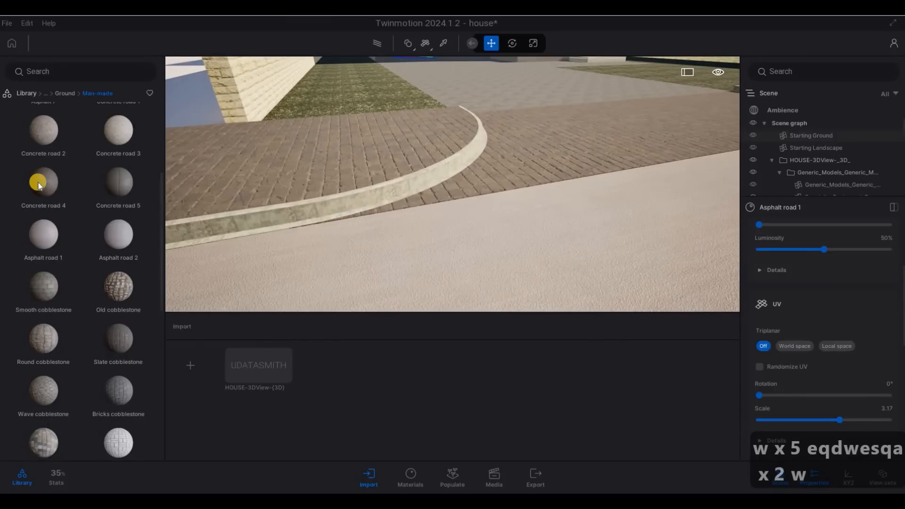
# Step: Apply Concrete road 4 to the curved kerb and check it beside the cobblestones
pyautogui.moveTo(37, 184); pyautogui.dragTo(308, 217)
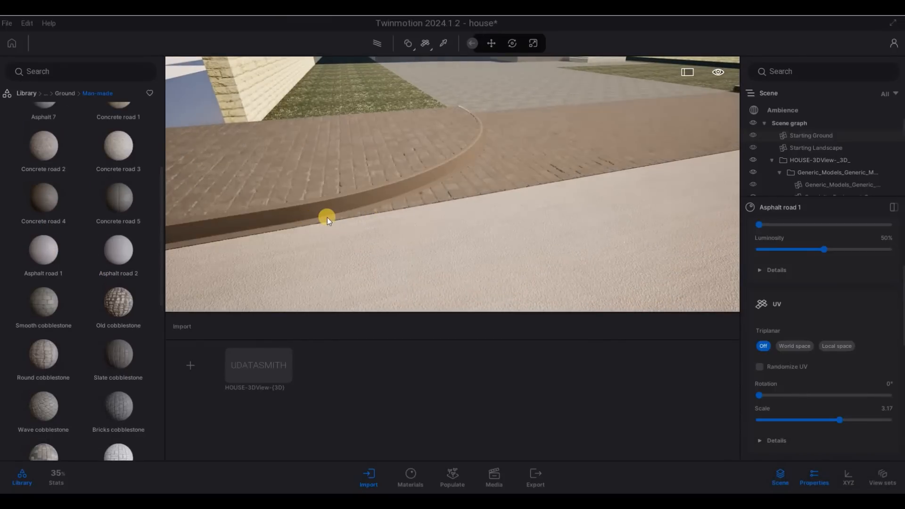
pyautogui.click(307, 207)
pyautogui.press('d')
pyautogui.press('d')
pyautogui.moveTo(306, 208); pyautogui.dragTo(489, 214, button='right')
pyautogui.press('a')
pyautogui.press('w')
# Step: Back away, clear the selection, and turn the view toward the front entrance
pyautogui.press('d')
pyautogui.press('q')
pyautogui.press('s')
pyautogui.press('d')
pyautogui.press('Escape')
pyautogui.press('Escape')
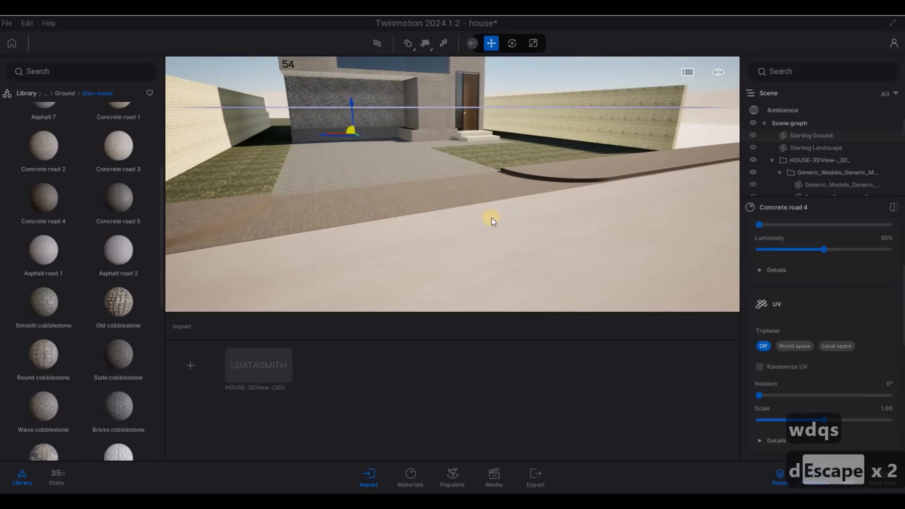
pyautogui.press('Escape')
pyautogui.press('d')
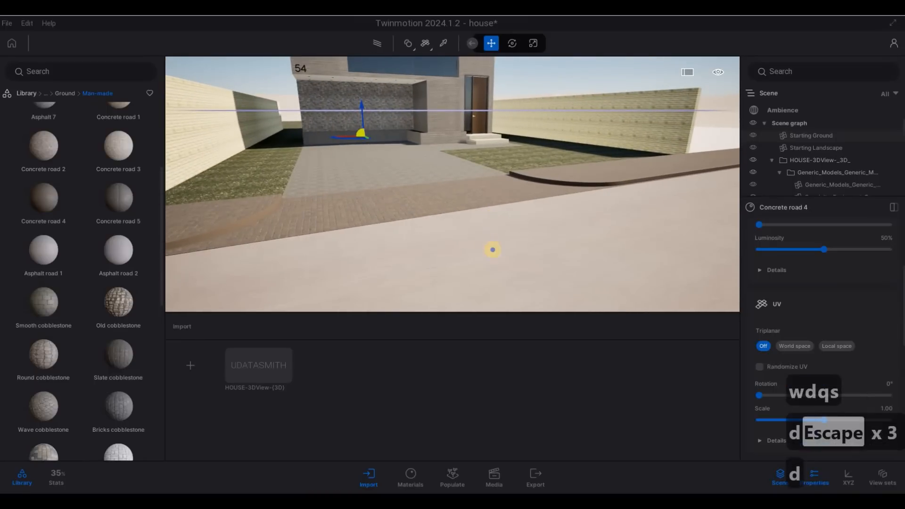
pyautogui.moveTo(493, 249); pyautogui.dragTo(434, 188, button='right')
# Step: Fly down to the front steps and apply Asphalt 6 to them
pyautogui.press('w')
pyautogui.press('q')
pyautogui.press('d')
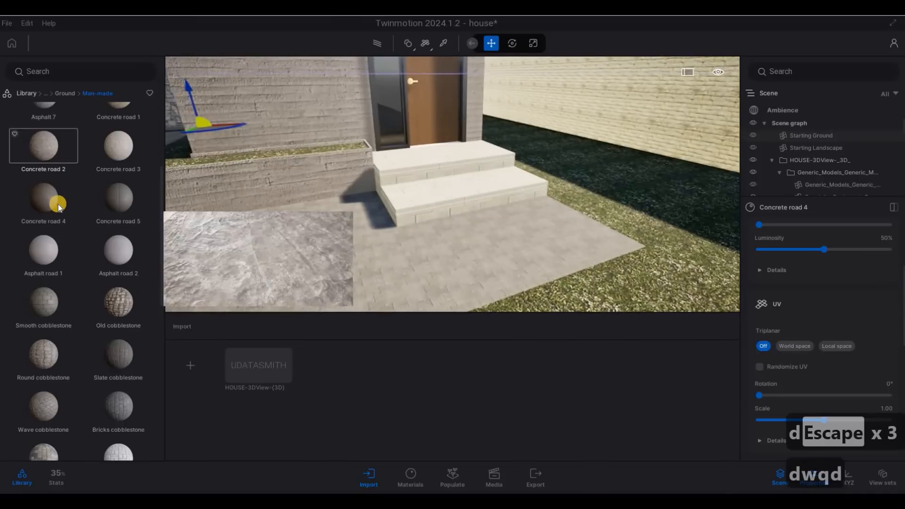
pyautogui.scroll(1, 52, 197)
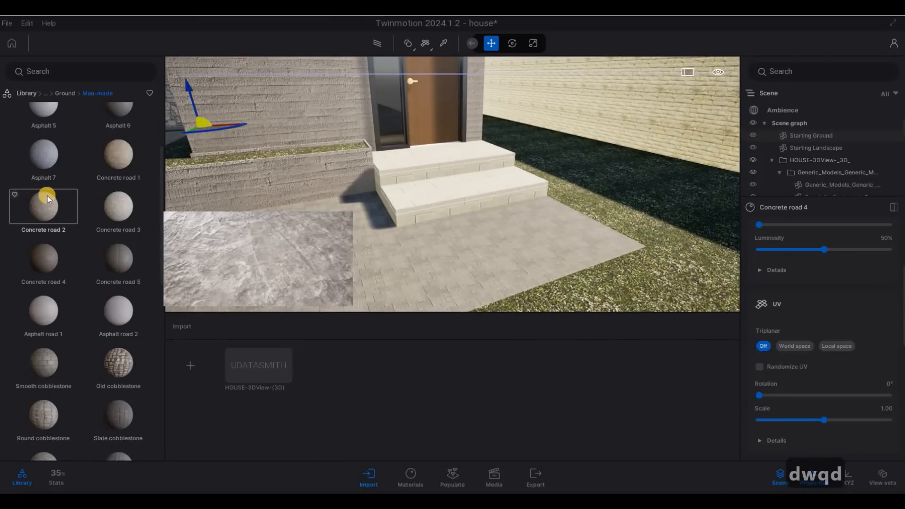
pyautogui.scroll(1, 117, 146)
pyautogui.moveTo(400, 200); pyautogui.dragTo(399, 200)
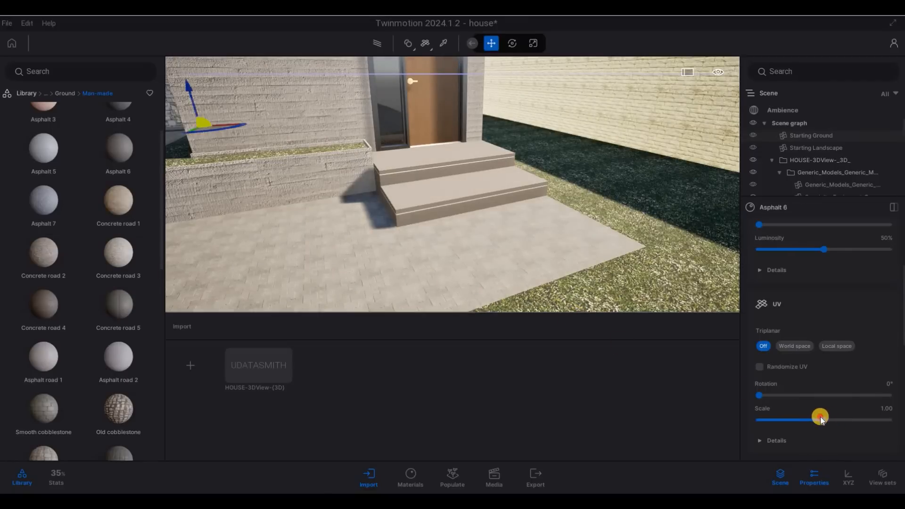
# Step: Enlarge the steps' Asphalt 6 texture scale to 2.12
pyautogui.press('w')
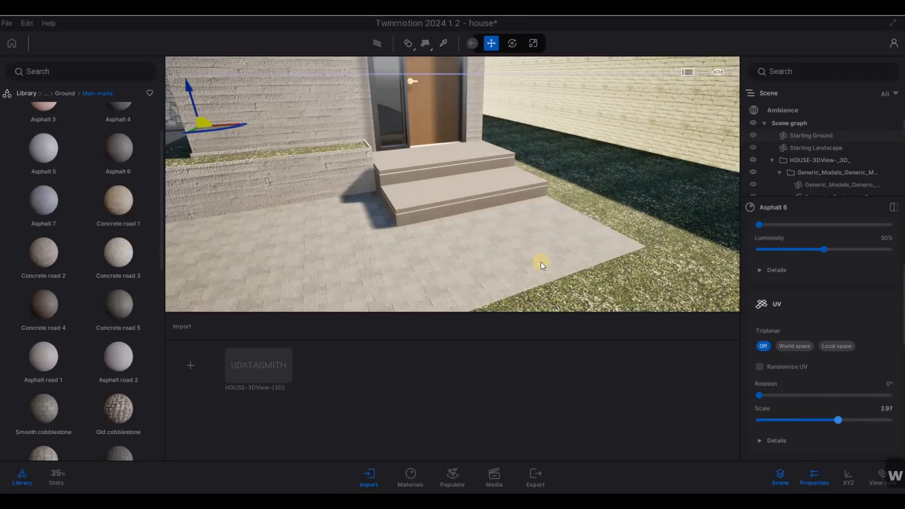
pyautogui.moveTo(823, 417); pyautogui.dragTo(834, 422)
pyautogui.press('s')
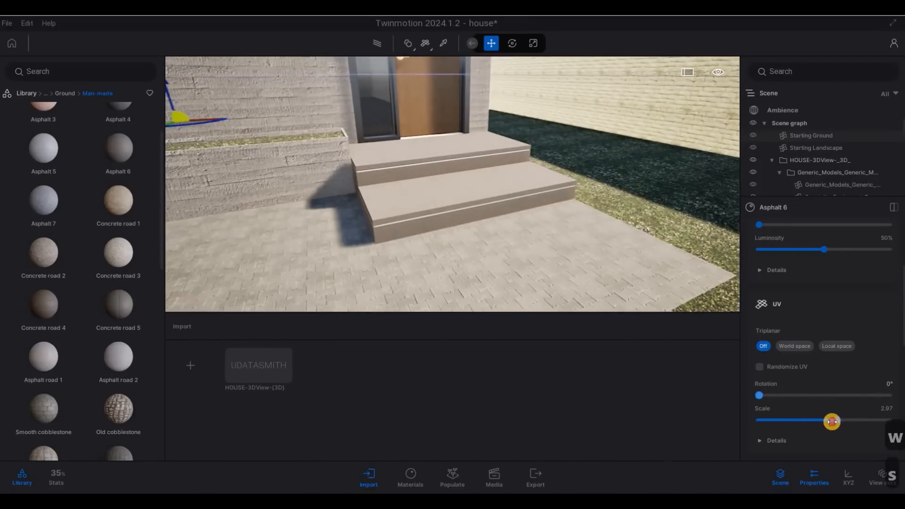
# Step: Back away from the front steps and deselect them
pyautogui.press('s')
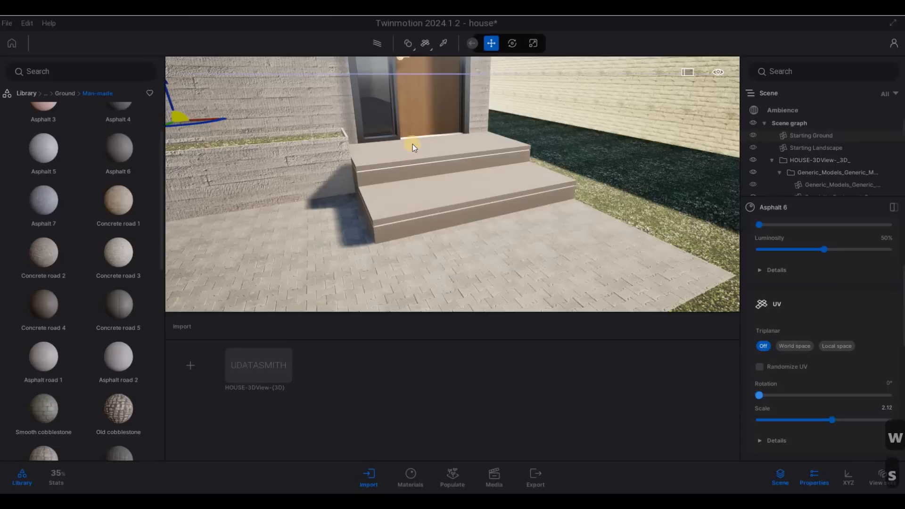
pyautogui.press('a')
pyautogui.press('Escape')
pyautogui.press('Escape')
pyautogui.press('Escape')
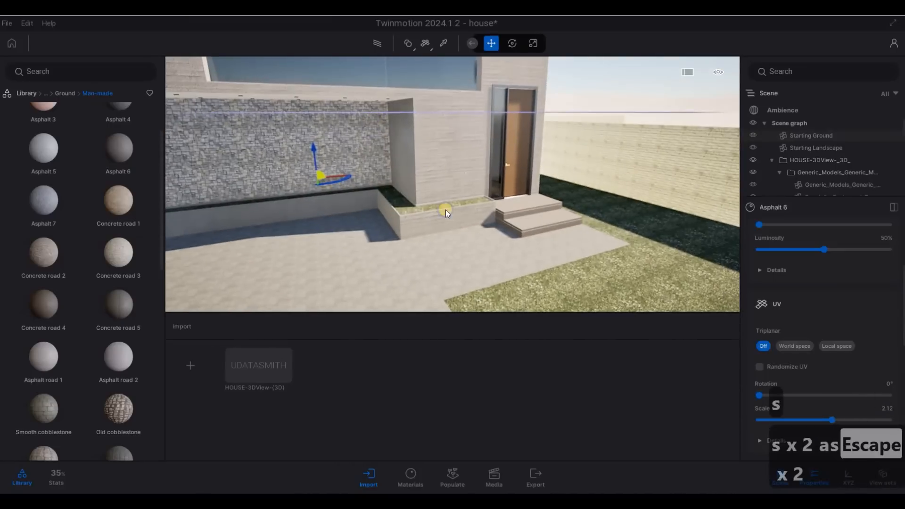
pyautogui.press('d')
pyautogui.press('s')
pyautogui.press('a')
pyautogui.press('Escape')
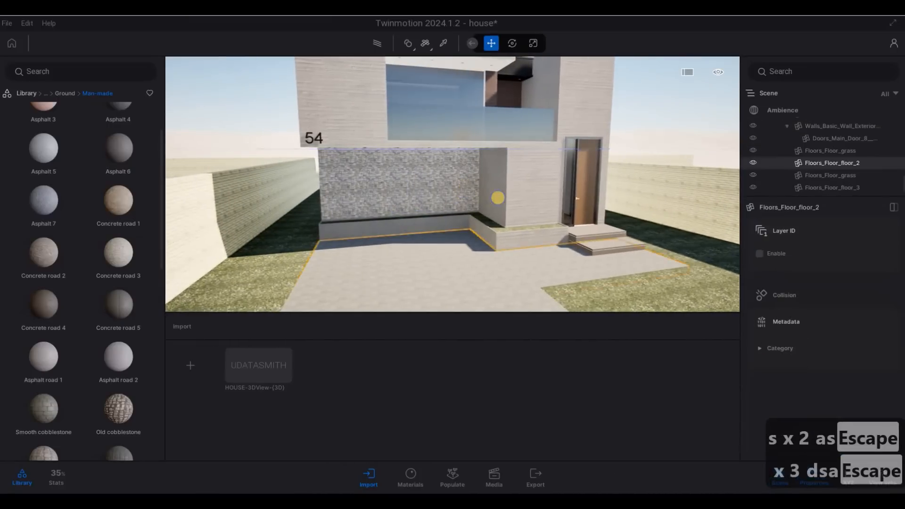
# Step: Frame the house front with the kerb visible and save the project
pyautogui.press('s')
pyautogui.press('d')
pyautogui.press('s')
pyautogui.press('a')
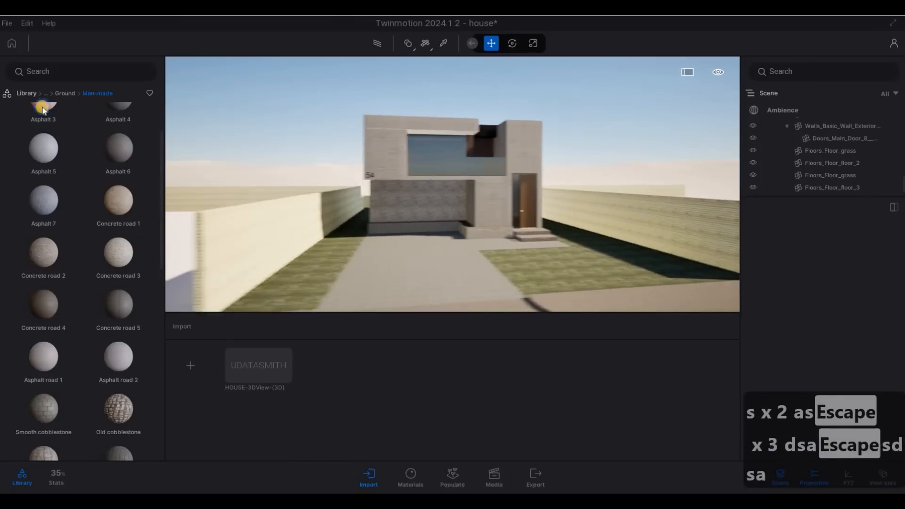
pyautogui.press('e')
pyautogui.press('d')
pyautogui.press('q')
pyautogui.click(7, 23)
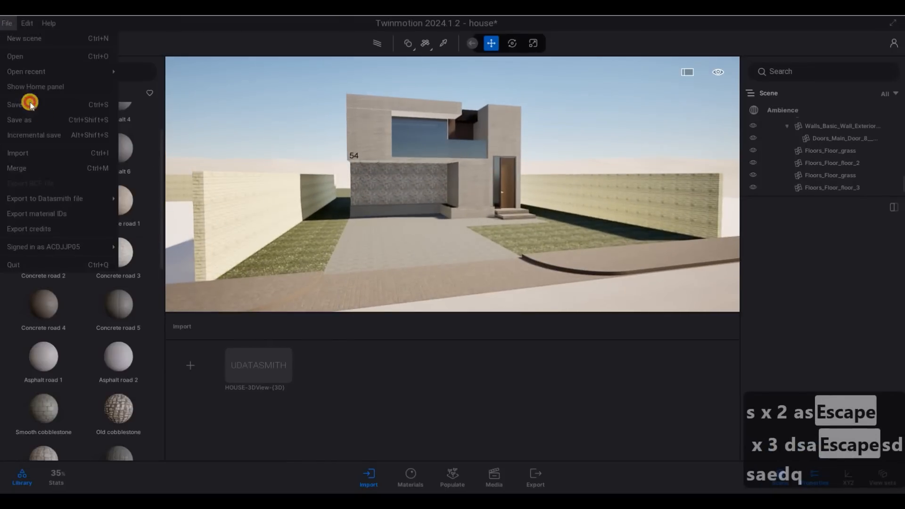
pyautogui.click(29, 103)
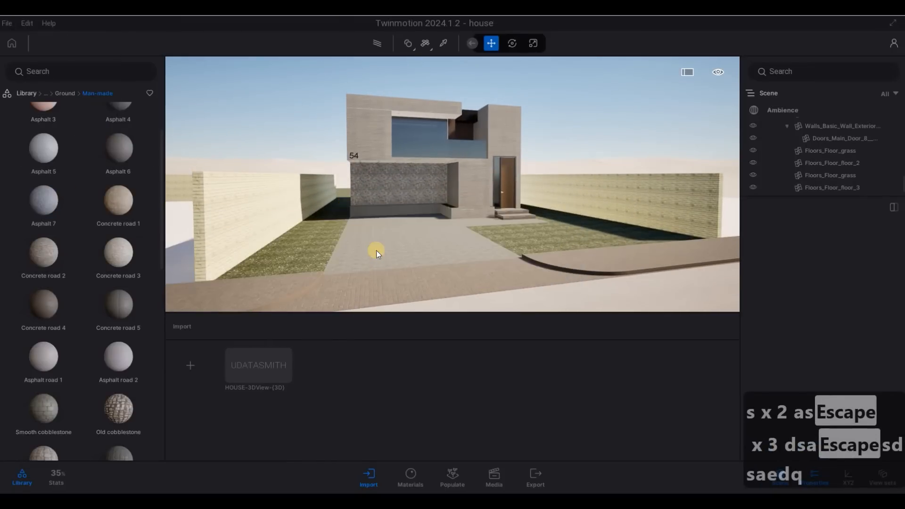
# Step: Walk the view around the house front and select the front lawn floor
pyautogui.press('d')
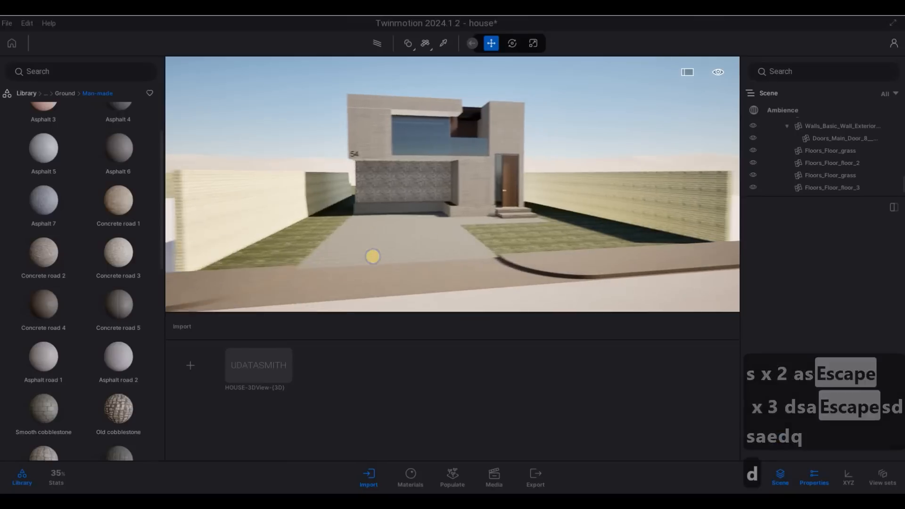
pyautogui.press('a')
pyautogui.press('a')
pyautogui.press('w')
pyautogui.press('w')
pyautogui.press('w')
pyautogui.press('w')
pyautogui.press('w')
pyautogui.press('w')
pyautogui.press('w')
pyautogui.press('w')
pyautogui.press('w')
pyautogui.press('w')
pyautogui.press('w')
pyautogui.press('w')
pyautogui.press('w')
pyautogui.press('w')
pyautogui.press('w')
pyautogui.press('w')
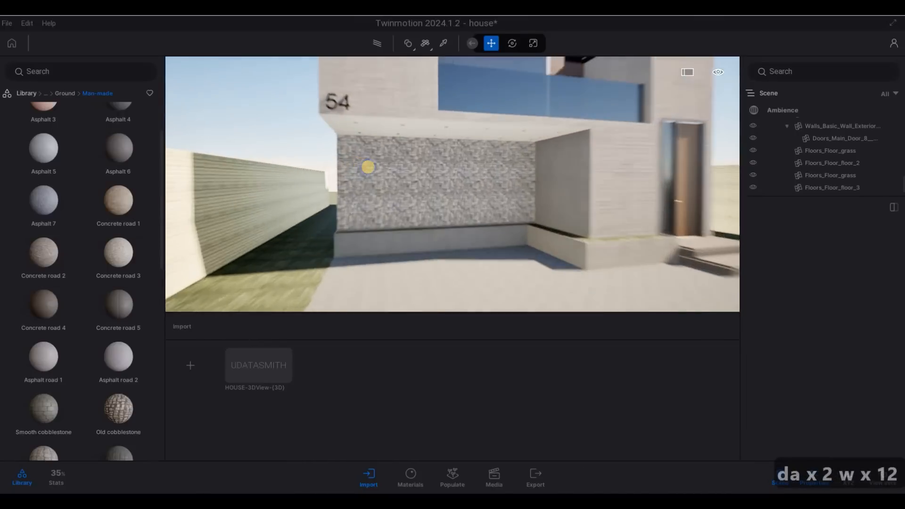
pyautogui.press('s')
pyautogui.press('s')
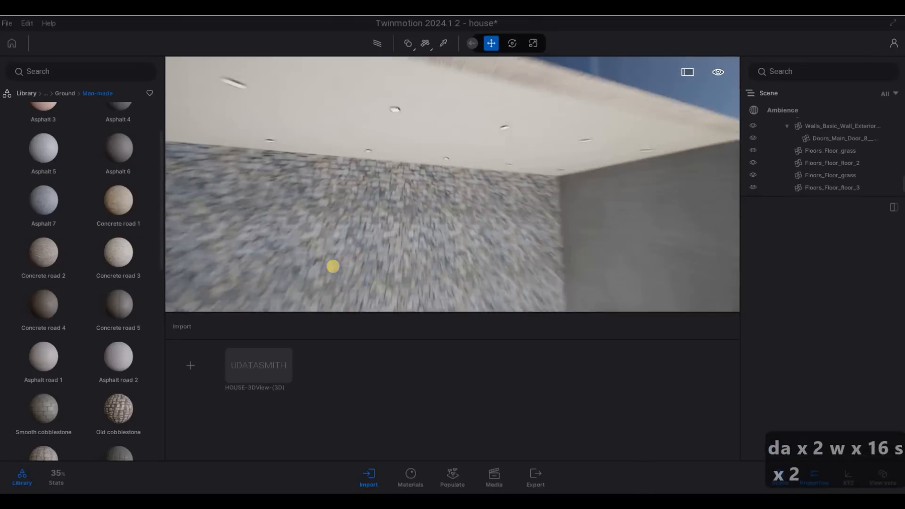
pyautogui.press('d')
pyautogui.press('s')
pyautogui.press('a')
pyautogui.press('d')
pyautogui.press('s')
pyautogui.press('a')
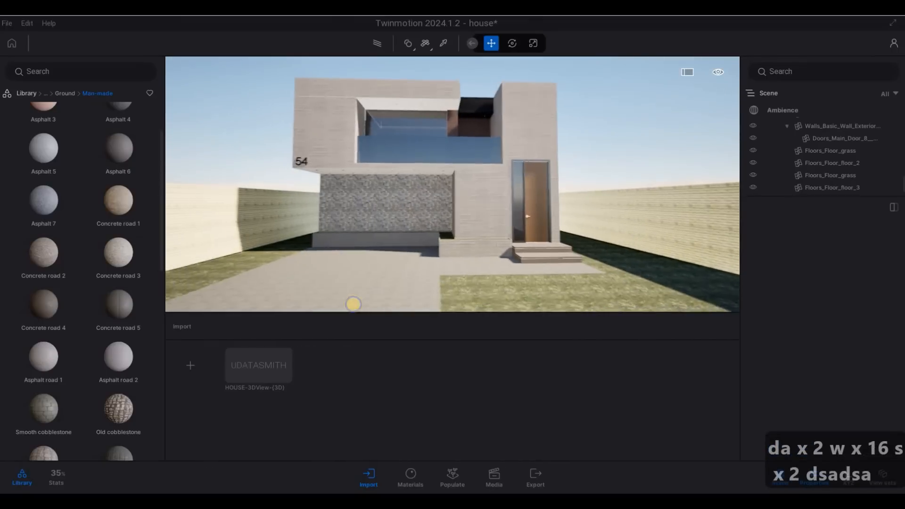
pyautogui.press('w')
pyautogui.press('a')
pyautogui.press('s')
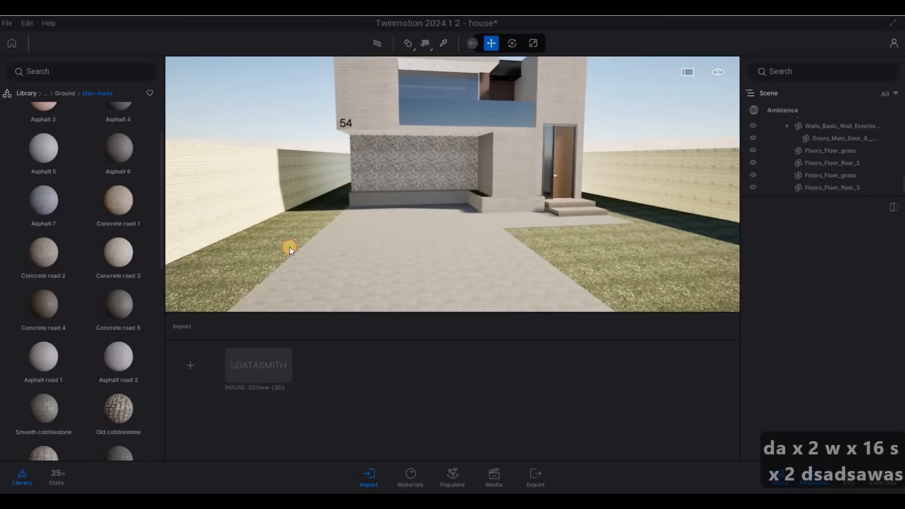
pyautogui.press('s')
pyautogui.click(289, 246)
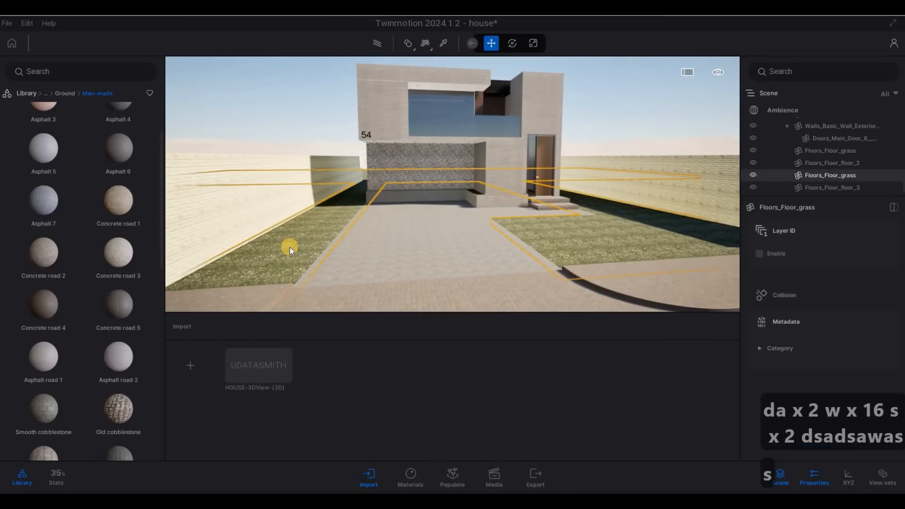
# Step: Dismiss the lawn floor's action menu, deselect it, and switch Populate to Scatter placement
pyautogui.rightClick(805, 178)
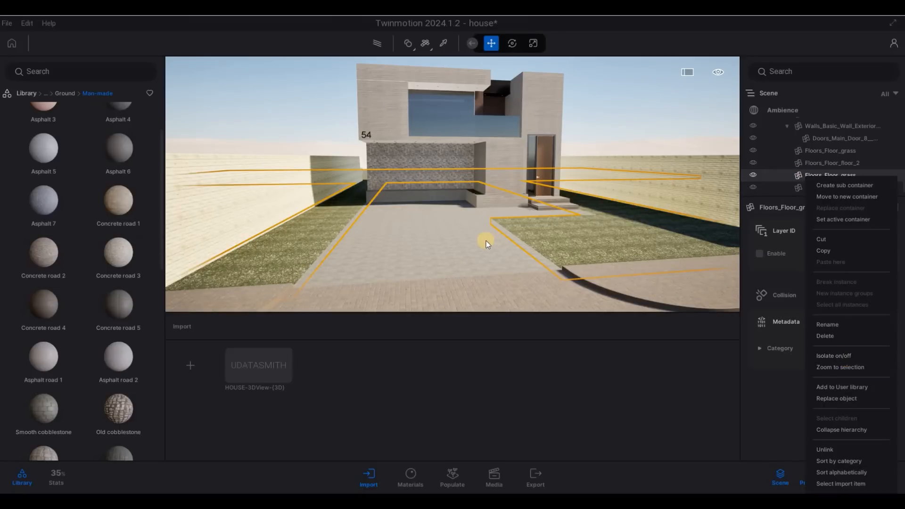
pyautogui.press('Escape')
pyautogui.press('Escape')
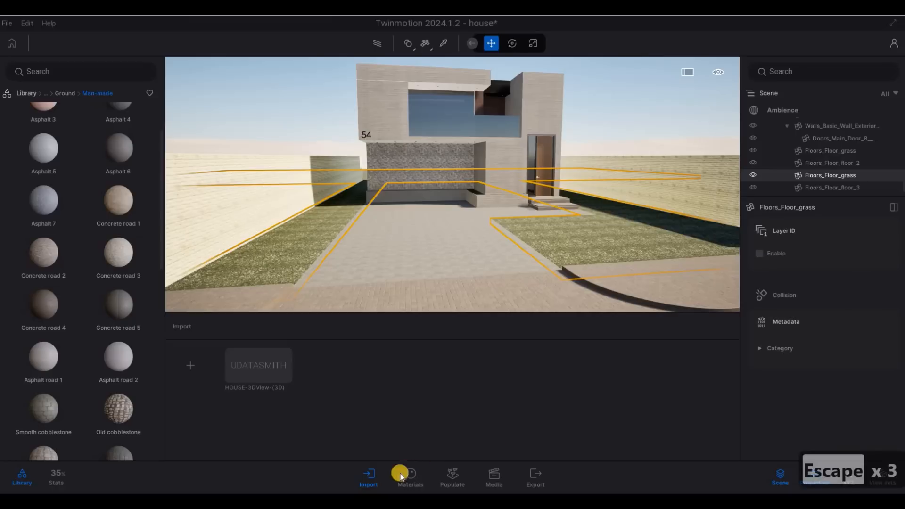
pyautogui.press('Escape')
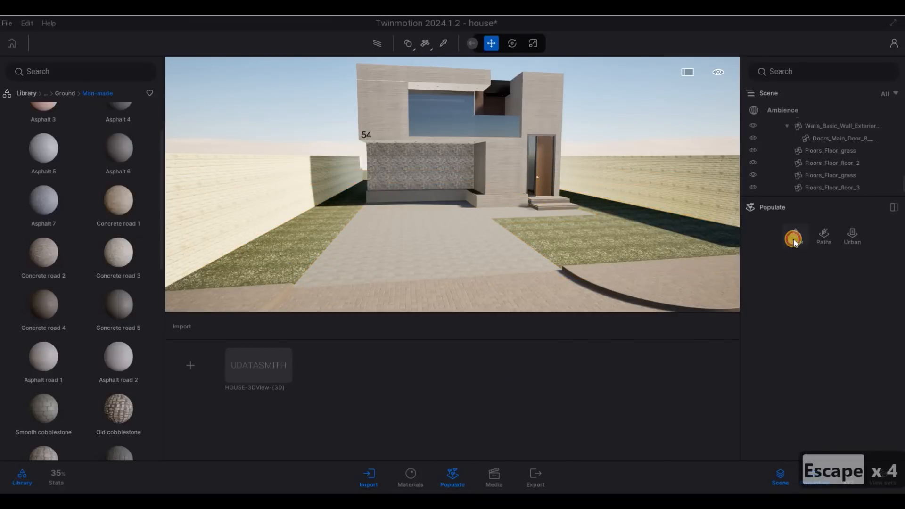
pyautogui.click(800, 253)
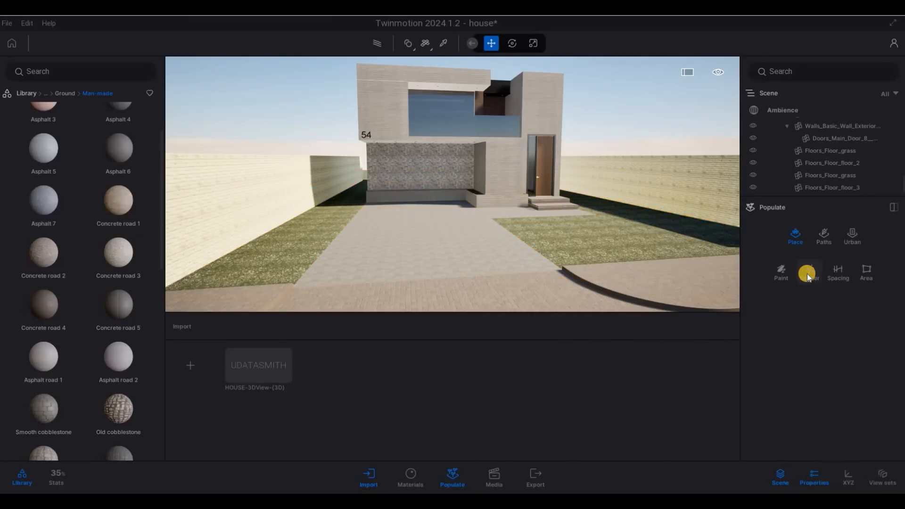
pyautogui.click(806, 274)
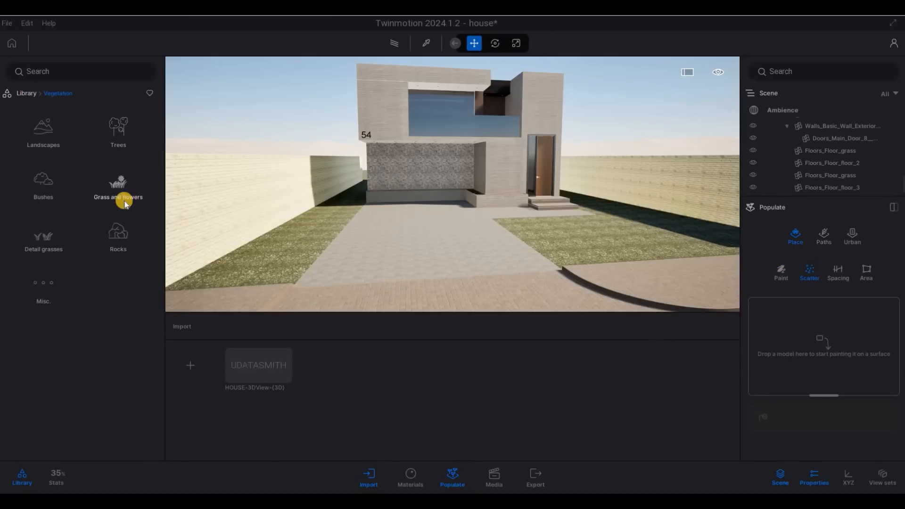
# Step: Add Lawn 01 from Grass and flowers to the scatter set nine times, then select all
pyautogui.click(98, 193)
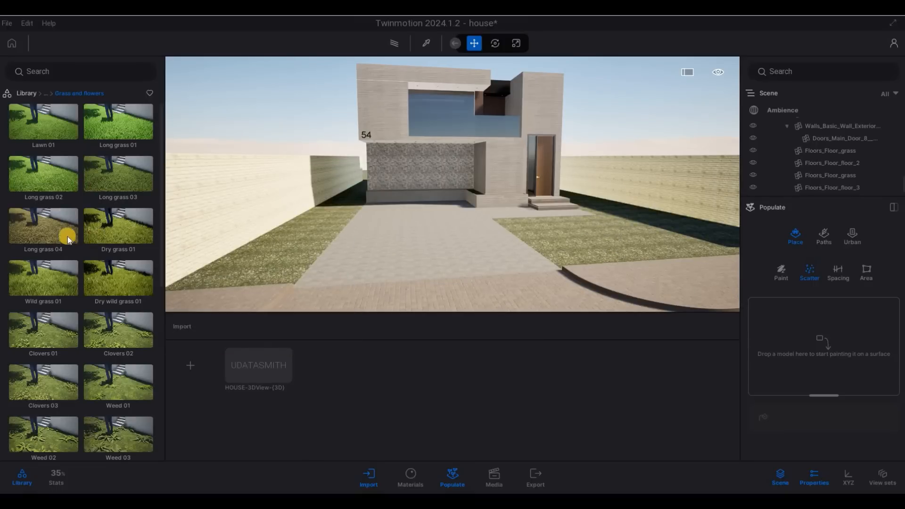
pyautogui.moveTo(49, 130); pyautogui.dragTo(819, 348)
pyautogui.moveTo(47, 126); pyautogui.dragTo(792, 347)
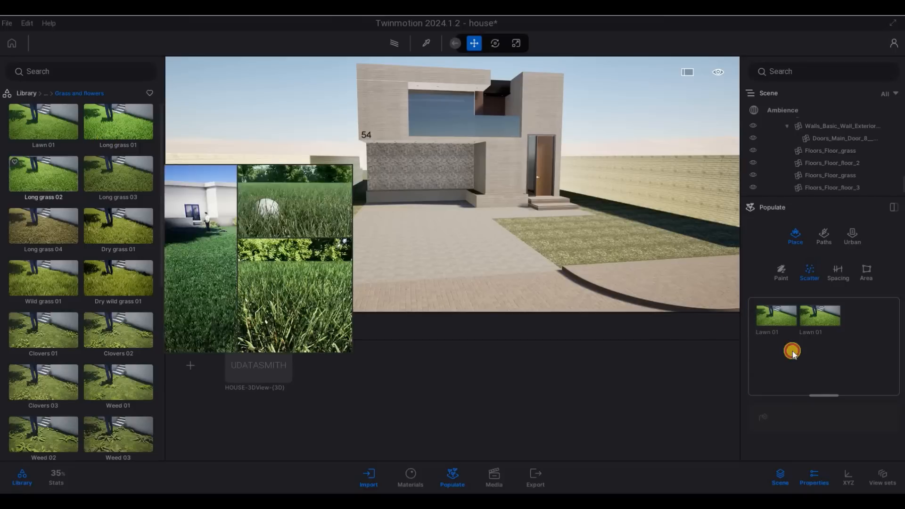
pyautogui.moveTo(41, 127); pyautogui.dragTo(800, 347)
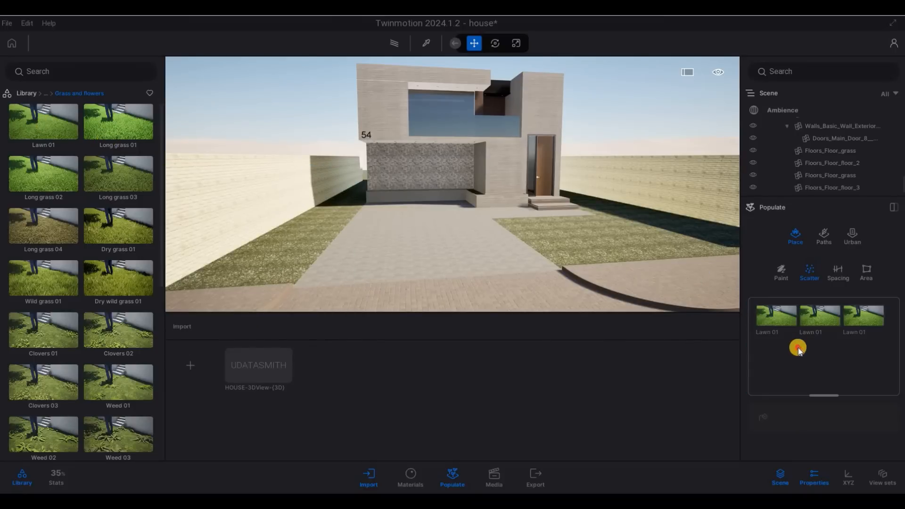
pyautogui.moveTo(64, 128); pyautogui.dragTo(788, 337)
pyautogui.moveTo(40, 137); pyautogui.dragTo(840, 357)
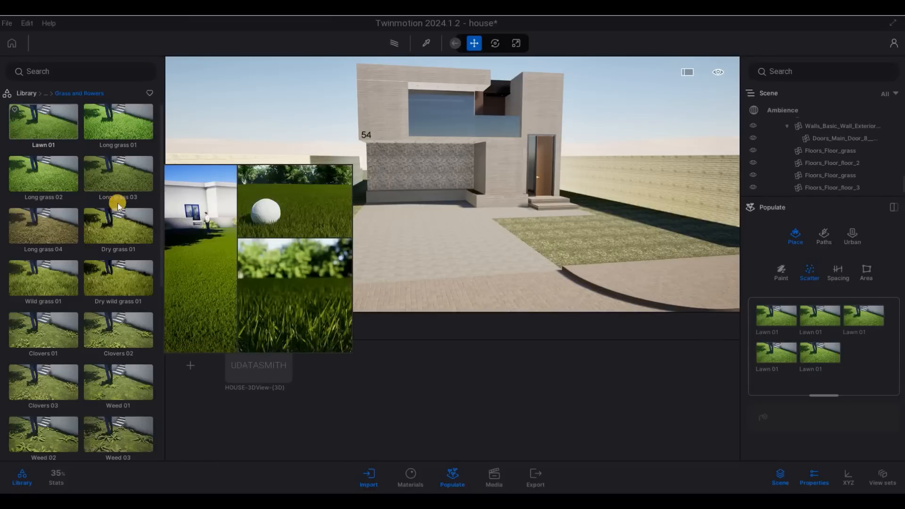
pyautogui.moveTo(35, 123); pyautogui.dragTo(705, 353)
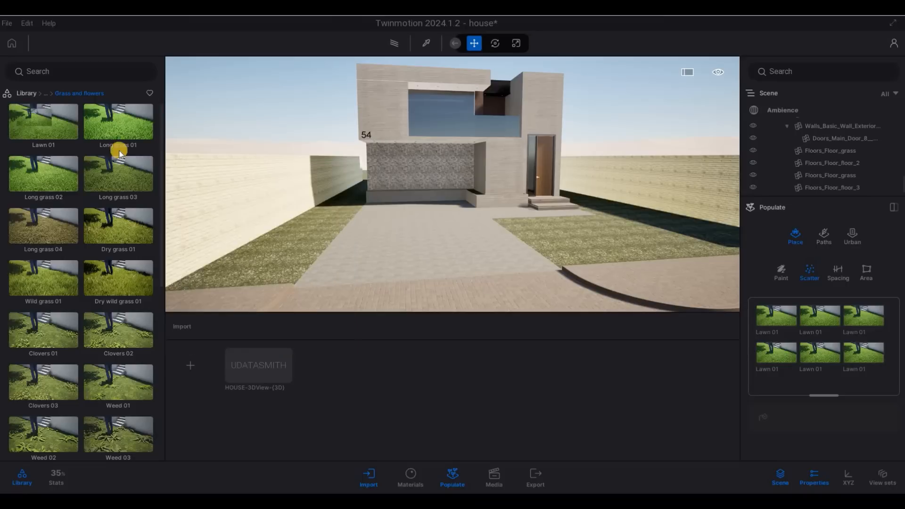
pyautogui.moveTo(60, 123); pyautogui.dragTo(766, 344)
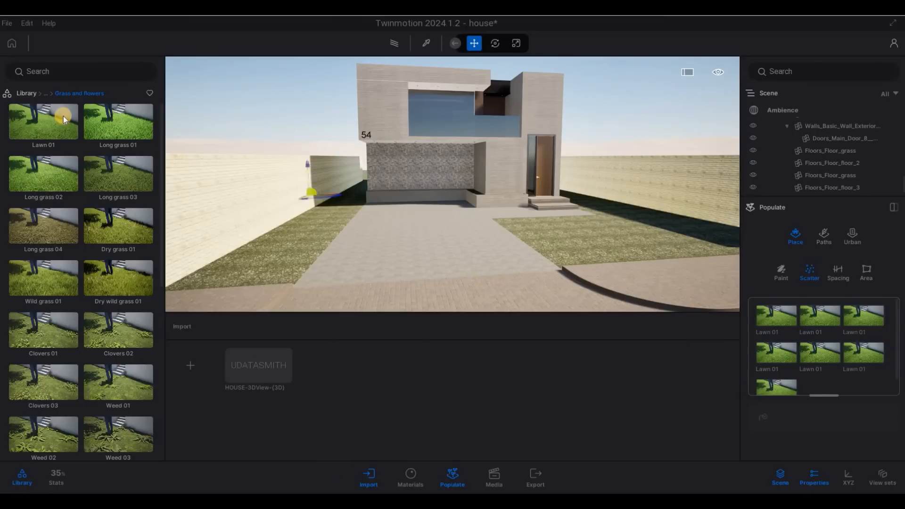
pyautogui.moveTo(44, 122); pyautogui.dragTo(857, 348)
pyautogui.moveTo(42, 122); pyautogui.dragTo(781, 321)
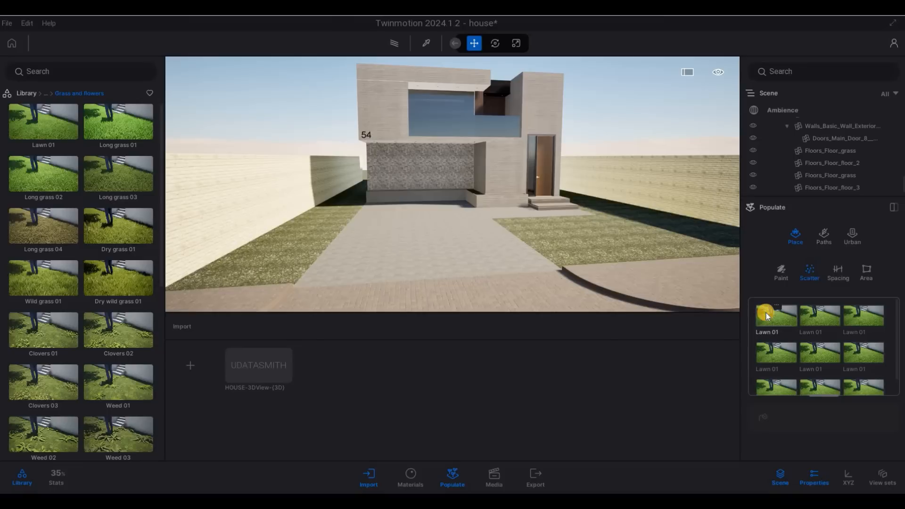
pyautogui.scroll(-2, 766, 311)
pyautogui.scroll(2, 817, 354)
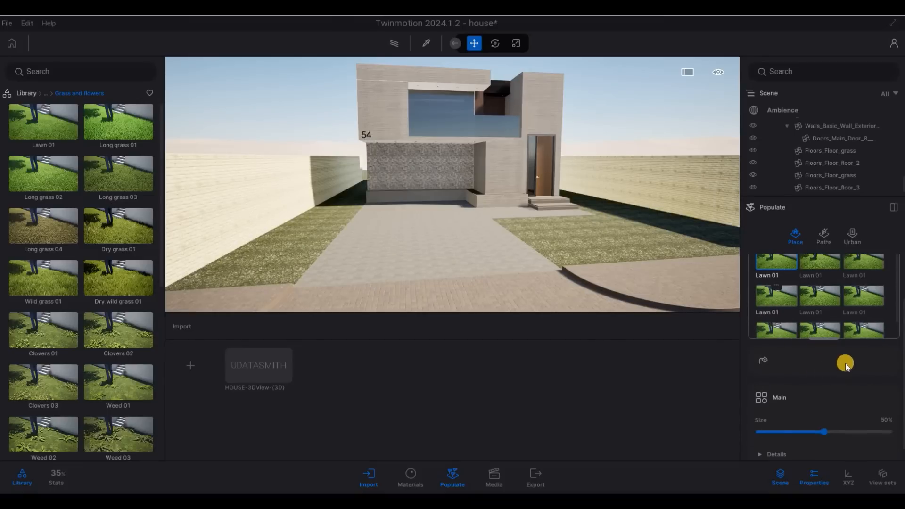
pyautogui.scroll(-1, 854, 358)
pyautogui.hotkey('ctrl', 'a')
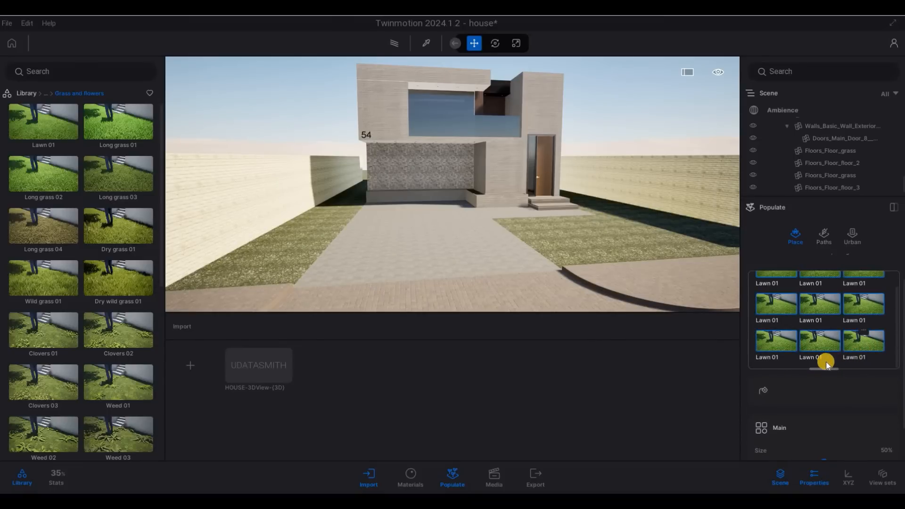
pyautogui.scroll(-1, 825, 393)
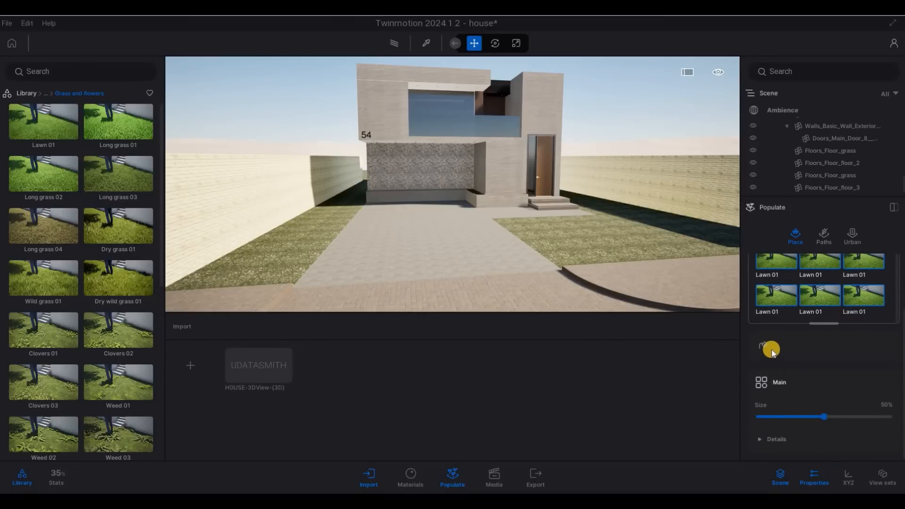
# Step: Paint Lawn 01 grass onto the lawn beside the driveway
pyautogui.click(763, 345)
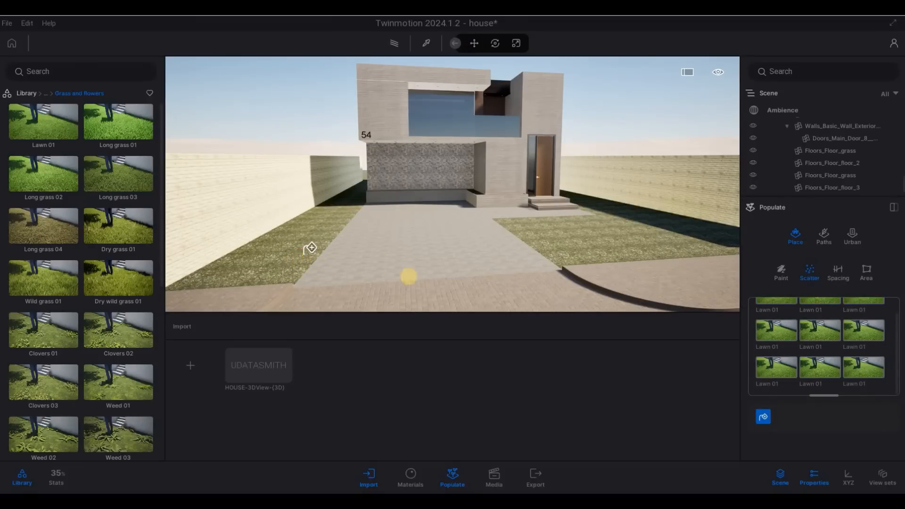
pyautogui.click(310, 248)
pyautogui.press('a')
pyautogui.press('a')
pyautogui.press('w')
pyautogui.press('w')
pyautogui.press('e')
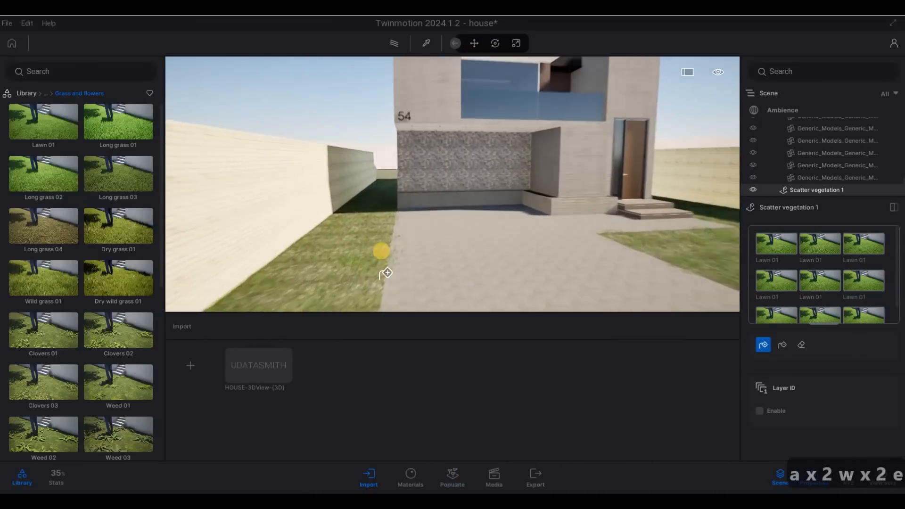
pyautogui.press('a')
pyautogui.press('e')
pyautogui.press('q')
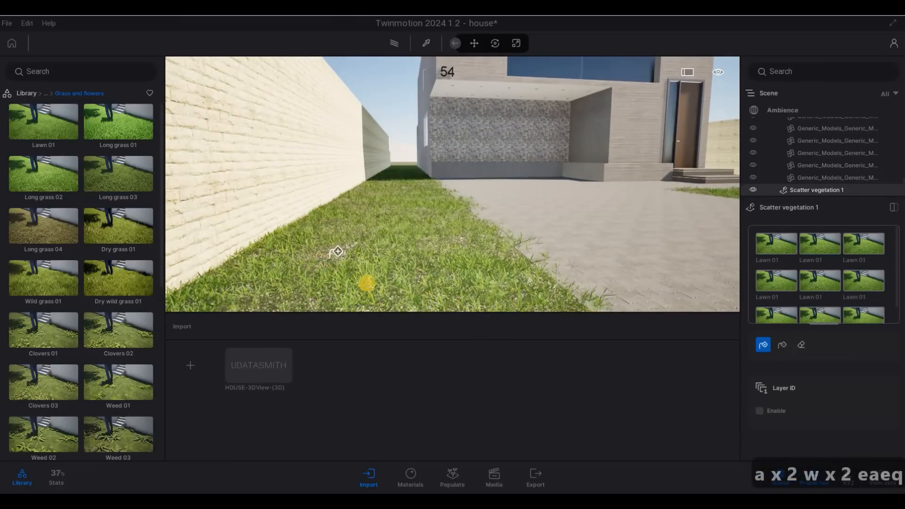
# Step: Descend into the scattered grass for a close look, then back off along the lawn strip
pyautogui.press('a')
pyautogui.press('w')
pyautogui.press('e')
pyautogui.press('a')
pyautogui.press('a')
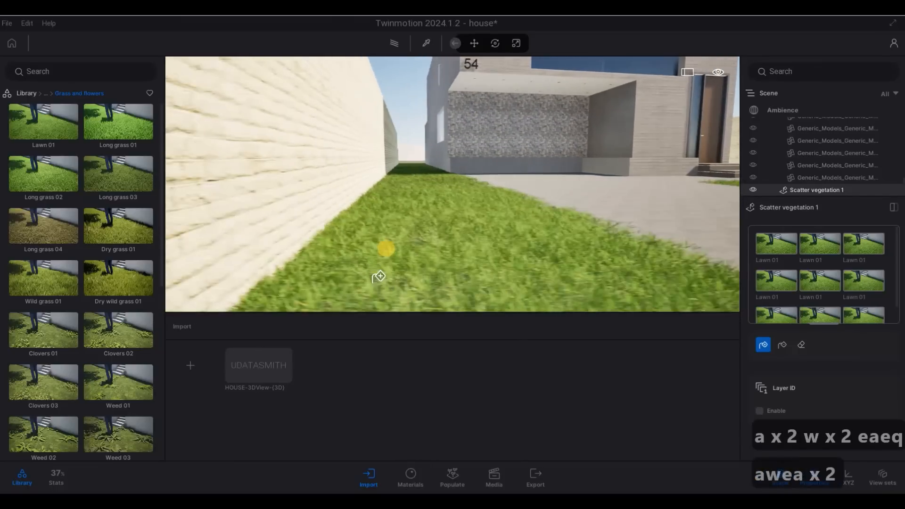
pyautogui.press('w')
pyautogui.press('e')
pyautogui.press('s')
pyautogui.press('q')
pyautogui.press('d')
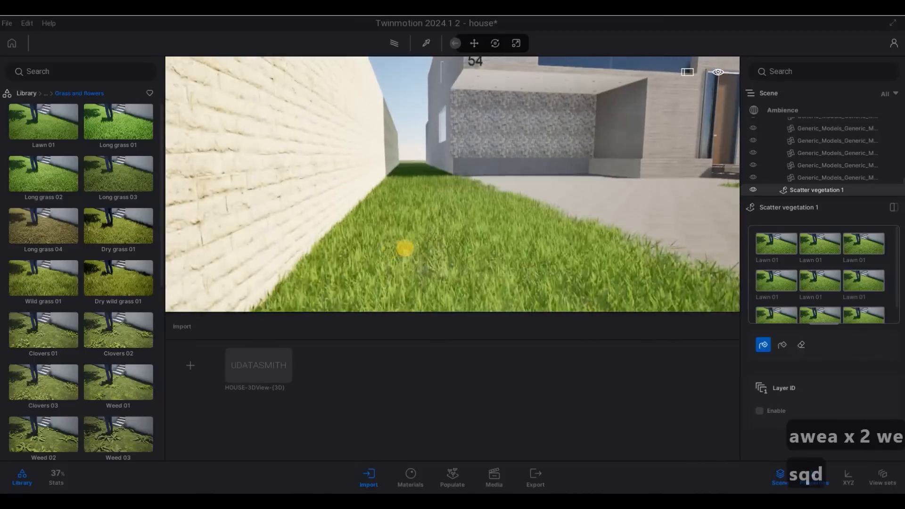
pyautogui.press('s')
pyautogui.press('d')
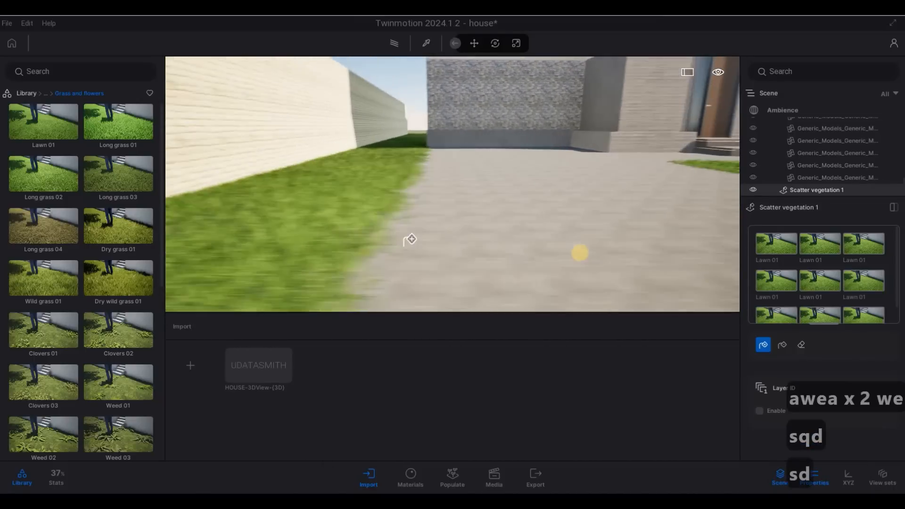
pyautogui.press('s')
pyautogui.press('a')
pyautogui.press('w')
# Step: Pull back to a wide view of the house front door and driveway
pyautogui.press('d')
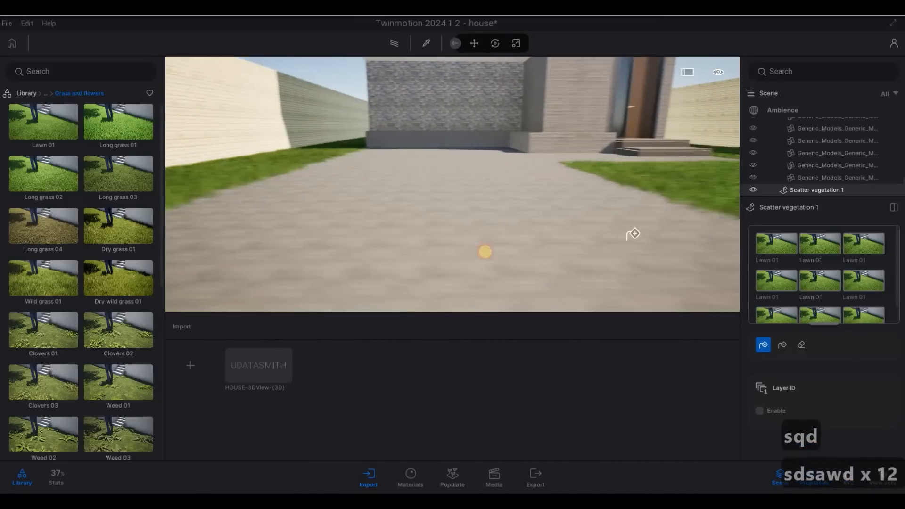
pyautogui.press('w')
pyautogui.press('s')
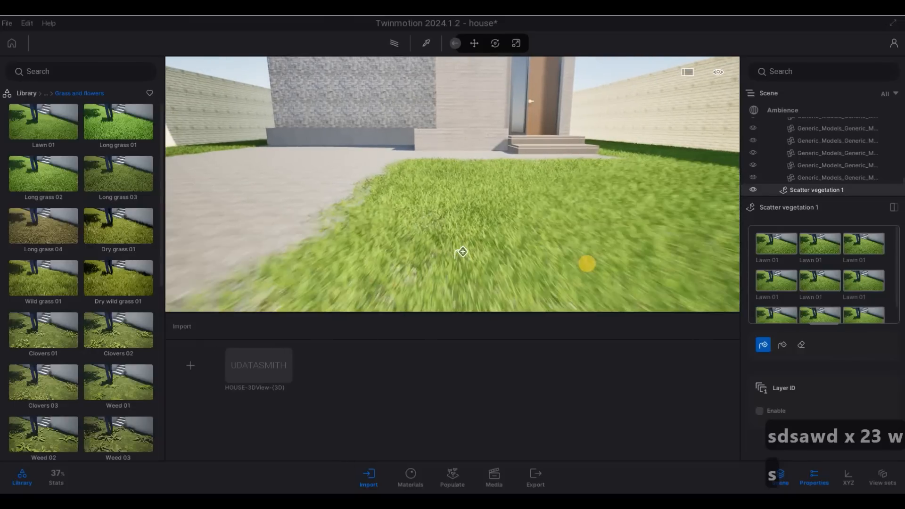
pyautogui.press('a')
pyautogui.press('s')
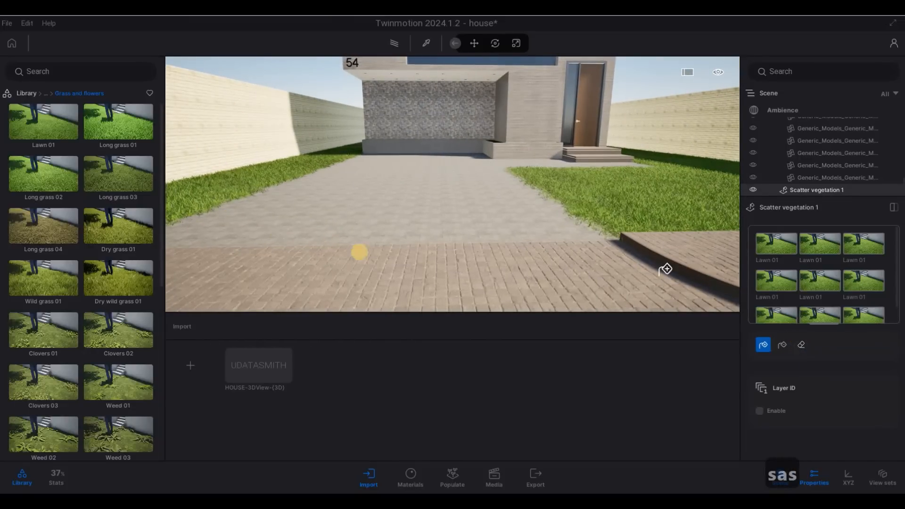
pyautogui.press('a')
pyautogui.press('w')
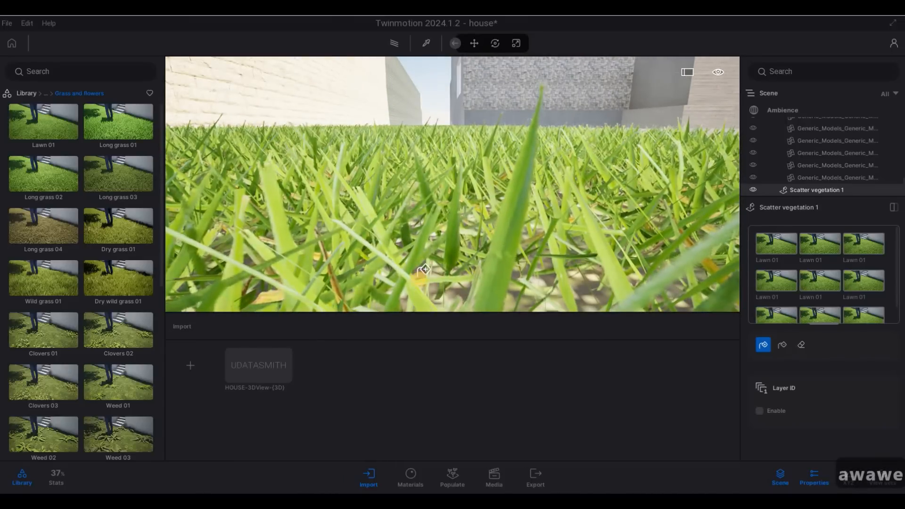
pyautogui.press('s')
pyautogui.press('q')
pyautogui.press('s')
pyautogui.press('d')
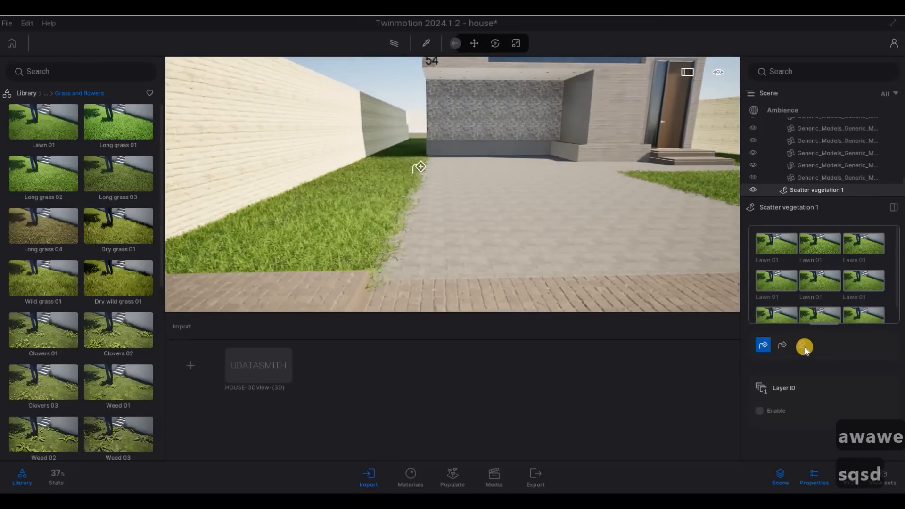
# Step: Switch to the Eraser with a smaller brush and clear grass spilling onto the paving
pyautogui.click(801, 343)
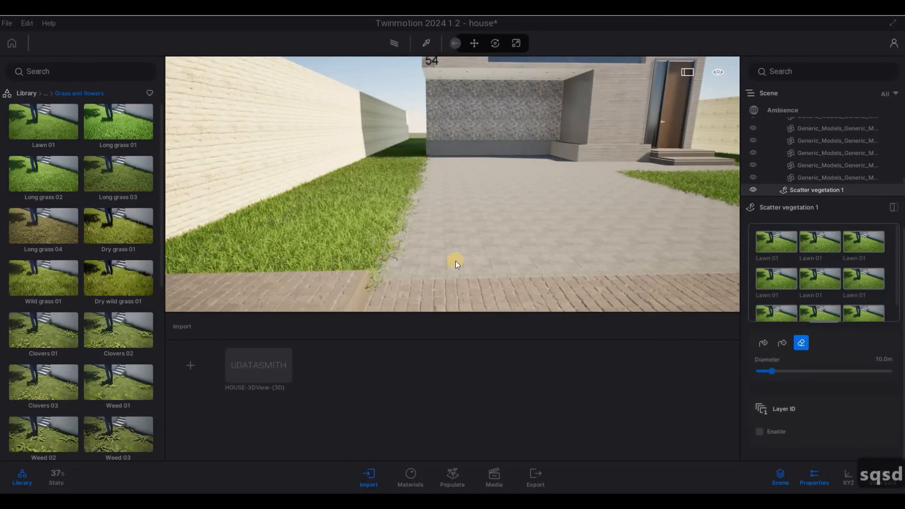
pyautogui.moveTo(777, 367); pyautogui.dragTo(759, 369)
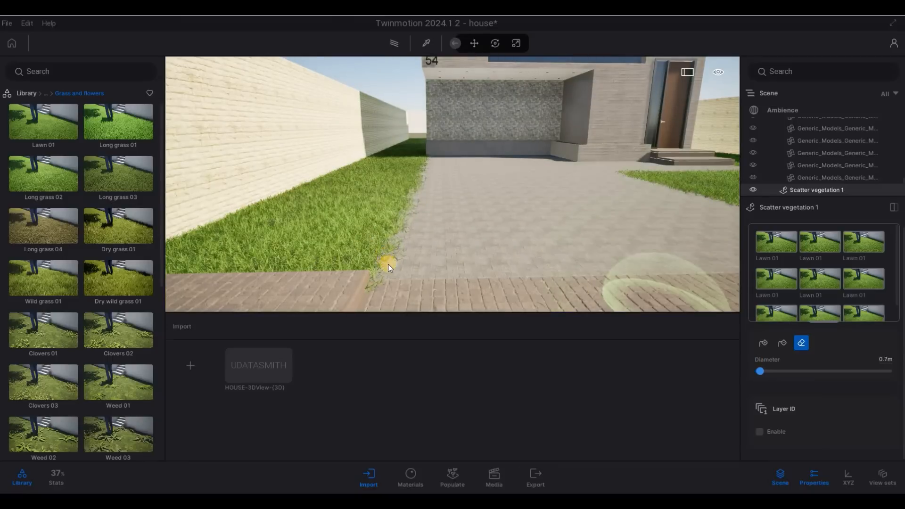
pyautogui.moveTo(390, 276)
pyautogui.mouseDown()
pyautogui.moveTo(389, 286)
pyautogui.moveTo(393, 256)
pyautogui.mouseUp()
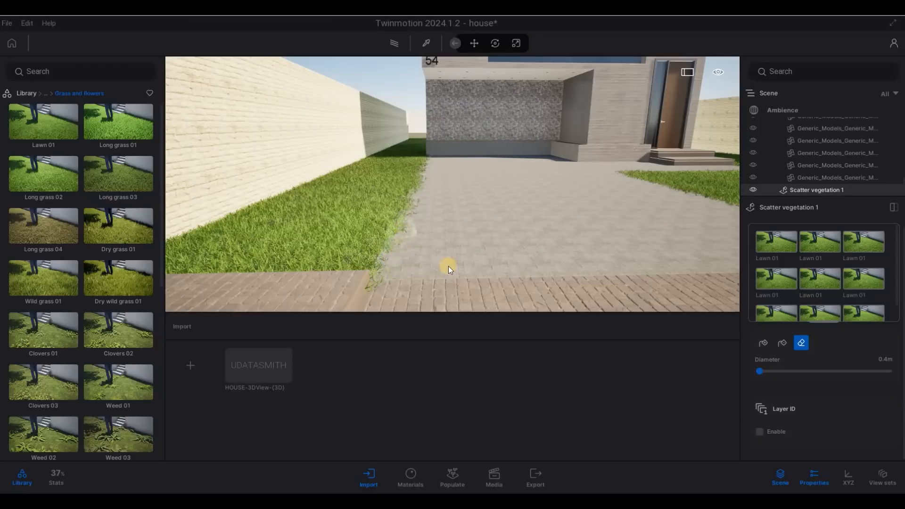
# Step: Erase more stray Lawn 01 blades along the driveway's brick paving edge
pyautogui.press('w')
pyautogui.press('w')
pyautogui.press('a')
pyautogui.press('w')
pyautogui.press('e')
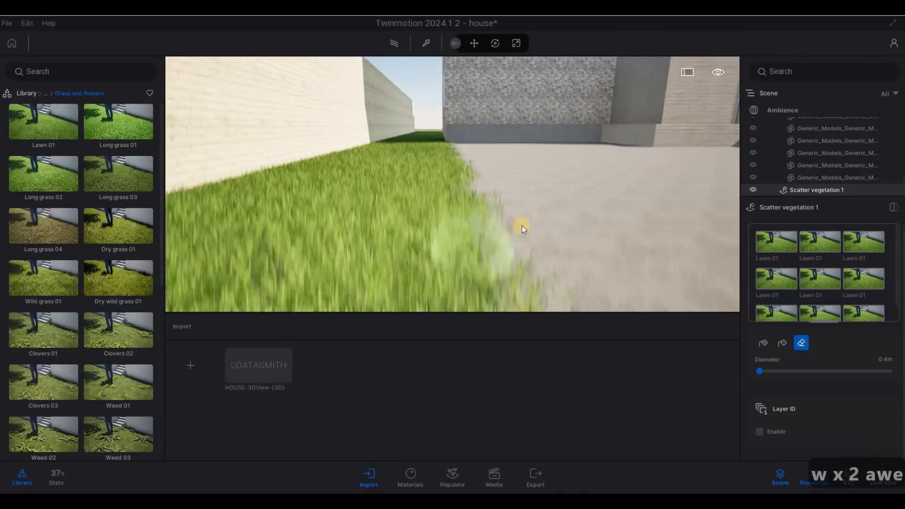
pyautogui.moveTo(505, 194)
pyautogui.mouseDown()
pyautogui.moveTo(491, 177)
pyautogui.moveTo(496, 205)
pyautogui.moveTo(531, 245)
pyautogui.moveTo(508, 255)
pyautogui.moveTo(403, 233)
pyautogui.moveTo(385, 292)
pyautogui.moveTo(380, 281)
pyautogui.mouseUp()
pyautogui.press('s')
pyautogui.press('d')
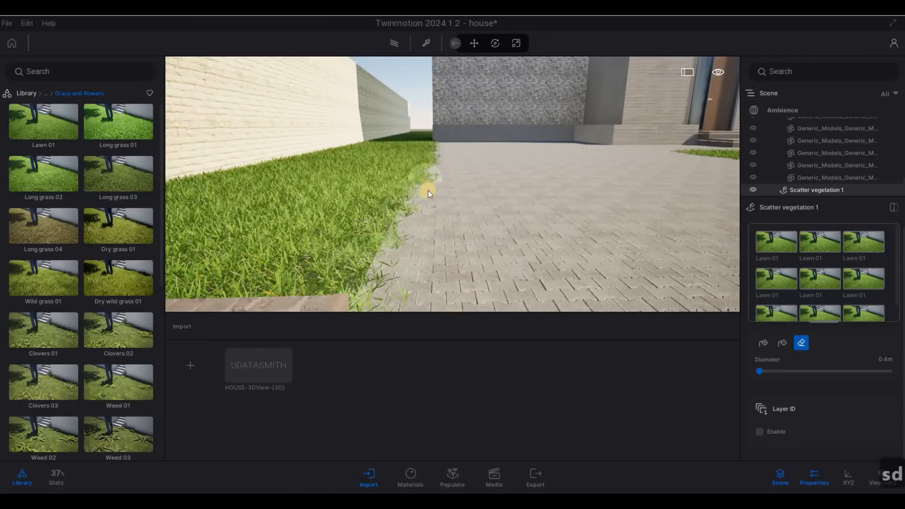
pyautogui.press('w')
pyautogui.press('w')
pyautogui.press('a')
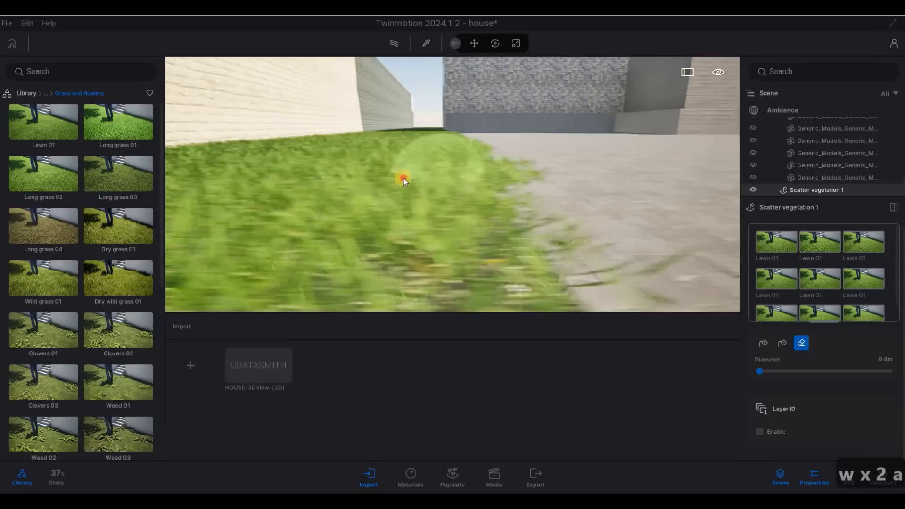
pyautogui.press('d')
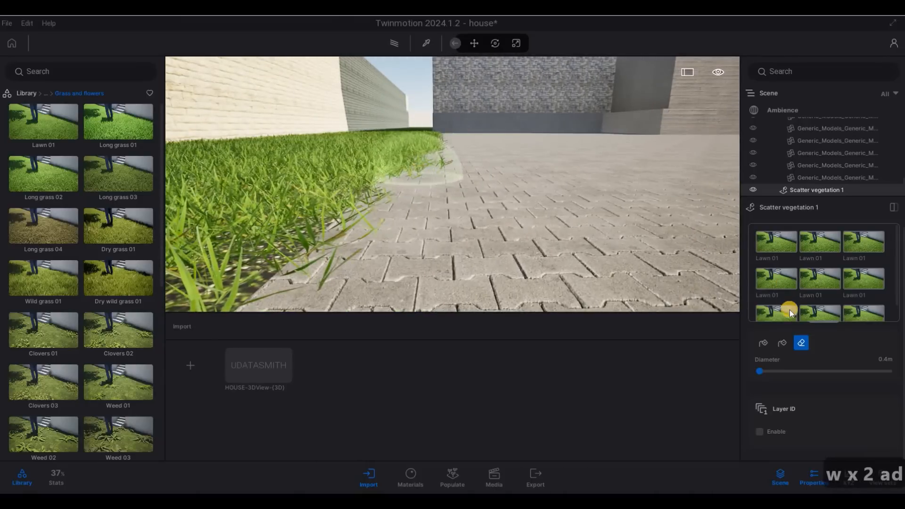
# Step: Fly the camera down to the concrete planter beside the stone wall
pyautogui.press('w')
pyautogui.press('q')
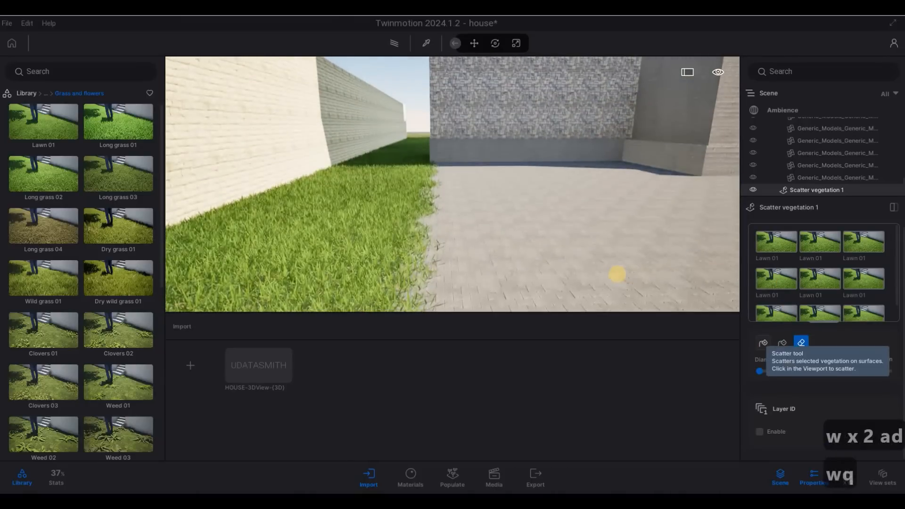
pyautogui.press('w')
pyautogui.press('q')
pyautogui.press('d')
pyautogui.press('q')
pyautogui.press('w')
pyautogui.press('q')
pyautogui.press('w')
pyautogui.press('e')
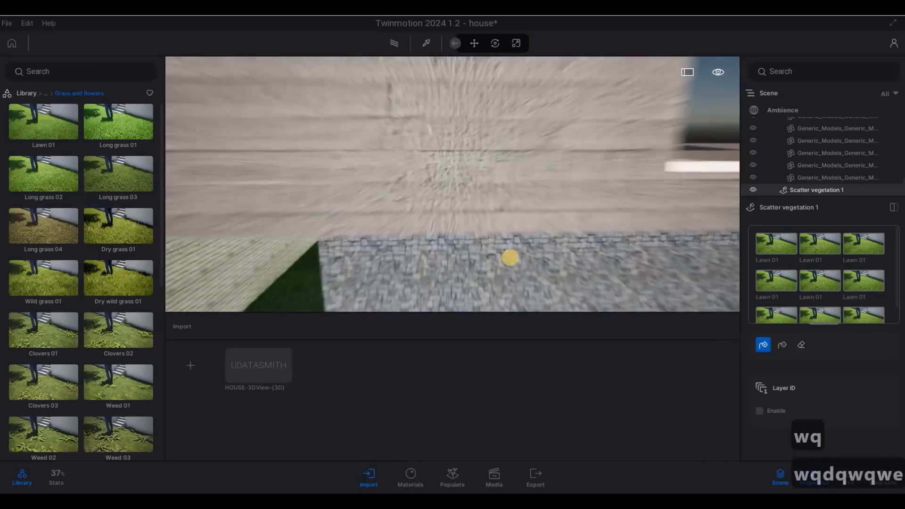
pyautogui.press('a')
pyautogui.press('w')
pyautogui.press('e')
pyautogui.press('e')
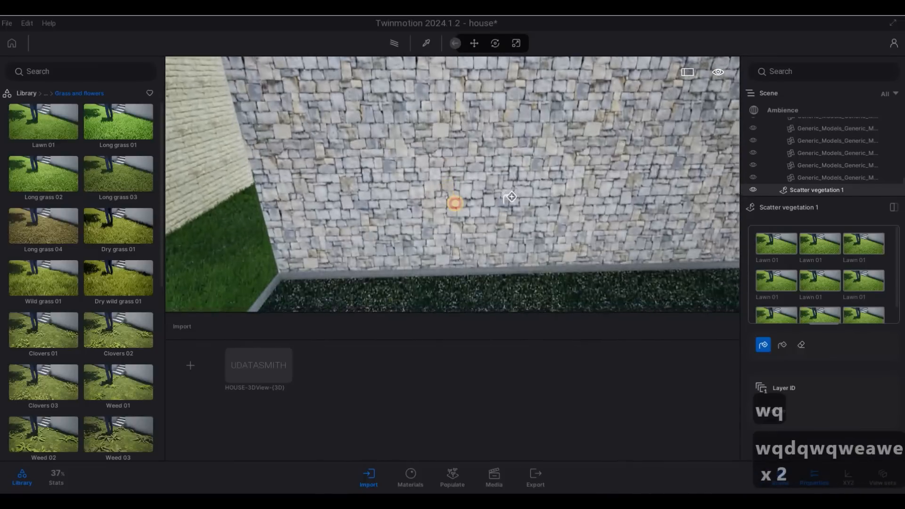
pyautogui.moveTo(454, 203); pyautogui.dragTo(454, 110, button='middle')
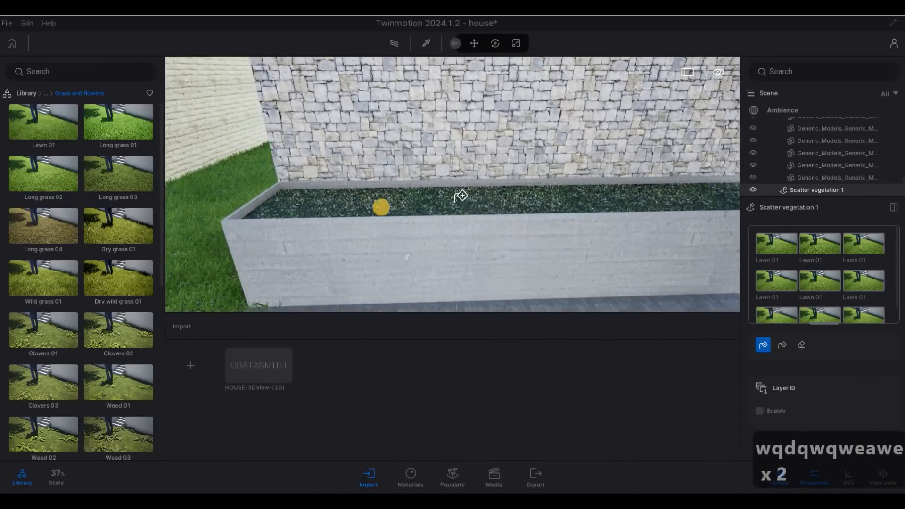
# Step: Scatter Lawn 01 grass across the planter bed and review it from above
pyautogui.moveTo(461, 195); pyautogui.dragTo(447, 195)
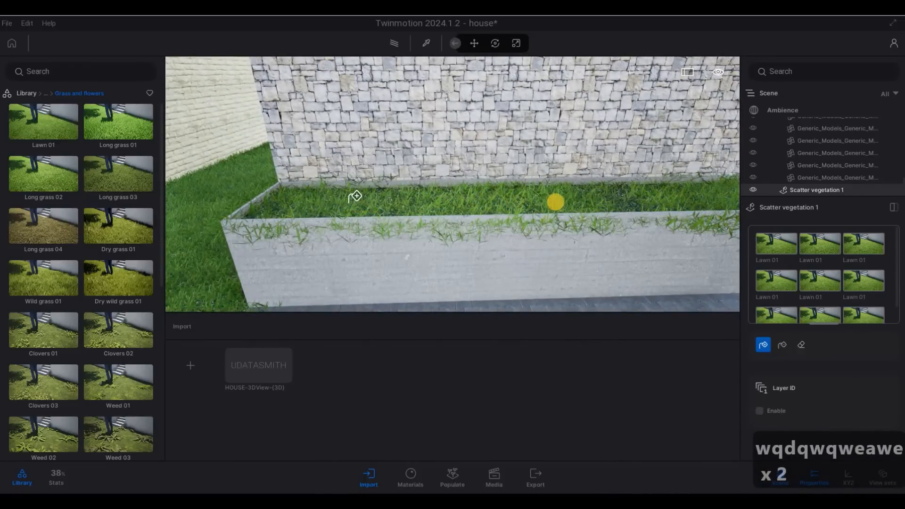
pyautogui.press('d')
pyautogui.press('d')
pyautogui.press('d')
pyautogui.press('s')
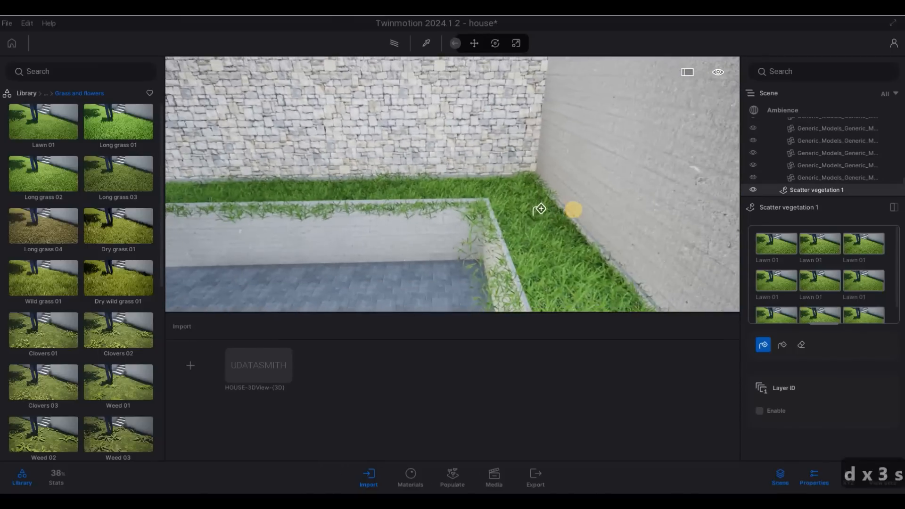
pyautogui.press('s')
pyautogui.press('e')
pyautogui.press('e')
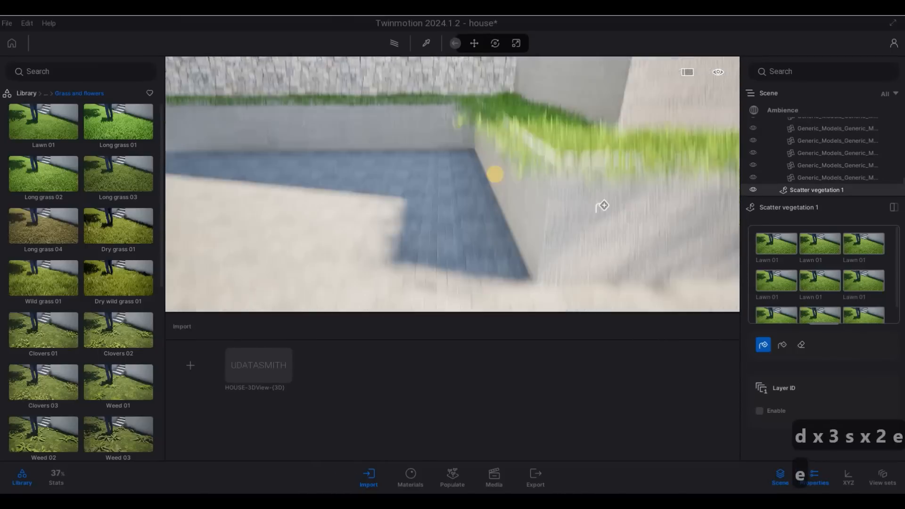
pyautogui.press('d')
pyautogui.press('s')
pyautogui.press('d')
pyautogui.press('q')
pyautogui.press('d')
pyautogui.press('d')
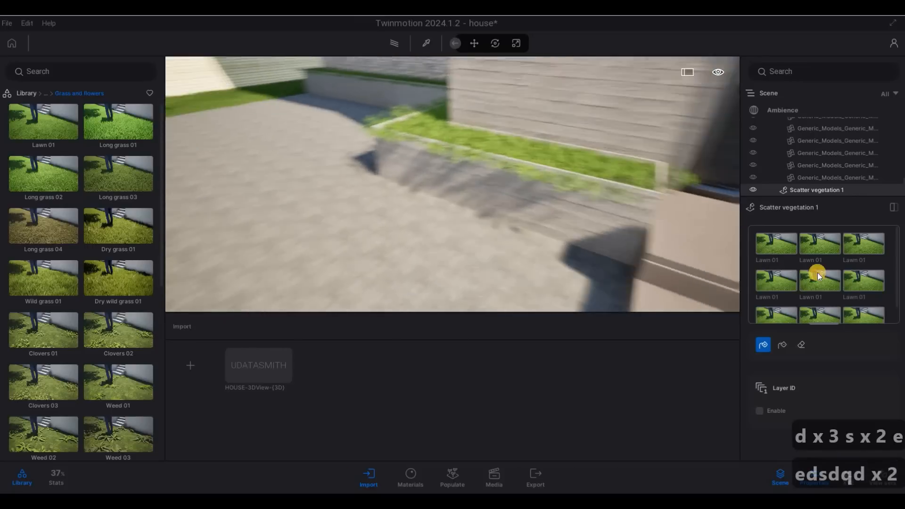
pyautogui.press('w')
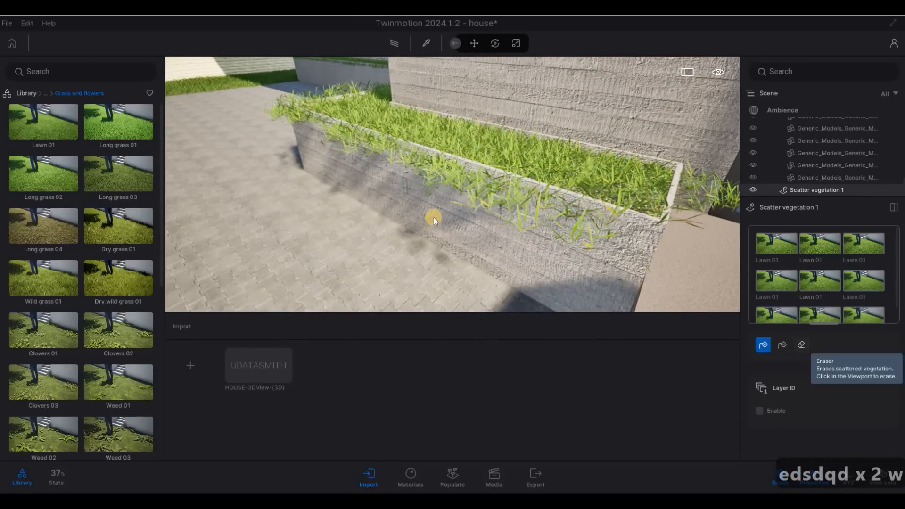
pyautogui.press('d')
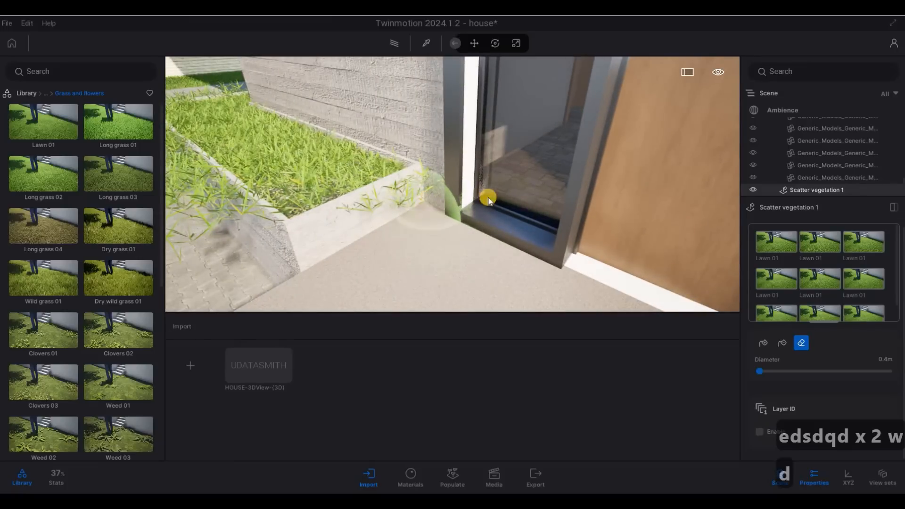
# Step: Erase grass hanging over the first planter's front face and corner
pyautogui.press('s')
pyautogui.moveTo(638, 211); pyautogui.dragTo(601, 190, button='right')
pyautogui.press('a')
pyautogui.press('a')
pyautogui.press('w')
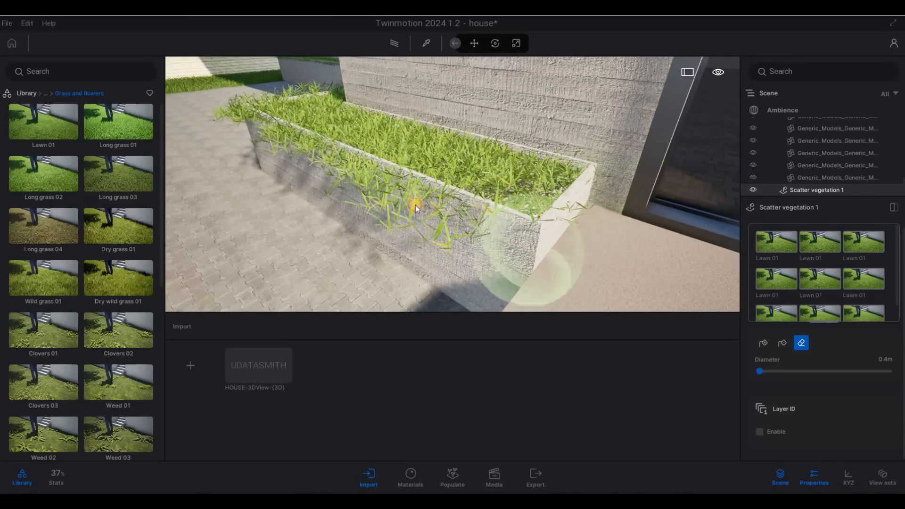
pyautogui.moveTo(414, 205)
pyautogui.mouseDown()
pyautogui.moveTo(247, 115)
pyautogui.moveTo(360, 163)
pyautogui.moveTo(240, 109)
pyautogui.mouseUp()
pyautogui.press('a')
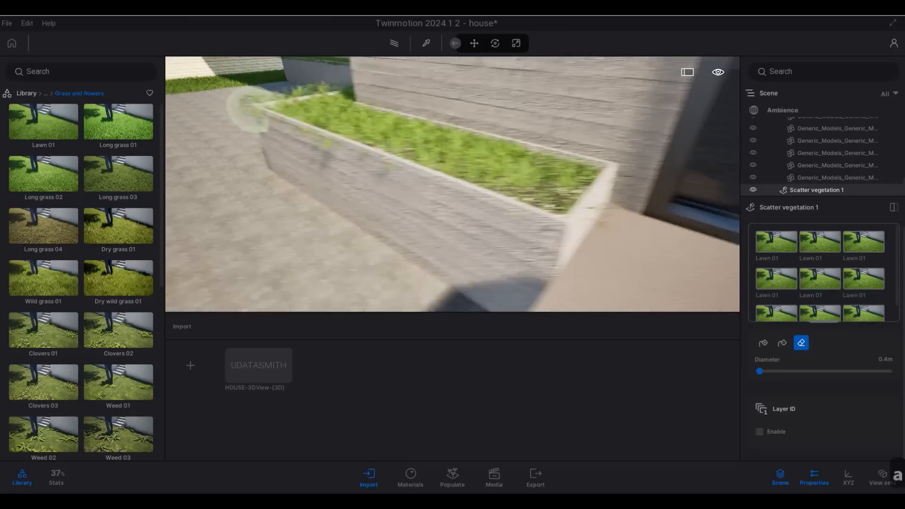
pyautogui.press('w')
pyautogui.moveTo(248, 107); pyautogui.dragTo(344, 178, button='right')
pyautogui.press('q')
pyautogui.press('d')
pyautogui.press('s')
pyautogui.press('q')
pyautogui.moveTo(367, 219)
pyautogui.mouseDown()
pyautogui.moveTo(372, 207)
pyautogui.moveTo(348, 89)
pyautogui.mouseUp()
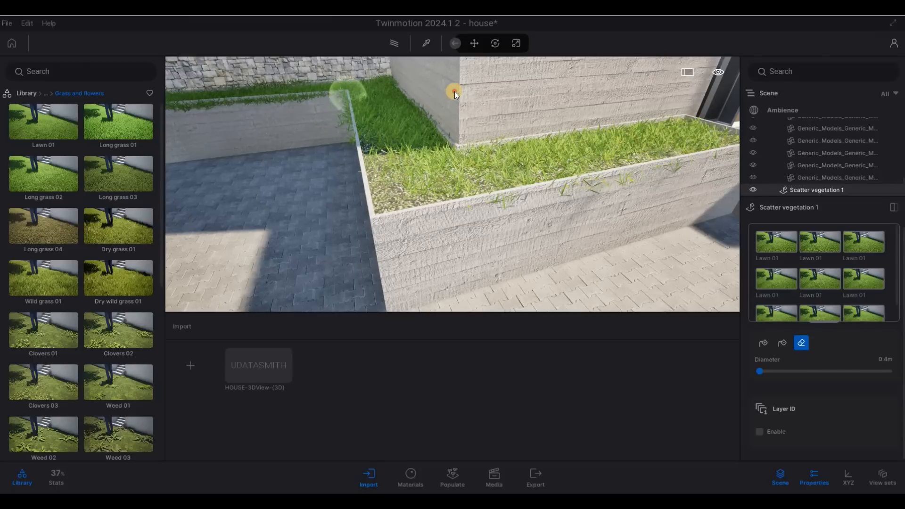
# Step: Clear overhanging tufts along the far and right planters' top edges and corner
pyautogui.press('a')
pyautogui.click(414, 97)
pyautogui.moveTo(414, 98)
pyautogui.mouseDown()
pyautogui.moveTo(204, 113)
pyautogui.moveTo(471, 117)
pyautogui.moveTo(484, 98)
pyautogui.moveTo(510, 110)
pyautogui.mouseUp()
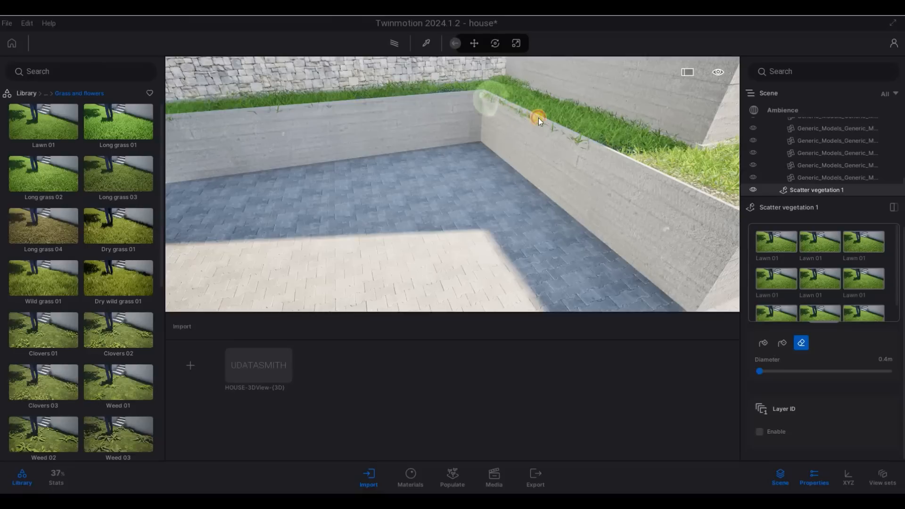
pyautogui.moveTo(572, 137)
pyautogui.mouseDown()
pyautogui.moveTo(582, 142)
pyautogui.moveTo(490, 95)
pyautogui.moveTo(538, 118)
pyautogui.moveTo(491, 99)
pyautogui.moveTo(508, 122)
pyautogui.mouseUp()
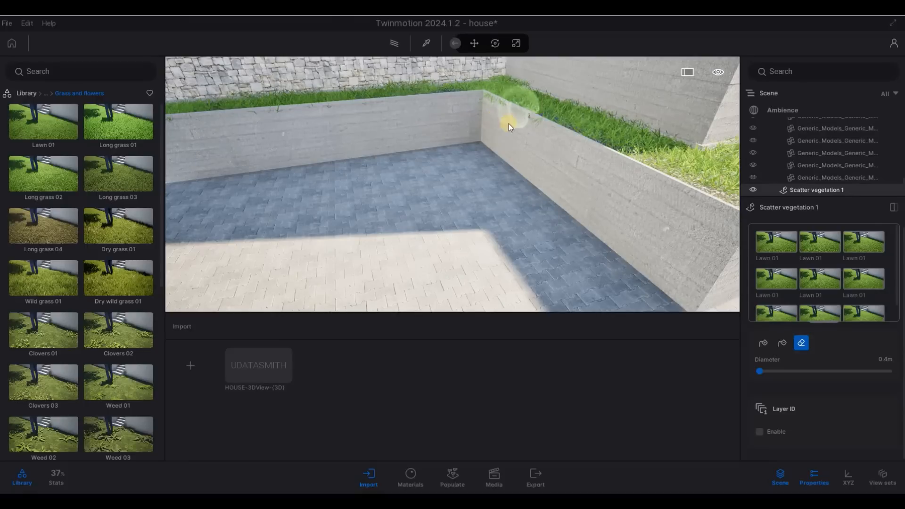
pyautogui.press('a')
pyautogui.press('a')
pyautogui.press('a')
pyautogui.press('a')
pyautogui.press('a')
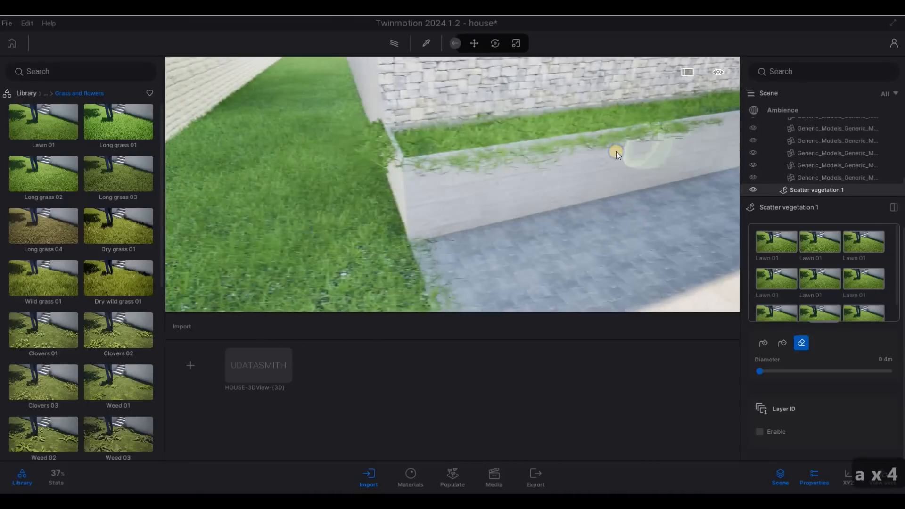
pyautogui.click(585, 99)
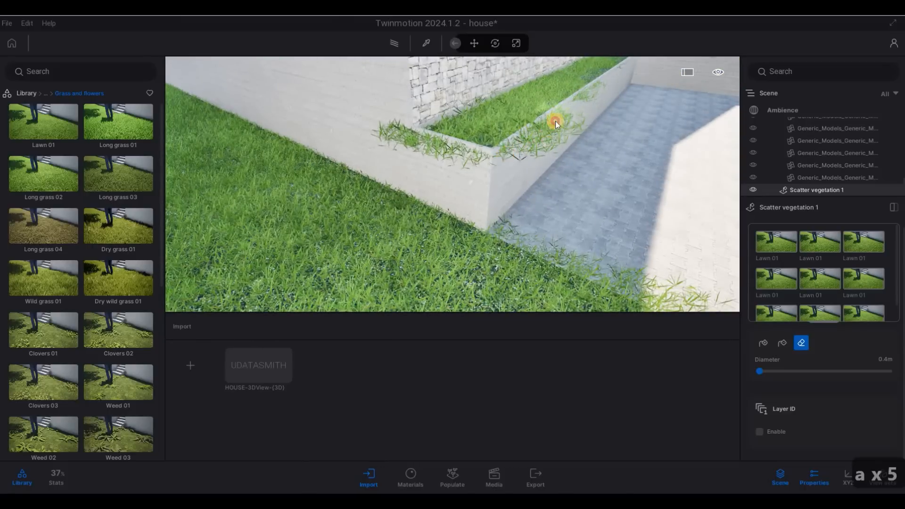
pyautogui.click(494, 156)
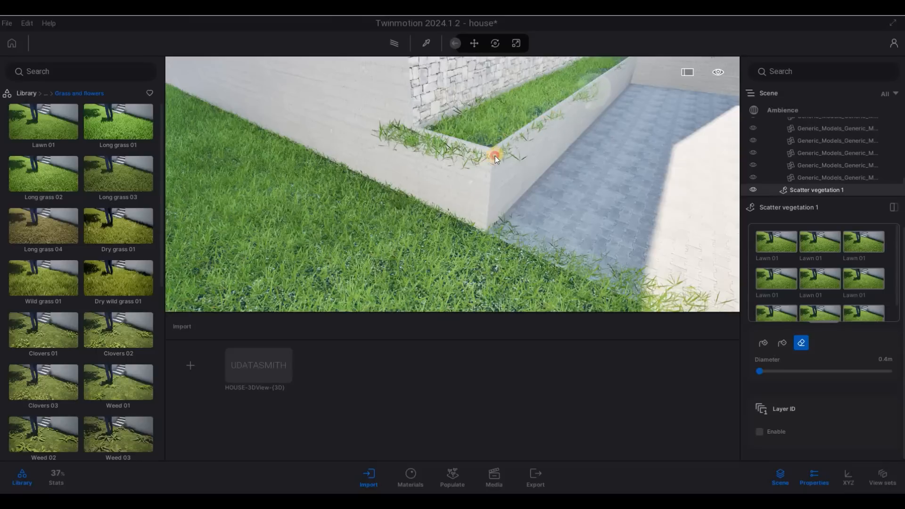
pyautogui.click(433, 151)
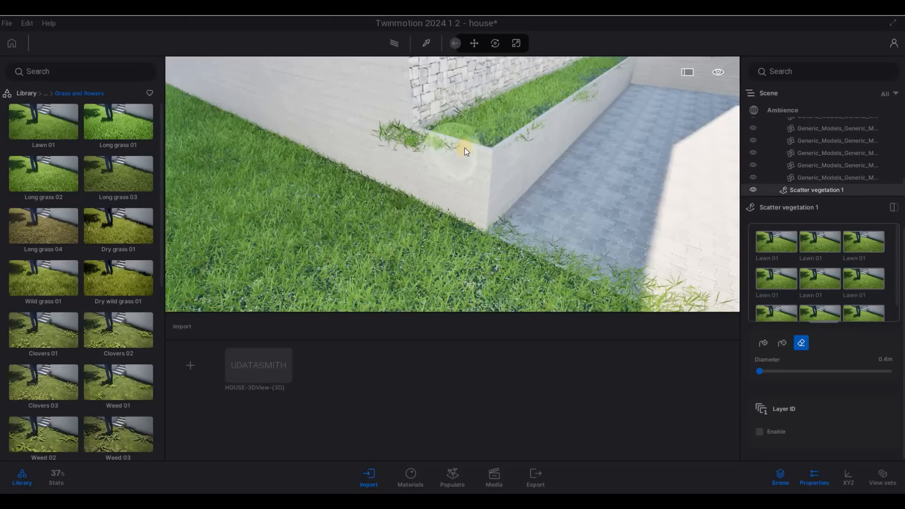
# Step: Erase the remaining stray grass blades on the planter wall near its corner
pyautogui.press('d')
pyautogui.press('w')
pyautogui.press('q')
pyautogui.press('a')
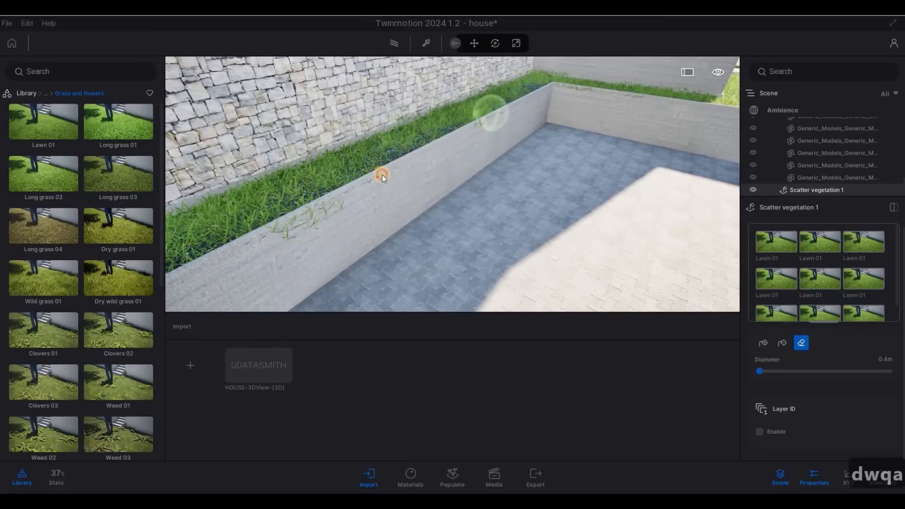
pyautogui.moveTo(326, 202)
pyautogui.mouseDown()
pyautogui.moveTo(294, 219)
pyautogui.moveTo(510, 121)
pyautogui.mouseUp()
pyautogui.click(578, 87)
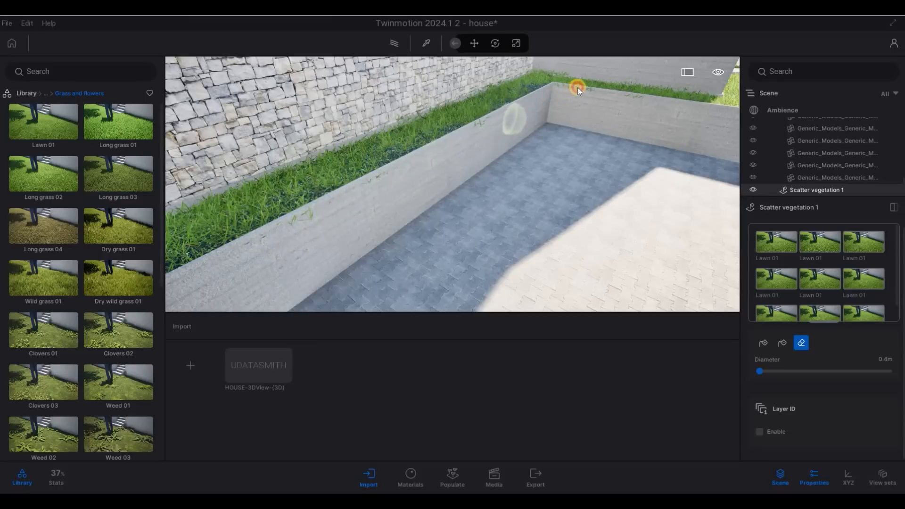
pyautogui.moveTo(600, 90); pyautogui.dragTo(630, 100)
pyautogui.moveTo(558, 125); pyautogui.dragTo(868, 403, button='right')
# Step: Erase grass blades spilling onto the paving by the front steps
pyautogui.press('s')
pyautogui.press('e')
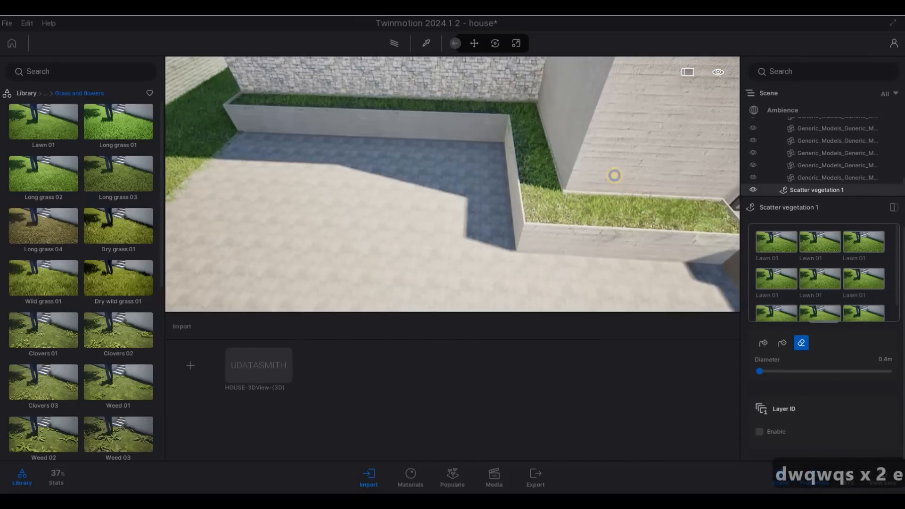
pyautogui.press('s')
pyautogui.press('d')
pyautogui.press('w')
pyautogui.press('e')
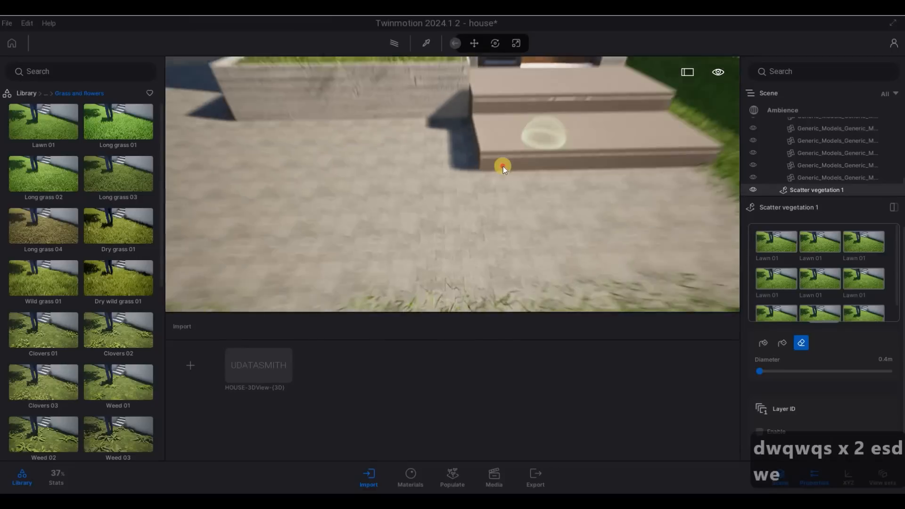
pyautogui.press('d')
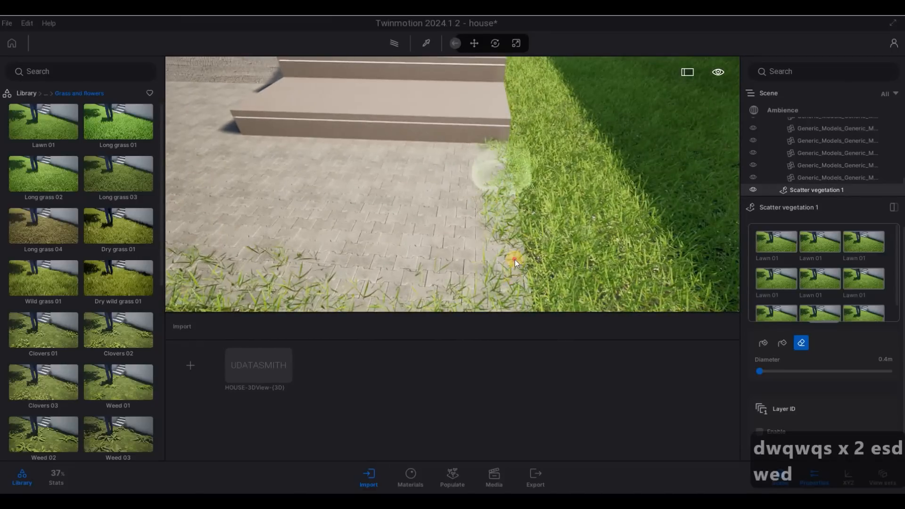
pyautogui.moveTo(514, 171)
pyautogui.mouseDown()
pyautogui.moveTo(504, 148)
pyautogui.moveTo(498, 205)
pyautogui.mouseUp()
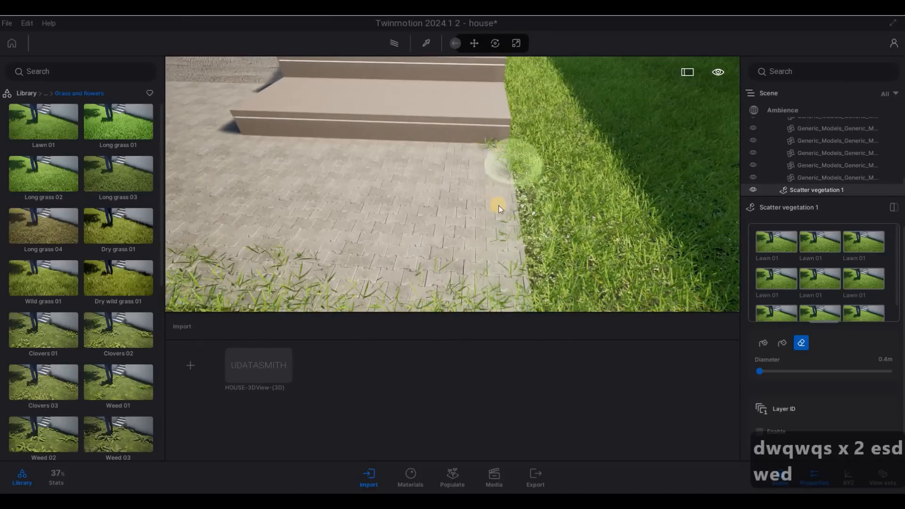
pyautogui.press('s')
pyautogui.press('a')
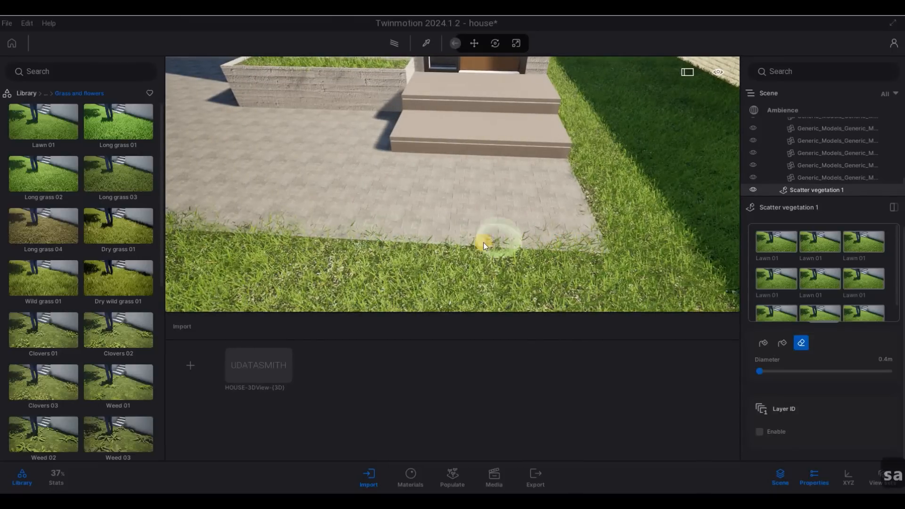
# Step: Trim stray grass along the lawn edge where it overlaps the paving
pyautogui.moveTo(704, 231); pyautogui.dragTo(575, 229, button='right')
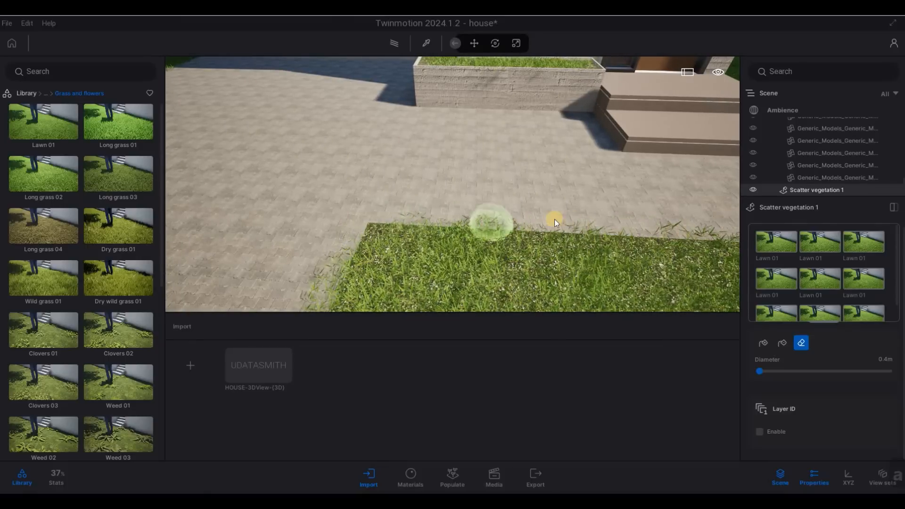
pyautogui.scroll(-3, 469, 123)
pyautogui.scroll(3, 467, 144)
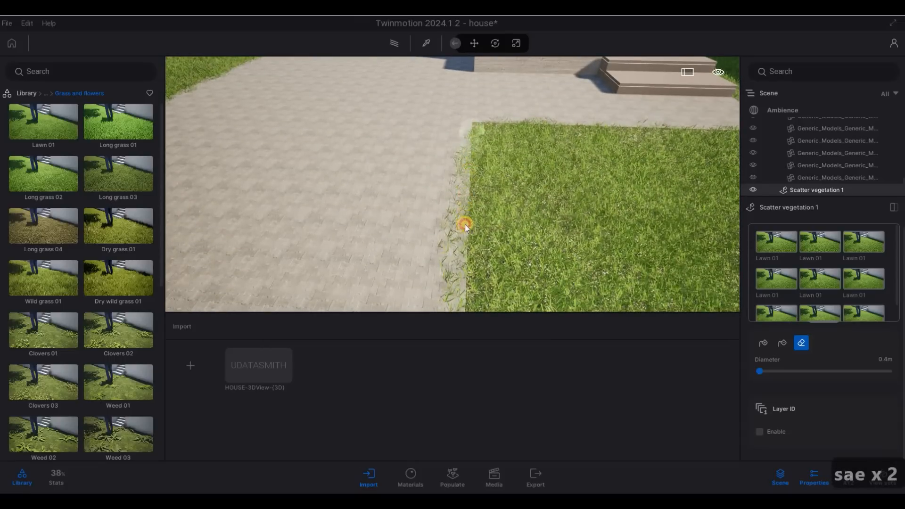
pyautogui.moveTo(461, 253); pyautogui.dragTo(462, 290)
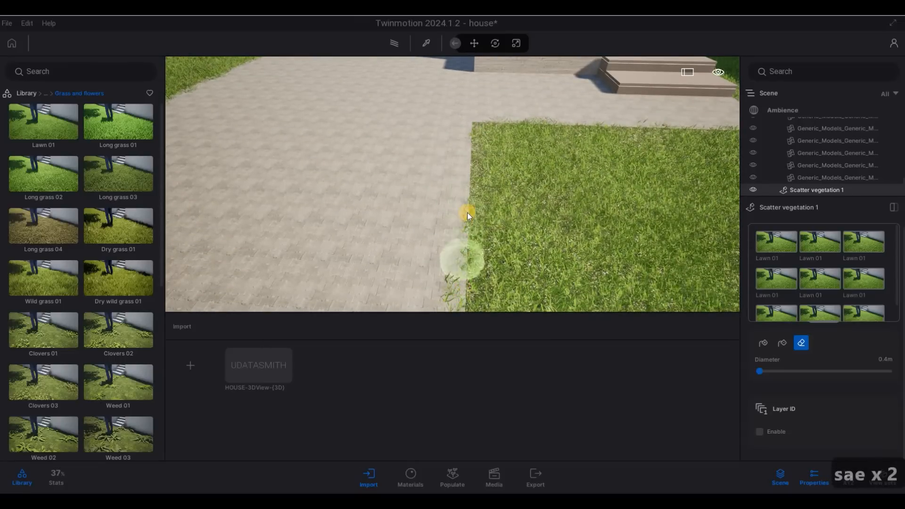
pyautogui.scroll(3, 450, 151)
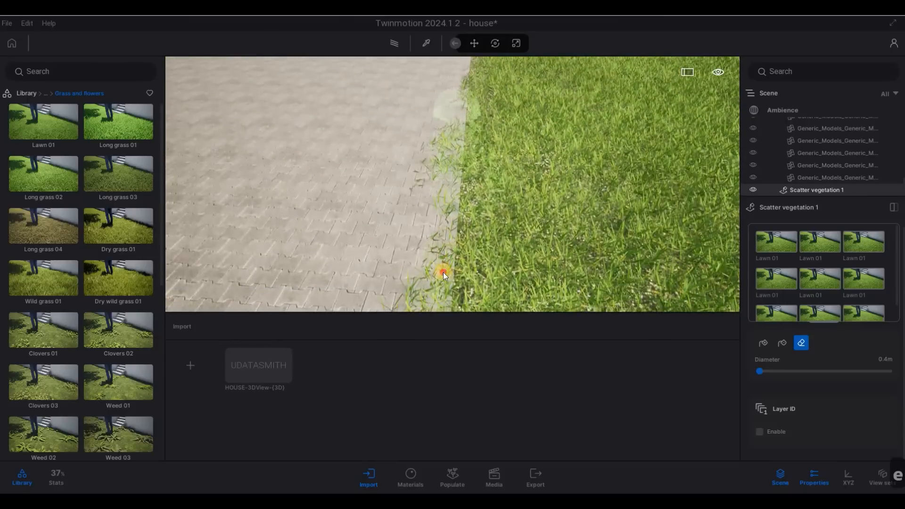
pyautogui.moveTo(443, 272)
pyautogui.mouseDown()
pyautogui.moveTo(462, 86)
pyautogui.moveTo(462, 223)
pyautogui.moveTo(448, 267)
pyautogui.moveTo(443, 154)
pyautogui.mouseUp()
pyautogui.scroll(2, 436, 209)
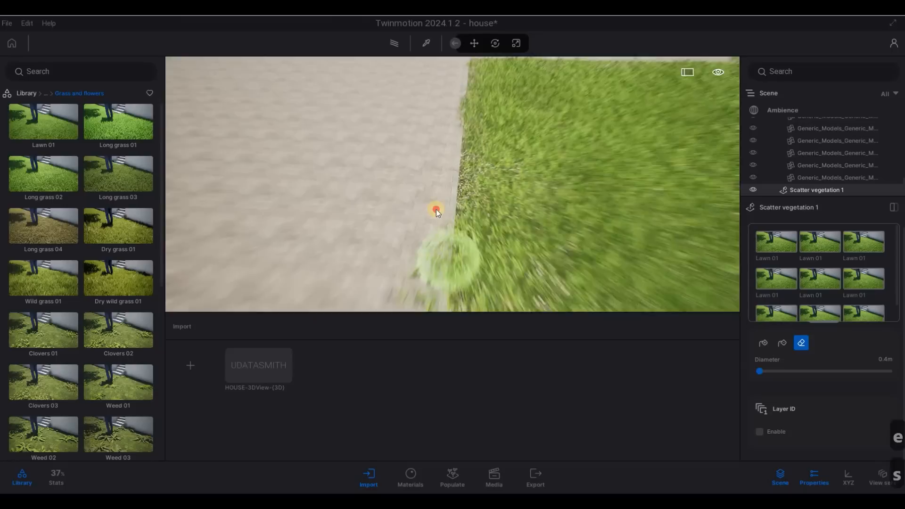
pyautogui.moveTo(431, 253)
pyautogui.mouseDown()
pyautogui.moveTo(434, 272)
pyautogui.moveTo(450, 159)
pyautogui.moveTo(444, 186)
pyautogui.moveTo(485, 172)
pyautogui.mouseUp()
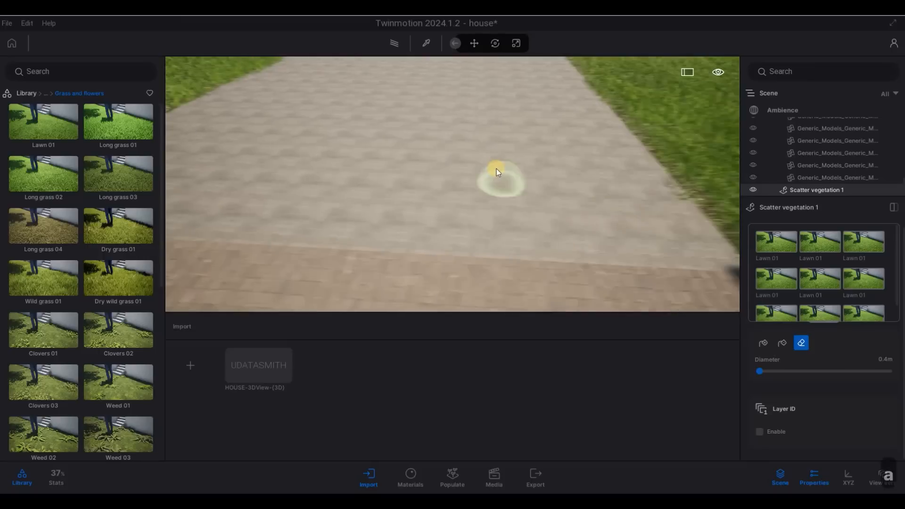
pyautogui.press('a')
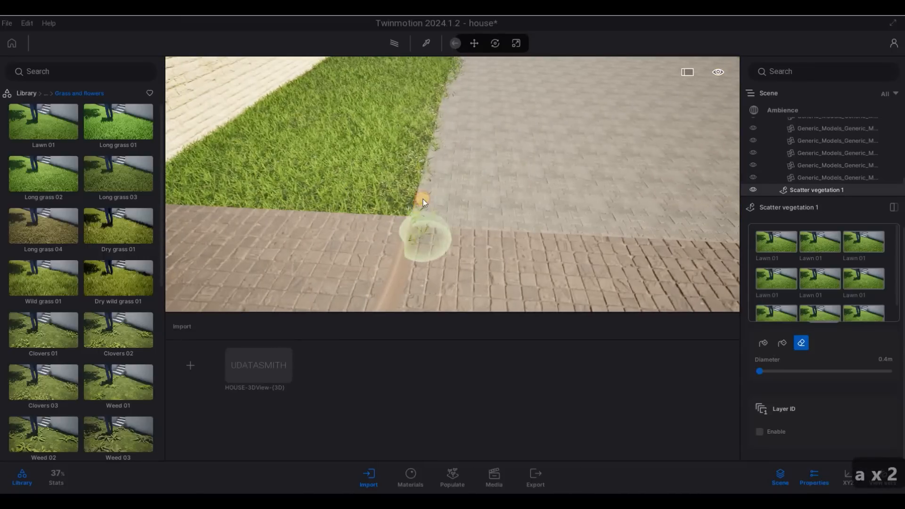
pyautogui.moveTo(430, 173); pyautogui.dragTo(440, 168)
# Step: Erase overhanging grass at the lawn edge toward the far wall
pyautogui.press('w')
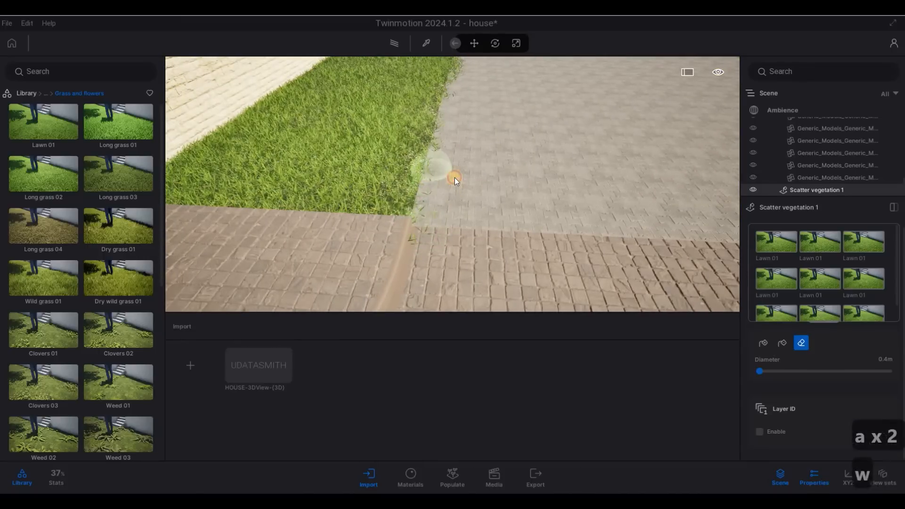
pyautogui.press('q')
pyautogui.moveTo(457, 123); pyautogui.dragTo(465, 99)
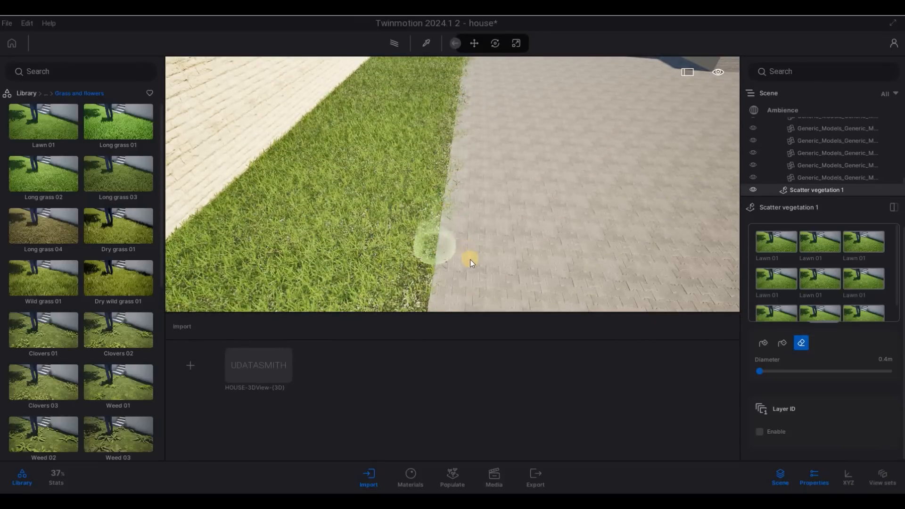
pyautogui.press('w')
pyautogui.press('q')
pyautogui.moveTo(470, 259); pyautogui.dragTo(470, 118)
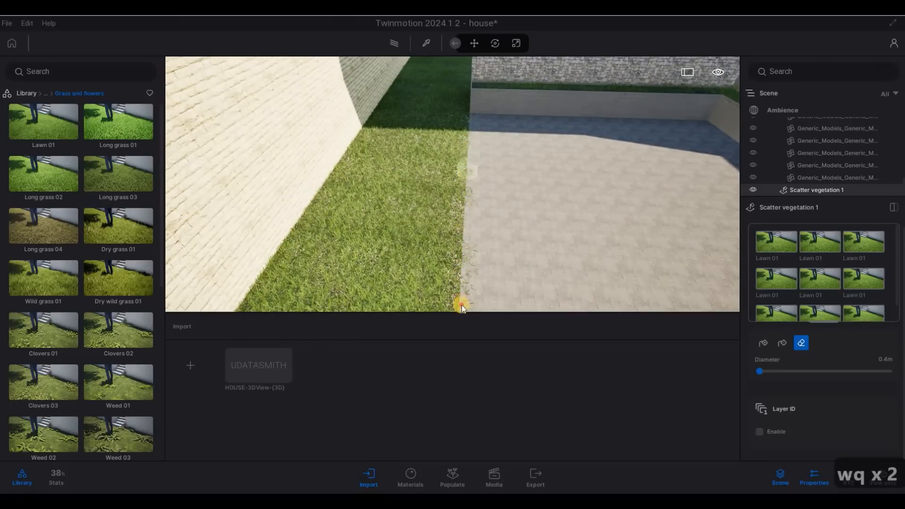
pyautogui.moveTo(462, 304); pyautogui.dragTo(468, 228)
# Step: Check the lawn edge up close, then exit scatter editing with Escape
pyautogui.press('e')
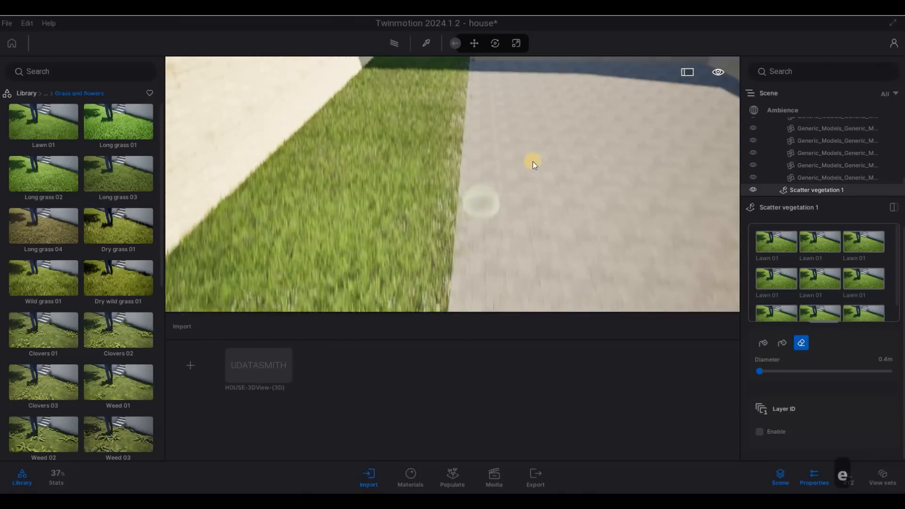
pyautogui.press('s')
pyautogui.press('e')
pyautogui.press('a')
pyautogui.press('e')
pyautogui.press('w')
pyautogui.press('d')
pyautogui.press('q')
pyautogui.press('s')
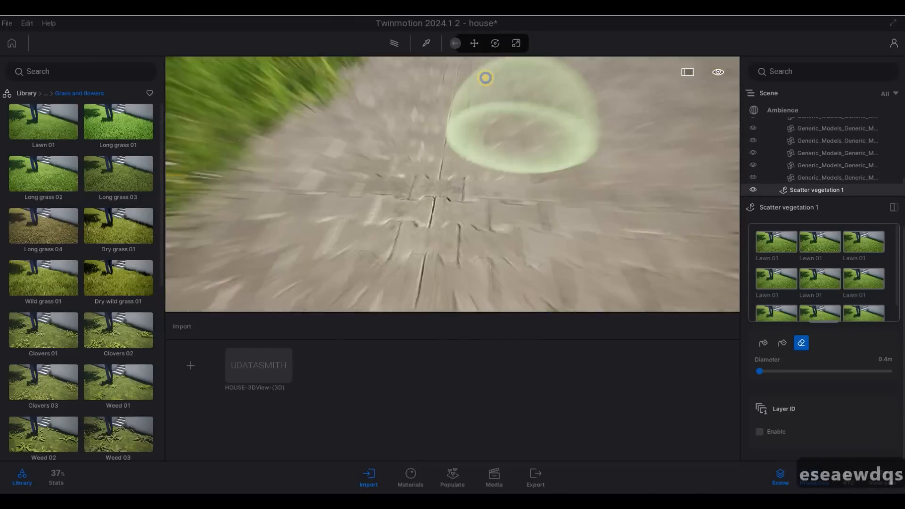
pyautogui.press('a')
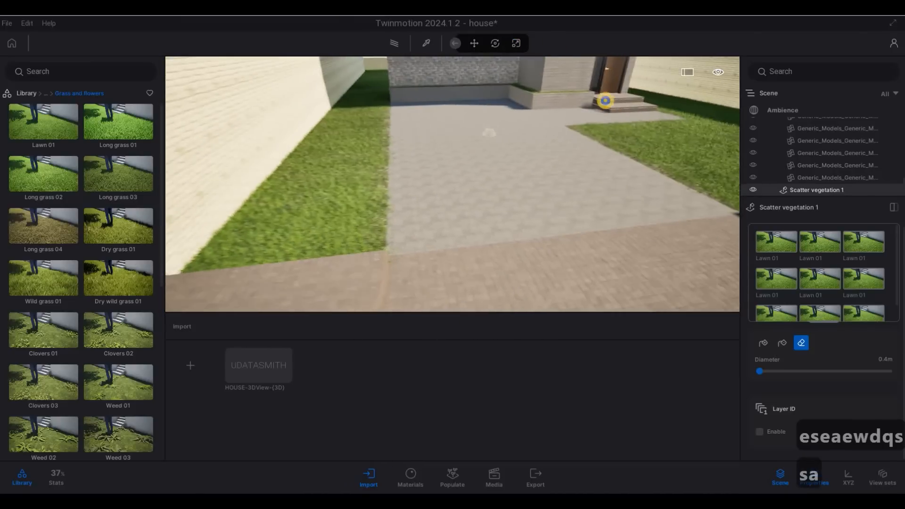
pyautogui.press('Escape')
pyautogui.press('Escape')
# Step: Fly the camera to the house front, framing the 54 house number and planter
pyautogui.press('d')
pyautogui.press('w')
pyautogui.press('e')
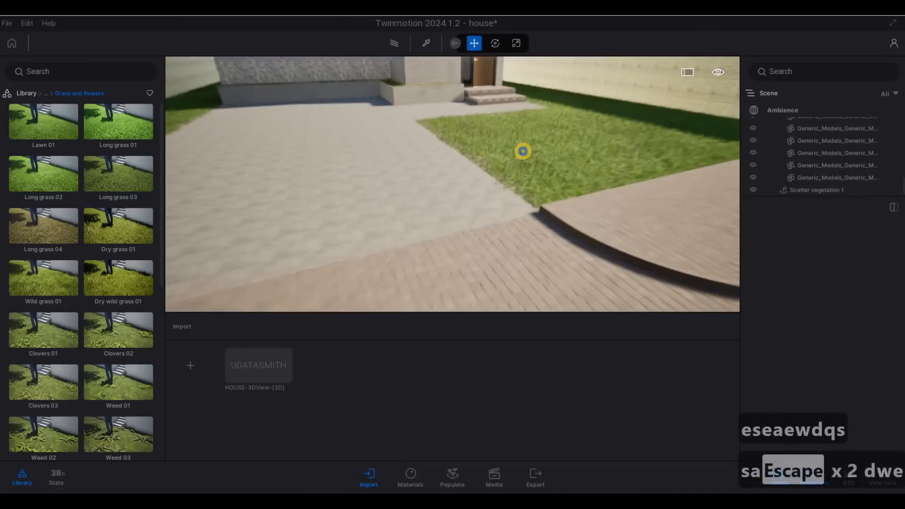
pyautogui.press('q')
pyautogui.press('d')
pyautogui.press('w')
pyautogui.press('d')
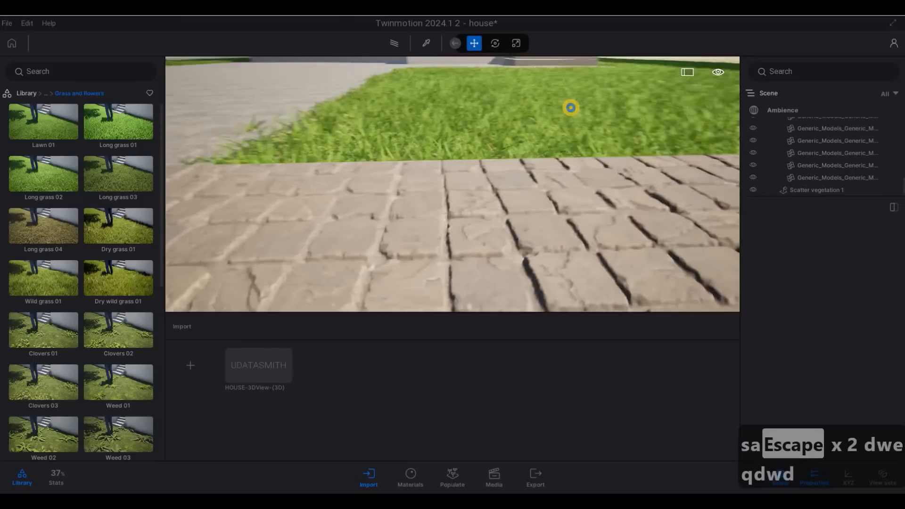
pyautogui.press('a')
pyautogui.press('q')
pyautogui.press('w')
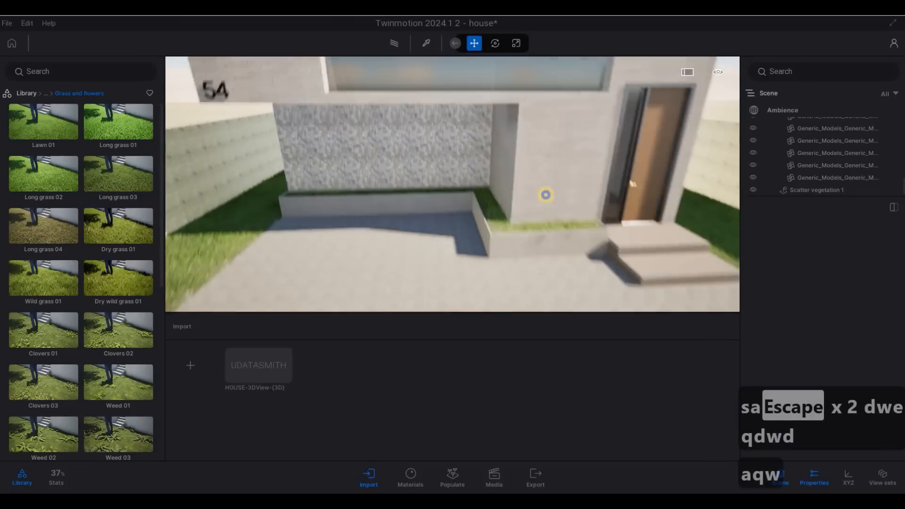
pyautogui.press('w')
pyautogui.press('w')
pyautogui.press('d')
pyautogui.press('w')
pyautogui.press('e')
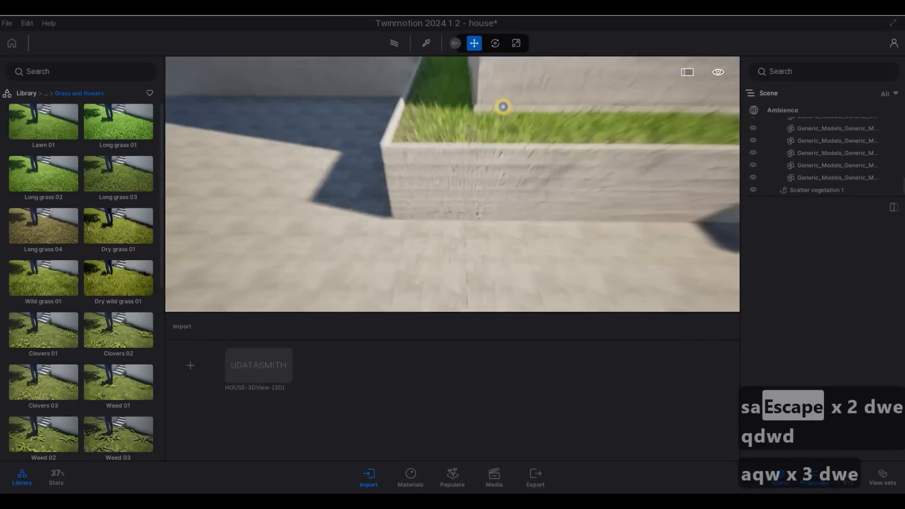
pyautogui.press('q')
pyautogui.press('q')
pyautogui.press('s')
pyautogui.press('s')
pyautogui.press('s')
pyautogui.press('s')
pyautogui.press('s')
pyautogui.press('s')
pyautogui.press('s')
pyautogui.press('s')
pyautogui.press('s')
pyautogui.press('s')
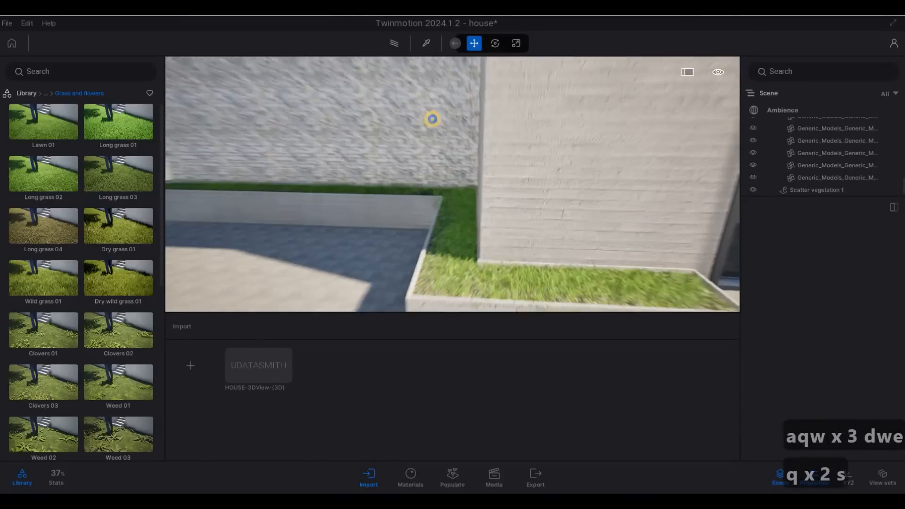
pyautogui.press('q')
pyautogui.press('w')
pyautogui.press('q')
pyautogui.press('q')
pyautogui.press('a')
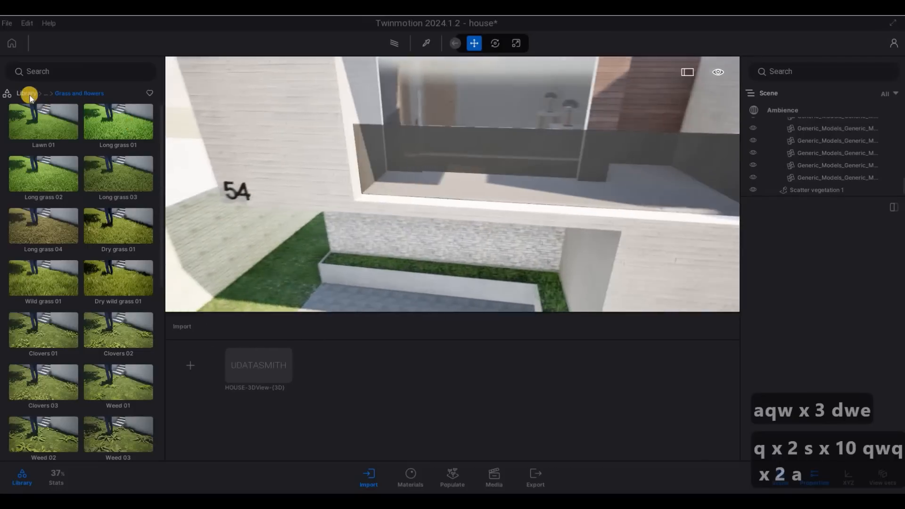
# Step: Return to the library's top level and browse the Vegetation category
pyautogui.rightClick(134, 135)
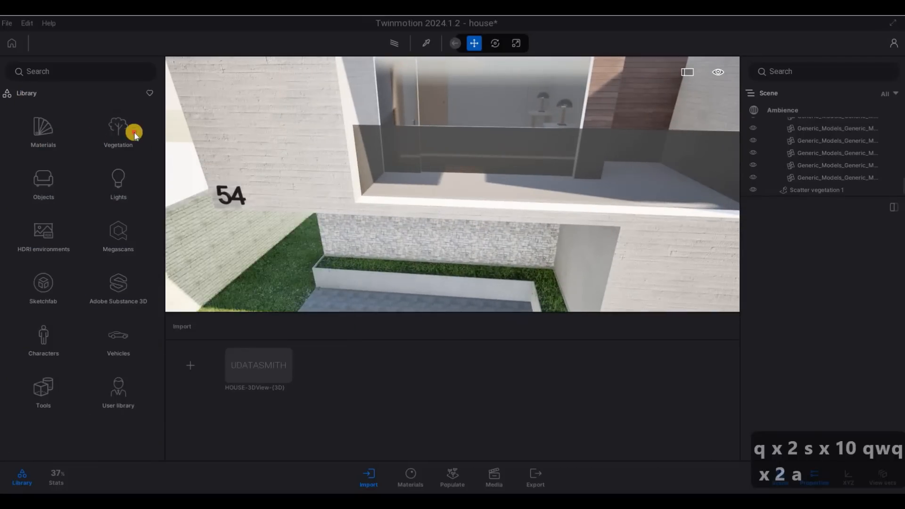
pyautogui.click(127, 200)
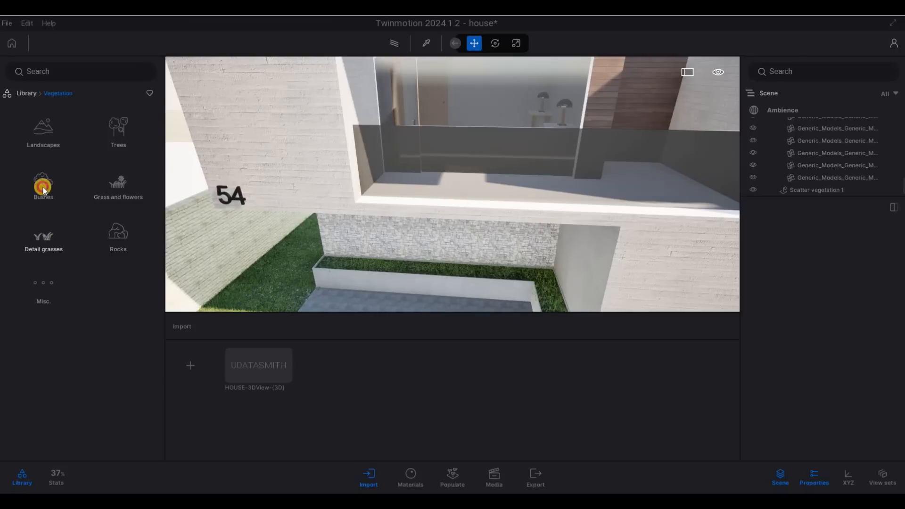
pyautogui.scroll(-7, 126, 196)
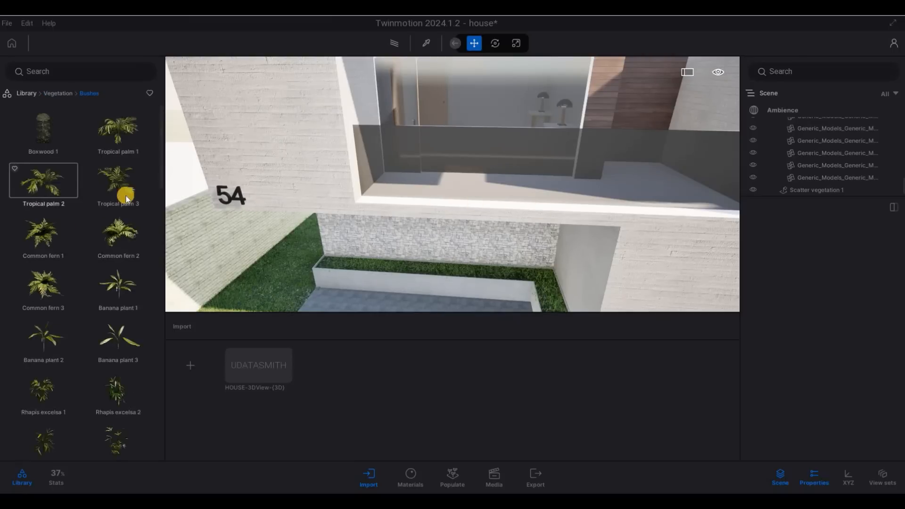
pyautogui.scroll(-15, 91, 276)
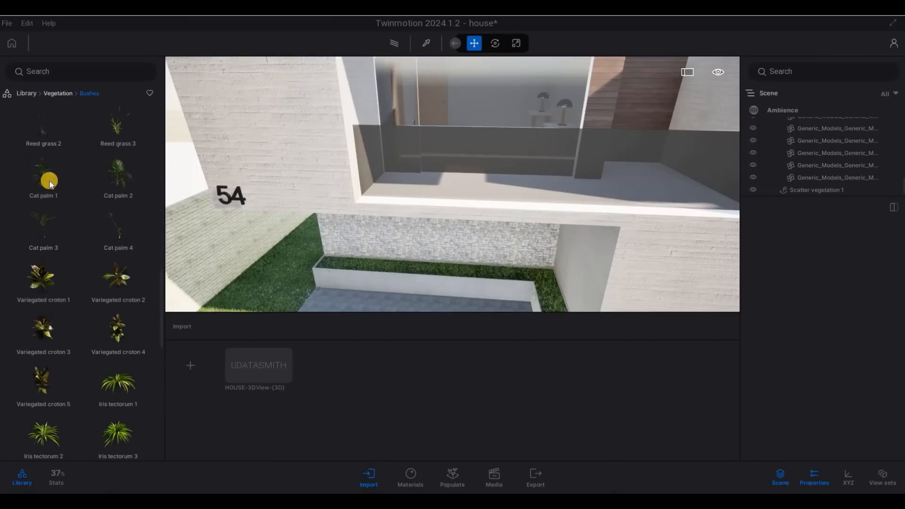
# Step: Look through Detail grasses, then open the Misc vegetation category
pyautogui.rightClick(49, 181)
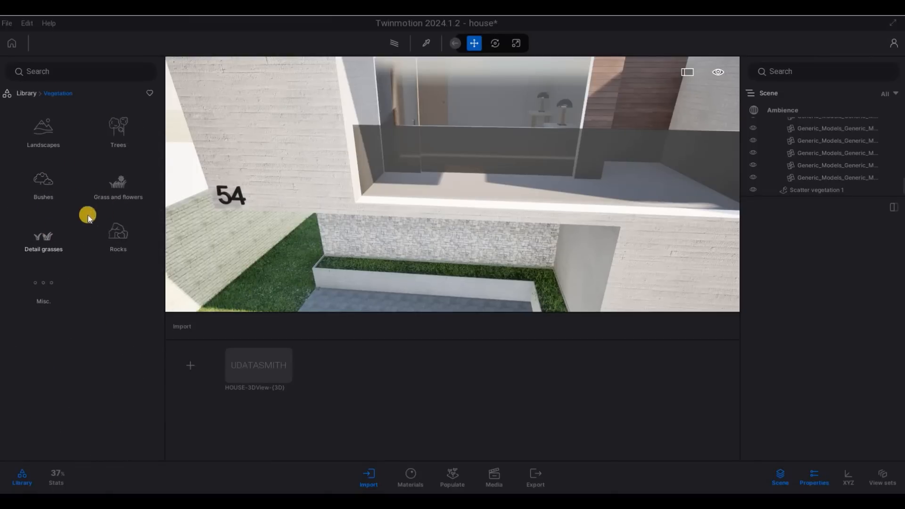
pyautogui.click(43, 236)
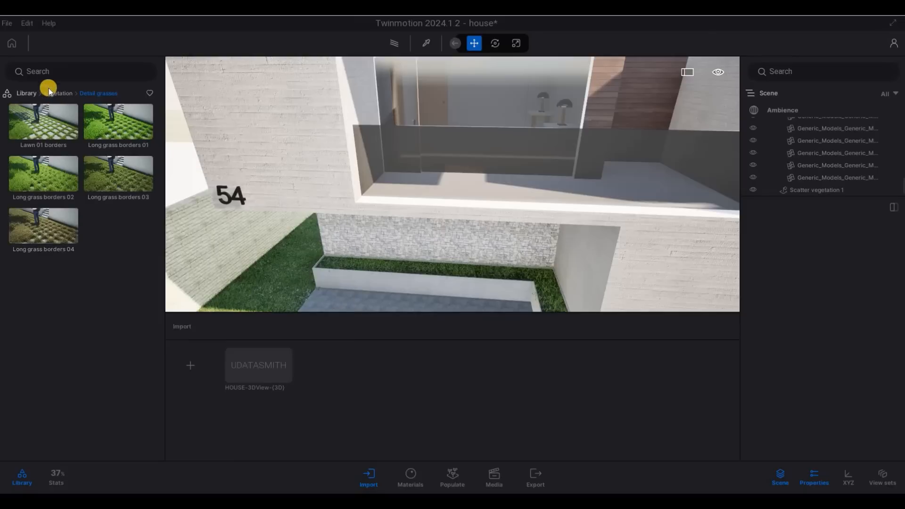
pyautogui.rightClick(40, 290)
pyautogui.click(41, 323)
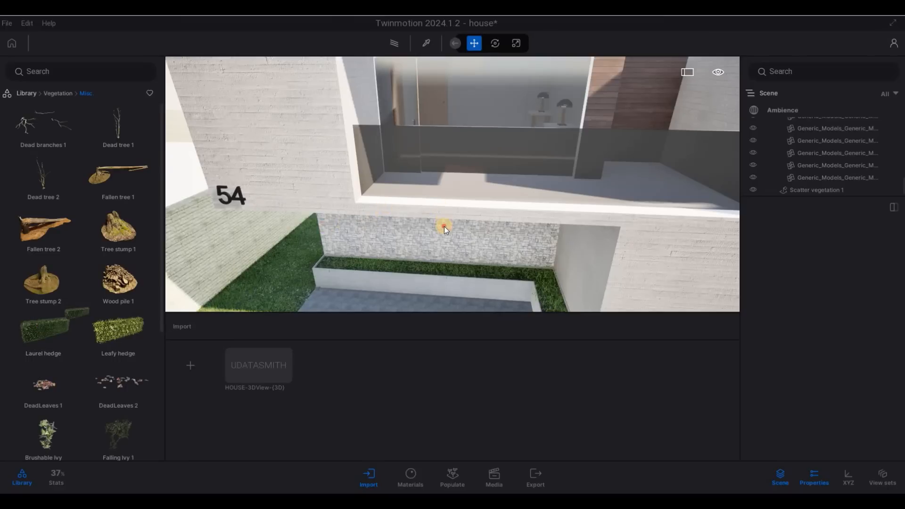
# Step: Place a Laurel hedge in the front planter and rotate it 90°
pyautogui.press('s')
pyautogui.press('s')
pyautogui.press('s')
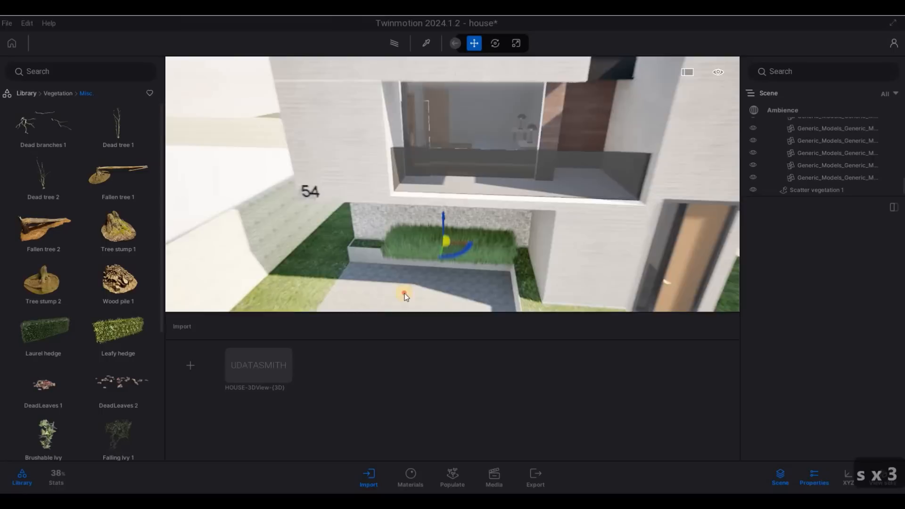
pyautogui.press('s')
pyautogui.press('s')
pyautogui.moveTo(404, 293); pyautogui.dragTo(421, 305)
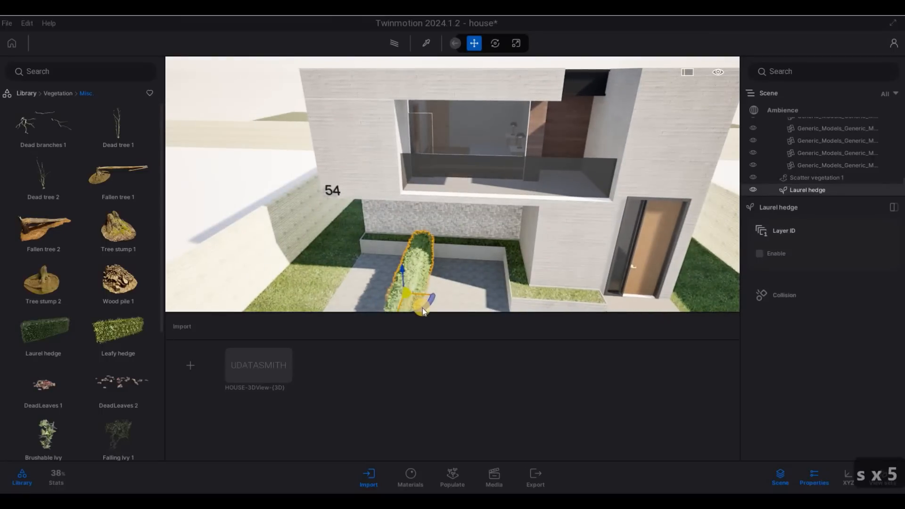
pyautogui.write('90')
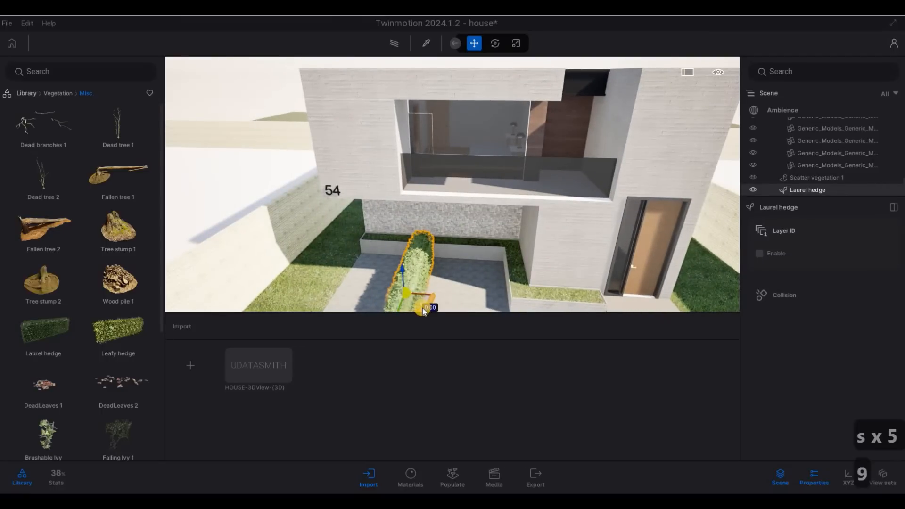
pyautogui.press('Return')
# Step: Scale the hedge's width down to 0.25 to make a thin strip
pyautogui.press('d')
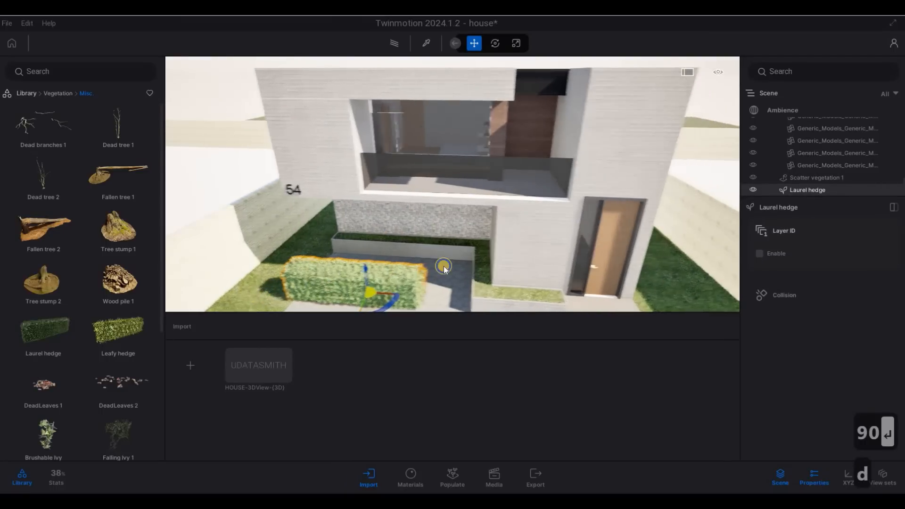
pyautogui.press('w')
pyautogui.press('d')
pyautogui.press('e')
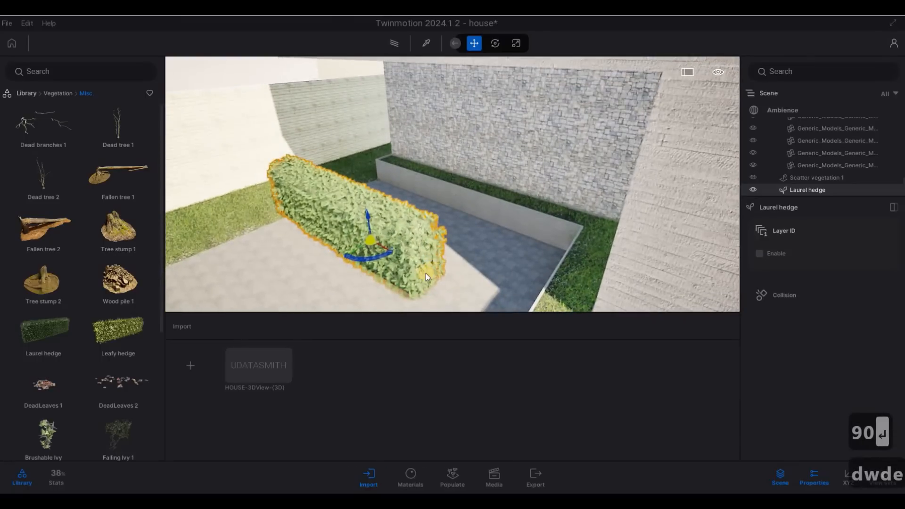
pyautogui.press('Tab')
pyautogui.press('Tab')
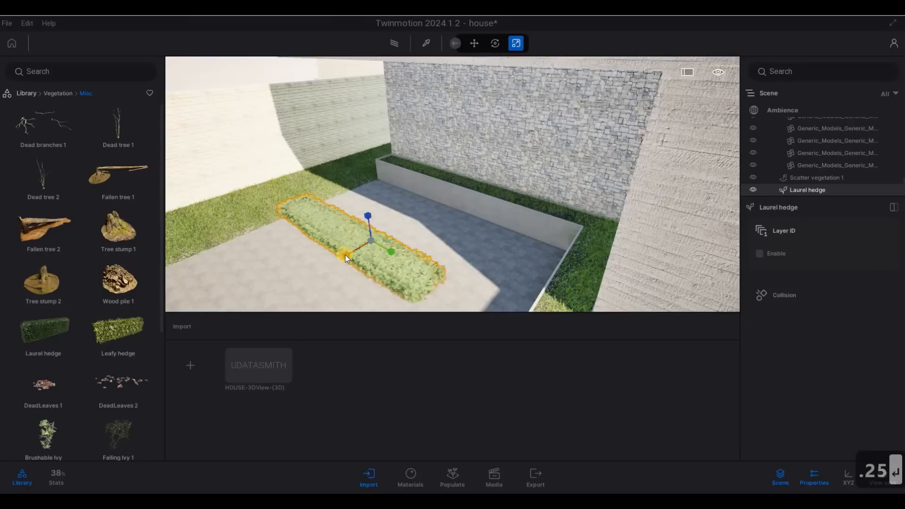
pyautogui.write('.25')
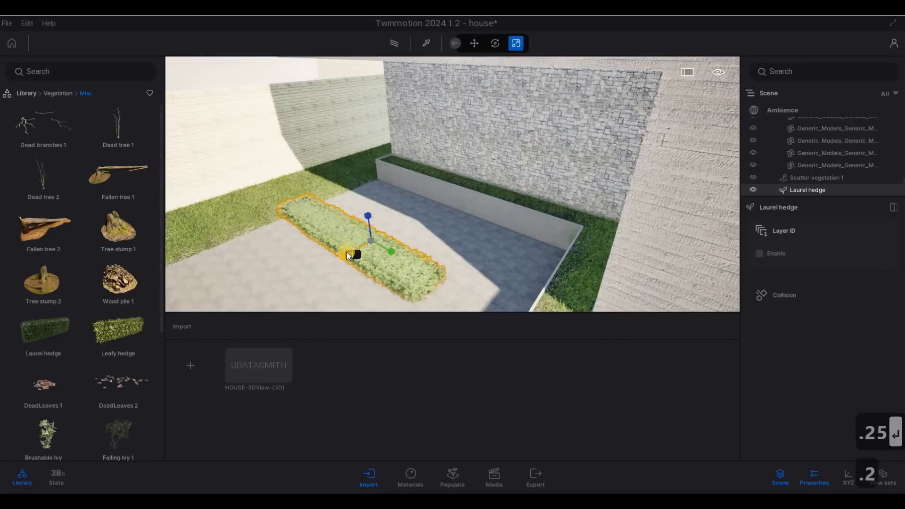
pyautogui.press('Return')
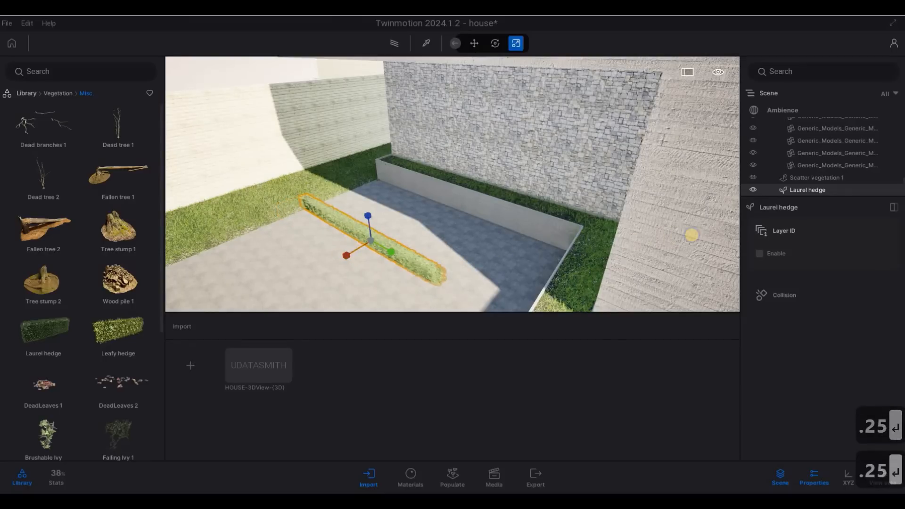
pyautogui.press('a')
pyautogui.press('a')
pyautogui.press('a')
pyautogui.press('a')
pyautogui.press('a')
pyautogui.press('a')
pyautogui.press('a')
pyautogui.press('a')
pyautogui.press('a')
pyautogui.press('a')
pyautogui.press('a')
pyautogui.press('a')
pyautogui.press('a')
pyautogui.press('a')
pyautogui.press('a')
pyautogui.press('a')
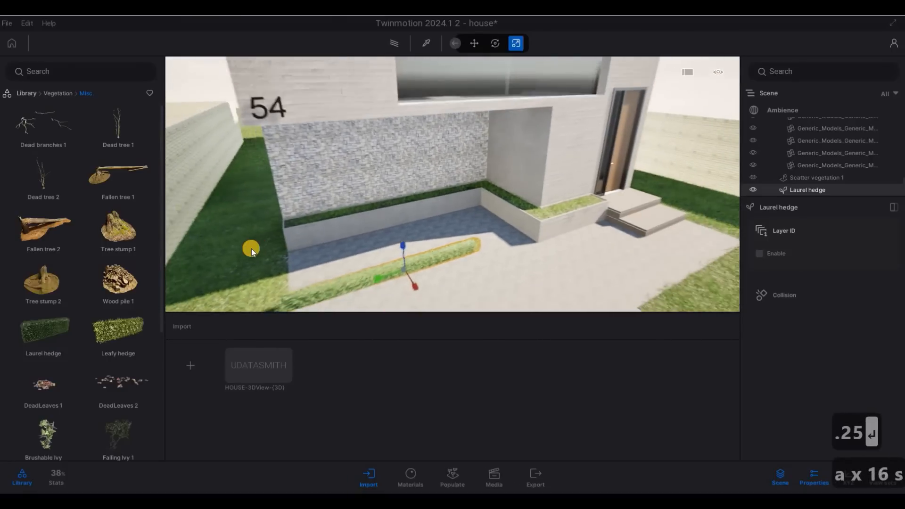
# Step: Lift the Laurel hedge up onto the top of the balcony wall
pyautogui.press('Tab')
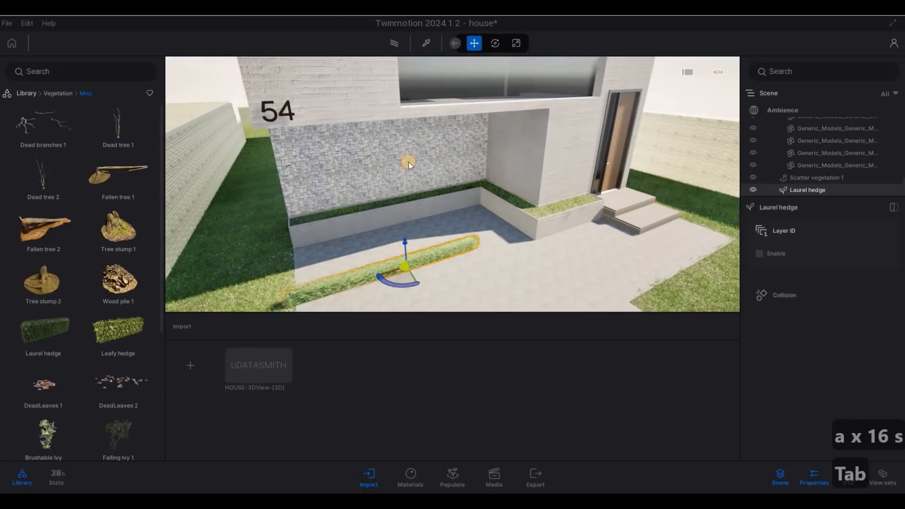
pyautogui.moveTo(409, 80); pyautogui.dragTo(257, 128)
pyautogui.press('d')
pyautogui.press('w')
pyautogui.press('q')
pyautogui.press('d')
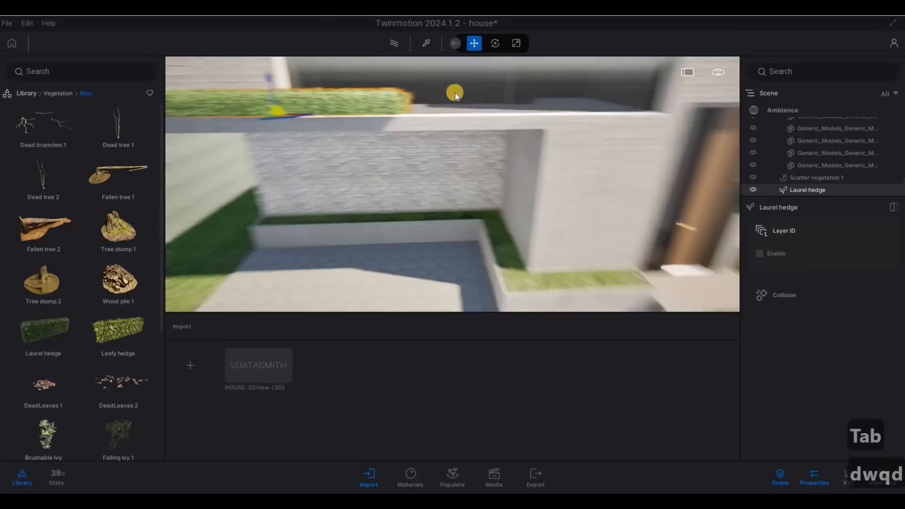
pyautogui.press('w')
pyautogui.press('q')
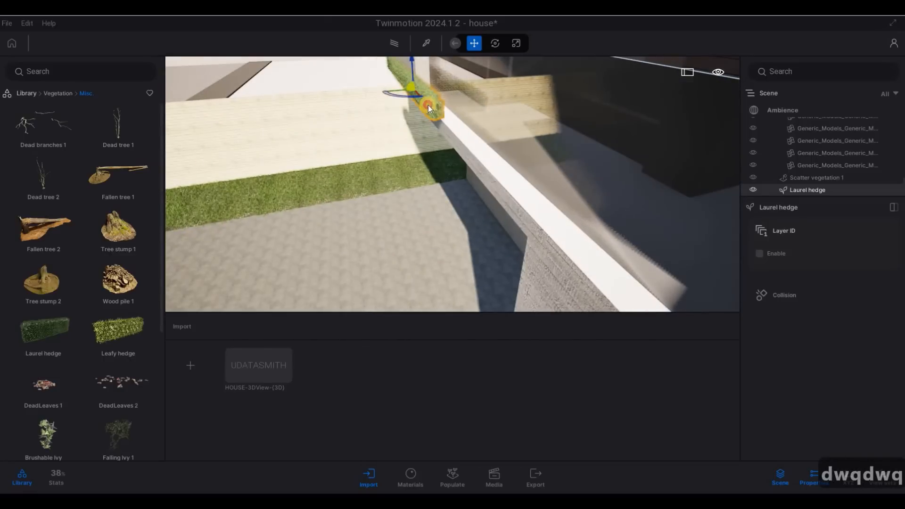
# Step: Rotate the hedge to lie along the wall top and slide it left
pyautogui.press('Tab')
pyautogui.moveTo(495, 160); pyautogui.dragTo(438, 177)
pyautogui.press('a')
pyautogui.press('a')
pyautogui.press('a')
pyautogui.press('a')
pyautogui.press('a')
pyautogui.press('a')
pyautogui.press('a')
pyautogui.press('a')
pyautogui.press('a')
pyautogui.press('a')
pyautogui.press('a')
pyautogui.press('a')
pyautogui.press('a')
pyautogui.press('a')
pyautogui.press('a')
pyautogui.press('a')
pyautogui.press('a')
pyautogui.press('a')
pyautogui.press('a')
pyautogui.press('a')
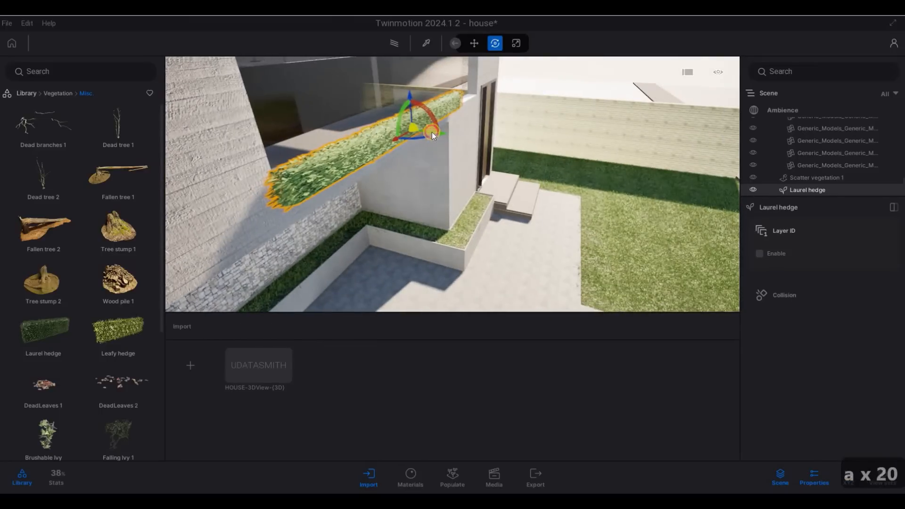
pyautogui.moveTo(431, 133); pyautogui.dragTo(304, 154)
pyautogui.press('d')
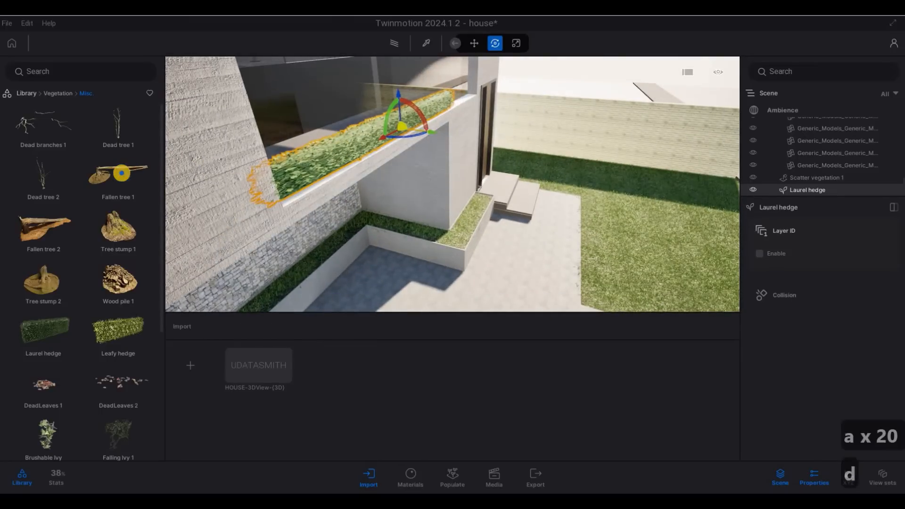
pyautogui.press('q')
pyautogui.press('d')
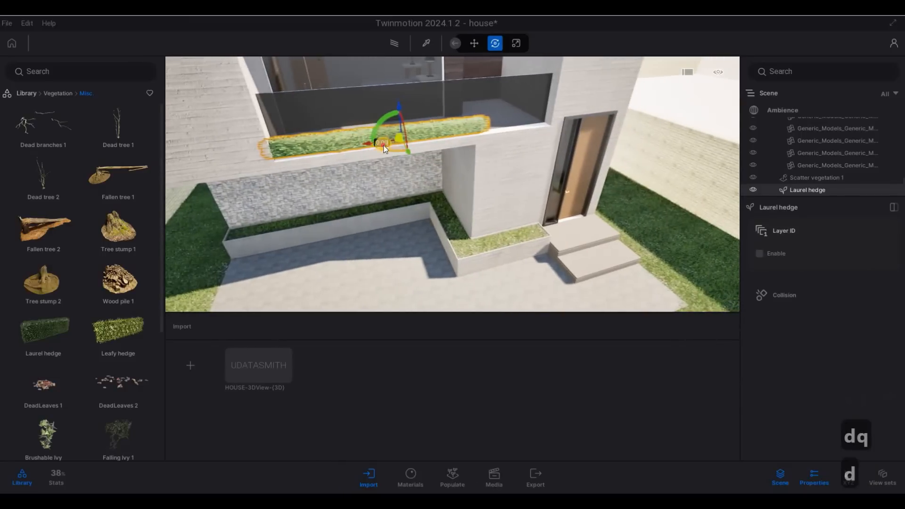
pyautogui.moveTo(377, 146); pyautogui.dragTo(405, 139)
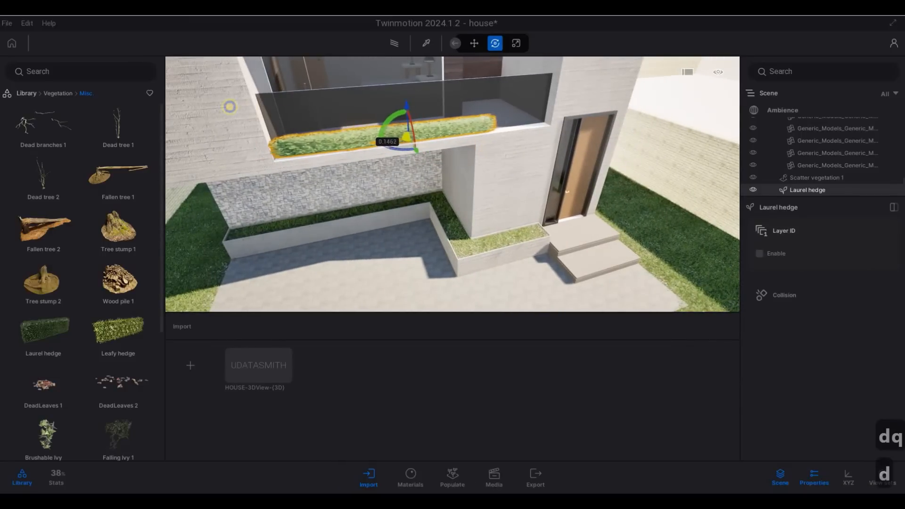
# Step: Fine-tune the hedge's angle so it lines up with the balcony
pyautogui.press('d')
pyautogui.moveTo(230, 105); pyautogui.dragTo(390, 175, button='right')
pyautogui.press('w')
pyautogui.press('d')
pyautogui.press('w')
pyautogui.press('d')
pyautogui.press('q')
pyautogui.press('d')
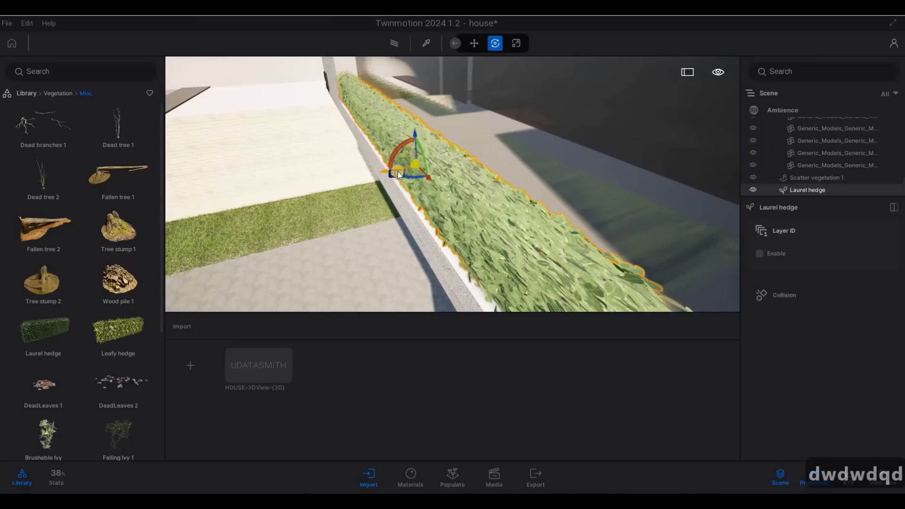
pyautogui.press('a')
pyautogui.press('s')
pyautogui.moveTo(319, 174); pyautogui.dragTo(380, 178, button='right')
pyautogui.press('s')
pyautogui.press('a')
pyautogui.press('e')
pyautogui.press('s')
pyautogui.press('s')
pyautogui.press('d')
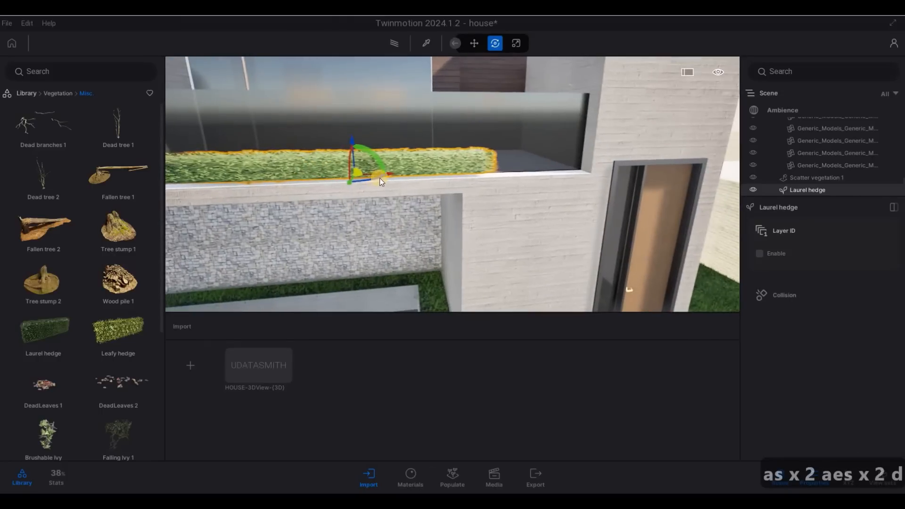
# Step: Stretch the hedge longer at both ends to span the balcony
pyautogui.press('Tab')
pyautogui.moveTo(406, 178); pyautogui.dragTo(358, 175)
pyautogui.press('Tab')
pyautogui.press('Tab')
pyautogui.press('a')
pyautogui.press('a')
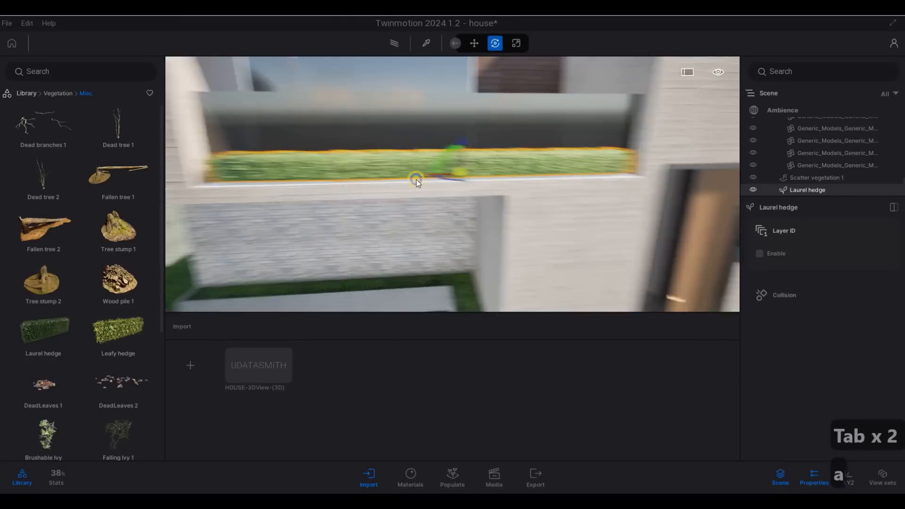
pyautogui.press('d')
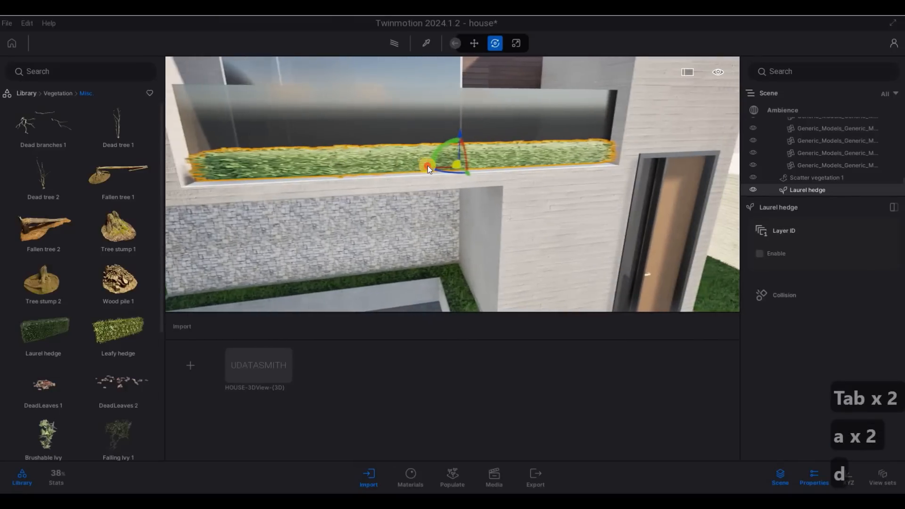
pyautogui.press('Tab')
pyautogui.moveTo(424, 165); pyautogui.dragTo(442, 182)
# Step: Lower the hedge so it sits down on the balcony wall
pyautogui.press('Tab')
pyautogui.press('Tab')
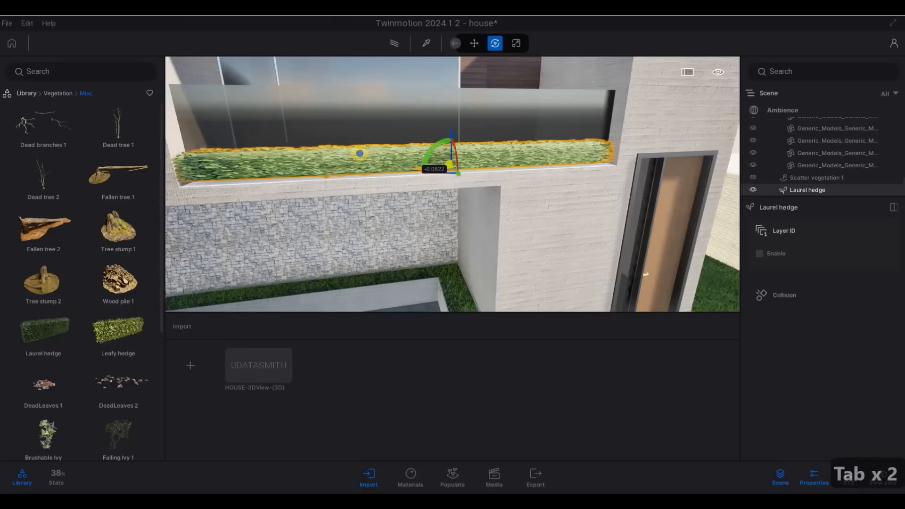
pyautogui.press('d')
pyautogui.press('w')
pyautogui.press('d')
pyautogui.press('a')
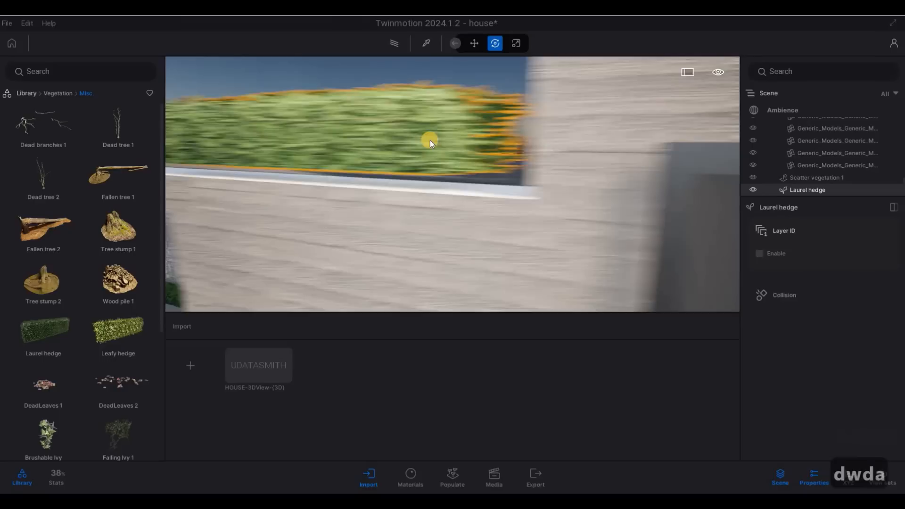
pyautogui.press('s')
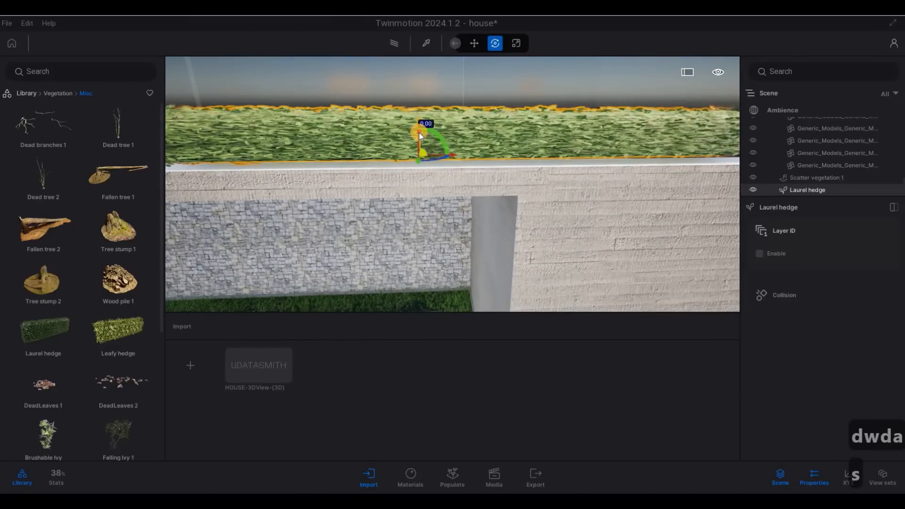
pyautogui.moveTo(419, 133); pyautogui.dragTo(419, 142)
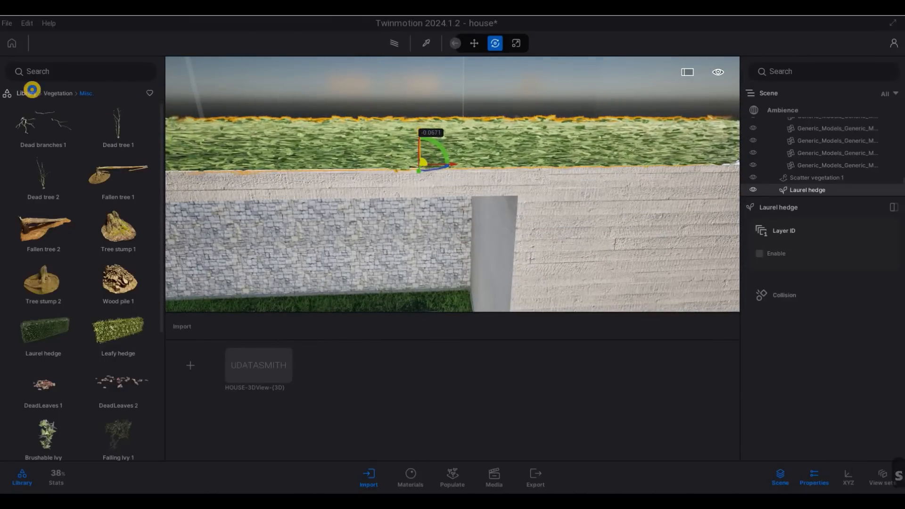
pyautogui.press('s')
pyautogui.press('d')
pyautogui.press('d')
pyautogui.press('d')
pyautogui.press('d')
pyautogui.press('d')
pyautogui.press('d')
pyautogui.press('d')
pyautogui.press('a')
pyautogui.press('a')
pyautogui.press('a')
pyautogui.press('a')
pyautogui.press('a')
pyautogui.press('a')
pyautogui.press('a')
pyautogui.press('a')
pyautogui.press('a')
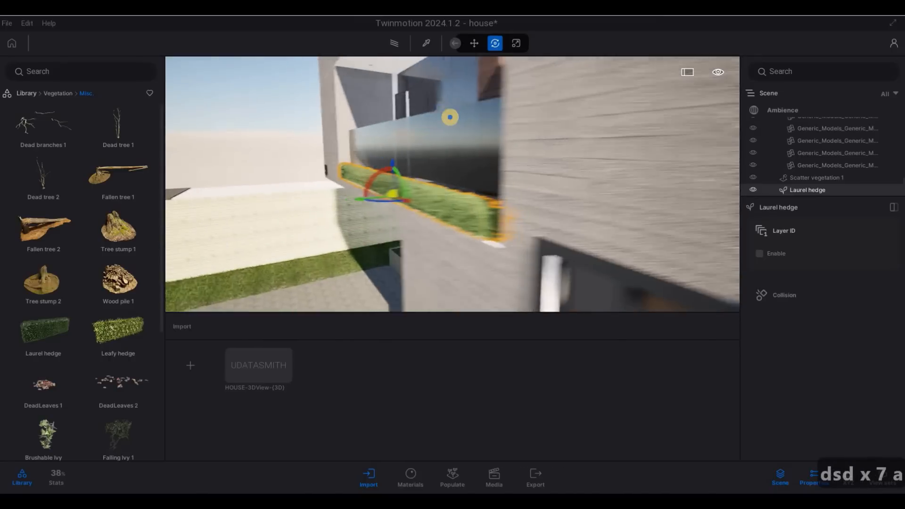
pyautogui.press('a')
pyautogui.press('a')
pyautogui.press('a')
pyautogui.press('a')
pyautogui.press('a')
pyautogui.press('a')
pyautogui.press('a')
pyautogui.press('a')
pyautogui.press('a')
pyautogui.press('a')
pyautogui.press('a')
pyautogui.press('a')
pyautogui.press('a')
pyautogui.press('a')
pyautogui.press('a')
pyautogui.press('a')
pyautogui.press('a')
pyautogui.press('a')
pyautogui.press('a')
pyautogui.press('a')
pyautogui.press('d')
pyautogui.press('d')
pyautogui.press('d')
pyautogui.press('d')
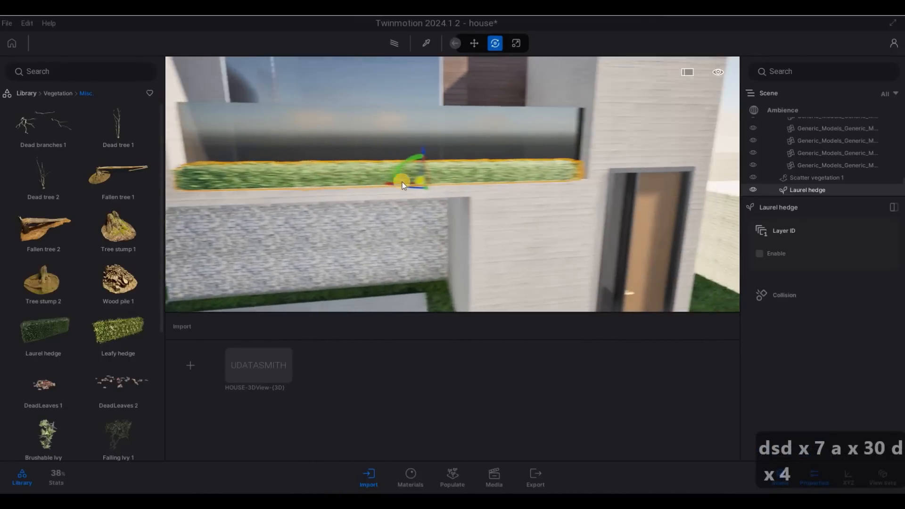
# Step: Nudge the hedge slightly sideways, then deselect it
pyautogui.press('Tab')
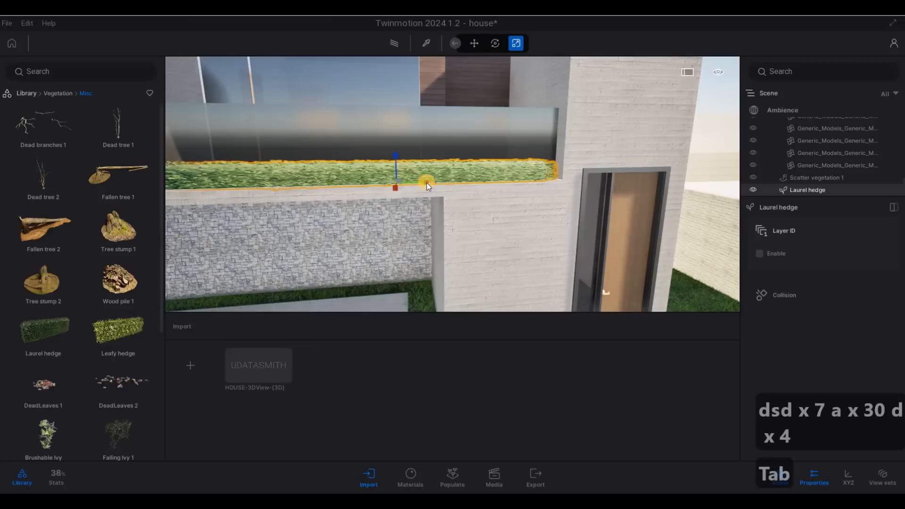
pyautogui.press('Tab')
pyautogui.press('Tab')
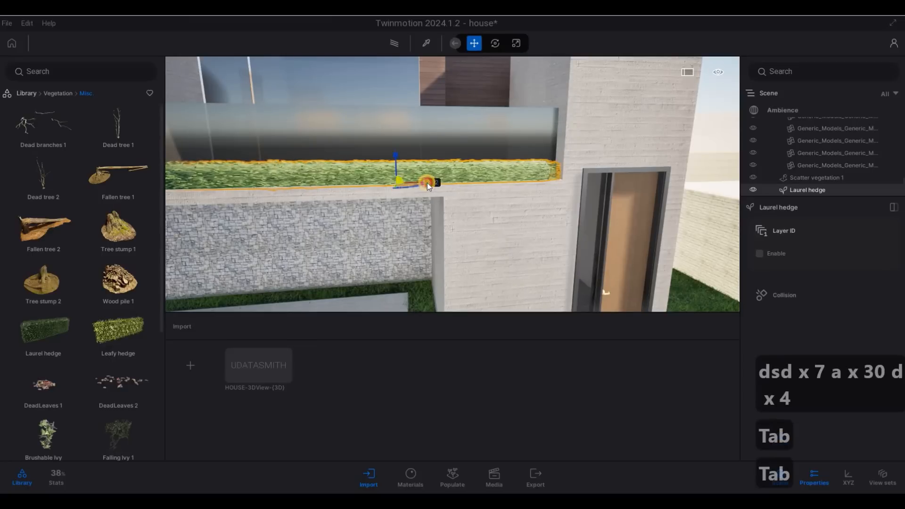
pyautogui.click(428, 182)
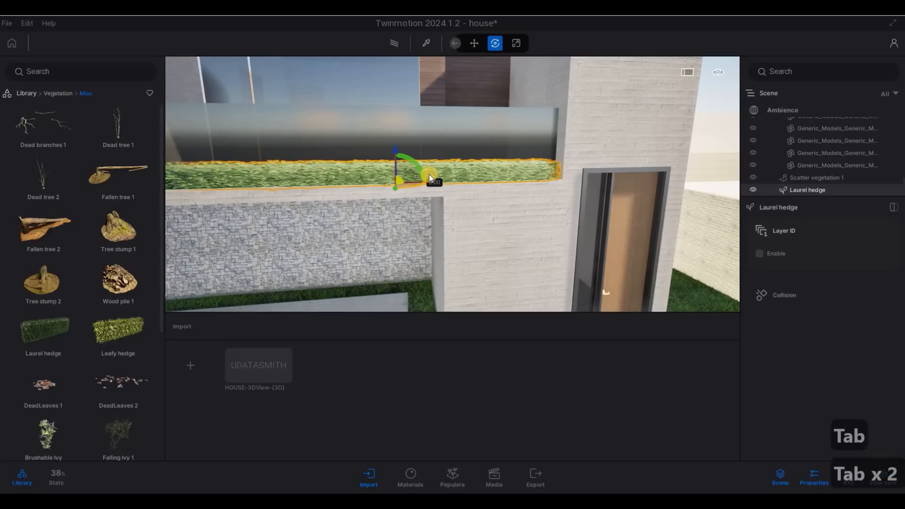
pyautogui.scroll(5, 354, 177)
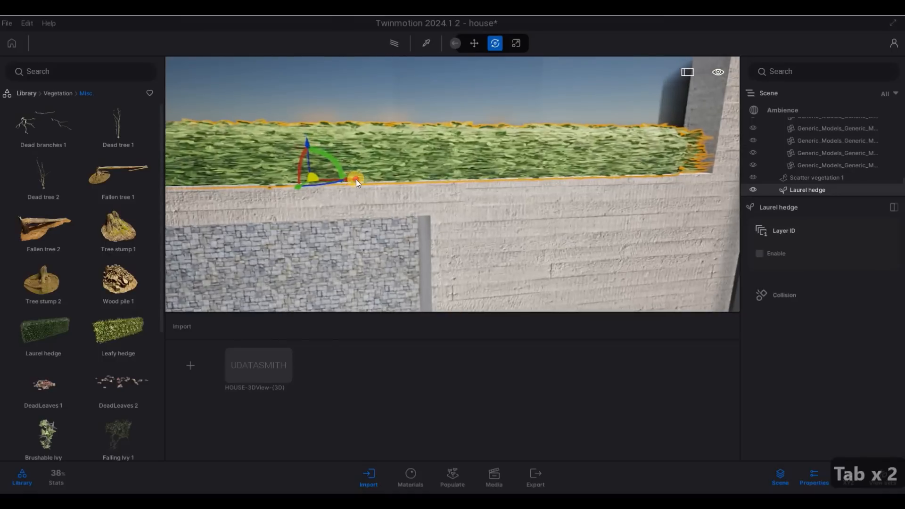
pyautogui.moveTo(355, 179); pyautogui.dragTo(423, 148)
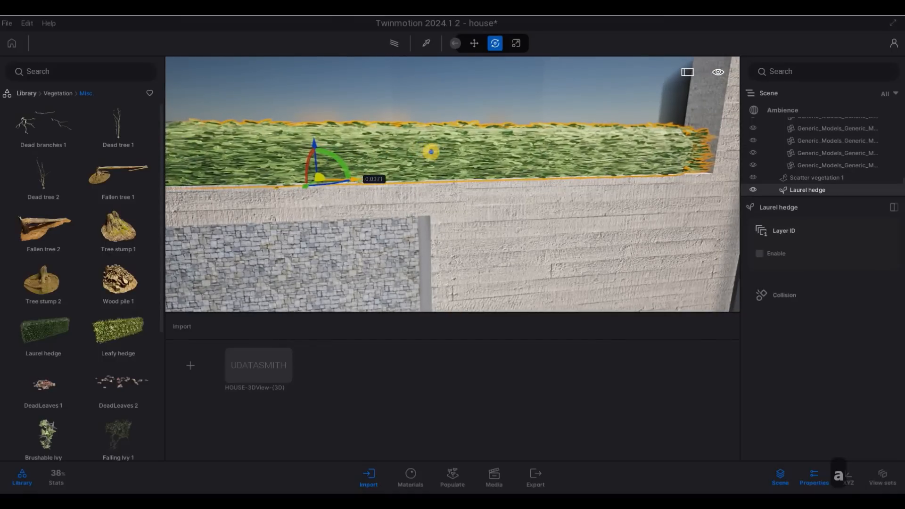
pyautogui.scroll(-5, 401, 179)
pyautogui.press('Escape')
pyautogui.press('Escape')
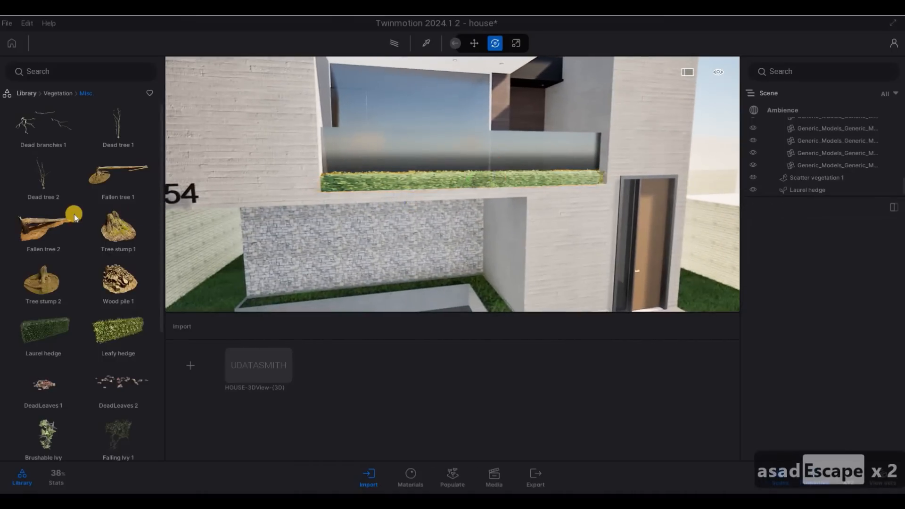
# Step: Place Falling Ivy 1 on the white wall beside the front door, then deselect it
pyautogui.press('a')
pyautogui.press('d')
pyautogui.press('w')
pyautogui.scroll(-2, 118, 321)
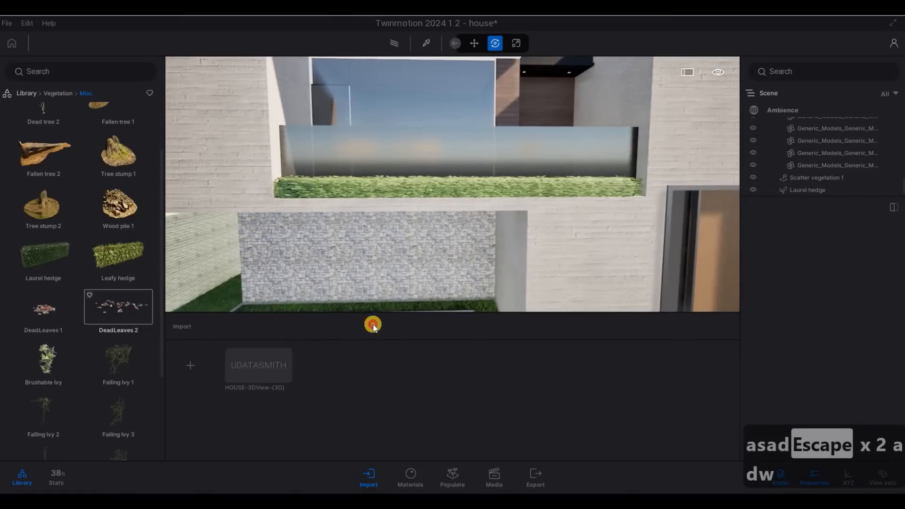
pyautogui.moveTo(609, 235); pyautogui.dragTo(573, 257)
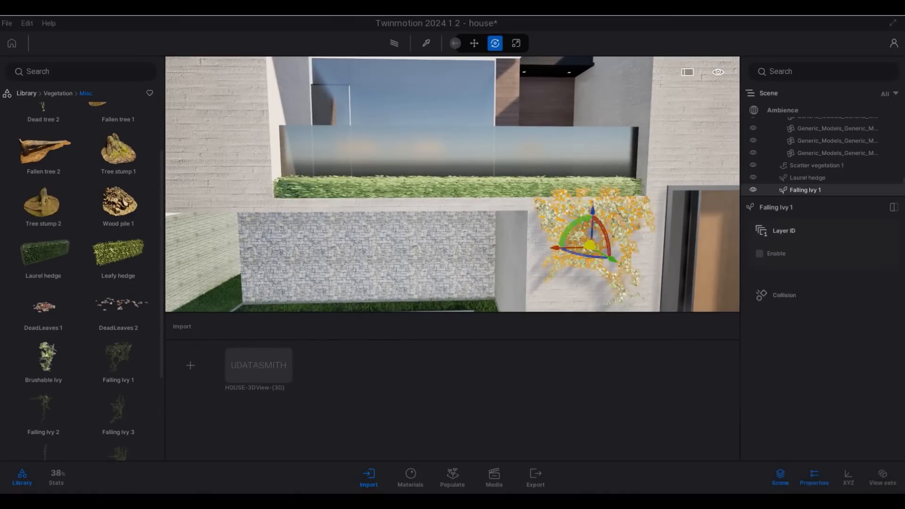
pyautogui.press('w')
pyautogui.press('a')
pyautogui.press('w')
pyautogui.press('q')
pyautogui.press('a')
pyautogui.moveTo(497, 241)
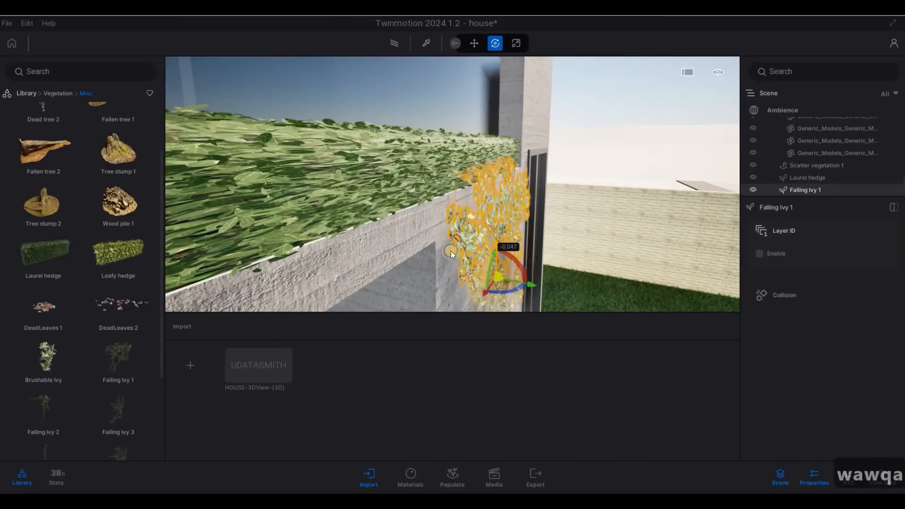
pyautogui.press('d')
pyautogui.press('Escape')
pyautogui.press('Escape')
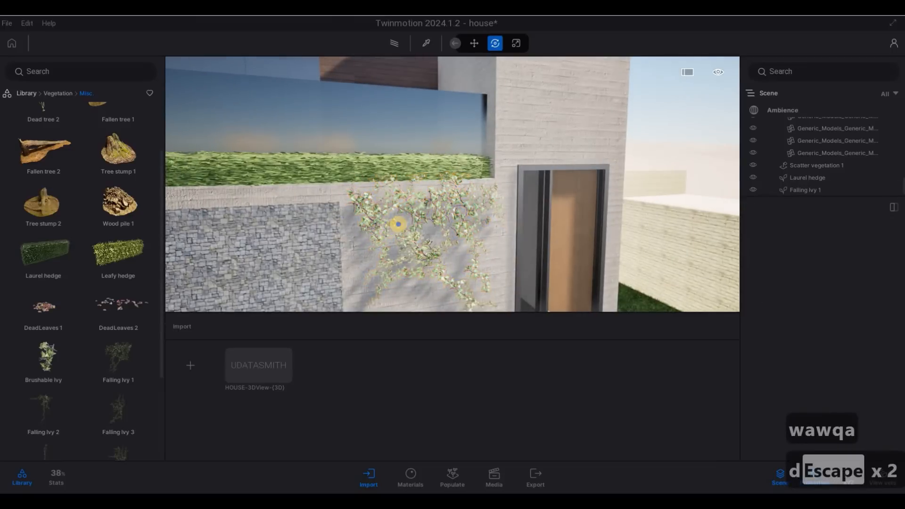
# Step: Back the view away to frame the whole front façade
pyautogui.press('d')
pyautogui.press('s')
pyautogui.press('a')
pyautogui.press('e')
pyautogui.press('s')
pyautogui.press('a')
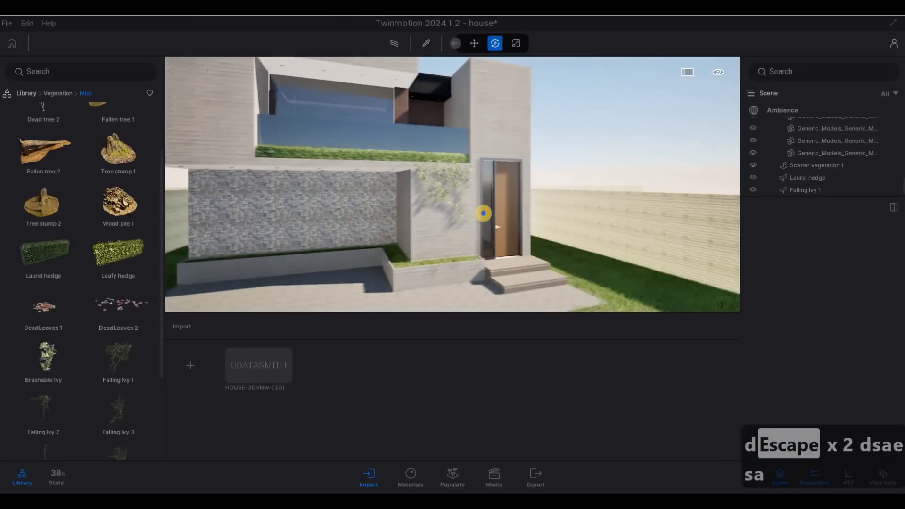
pyautogui.press('a')
pyautogui.press('a')
pyautogui.press('a')
pyautogui.press('a')
pyautogui.press('a')
pyautogui.press('a')
pyautogui.press('a')
pyautogui.press('a')
pyautogui.press('d')
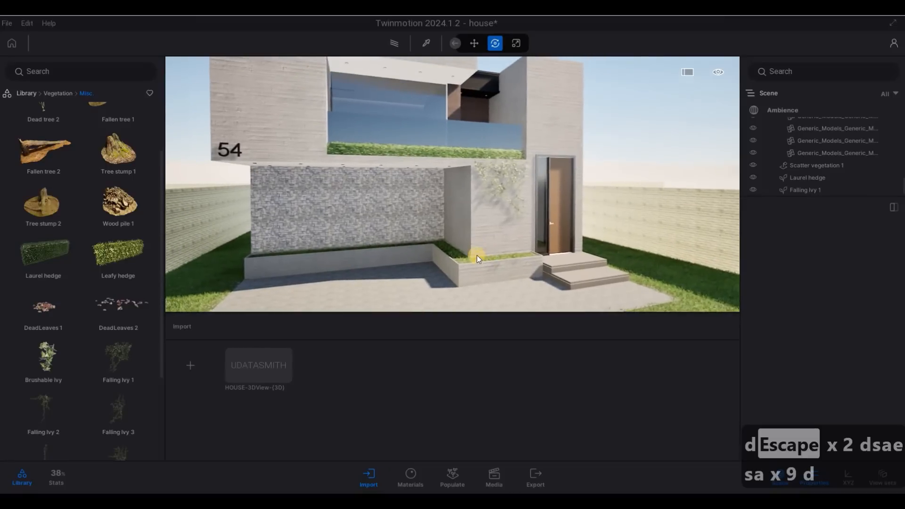
pyautogui.moveTo(472, 213); pyautogui.dragTo(469, 234)
# Step: Walk up to the planter by the stone wall under the overhang
pyautogui.press('a')
pyautogui.press('s')
pyautogui.press('d')
pyautogui.press('w')
pyautogui.press('d')
pyautogui.press('d')
pyautogui.press('a')
pyautogui.press('s')
pyautogui.press('d')
pyautogui.press('w')
pyautogui.press('d')
pyautogui.press('a')
pyautogui.press('a')
pyautogui.press('a')
pyautogui.press('w')
pyautogui.press('e')
pyautogui.press('a')
pyautogui.press('w')
pyautogui.press('a')
pyautogui.press('w')
pyautogui.press('s')
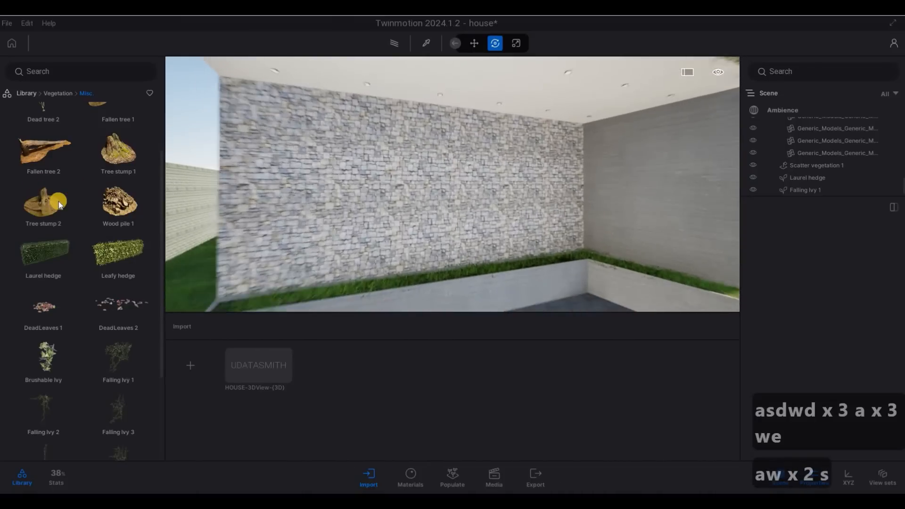
# Step: Browse the Library's Vegetation back to Trees and scroll down to the Mazari Palm
pyautogui.scroll(3, 48, 112)
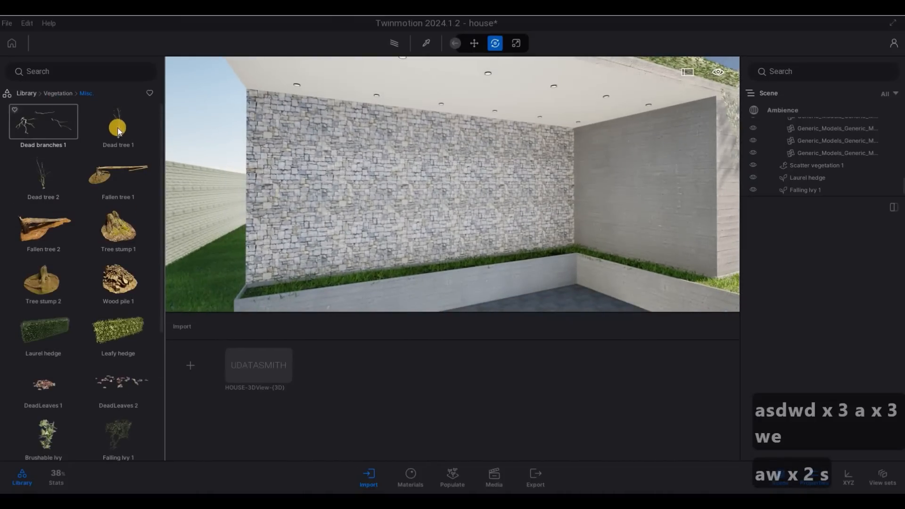
pyautogui.rightClick(118, 131)
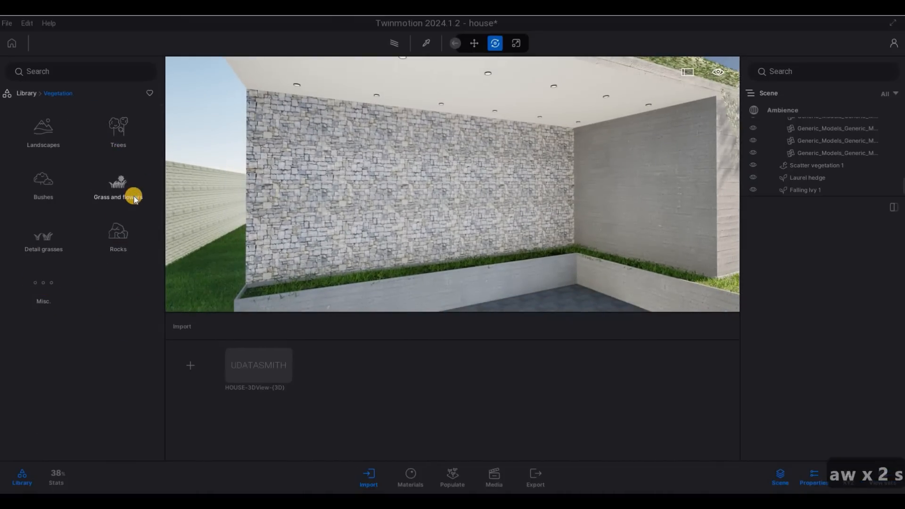
pyautogui.click(118, 184)
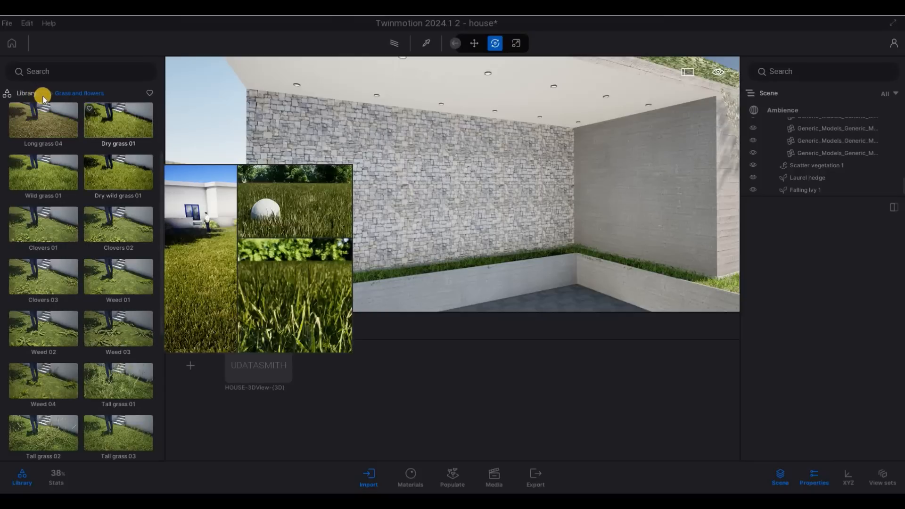
pyautogui.rightClick(124, 142)
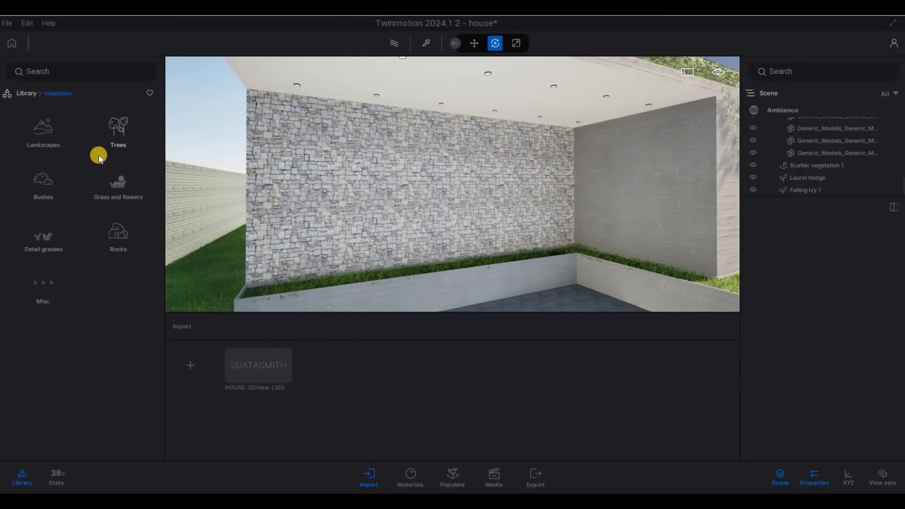
pyautogui.click(117, 141)
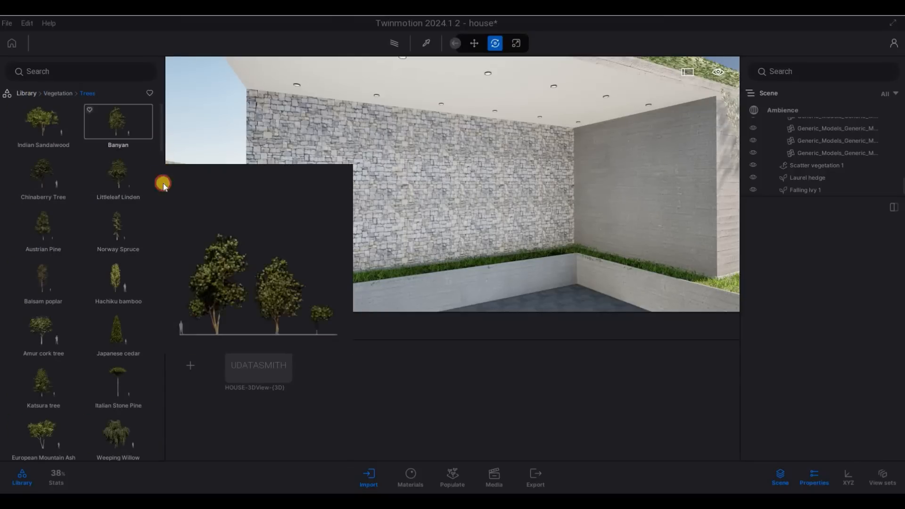
pyautogui.scroll(-5, 163, 183)
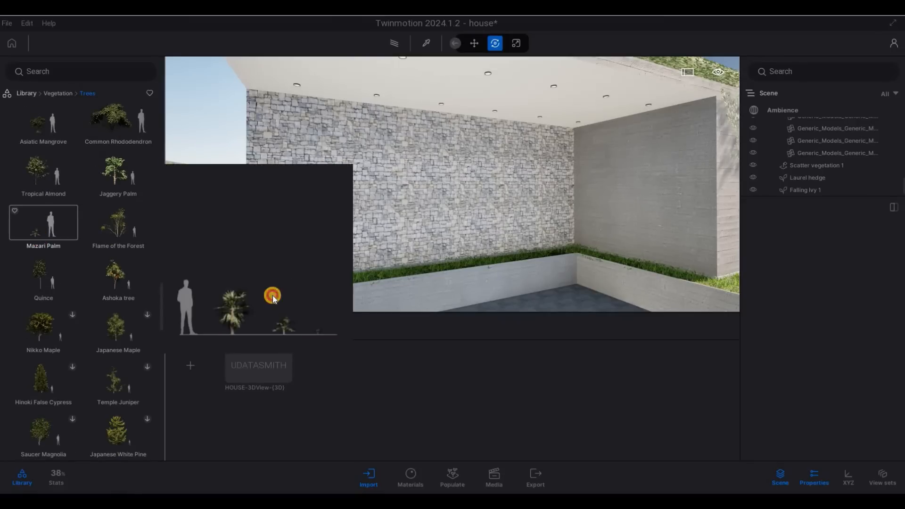
# Step: Place a Mazari Palm at the left end of the stone-wall planter
pyautogui.moveTo(273, 298); pyautogui.dragTo(275, 295)
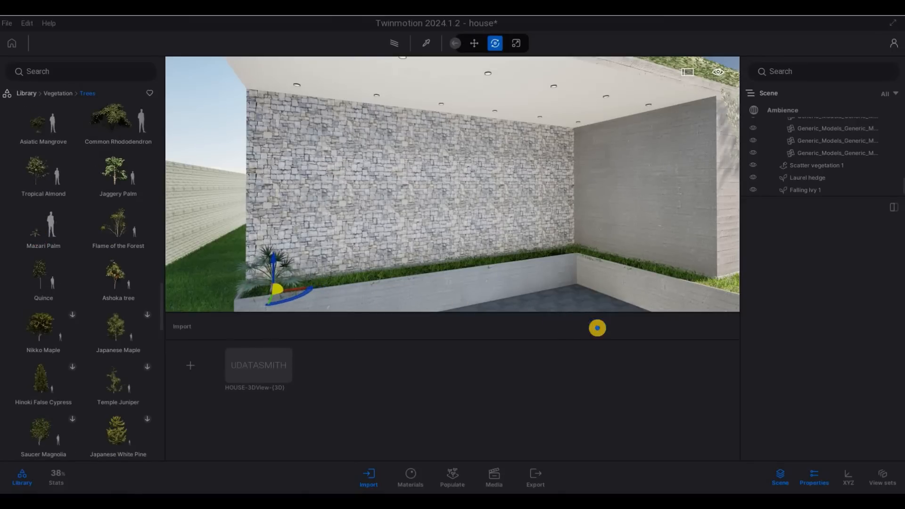
pyautogui.press('a')
pyautogui.press('w')
pyautogui.press('w')
pyautogui.press('e')
pyautogui.press('a')
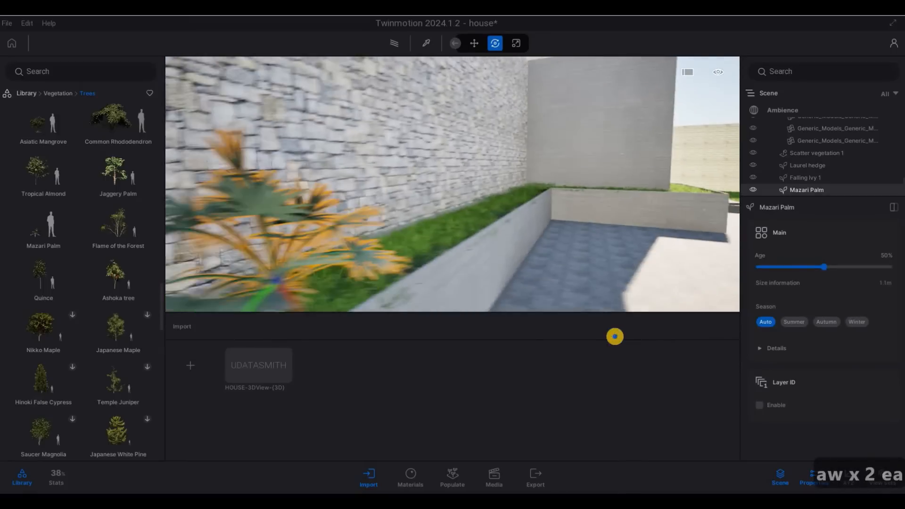
pyautogui.press('e')
pyautogui.press('a')
pyautogui.press('s')
pyautogui.press('d')
pyautogui.press('s')
pyautogui.press('d')
pyautogui.press('s')
pyautogui.press('d')
pyautogui.press('s')
pyautogui.press('d')
pyautogui.press('s')
pyautogui.press('d')
pyautogui.press('s')
pyautogui.press('d')
pyautogui.press('s')
pyautogui.press('d')
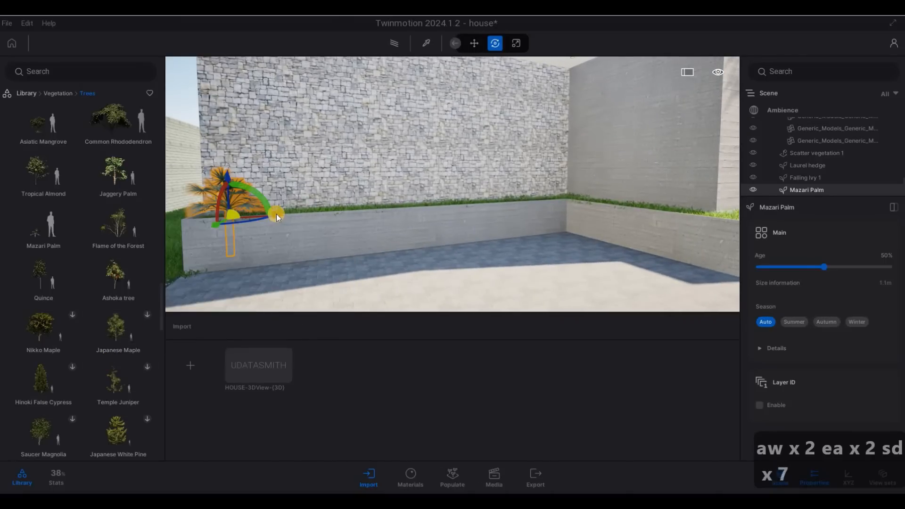
# Step: Copy the palm along the planter with 7 evenly spaced copies
pyautogui.keyDown('alt'); pyautogui.moveTo(337, 218); pyautogui.dragTo(462, 266); pyautogui.keyUp('alt')
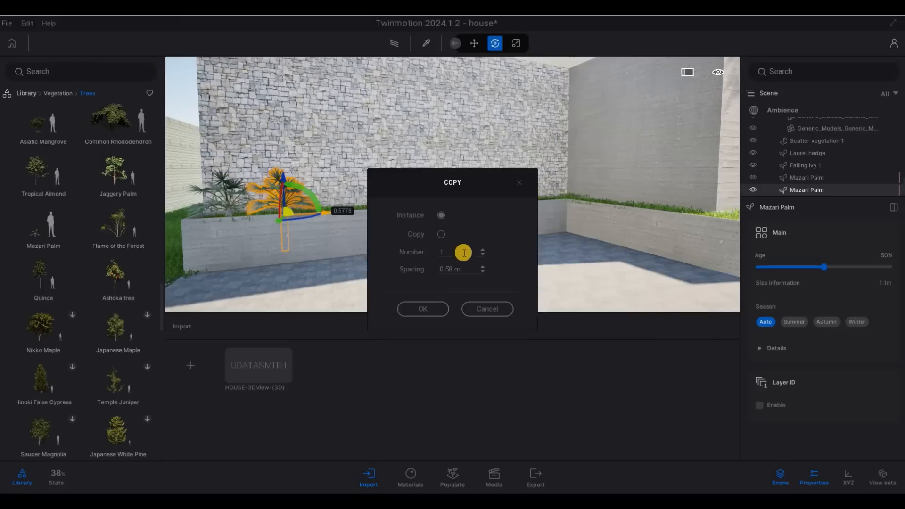
pyautogui.press('Tab')
pyautogui.write('6')
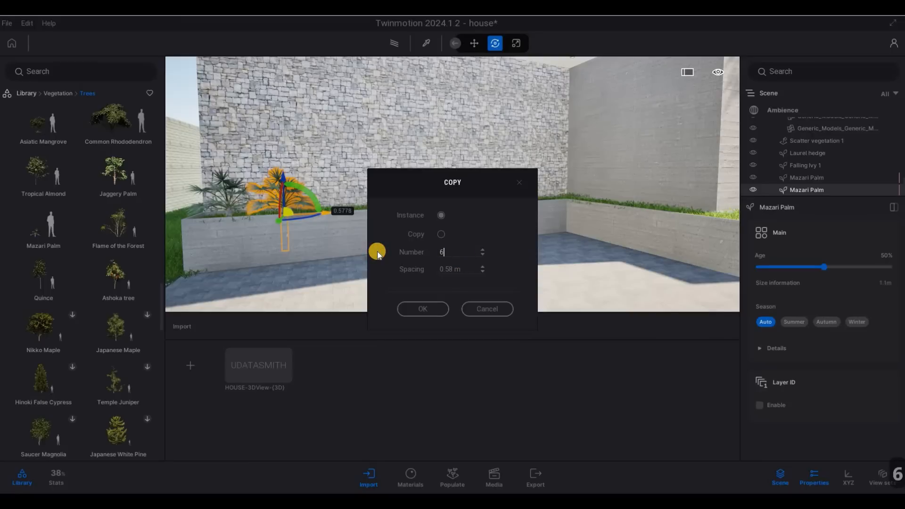
pyautogui.press('BackSpace')
pyautogui.write('8')
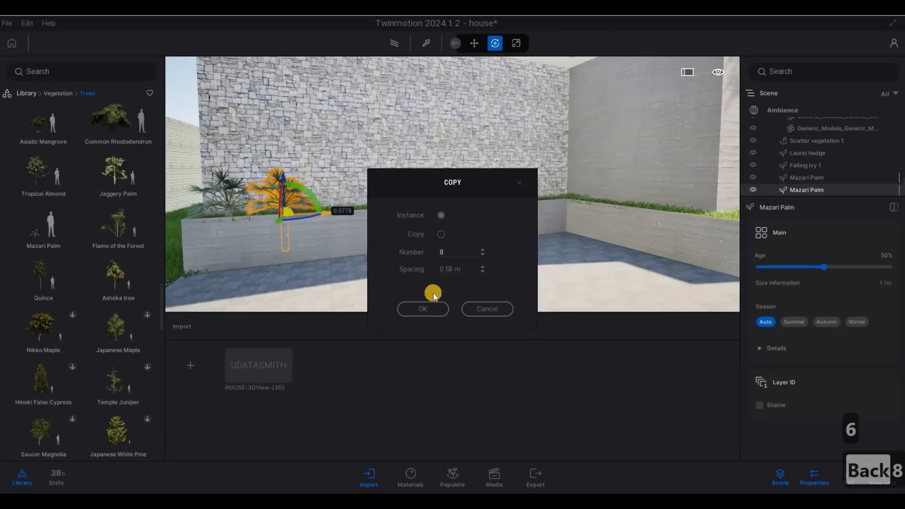
pyautogui.press('BackSpace')
pyautogui.write('7')
pyautogui.click(432, 307)
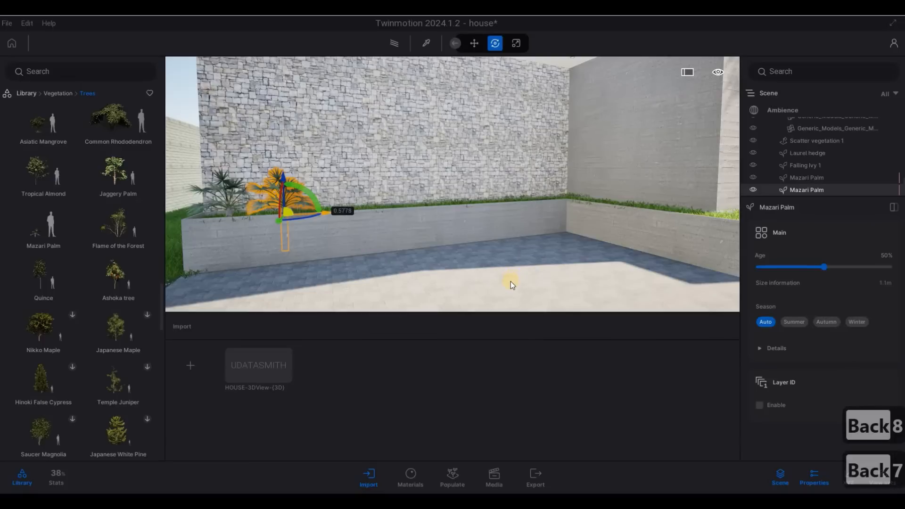
pyautogui.press('Escape')
pyautogui.press('Escape')
pyautogui.press('Escape')
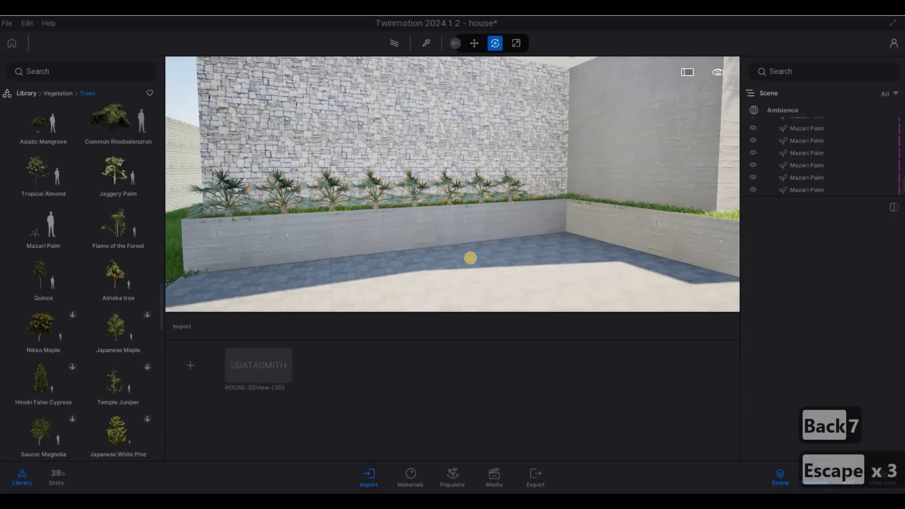
# Step: Alt-drag the last Mazari Palm along the stone-wall planter, making 2 more copies
pyautogui.press('d')
pyautogui.press('w')
pyautogui.press('q')
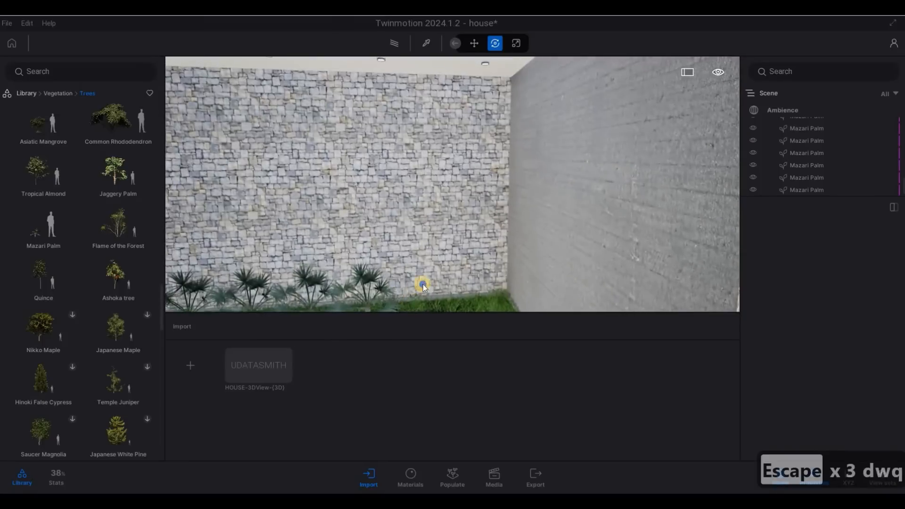
pyautogui.press('e')
pyautogui.press('e')
pyautogui.press('s')
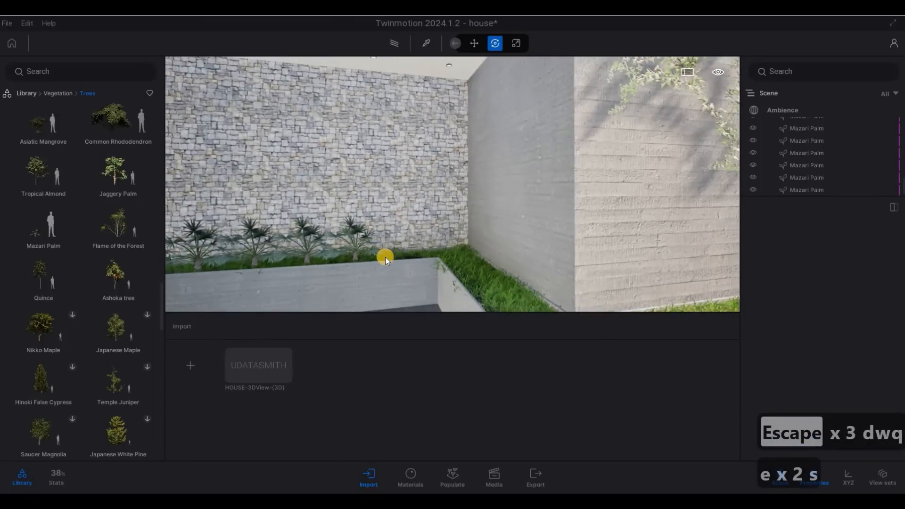
pyautogui.click(389, 256)
pyautogui.moveTo(389, 257); pyautogui.dragTo(419, 263)
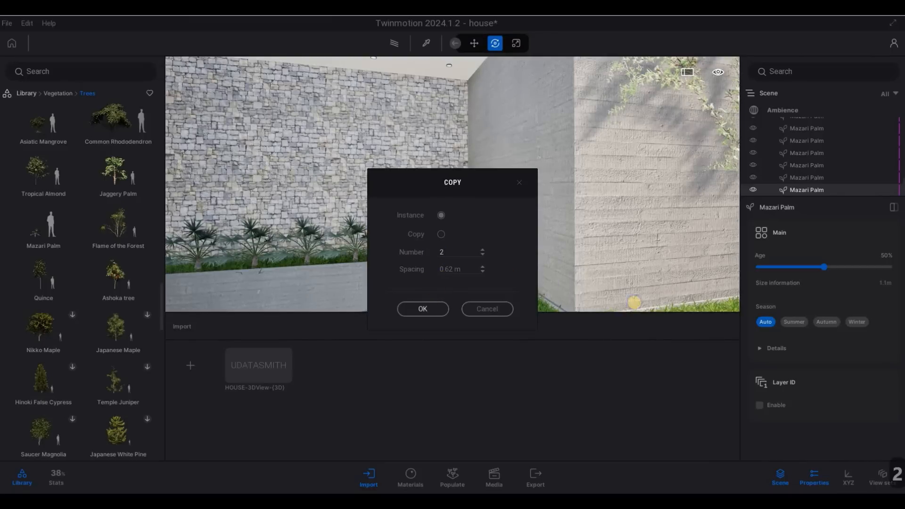
pyautogui.click(422, 308)
# Step: Try placing one new palm on the corner grass, then undo the change
pyautogui.press('a')
pyautogui.press('a')
pyautogui.press('a')
pyautogui.press('w')
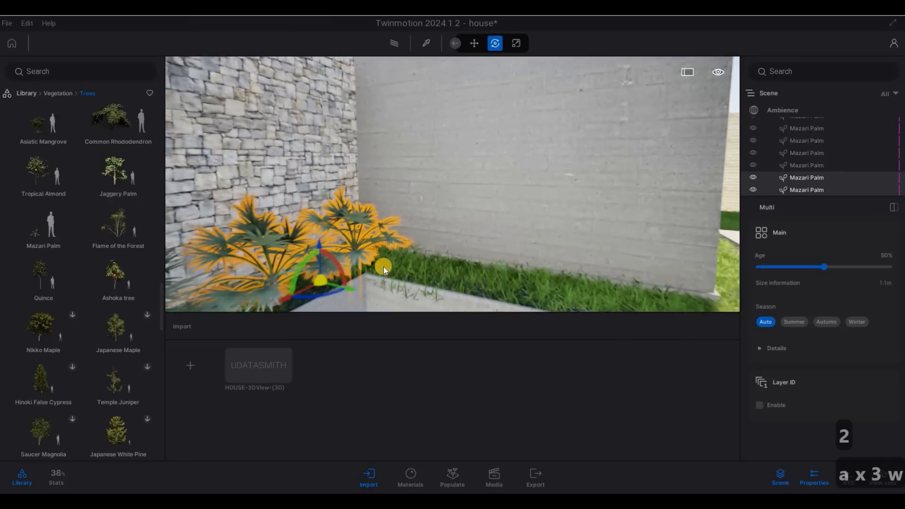
pyautogui.click(383, 269)
pyautogui.click(437, 275)
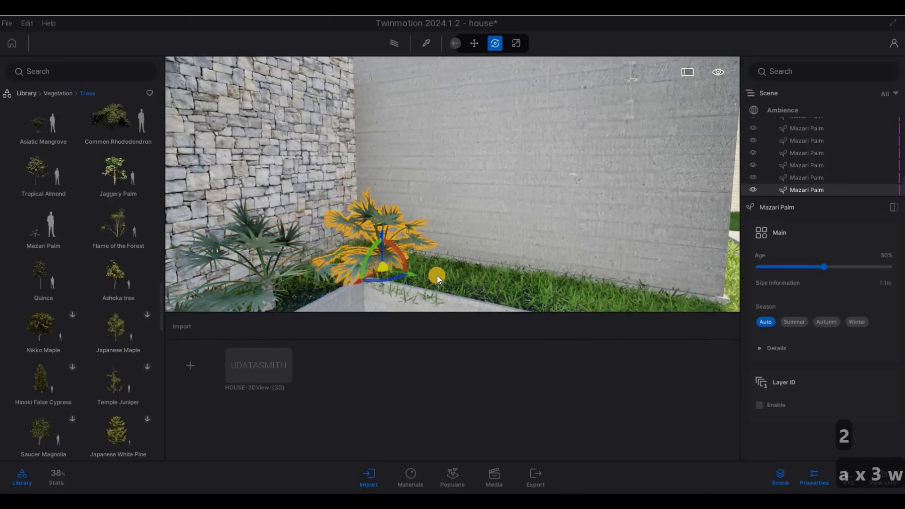
pyautogui.hotkey('ctrl', 'z')
pyautogui.hotkey('ctrl', 'z')
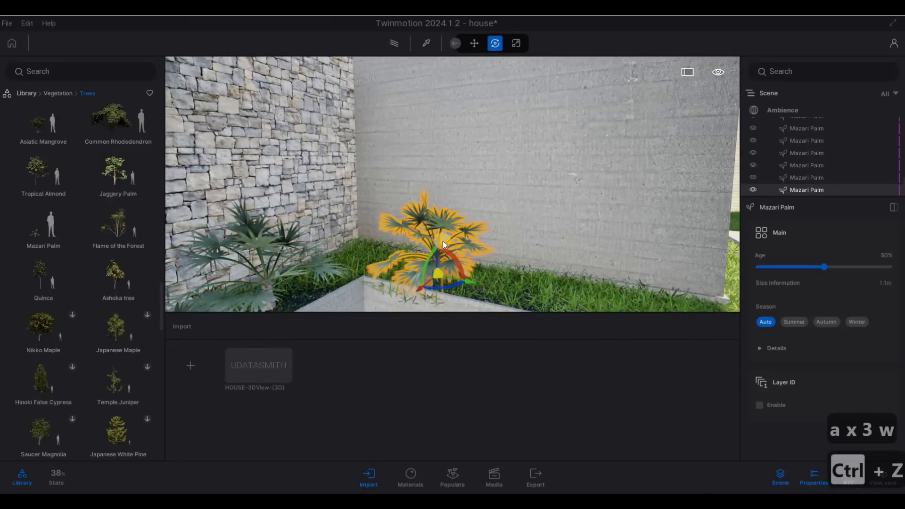
pyautogui.press('Escape')
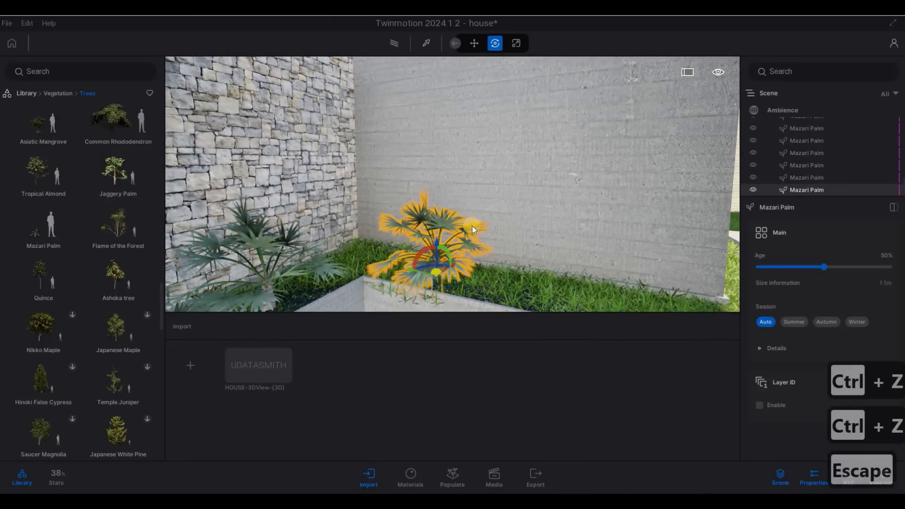
pyautogui.hotkey('ctrl', 'z')
# Step: Slide a palm along the planter toward the inner corner beside the stone wall
pyautogui.hotkey('ctrl', 'z')
pyautogui.moveTo(421, 231); pyautogui.dragTo(353, 233)
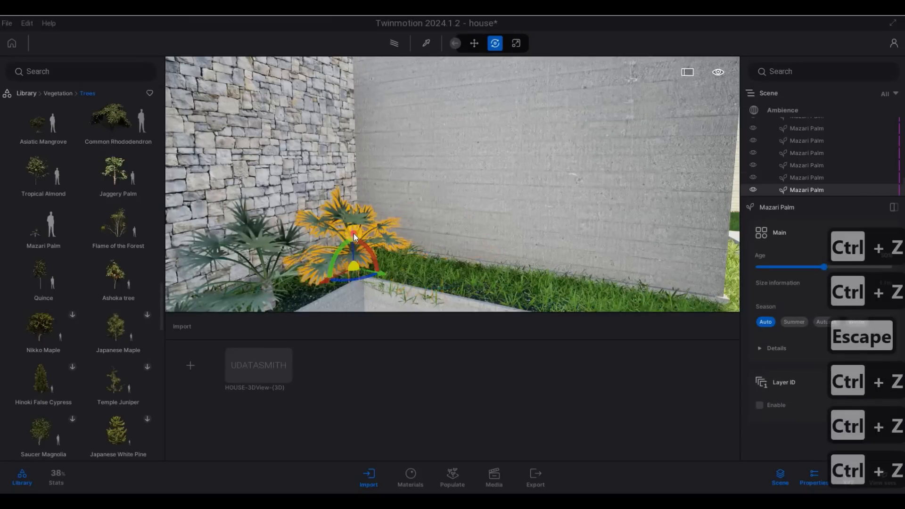
pyautogui.hotkey('ctrl', 'z')
pyautogui.click(349, 247)
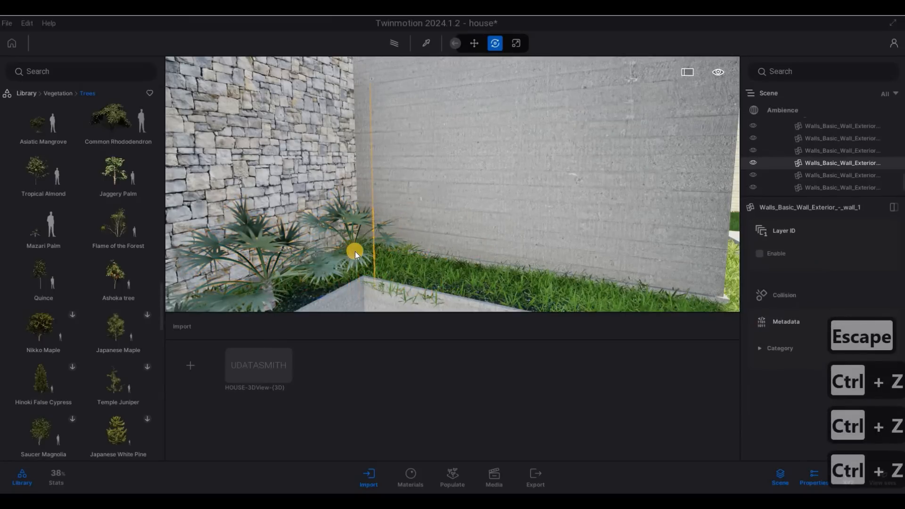
pyautogui.click(359, 222)
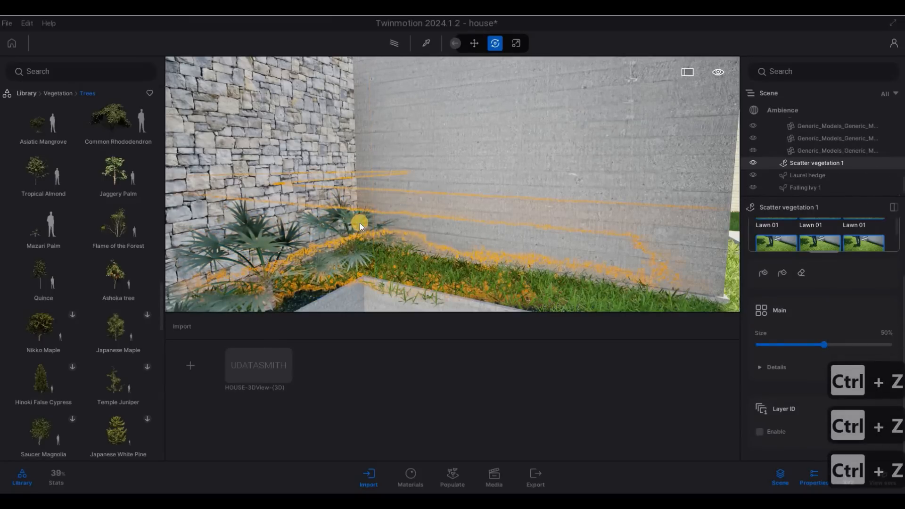
pyautogui.click(379, 264)
pyautogui.moveTo(383, 273); pyautogui.dragTo(454, 276)
pyautogui.press('Return')
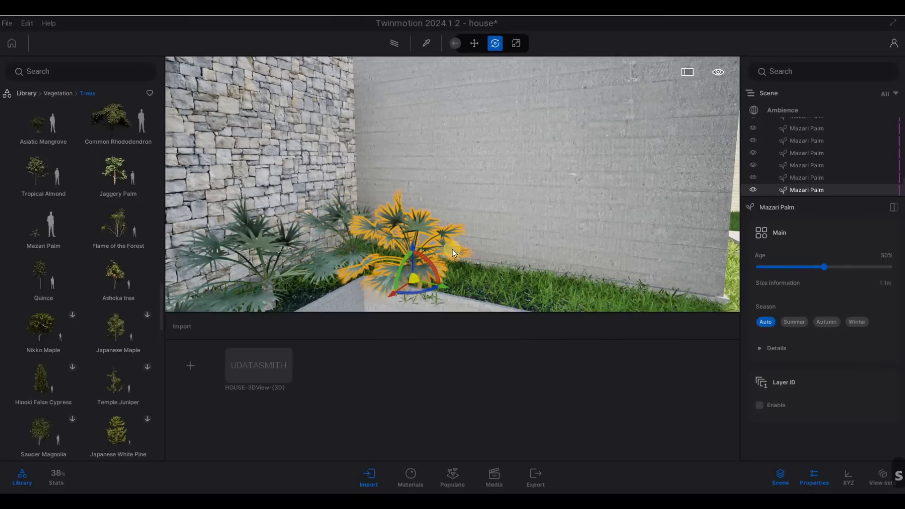
# Step: Nudge the palm slightly further along the stone-wall planter
pyautogui.scroll(-3, 451, 249)
pyautogui.moveTo(459, 248)
pyautogui.mouseDown()
pyautogui.moveTo(500, 246)
pyautogui.moveTo(467, 248)
pyautogui.mouseUp()
pyautogui.press('d')
pyautogui.press('w')
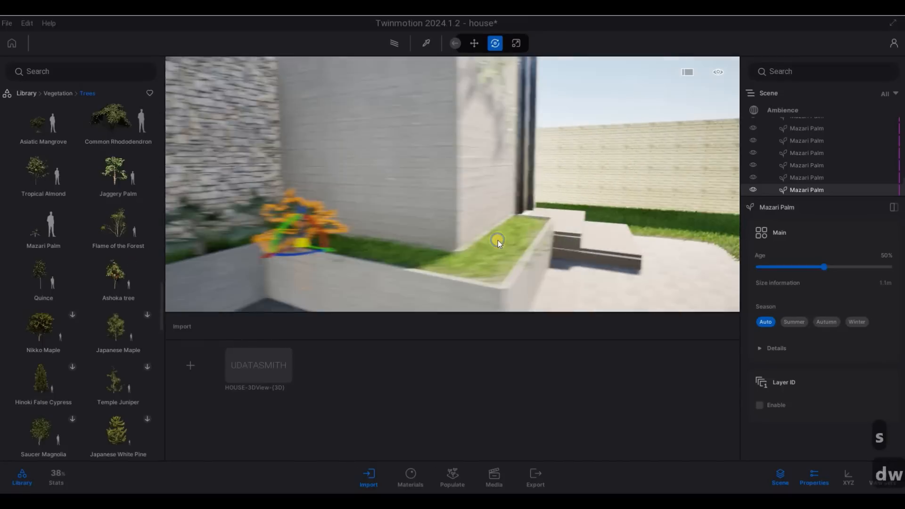
pyautogui.press('d')
pyautogui.press('w')
pyautogui.press('d')
pyautogui.press('a')
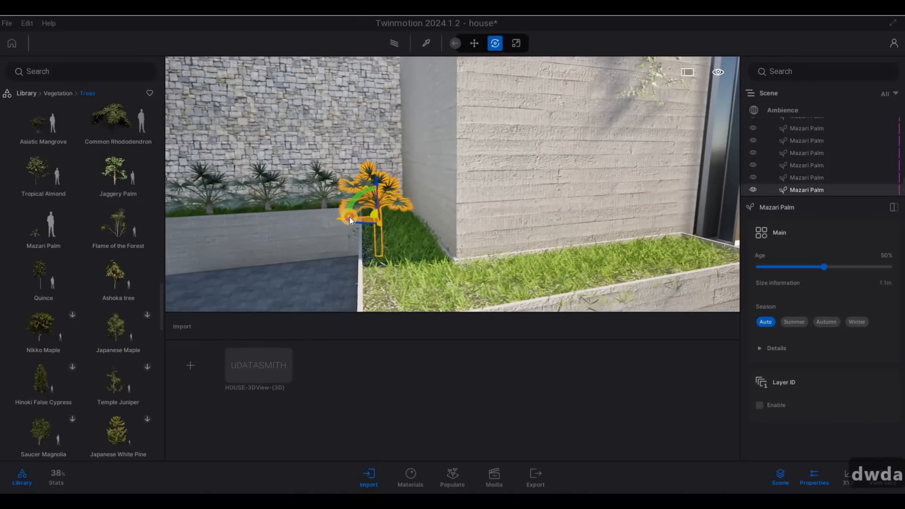
pyautogui.moveTo(350, 216); pyautogui.dragTo(472, 239)
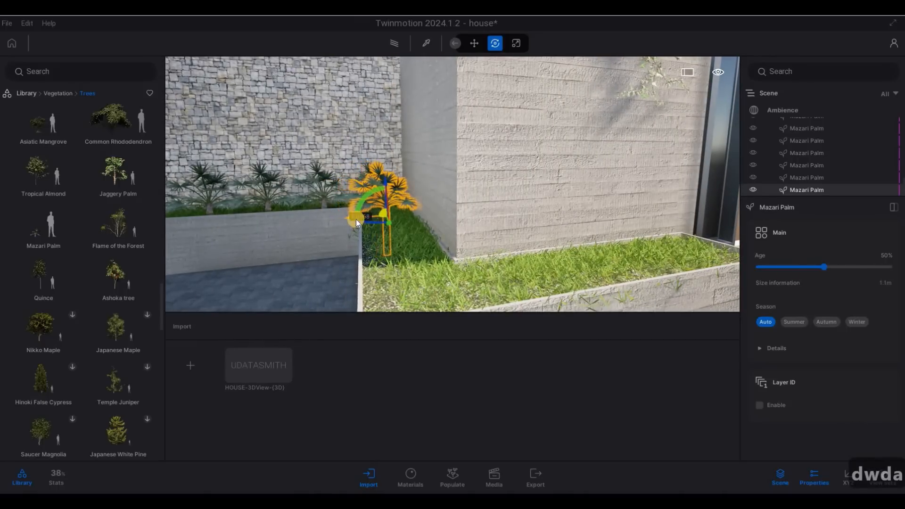
pyautogui.press('a')
pyautogui.press('w')
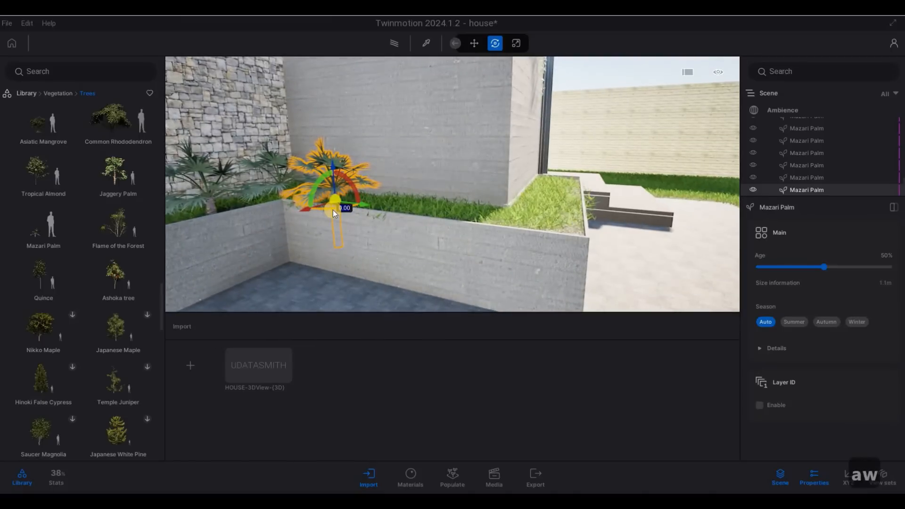
# Step: Rotate the palm 90°, copy it into a row of four, and delete the overhanging end palm
pyautogui.write('9')
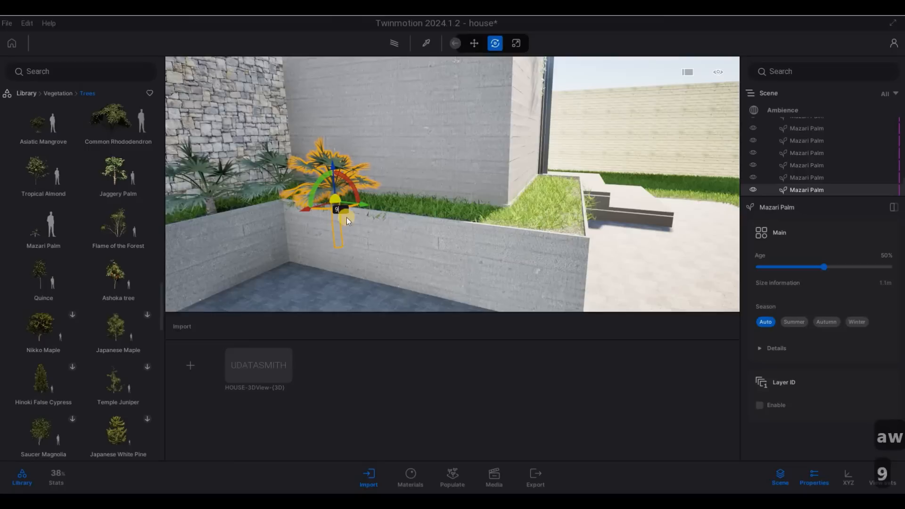
pyautogui.write('0')
pyautogui.press('Return')
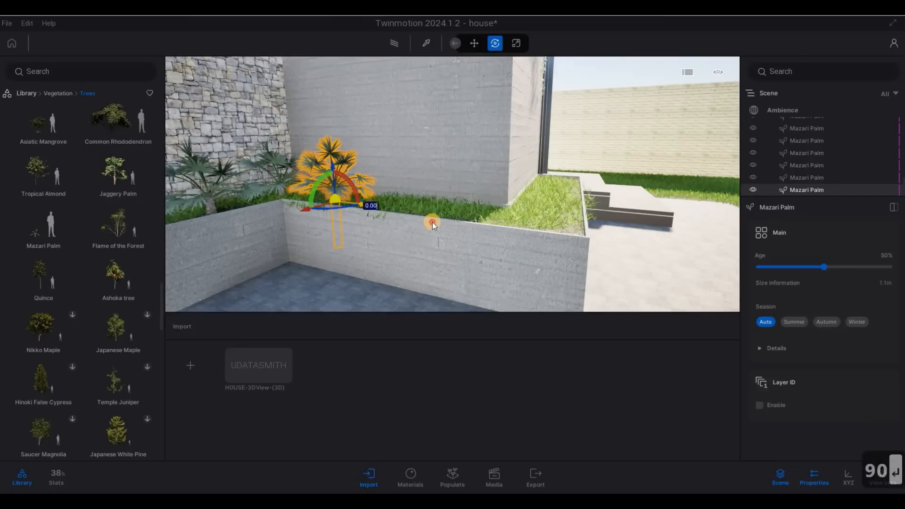
pyautogui.keyDown('shift'); pyautogui.moveTo(432, 222); pyautogui.dragTo(417, 216); pyautogui.keyUp('shift')
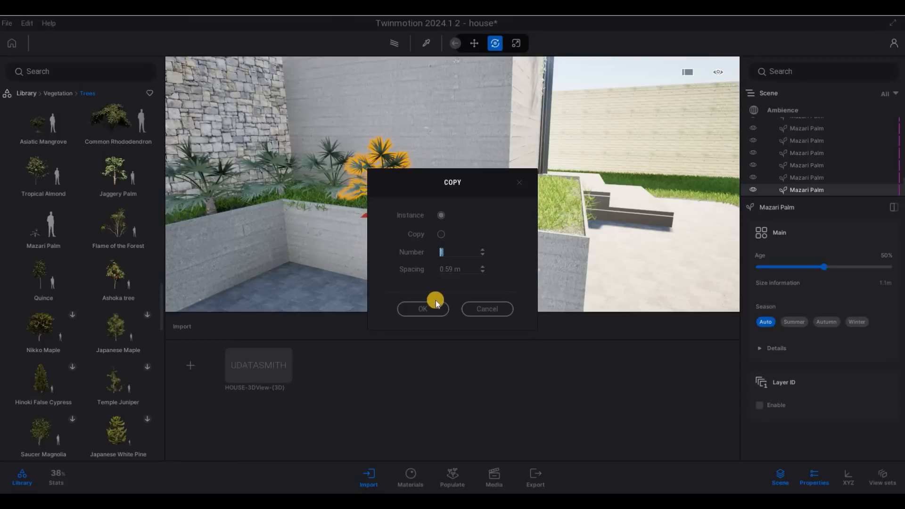
pyautogui.press('Return')
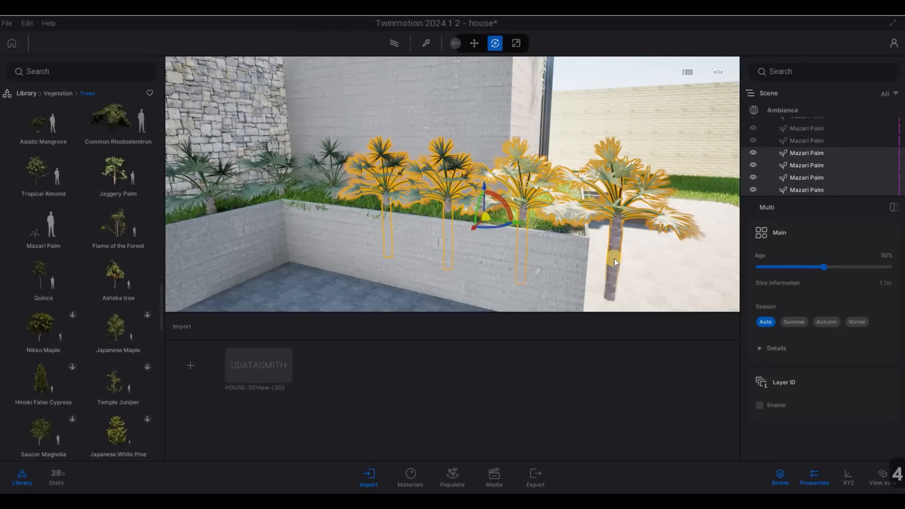
pyautogui.click(614, 258)
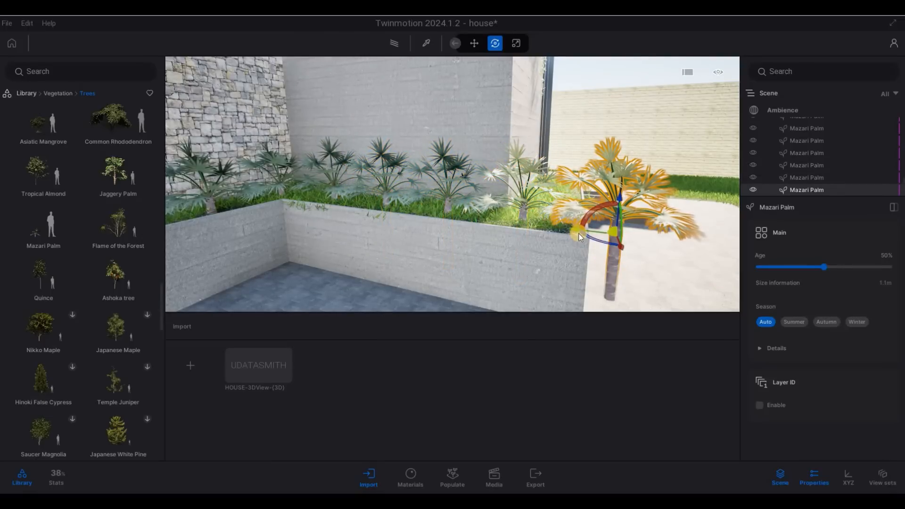
pyautogui.press('Delete')
# Step: In the entry planter, make a single palm copy and rotate it 90°
pyautogui.press('d')
pyautogui.press('d')
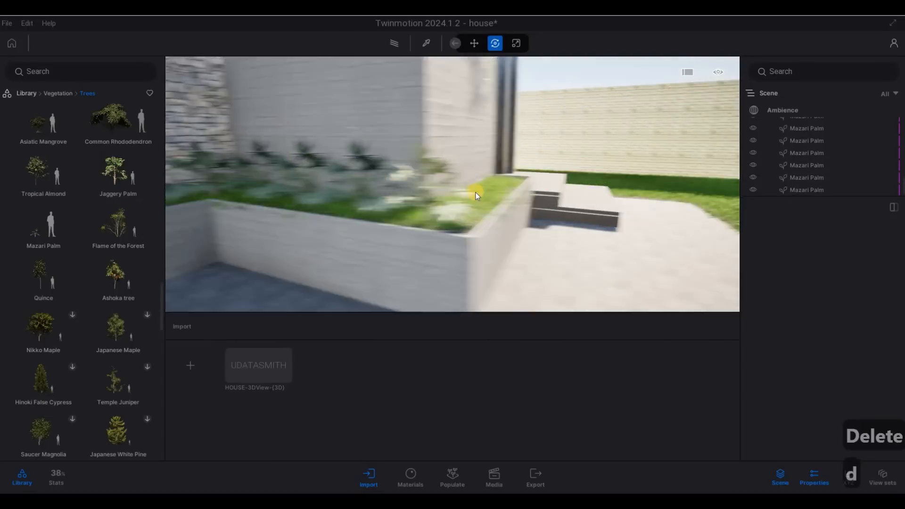
pyautogui.press('w')
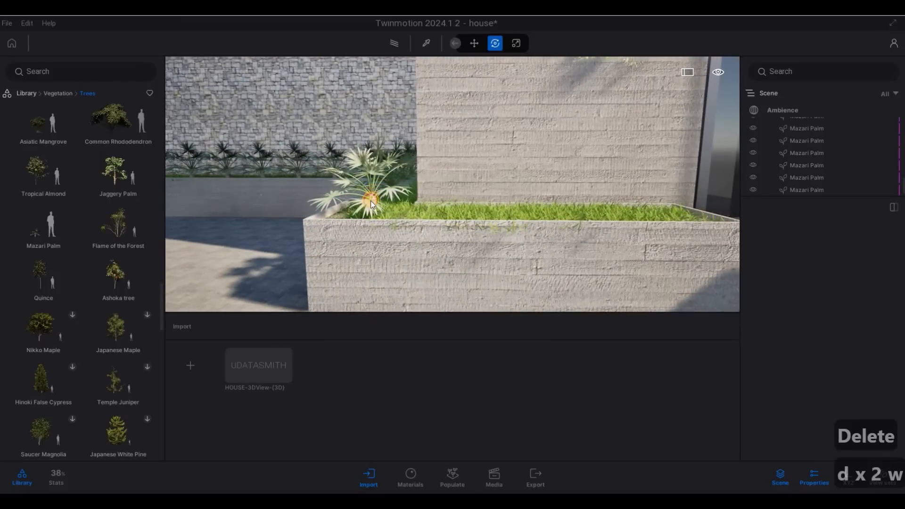
pyautogui.click(391, 219)
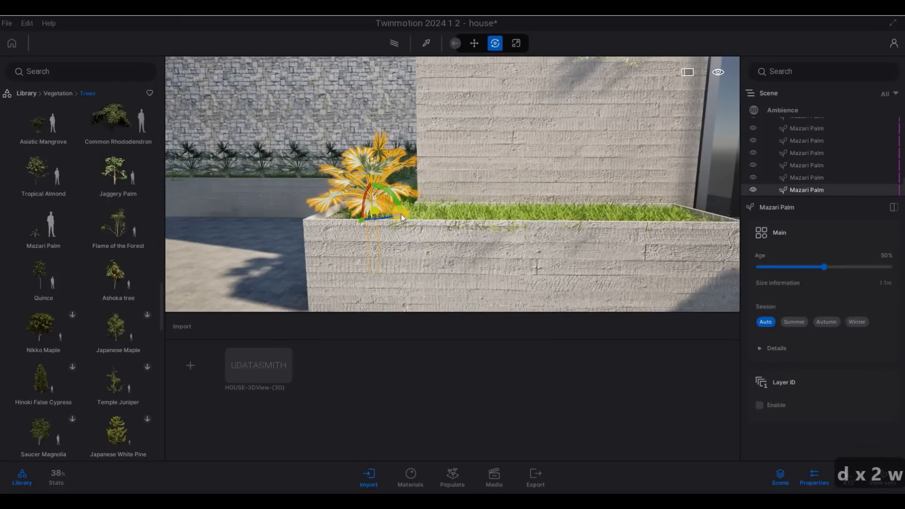
pyautogui.moveTo(401, 214); pyautogui.dragTo(470, 224)
pyautogui.press('Return')
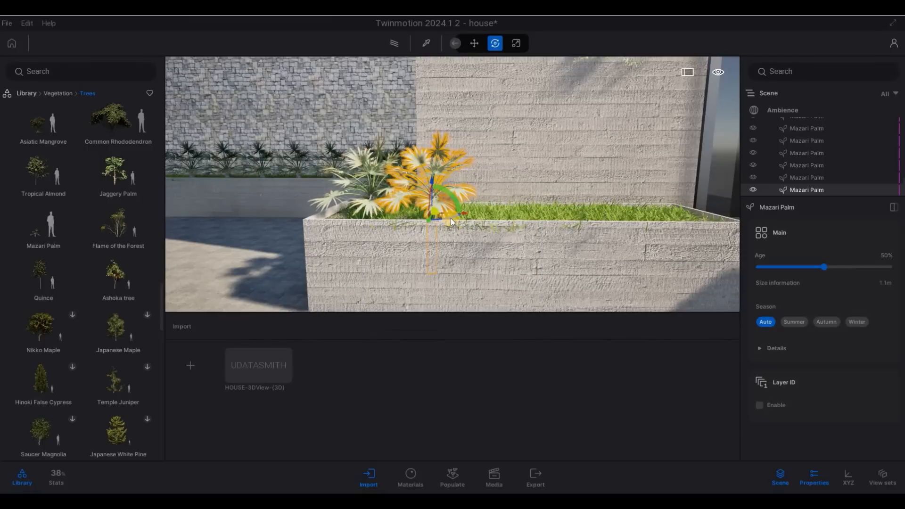
pyautogui.write('90')
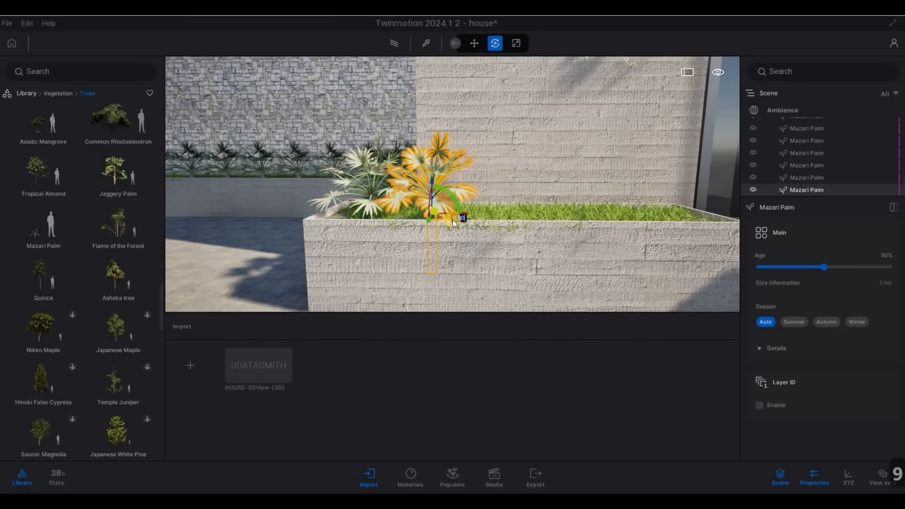
pyautogui.press('Return')
# Step: Nudge the copied entry-planter palm toward the planter edge, then undo those adjustments
pyautogui.press('a')
pyautogui.moveTo(477, 236); pyautogui.dragTo(369, 244, button='right')
pyautogui.press('w')
pyautogui.press('q')
pyautogui.press('s')
pyautogui.press('d')
pyautogui.press('w')
pyautogui.press('d')
pyautogui.click(375, 243)
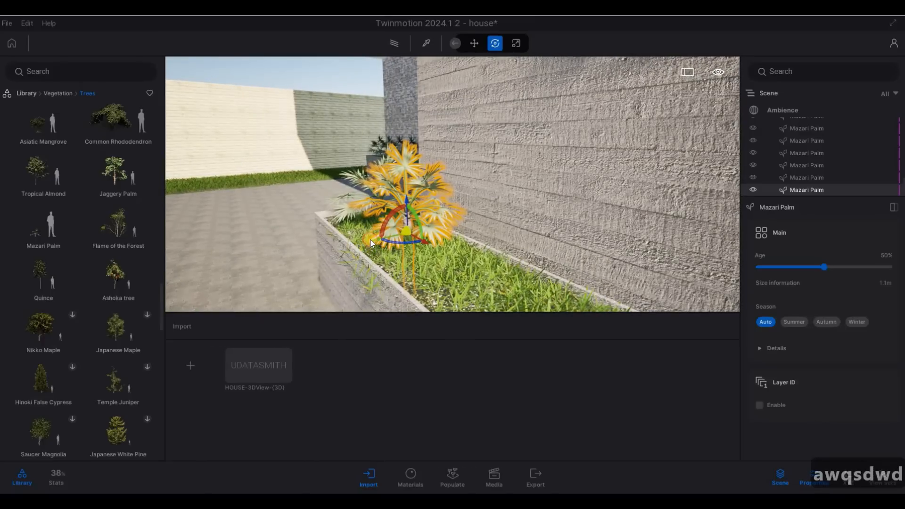
pyautogui.moveTo(373, 240); pyautogui.dragTo(369, 241)
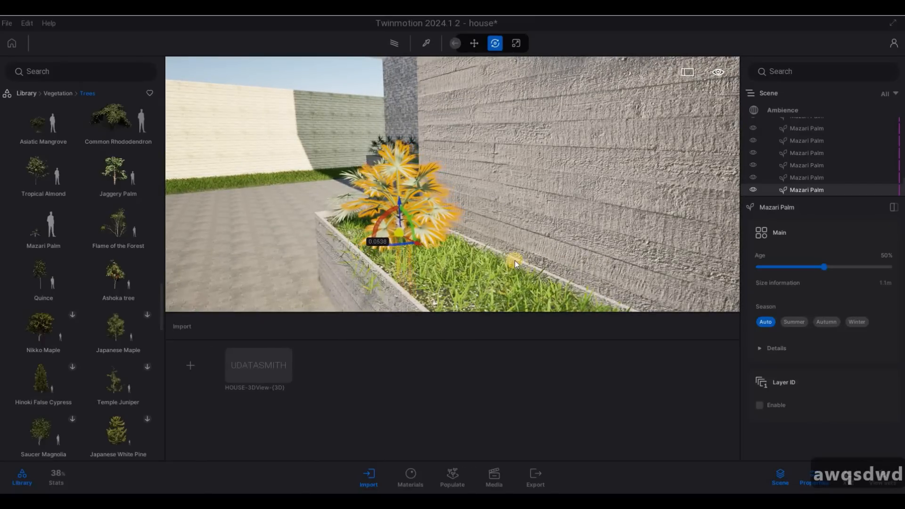
pyautogui.press('a')
pyautogui.moveTo(477, 238); pyautogui.dragTo(474, 219, button='right')
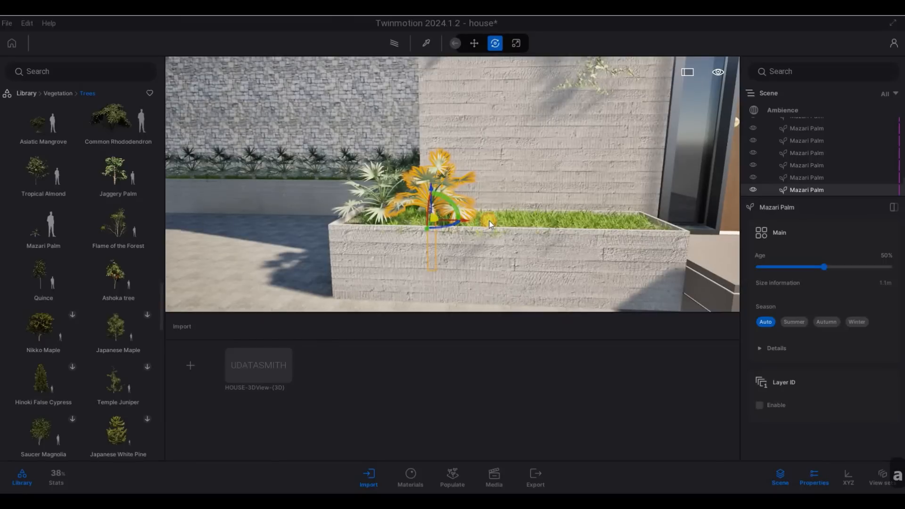
pyautogui.moveTo(467, 220); pyautogui.dragTo(523, 220)
pyautogui.hotkey('ctrl', 'z')
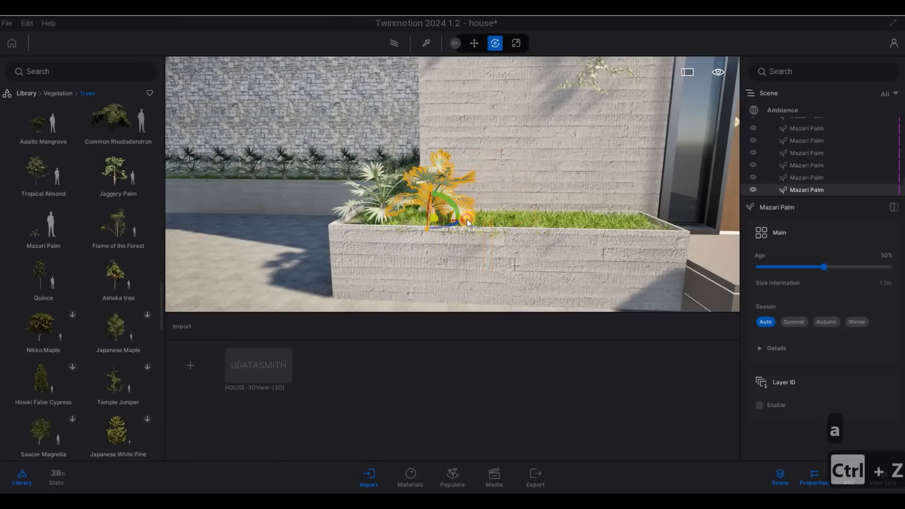
pyautogui.hotkey('ctrl', 'z')
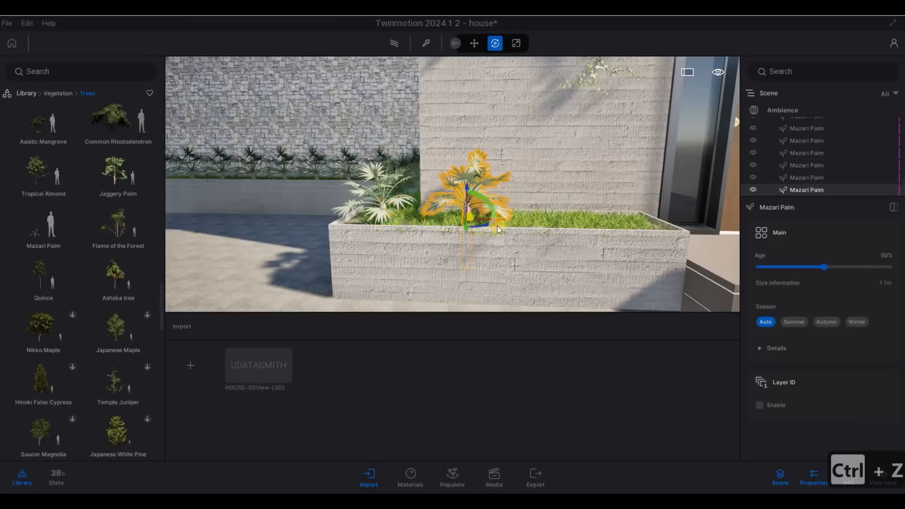
pyautogui.hotkey('ctrl', 'z')
pyautogui.hotkey('ctrl', 'z')
pyautogui.hotkey('ctrl', 'z')
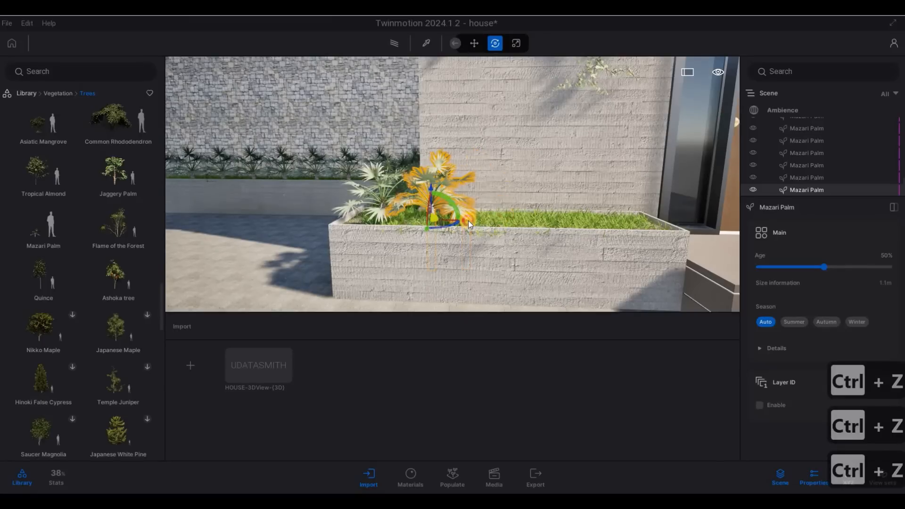
# Step: Copy the palm into a row of three more along the entry planter
pyautogui.moveTo(468, 221); pyautogui.dragTo(539, 230)
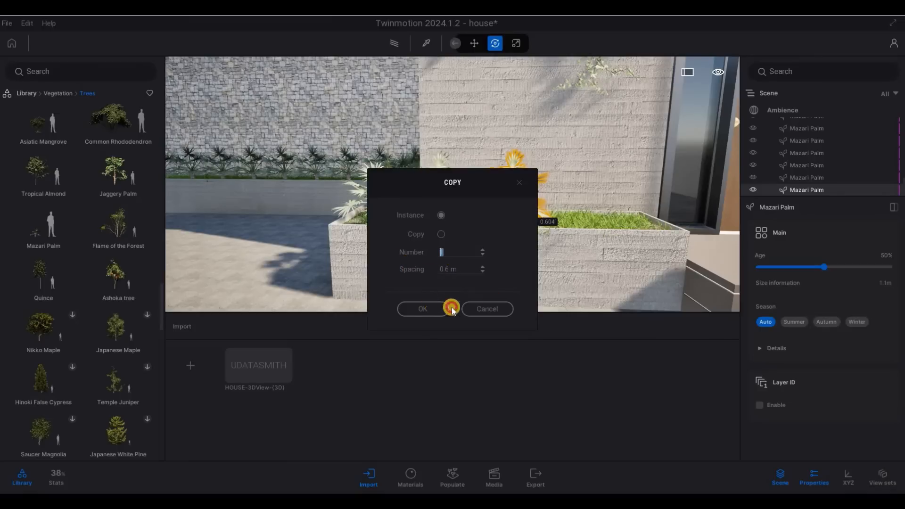
pyautogui.click(423, 309)
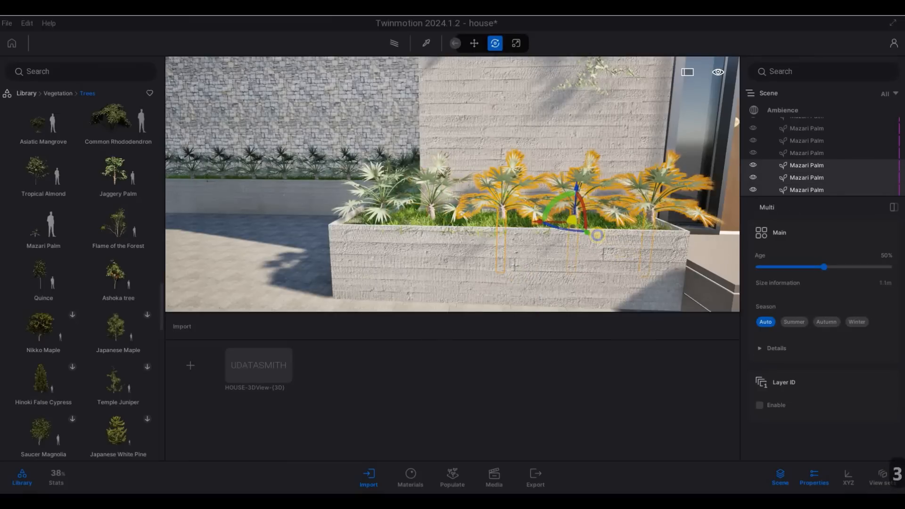
pyautogui.press('Escape')
pyautogui.press('Escape')
pyautogui.press('s')
pyautogui.press('d')
pyautogui.press('s')
pyautogui.press('d')
pyautogui.press('s')
pyautogui.press('d')
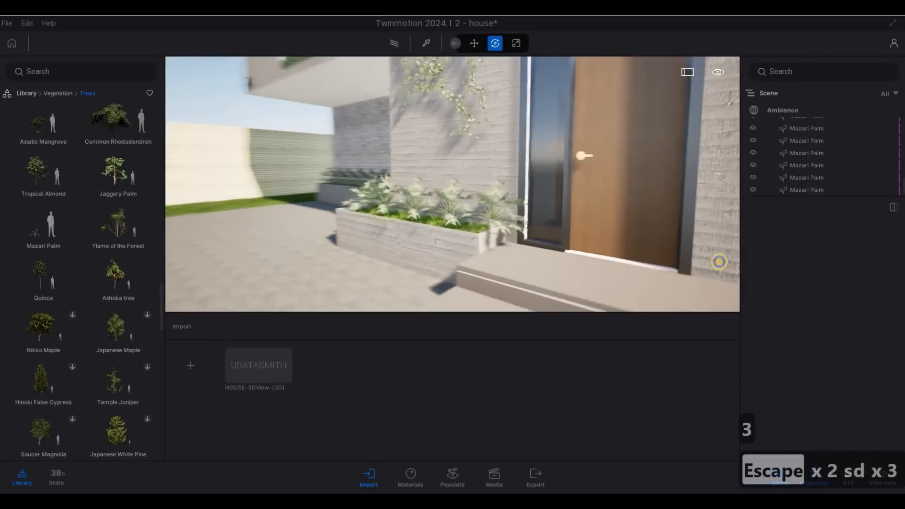
pyautogui.press('a')
pyautogui.press('w')
pyautogui.press('d')
pyautogui.press('a')
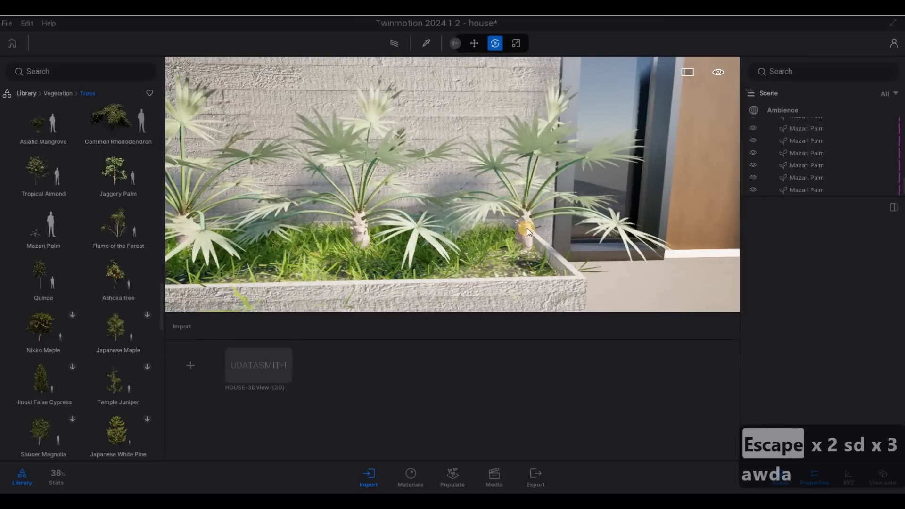
pyautogui.click(487, 247)
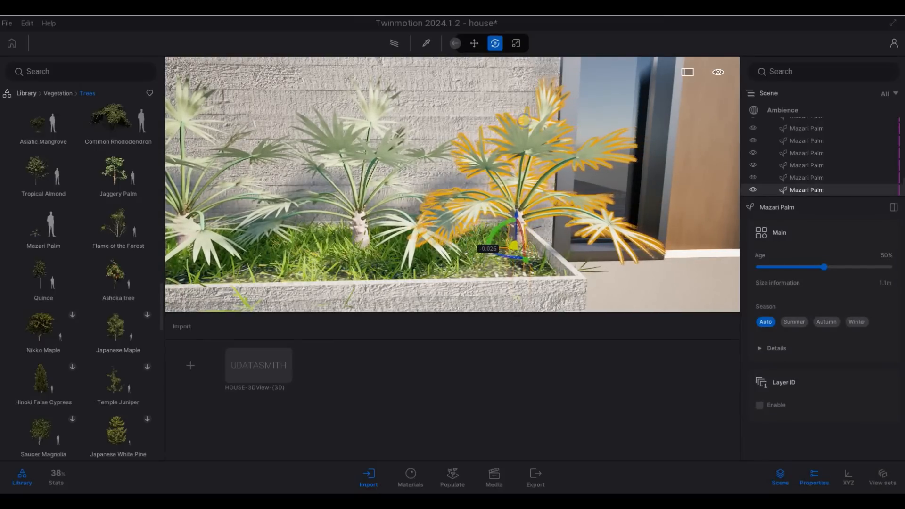
pyautogui.press('Escape')
pyautogui.press('Escape')
pyautogui.press('s')
pyautogui.press('a')
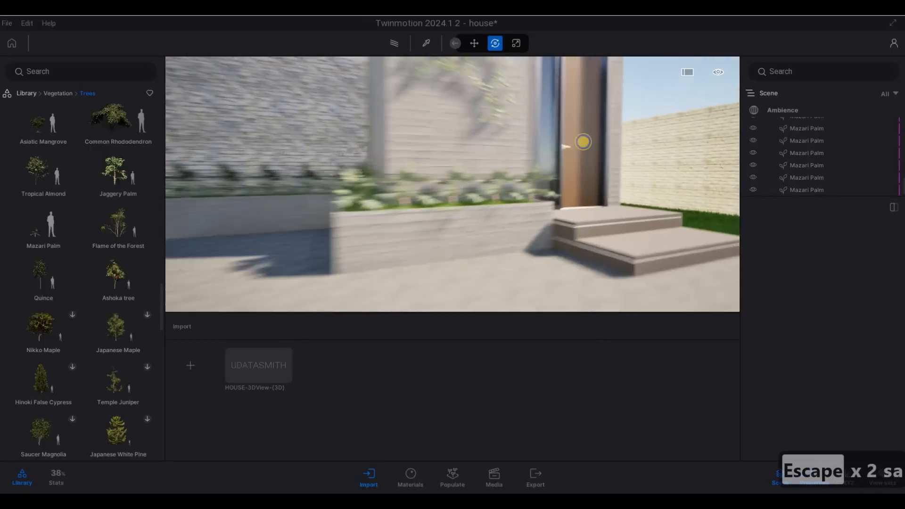
pyautogui.press('d')
pyautogui.press('a')
pyautogui.press('s')
pyautogui.press('d')
pyautogui.press('a')
pyautogui.moveTo(554, 115); pyautogui.dragTo(401, 188, button='right')
pyautogui.press('a')
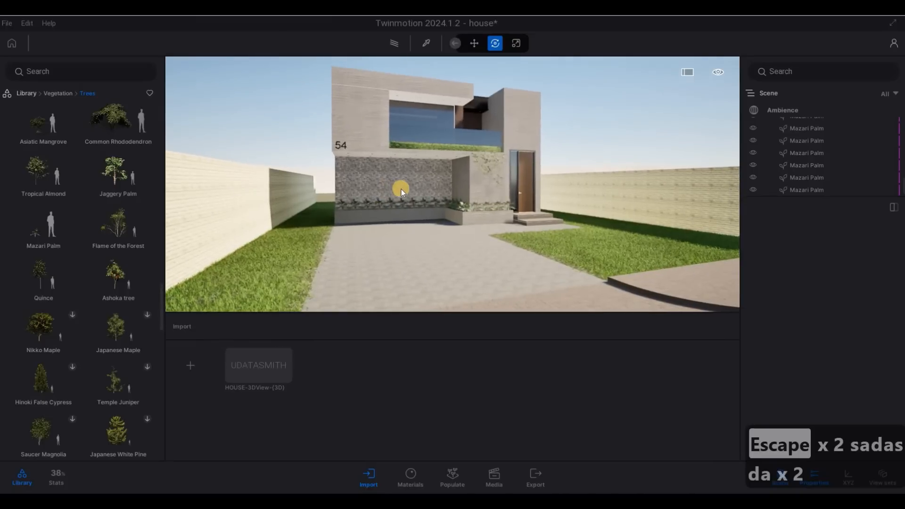
pyautogui.press('F1')
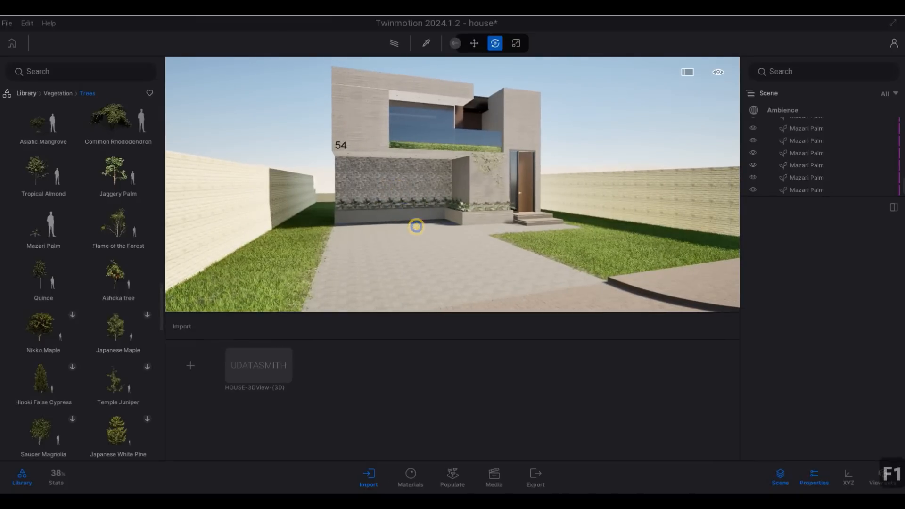
pyautogui.moveTo(415, 226); pyautogui.dragTo(420, 208, button='right')
pyautogui.press('s')
pyautogui.press('d')
pyautogui.press('a')
pyautogui.press('d')
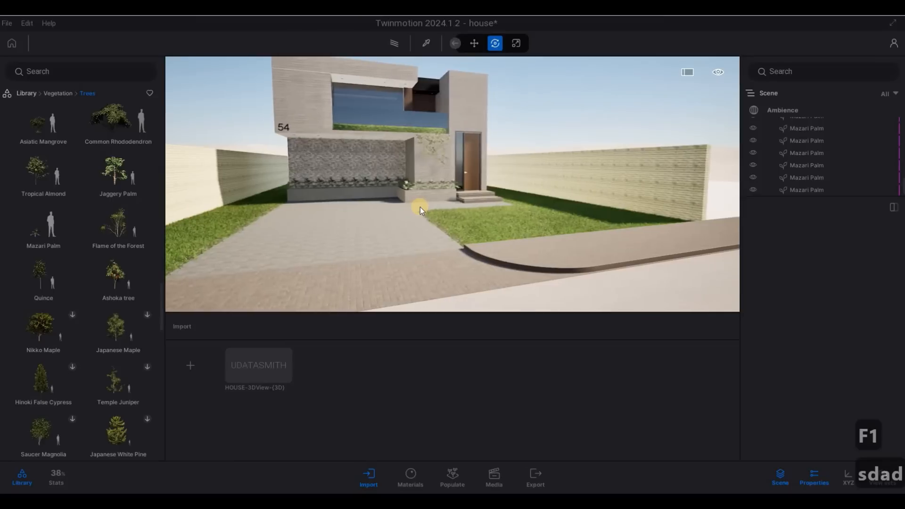
pyautogui.press('F1')
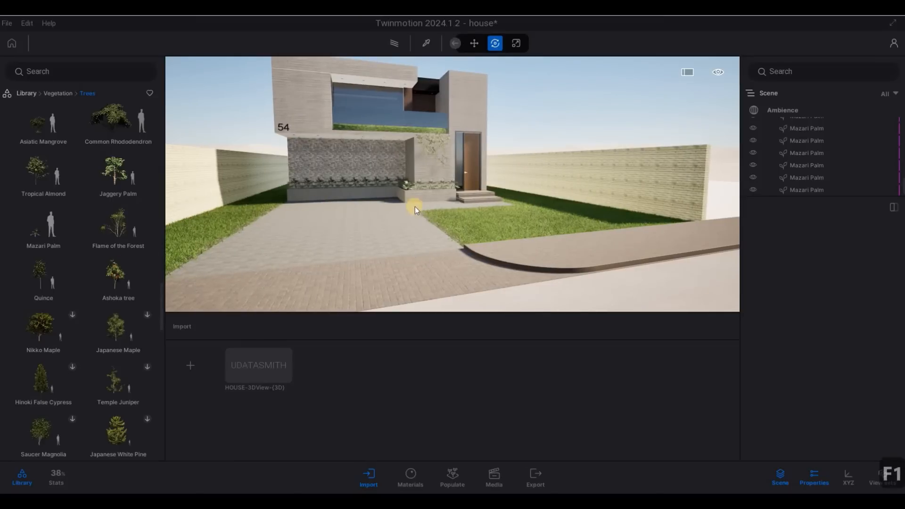
pyautogui.press('d')
pyautogui.press('w')
pyautogui.press('d')
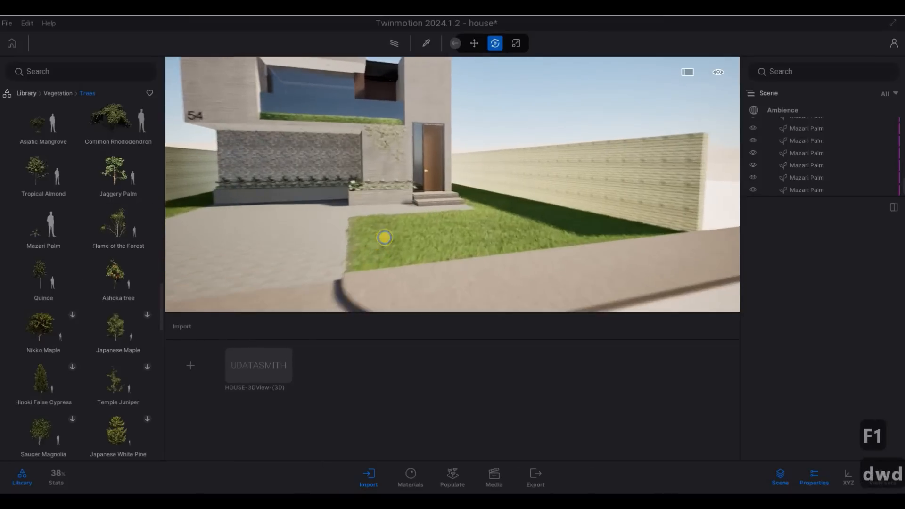
pyautogui.press('d')
pyautogui.press('q')
pyautogui.press('d')
pyautogui.press('e')
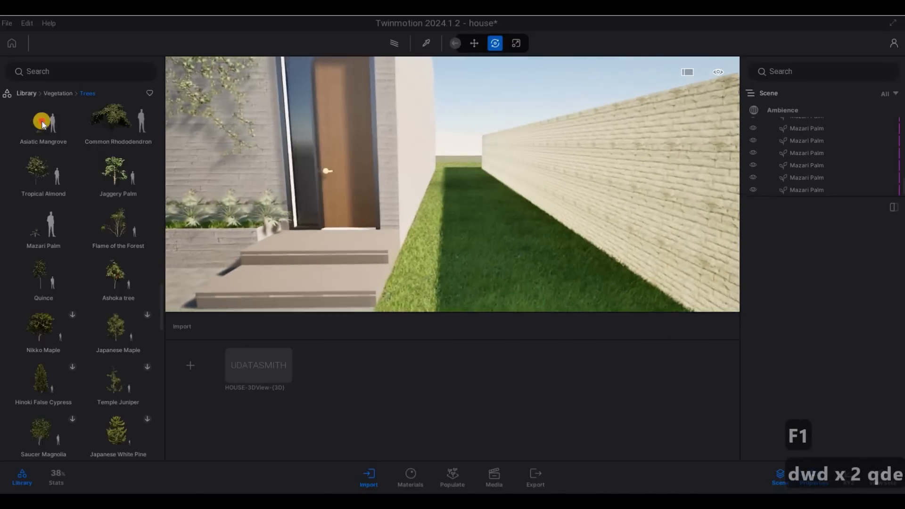
# Step: Place an Asiatic Mangrove beside the entry steps and move it forward onto the lawn
pyautogui.moveTo(44, 125); pyautogui.dragTo(427, 216)
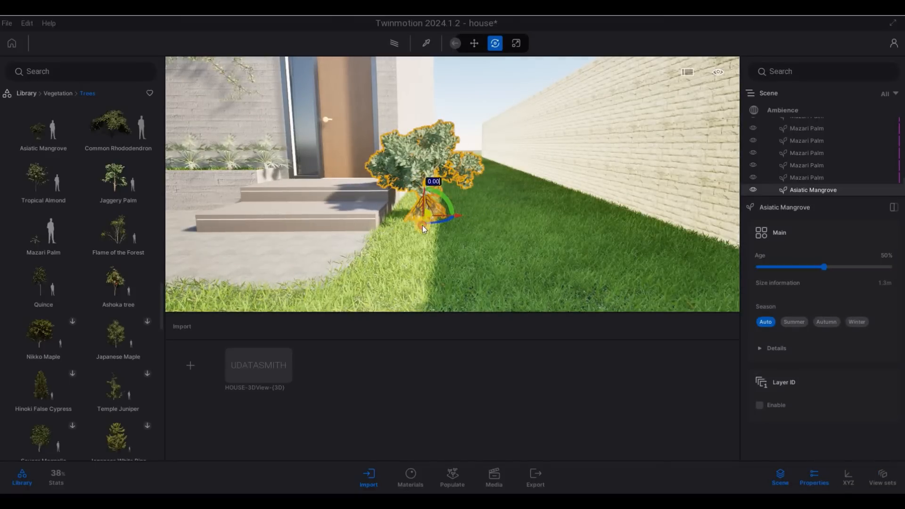
pyautogui.moveTo(422, 225); pyautogui.dragTo(722, 252)
pyautogui.press('a')
pyautogui.press('w')
pyautogui.moveTo(562, 218); pyautogui.dragTo(436, 204, button='right')
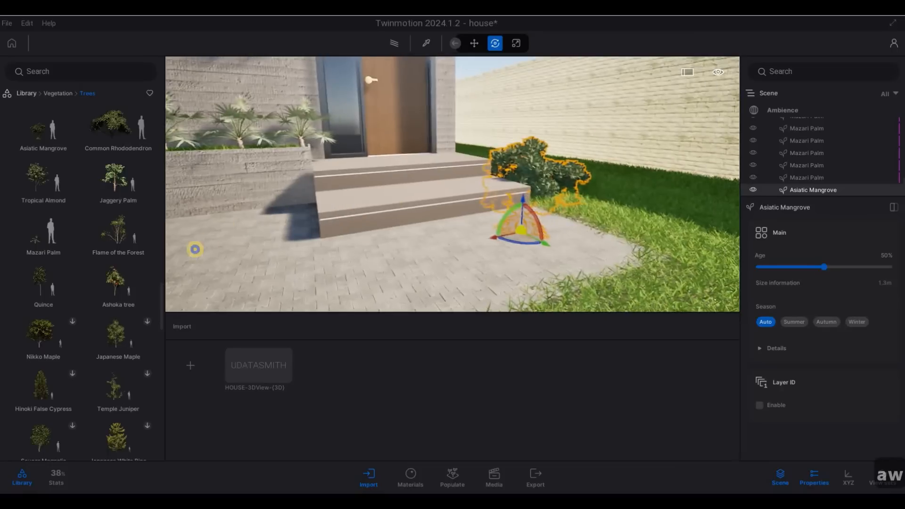
pyautogui.press('d')
pyautogui.press('d')
pyautogui.moveTo(193, 248); pyautogui.dragTo(373, 257, button='right')
pyautogui.press('w')
pyautogui.press('q')
pyautogui.press('d')
pyautogui.press('d')
pyautogui.press('e')
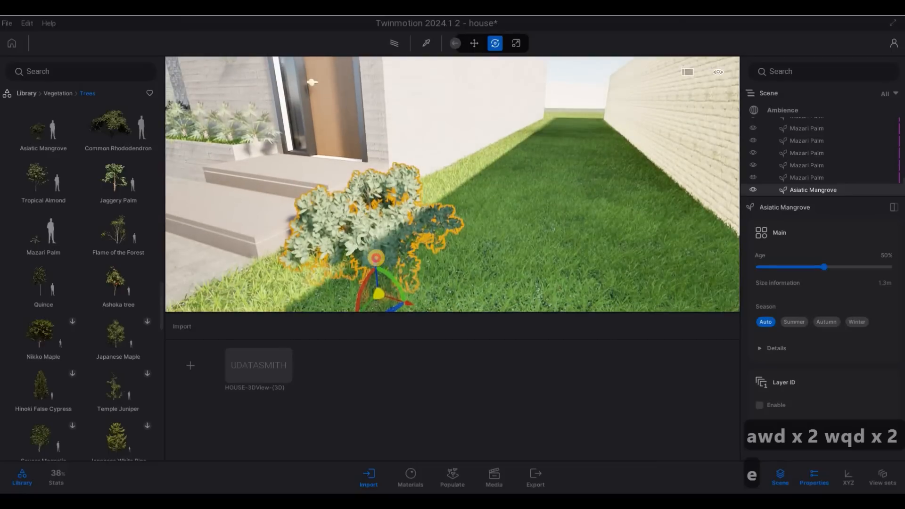
# Step: Lift the mangrove slightly and drag out instanced copies along the lawn edge
pyautogui.moveTo(375, 261); pyautogui.dragTo(352, 306)
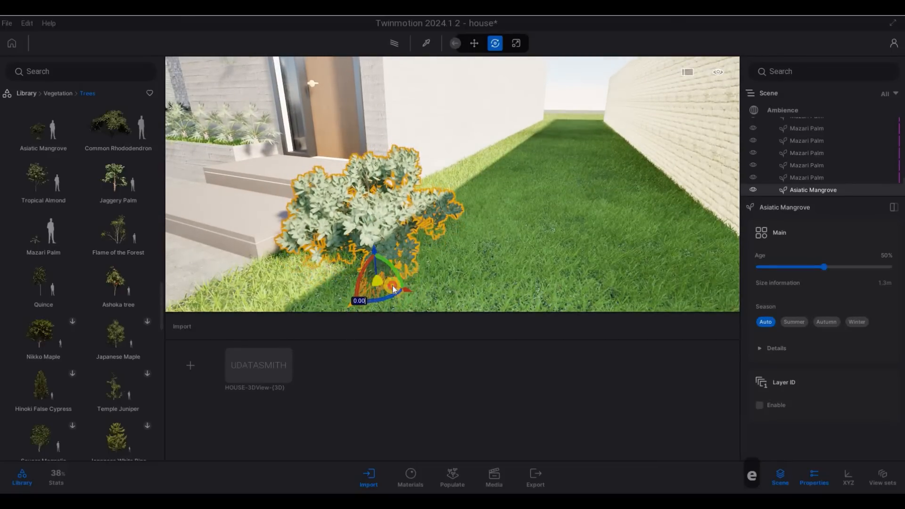
pyautogui.moveTo(408, 281); pyautogui.dragTo(411, 262)
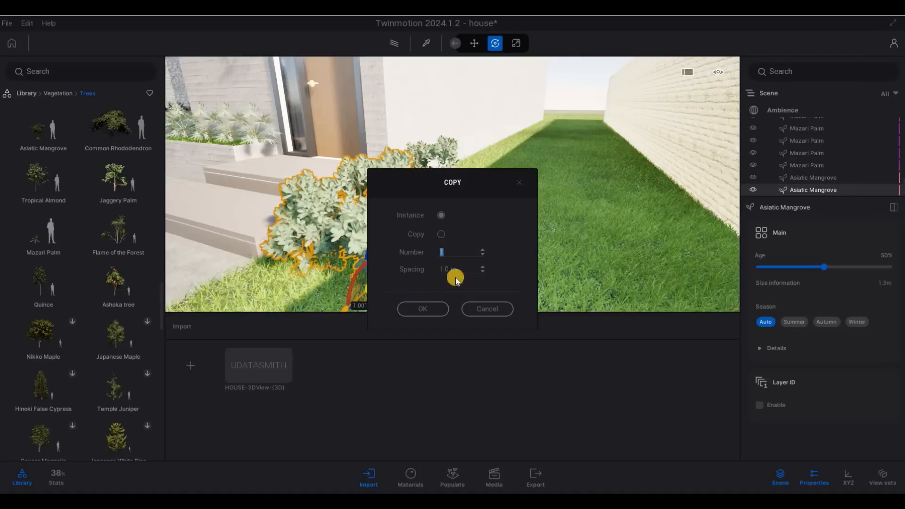
pyautogui.click(422, 308)
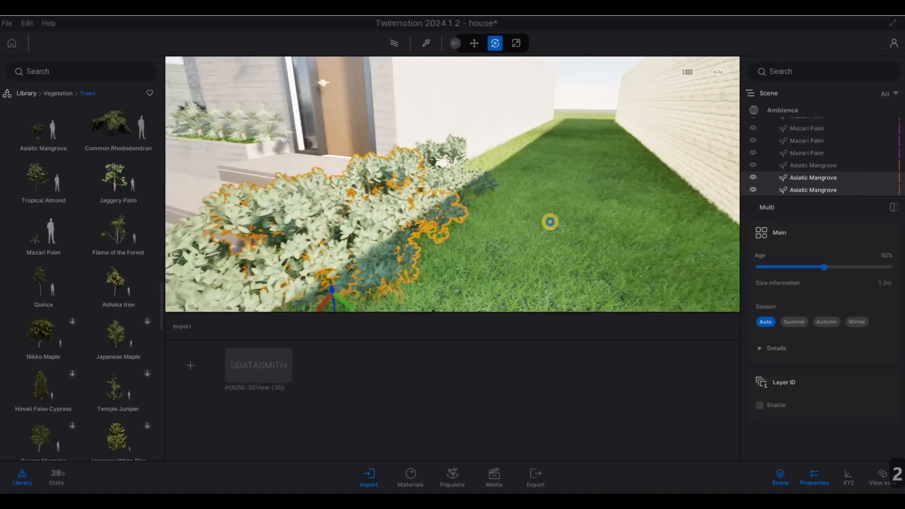
# Step: Check the mangrove copies beside the steps, then clear the selection
pyautogui.press('s')
pyautogui.press('d')
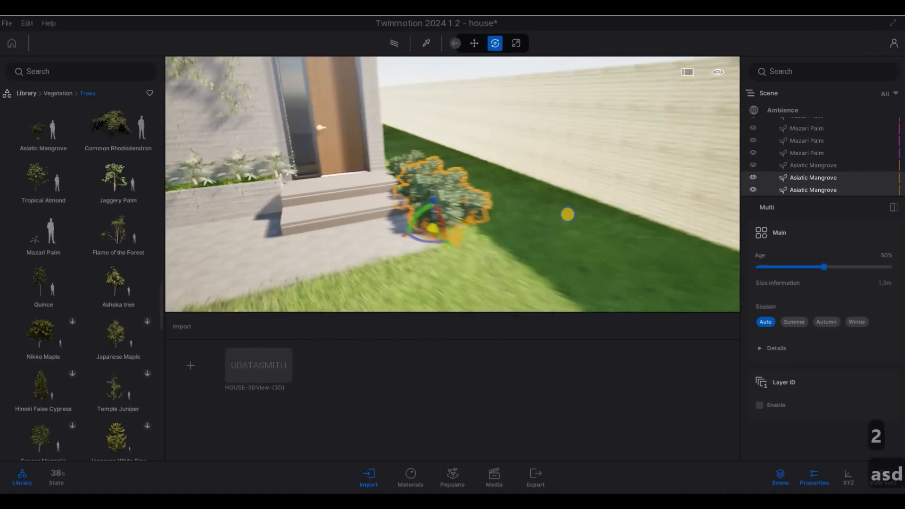
pyautogui.press('a')
pyautogui.press('w')
pyautogui.press('w')
pyautogui.press('a')
pyautogui.press('s')
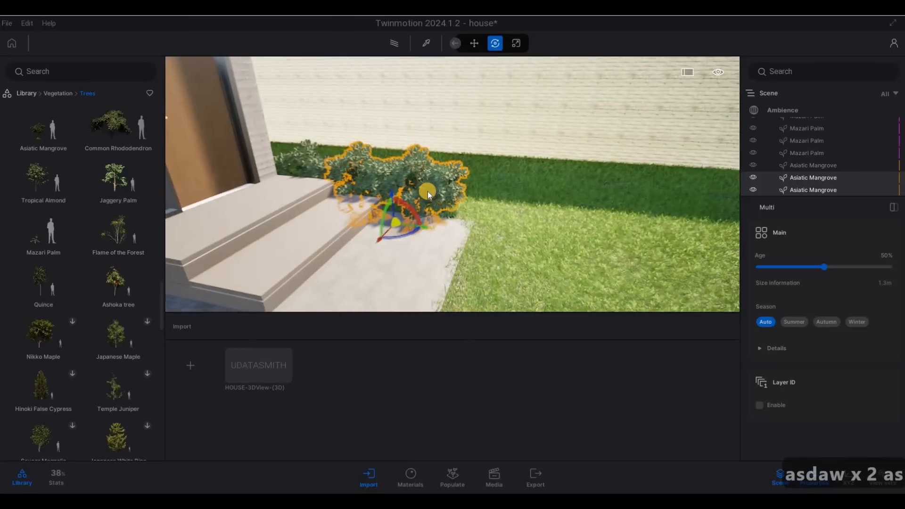
pyautogui.click(454, 230)
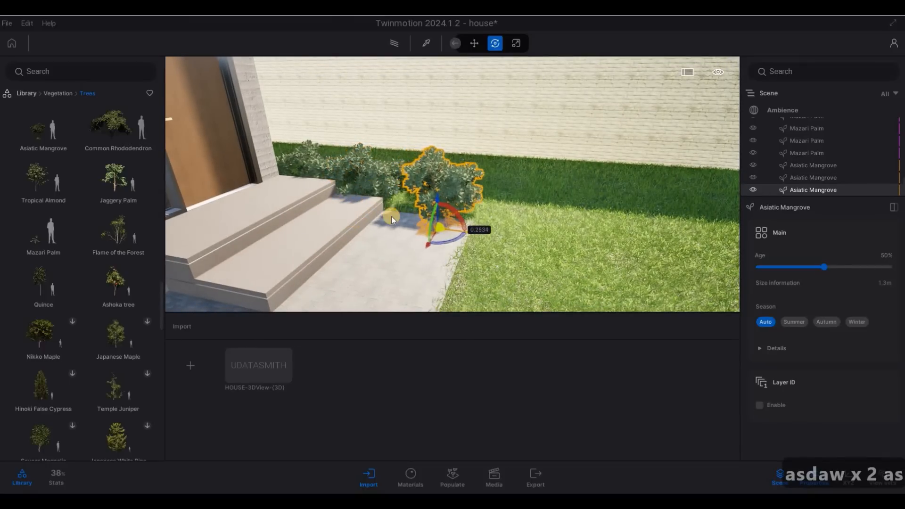
pyautogui.click(403, 224)
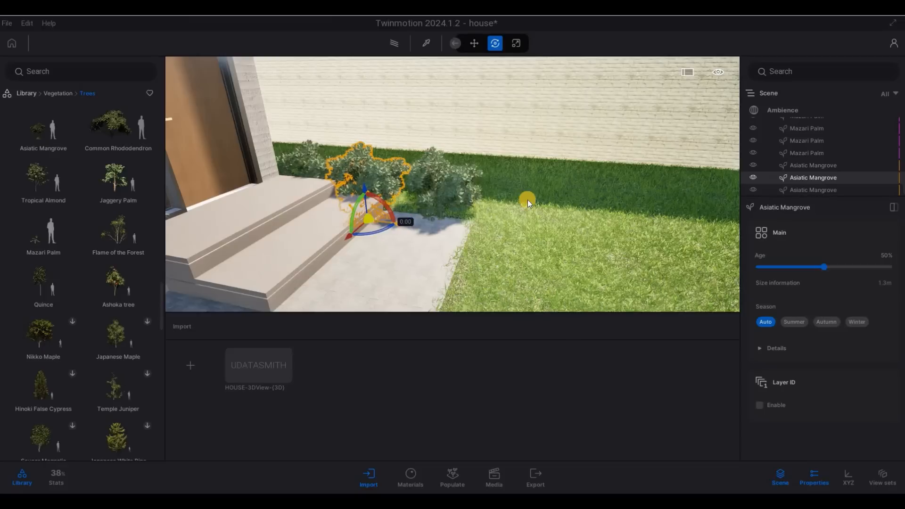
pyautogui.press('Escape')
pyautogui.press('Escape')
# Step: Pull the view back from the house to face the door and lawn
pyautogui.press('e')
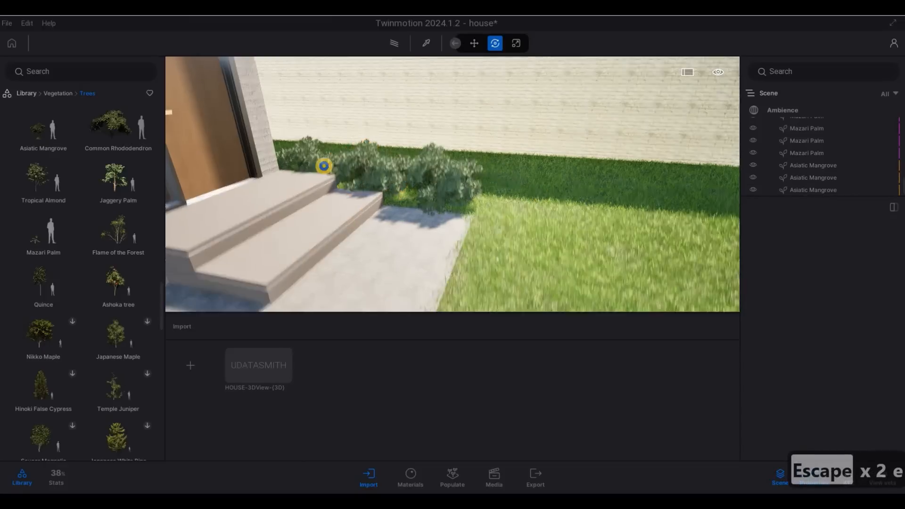
pyautogui.press('s')
pyautogui.press('q')
pyautogui.press('d')
pyautogui.press('d')
pyautogui.press('d')
pyautogui.press('d')
pyautogui.press('d')
pyautogui.press('d')
pyautogui.press('d')
pyautogui.press('d')
pyautogui.press('d')
pyautogui.press('s')
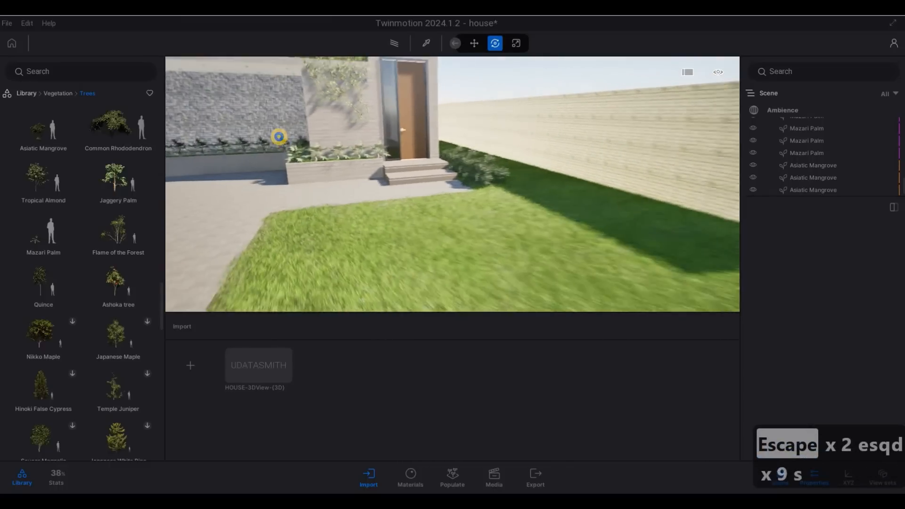
pyautogui.press('a')
pyautogui.press('s')
pyautogui.press('a')
pyautogui.moveTo(279, 137); pyautogui.dragTo(213, 139)
pyautogui.press('e')
pyautogui.press('s')
pyautogui.press('a')
pyautogui.press('s')
pyautogui.press('s')
pyautogui.press('d')
pyautogui.press('d')
pyautogui.press('d')
pyautogui.press('d')
pyautogui.press('d')
pyautogui.press('d')
pyautogui.press('d')
pyautogui.press('d')
pyautogui.press('d')
pyautogui.press('d')
pyautogui.press('d')
pyautogui.press('d')
pyautogui.press('d')
pyautogui.press('d')
pyautogui.press('d')
pyautogui.press('d')
pyautogui.press('d')
pyautogui.press('d')
pyautogui.press('d')
pyautogui.press('d')
pyautogui.press('a')
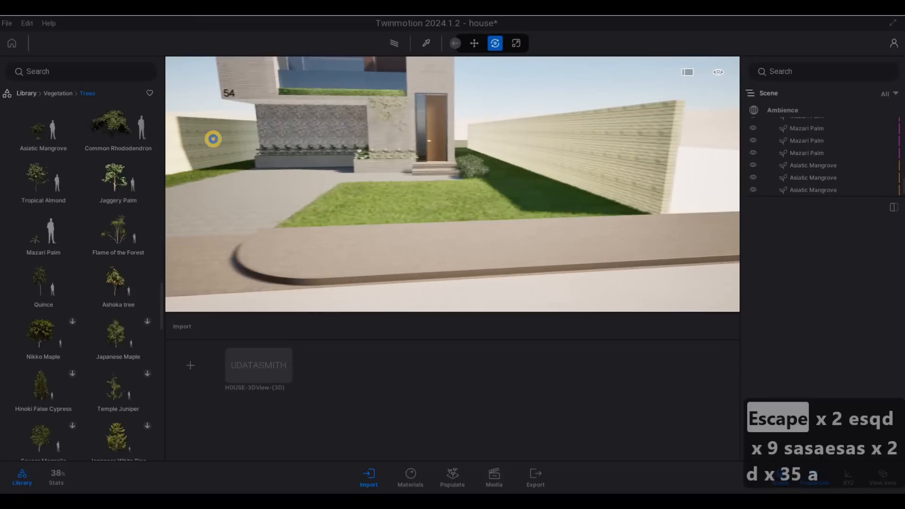
pyautogui.press('a')
pyautogui.press('a')
pyautogui.press('a')
pyautogui.press('a')
pyautogui.press('a')
pyautogui.press('a')
pyautogui.press('a')
pyautogui.press('a')
pyautogui.press('a')
pyautogui.press('a')
pyautogui.press('a')
pyautogui.press('a')
pyautogui.press('a')
pyautogui.press('a')
pyautogui.press('a')
pyautogui.press('a')
pyautogui.press('a')
pyautogui.press('a')
pyautogui.press('a')
pyautogui.press('a')
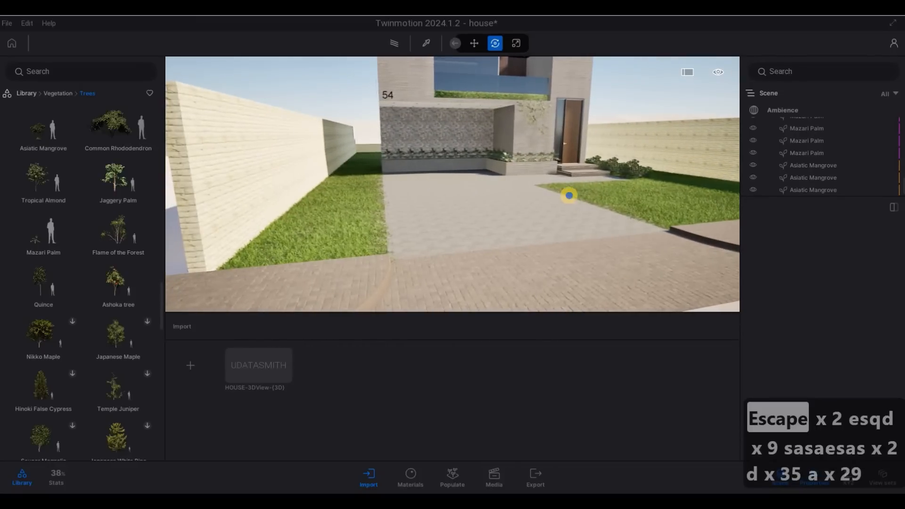
# Step: Fly toward the house front and along the stone wall to the door
pyautogui.press('d')
pyautogui.press('w')
pyautogui.press('w')
pyautogui.press('w')
pyautogui.press('w')
pyautogui.press('w')
pyautogui.press('w')
pyautogui.press('w')
pyautogui.press('w')
pyautogui.press('w')
pyautogui.press('w')
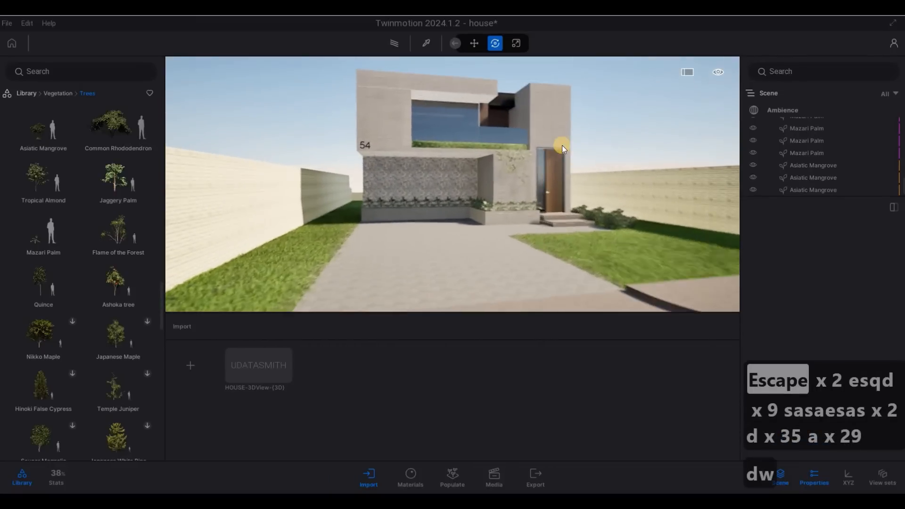
pyautogui.press('d')
pyautogui.press('q')
pyautogui.press('w')
pyautogui.press('w')
pyautogui.press('w')
pyautogui.press('w')
pyautogui.press('w')
pyautogui.press('w')
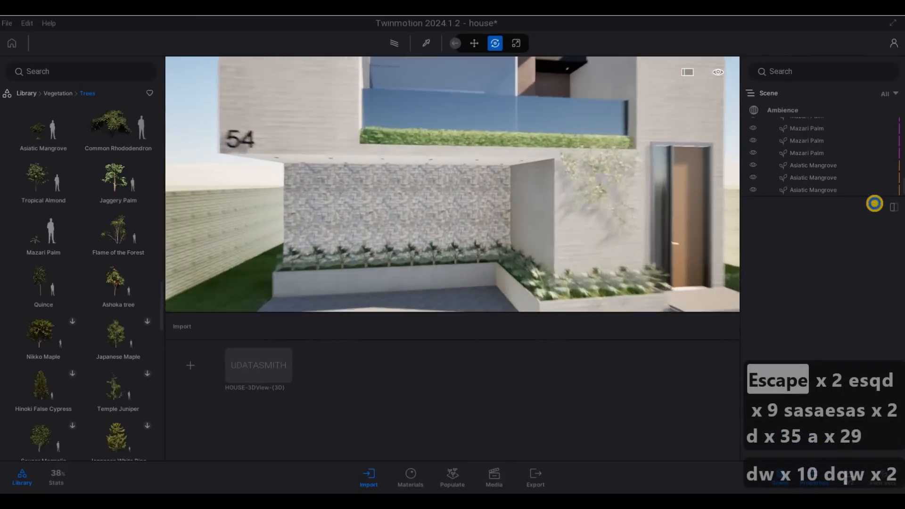
pyautogui.press('a')
pyautogui.press('w')
pyautogui.press('d')
pyautogui.press('d')
pyautogui.press('d')
pyautogui.press('d')
pyautogui.press('d')
pyautogui.press('d')
pyautogui.press('d')
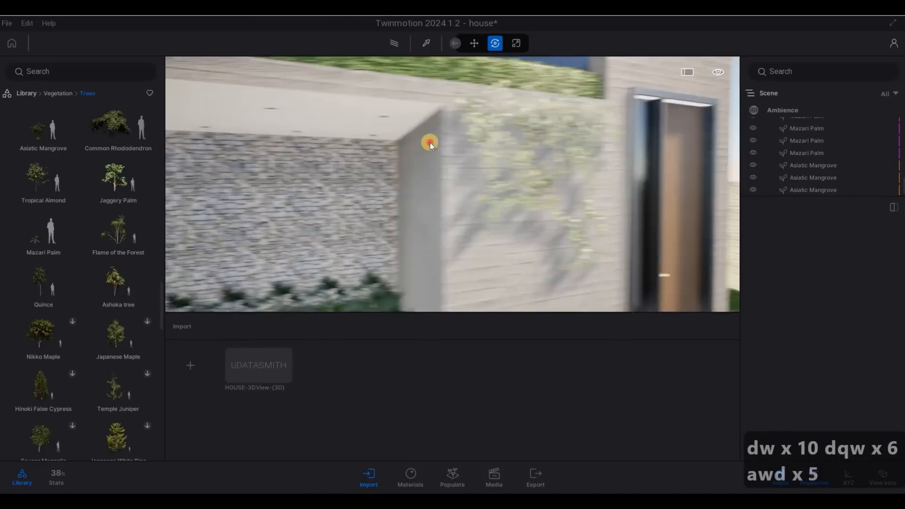
# Step: Select the Falling Ivy under the balcony to check it, then deselect it
pyautogui.click(415, 150)
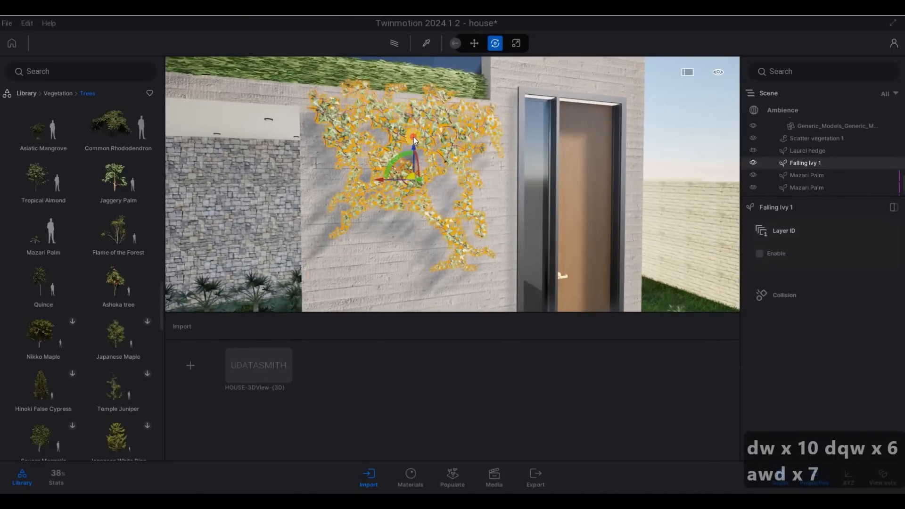
pyautogui.press('Escape')
pyautogui.press('Escape')
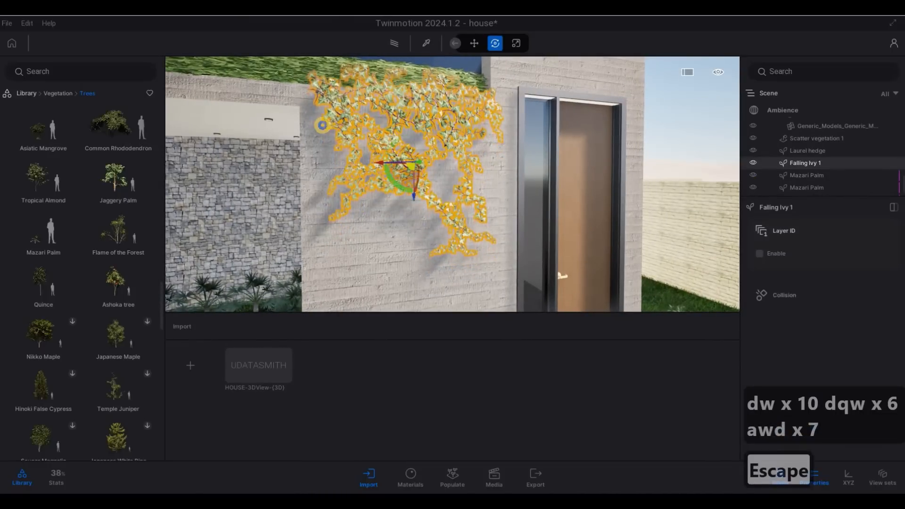
pyautogui.press('s')
# Step: Raise and pull back the view to show the whole landscaped house front
pyautogui.press('a')
pyautogui.press('s')
pyautogui.press('s')
pyautogui.press('s')
pyautogui.press('s')
pyautogui.press('s')
pyautogui.press('s')
pyautogui.press('s')
pyautogui.press('s')
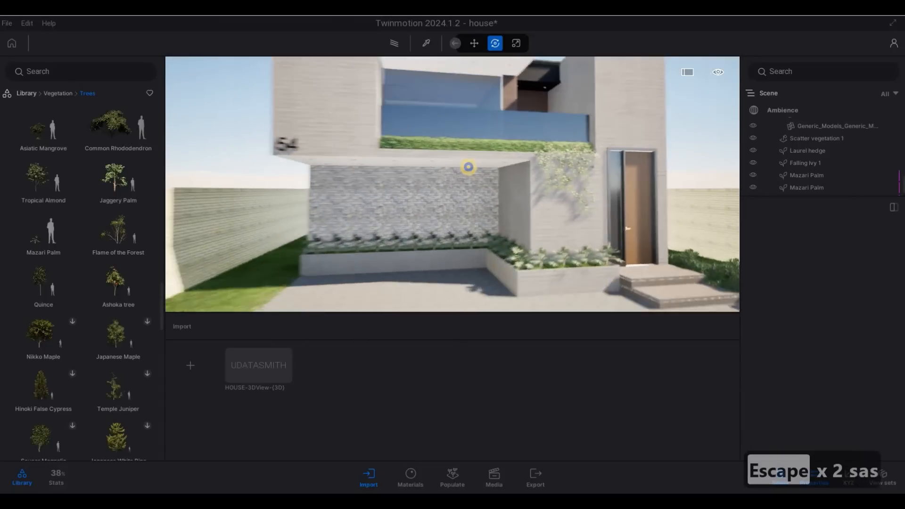
pyautogui.press('e')
pyautogui.press('s')
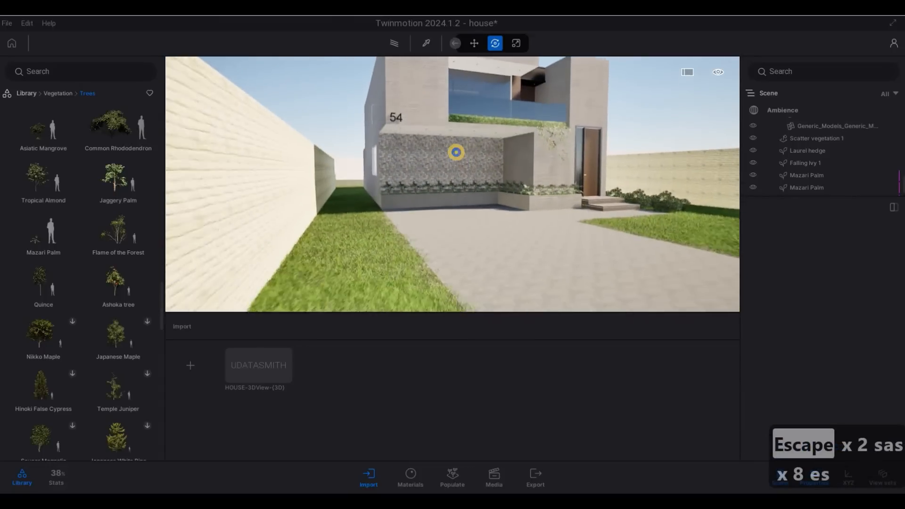
pyautogui.press('d')
pyautogui.press('d')
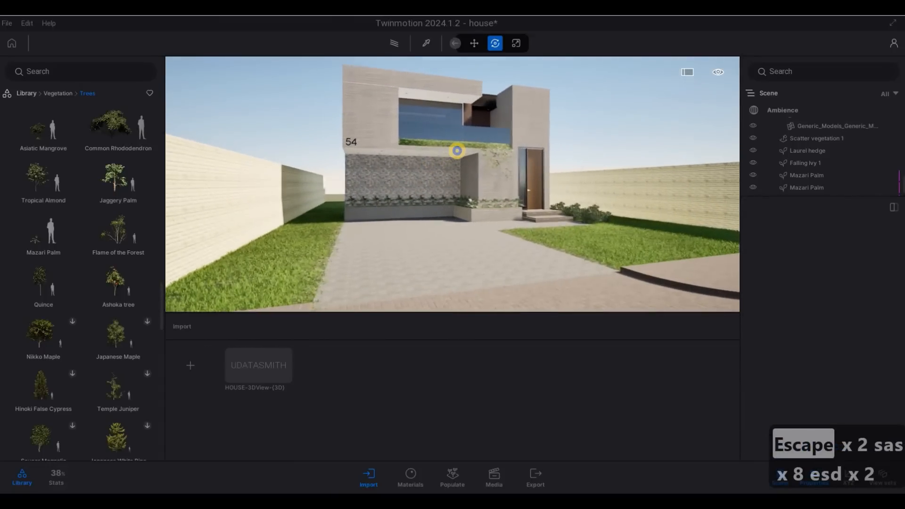
pyautogui.press('d')
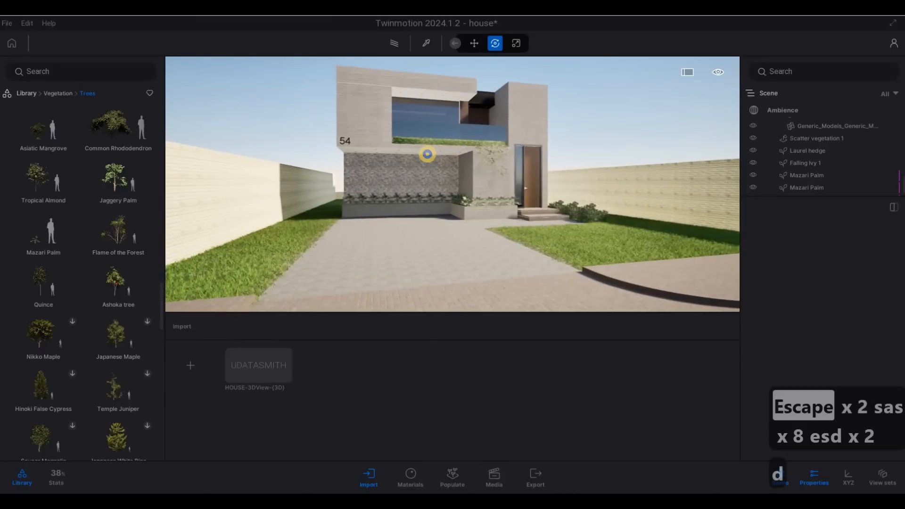
pyautogui.press('d')
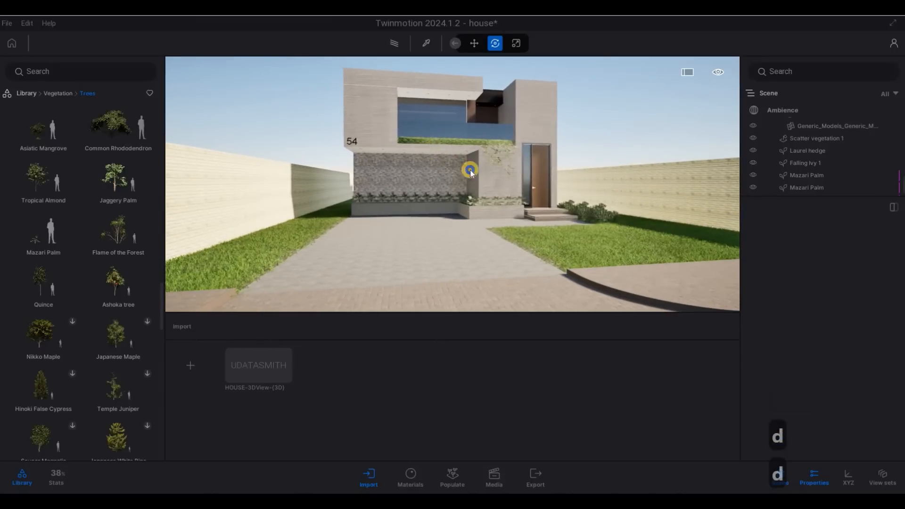
pyautogui.press('a')
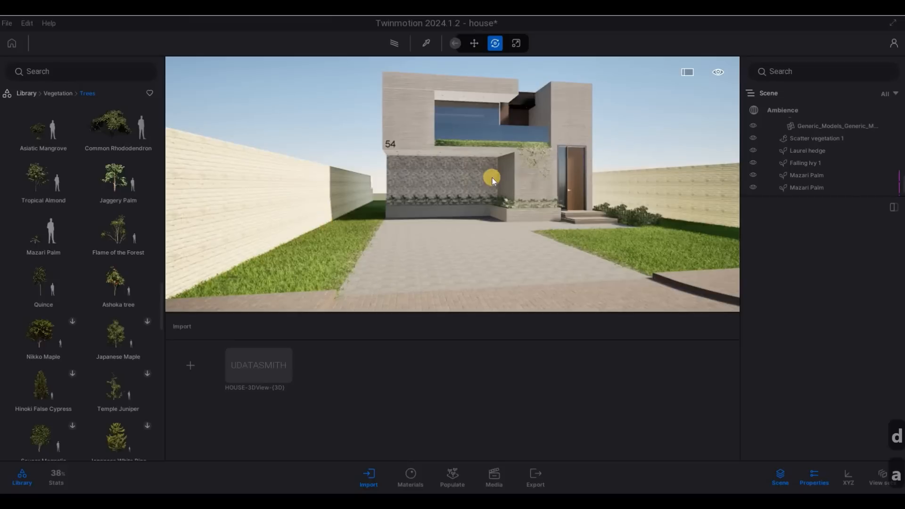
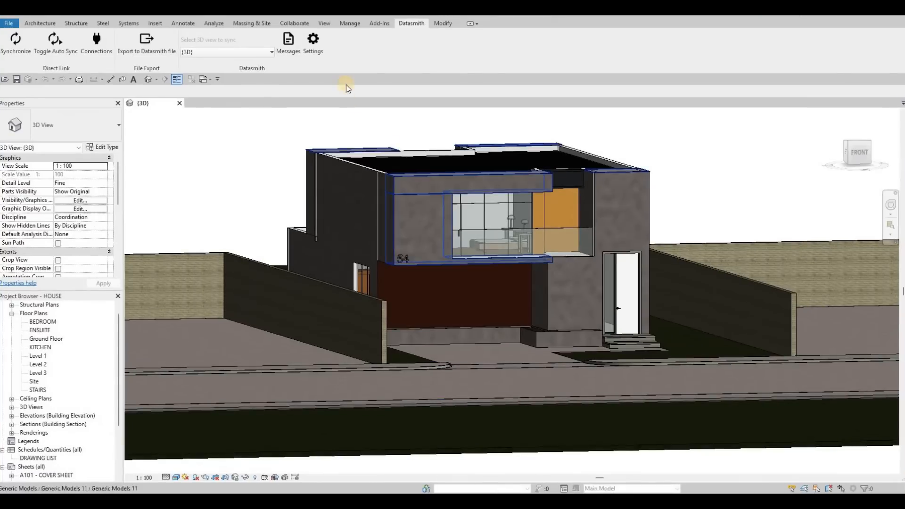
# Step: Give the upper window frame's extrusion a duplicated Metal - Steel 43-275(1) material, then finish the model
pyautogui.click(489, 166)
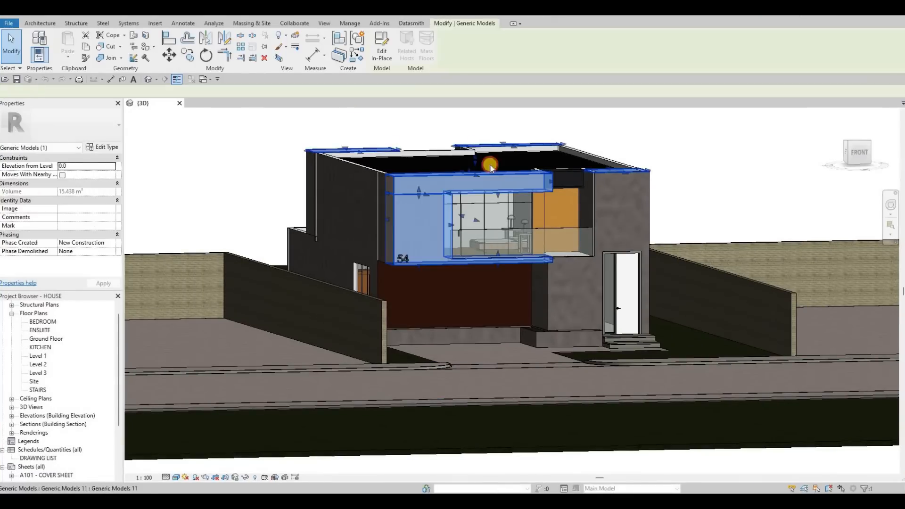
pyautogui.doubleClick(465, 171)
pyautogui.scroll(3, 464, 171)
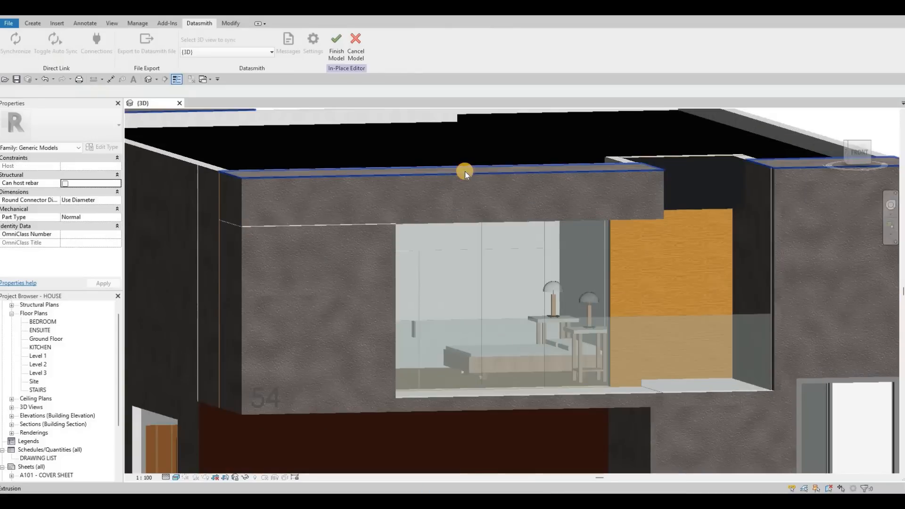
pyautogui.click(255, 186)
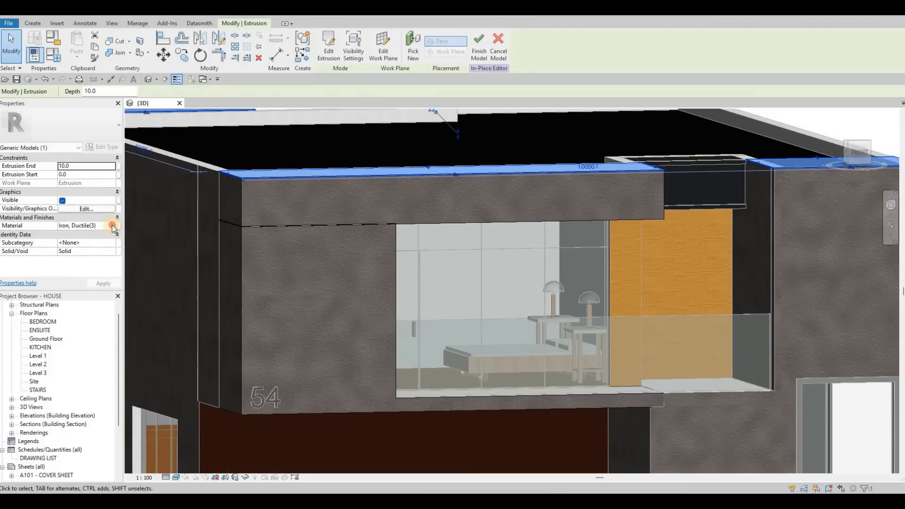
pyautogui.click(111, 224)
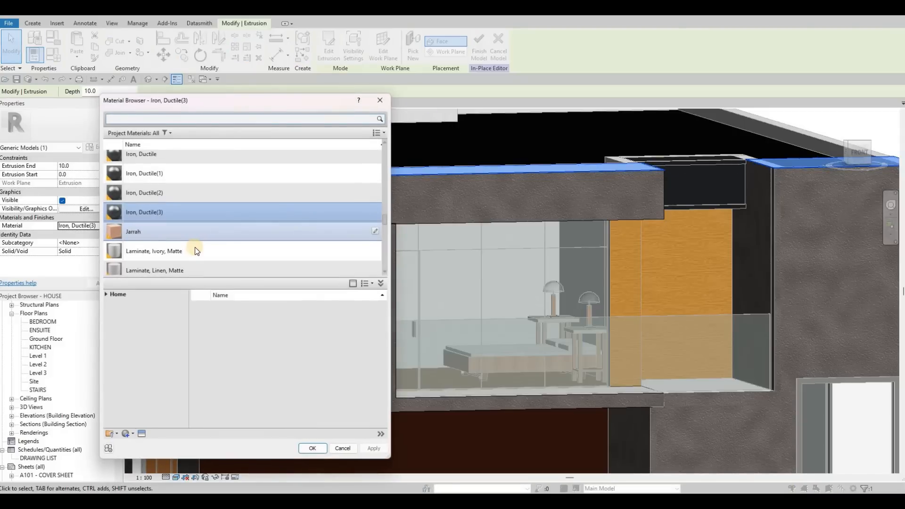
pyautogui.scroll(-6, 197, 251)
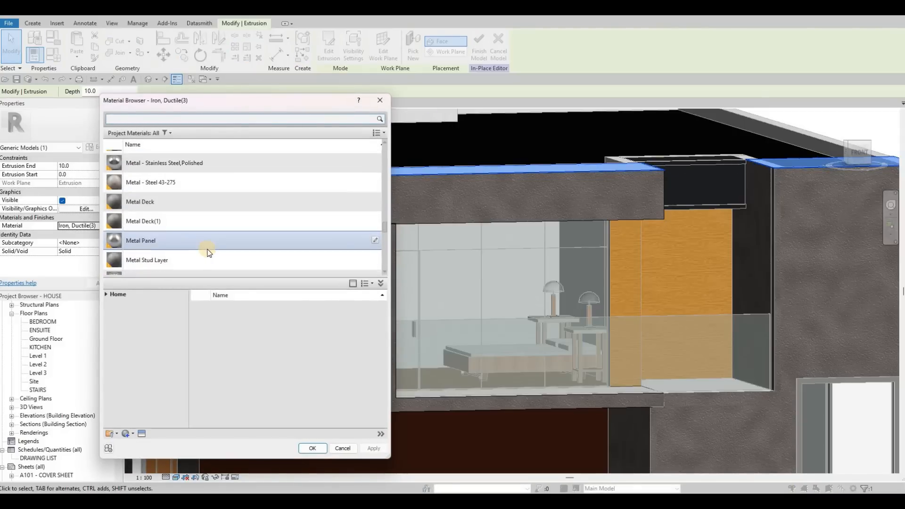
pyautogui.click(298, 182)
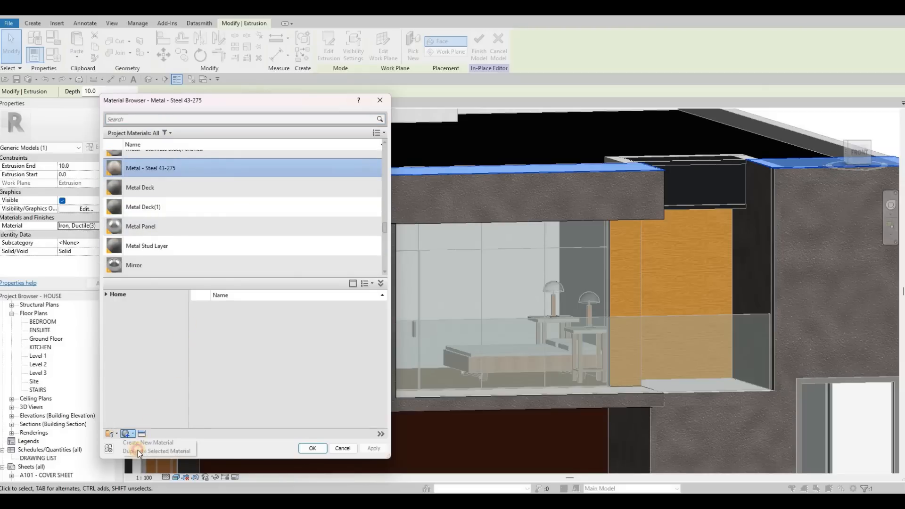
pyautogui.click(126, 433)
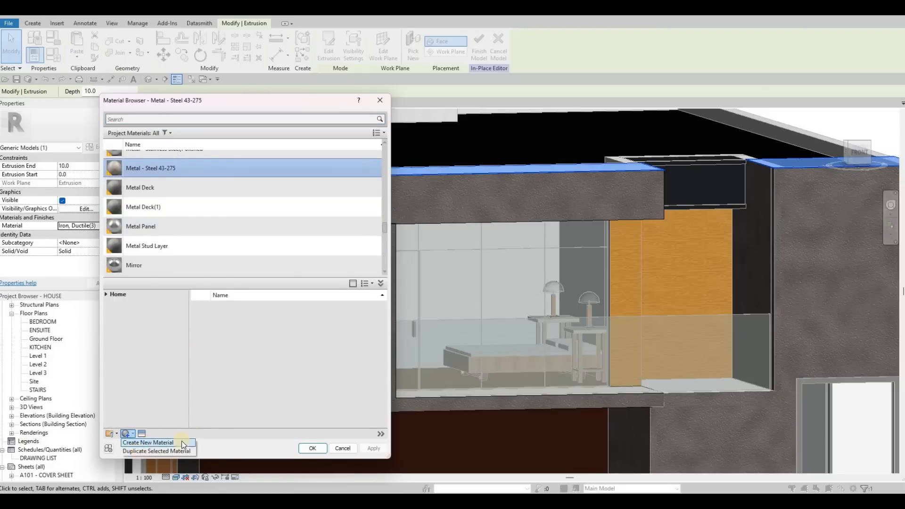
pyautogui.click(318, 448)
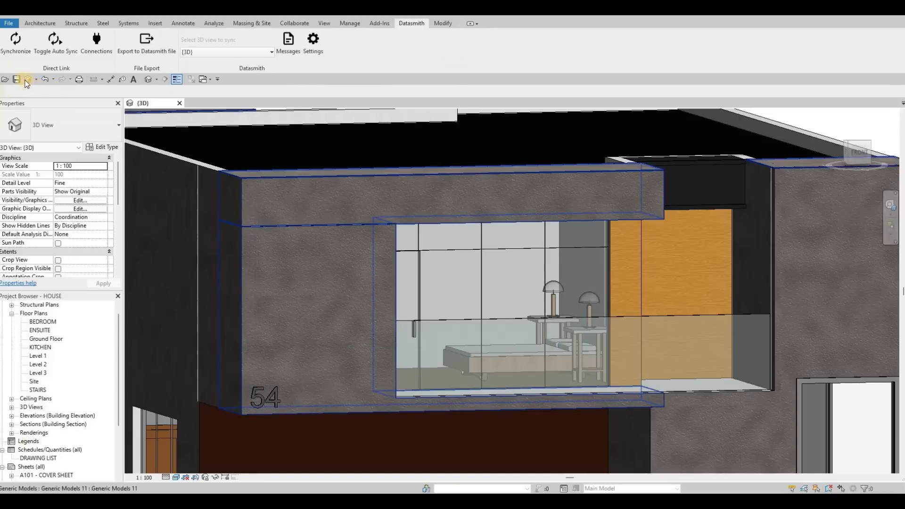
# Step: Re-export the 3D view over HOUSE-3DView-{3D}.udatasmith, then minimise Revit to the desktop
pyautogui.press('Escape')
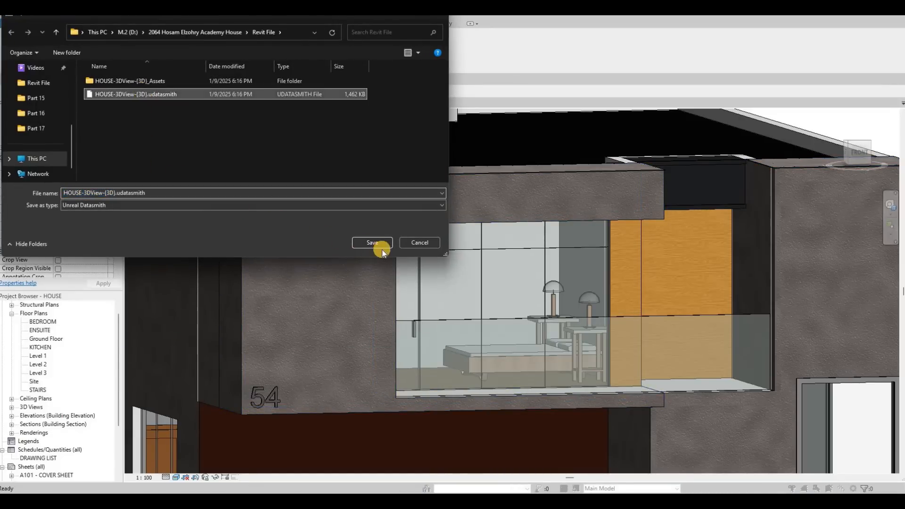
pyautogui.press('Return')
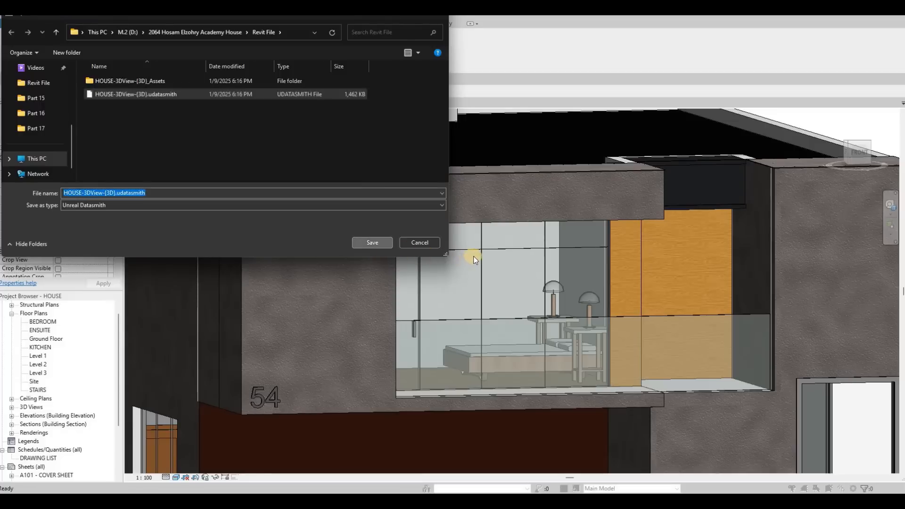
pyautogui.click(475, 254)
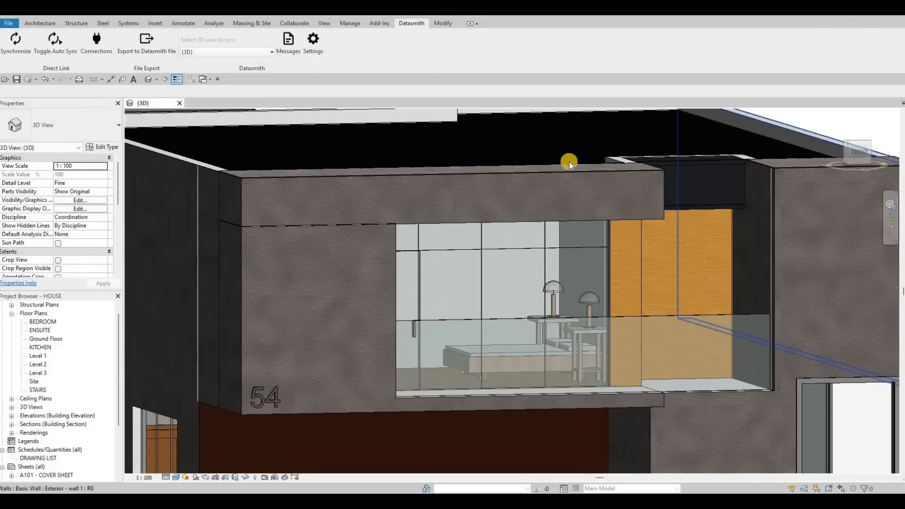
pyautogui.press('super+d')
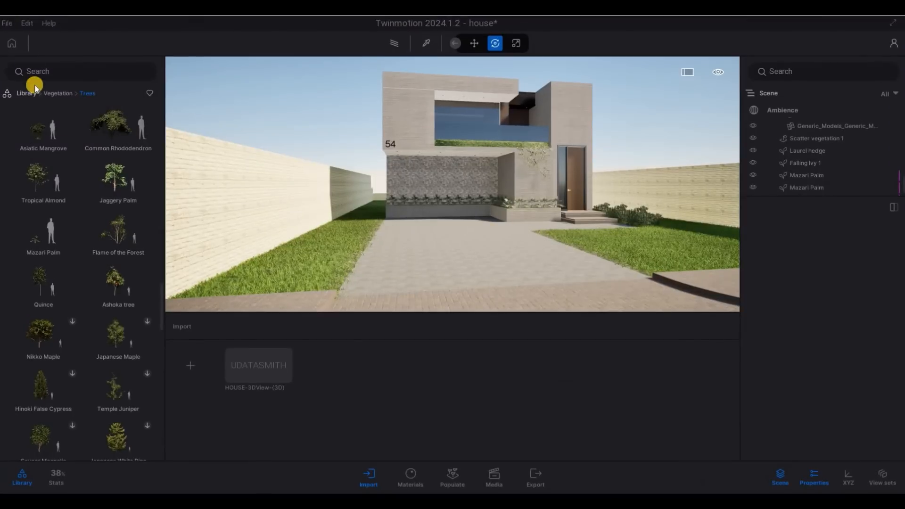
# Step: Save the Twinmotion project and reload the updated UDATASMITH house import
pyautogui.click(26, 108)
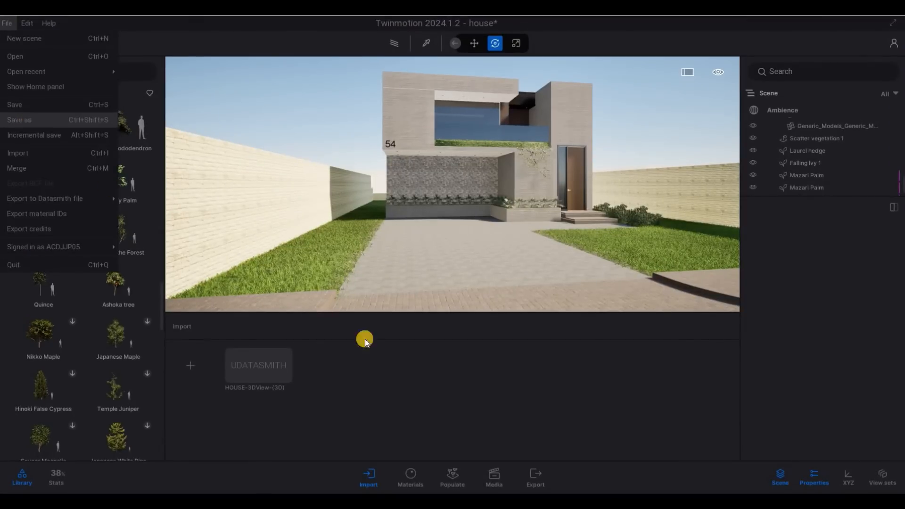
pyautogui.click(372, 478)
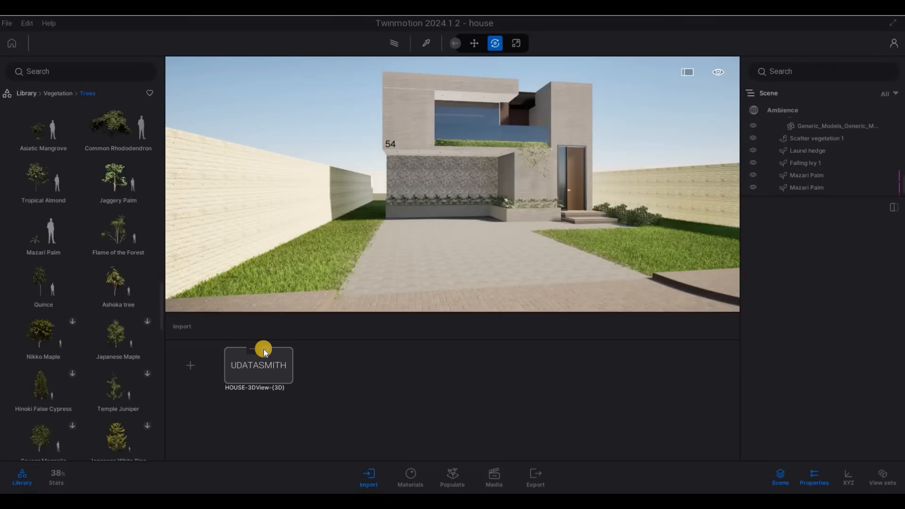
pyautogui.click(264, 349)
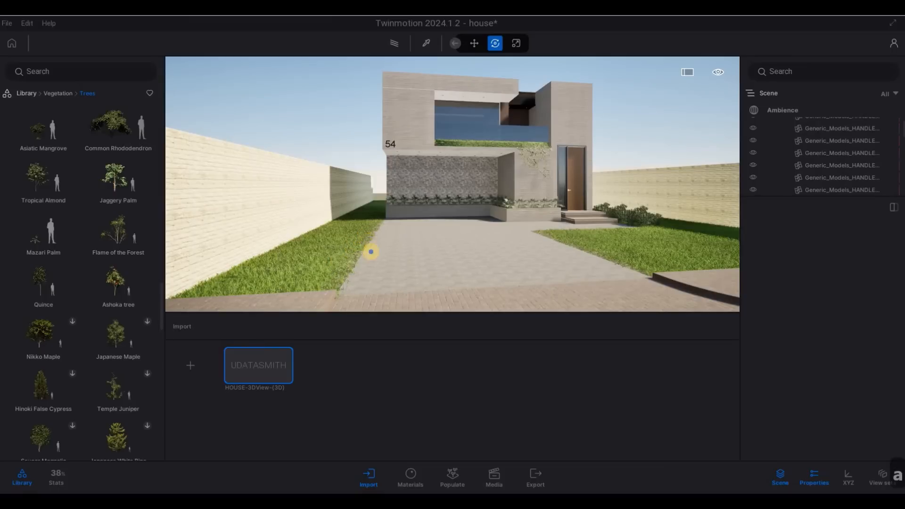
# Step: Fly up over the roof and sample the dark window frame's Matt chrome material
pyautogui.press('w')
pyautogui.press('q')
pyautogui.press('q')
pyautogui.press('q')
pyautogui.press('q')
pyautogui.press('q')
pyautogui.press('q')
pyautogui.press('q')
pyautogui.press('q')
pyautogui.press('q')
pyautogui.press('q')
pyautogui.press('q')
pyautogui.press('q')
pyautogui.press('q')
pyautogui.press('q')
pyautogui.press('q')
pyautogui.press('q')
pyautogui.press('a')
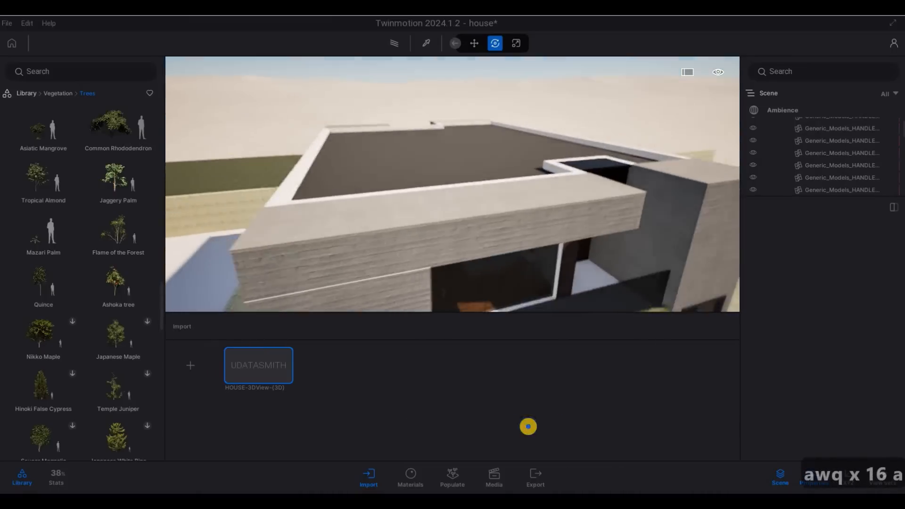
pyautogui.press('w')
pyautogui.press('a')
pyautogui.press('w')
pyautogui.press('a')
pyautogui.press('w')
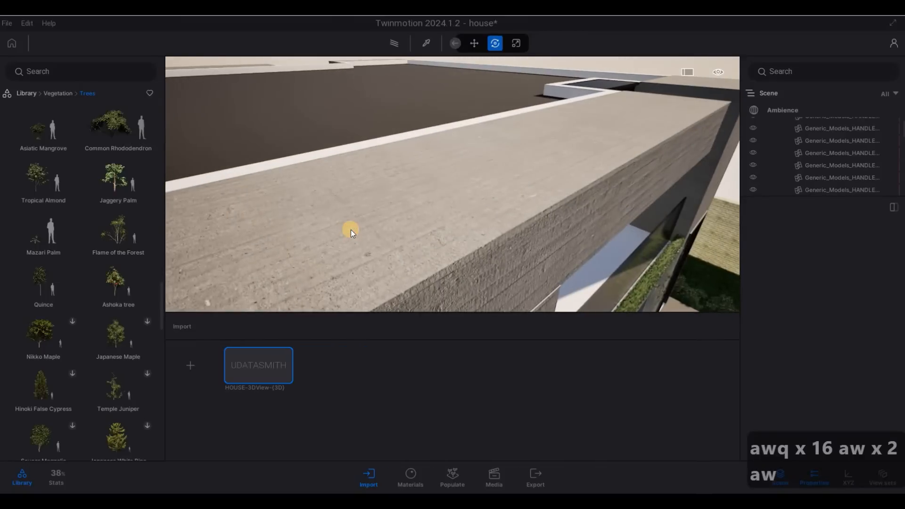
pyautogui.click(351, 231)
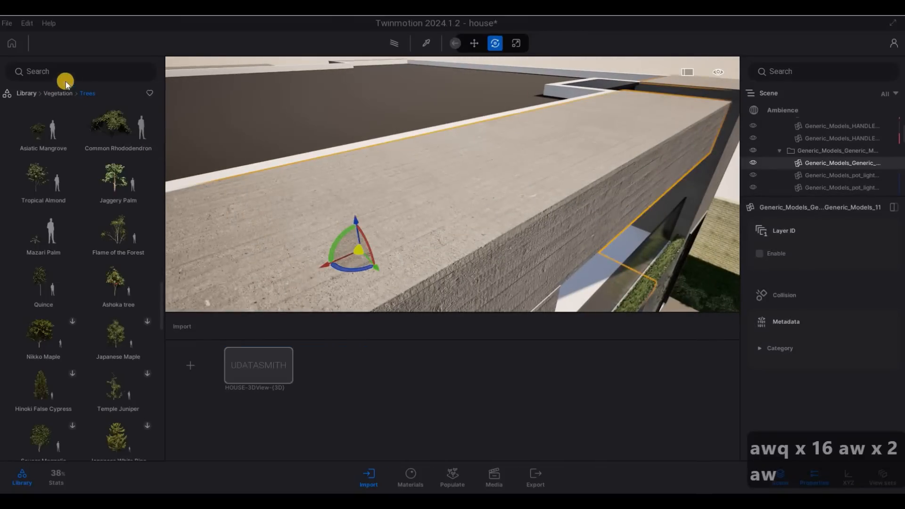
pyautogui.press('Escape')
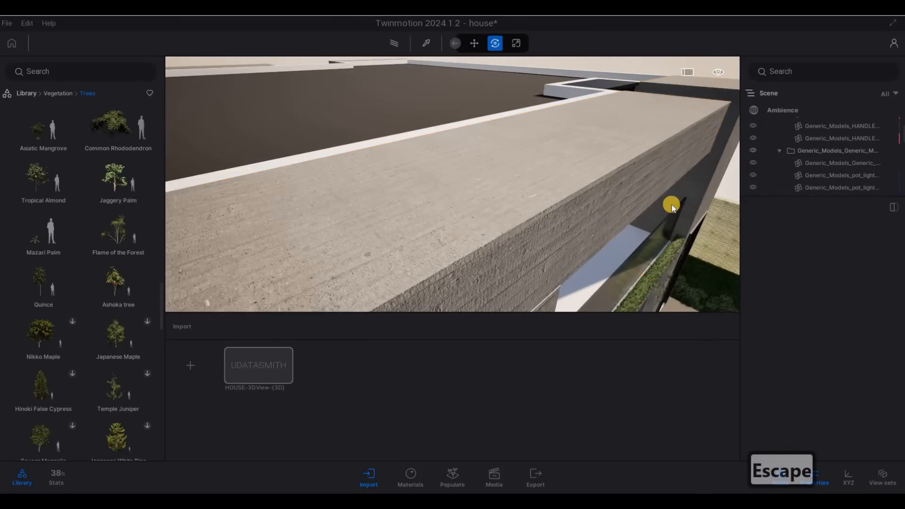
pyautogui.press('d')
pyautogui.press('w')
pyautogui.press('q')
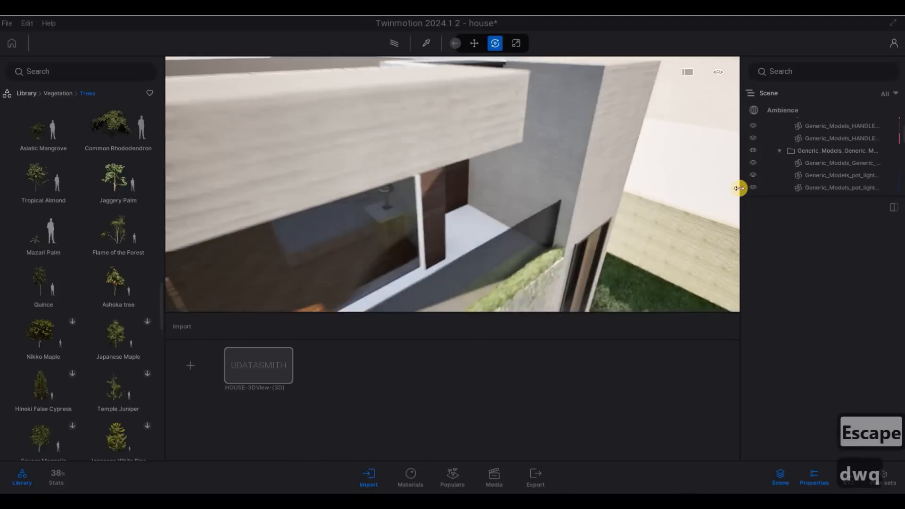
pyautogui.press('d')
pyautogui.click(427, 43)
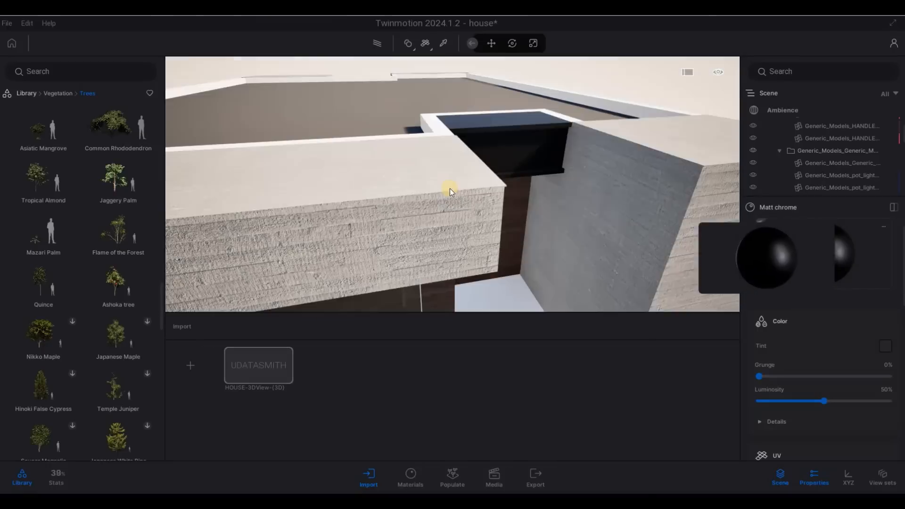
# Step: Fly around the building past the concrete canopy to a full front view
pyautogui.press('e')
pyautogui.press('Escape')
pyautogui.press('Escape')
pyautogui.press('Escape')
pyautogui.moveTo(540, 78); pyautogui.dragTo(93, 328, button='right')
pyautogui.press('e')
pyautogui.press('a')
pyautogui.press('a')
pyautogui.press('e')
pyautogui.press('q')
pyautogui.press('s')
pyautogui.press('s')
pyautogui.press('e')
pyautogui.press('s')
pyautogui.press('e')
pyautogui.press('e')
pyautogui.press('q')
pyautogui.press('s')
pyautogui.press('e')
pyautogui.press('s')
# Step: Fly along the front and over the upper walls into the balcony corridor
pyautogui.press('e')
pyautogui.press('a')
pyautogui.press('a')
pyautogui.press('d')
pyautogui.press('d')
pyautogui.press('d')
pyautogui.press('d')
pyautogui.press('d')
pyautogui.press('d')
pyautogui.press('d')
pyautogui.press('d')
pyautogui.press('d')
pyautogui.press('d')
pyautogui.press('d')
pyautogui.press('d')
pyautogui.press('d')
pyautogui.press('d')
pyautogui.press('d')
pyautogui.press('d')
pyautogui.press('d')
pyautogui.press('d')
pyautogui.press('d')
pyautogui.press('d')
pyautogui.press('d')
pyautogui.press('d')
pyautogui.press('d')
pyautogui.press('d')
pyautogui.press('d')
pyautogui.press('d')
pyautogui.press('d')
pyautogui.press('w')
pyautogui.press('q')
pyautogui.press('q')
pyautogui.press('q')
pyautogui.press('q')
pyautogui.press('q')
pyautogui.press('q')
pyautogui.press('e')
pyautogui.press('w')
pyautogui.press('a')
pyautogui.press('s')
pyautogui.press('s')
pyautogui.press('s')
pyautogui.press('s')
pyautogui.press('a')
pyautogui.press('a')
pyautogui.press('a')
pyautogui.press('a')
pyautogui.press('a')
pyautogui.press('a')
pyautogui.press('a')
pyautogui.press('w')
pyautogui.press('w')
pyautogui.press('d')
pyautogui.press('a')
pyautogui.press('d')
pyautogui.press('d')
pyautogui.press('a')
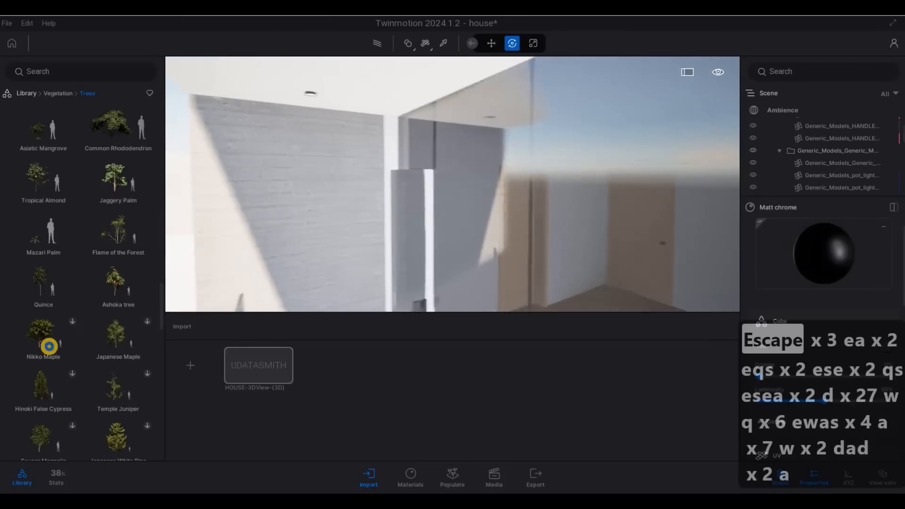
pyautogui.press('a')
pyautogui.press('d')
# Step: Look at the concrete wall and door, then fly back out around the balcony
pyautogui.moveTo(447, 251); pyautogui.dragTo(739, 191, button='right')
pyautogui.press('w')
pyautogui.press('w')
pyautogui.press('q')
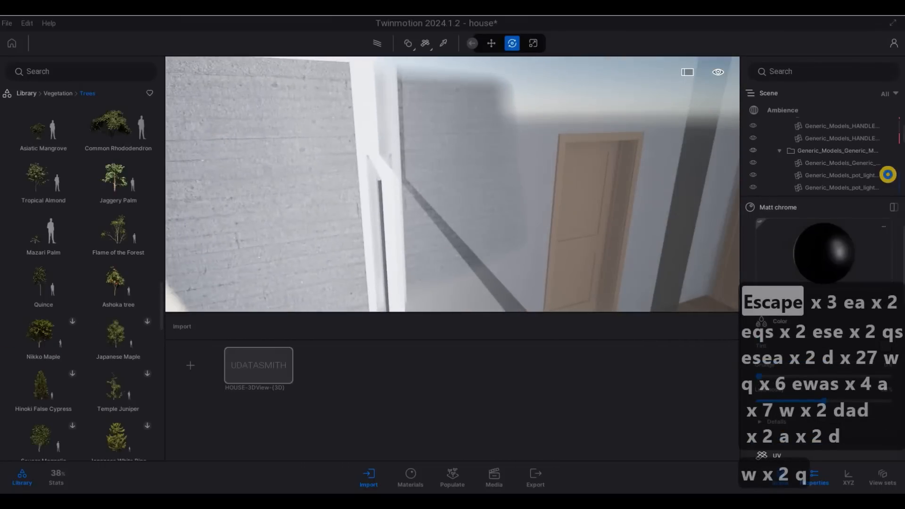
pyautogui.press('a')
pyautogui.press('s')
pyautogui.press('d')
pyautogui.press('s')
pyautogui.press('e')
pyautogui.press('a')
pyautogui.press('e')
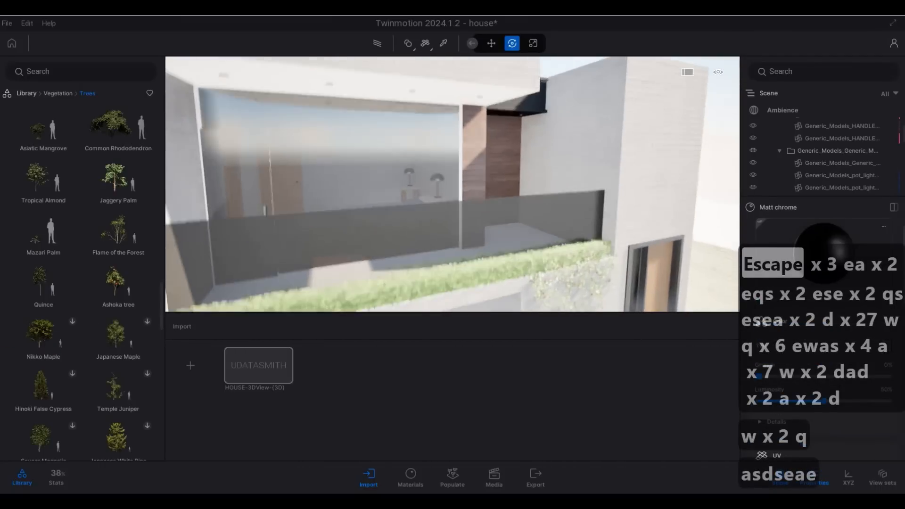
pyautogui.press('q')
pyautogui.press('w')
pyautogui.press('q')
pyautogui.press('q')
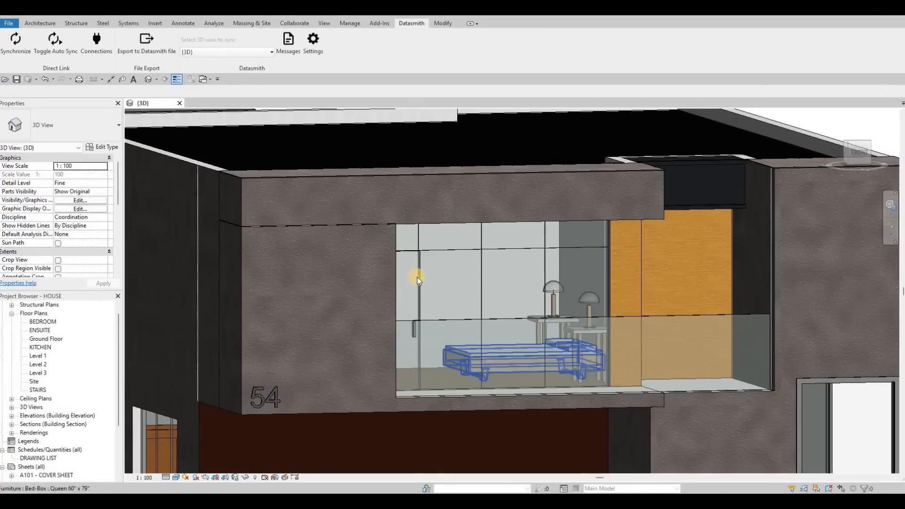
# Step: Change the curtain-wall glass door type's Offset to 0 and clear the selection
pyautogui.click(417, 278)
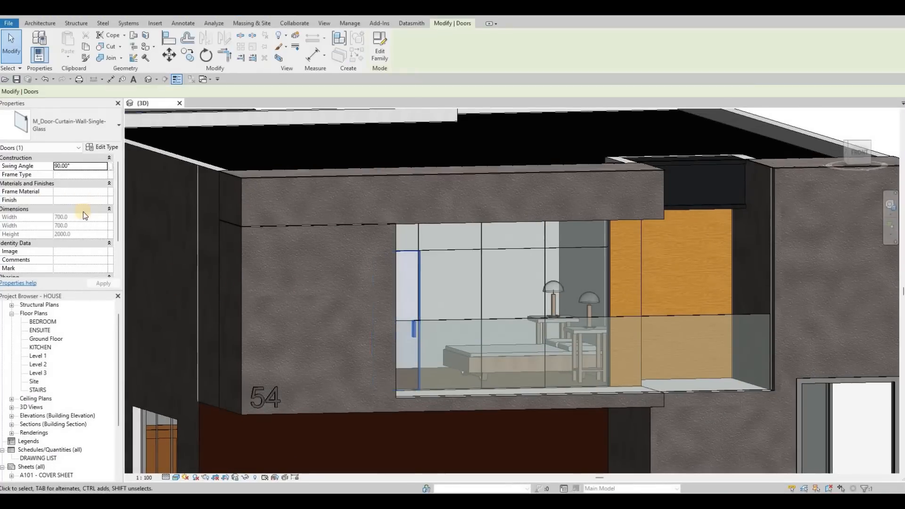
pyautogui.click(104, 148)
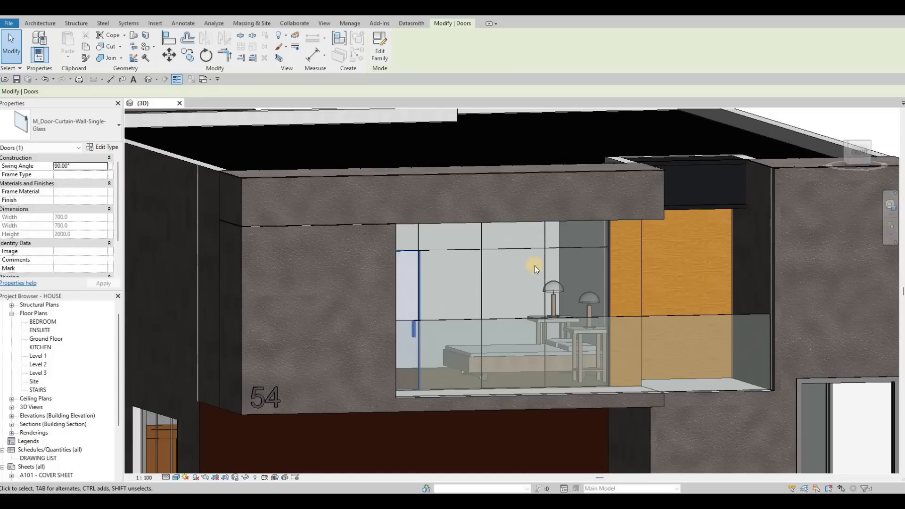
pyautogui.click(468, 258)
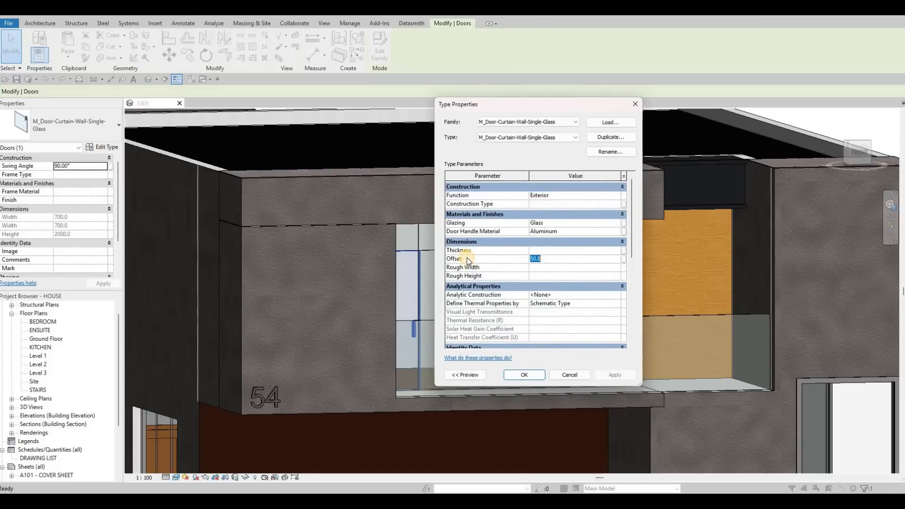
pyautogui.press('Return')
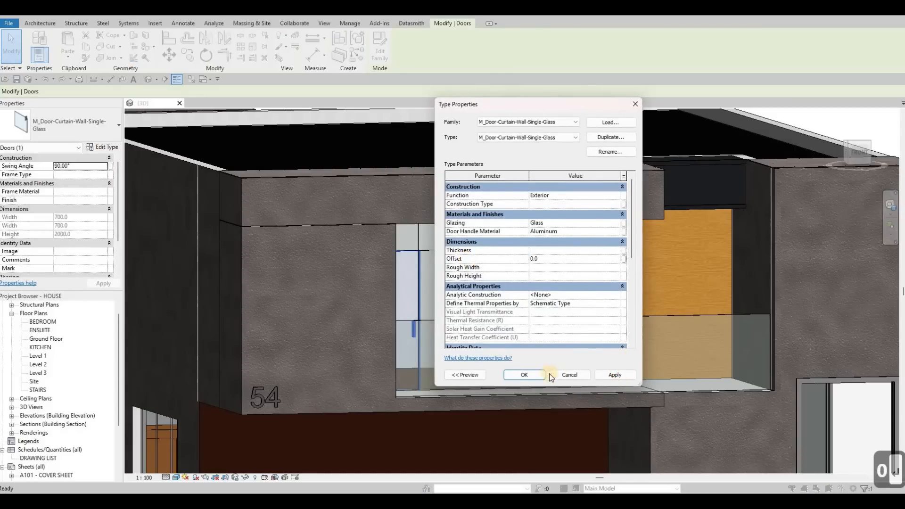
pyautogui.click(533, 377)
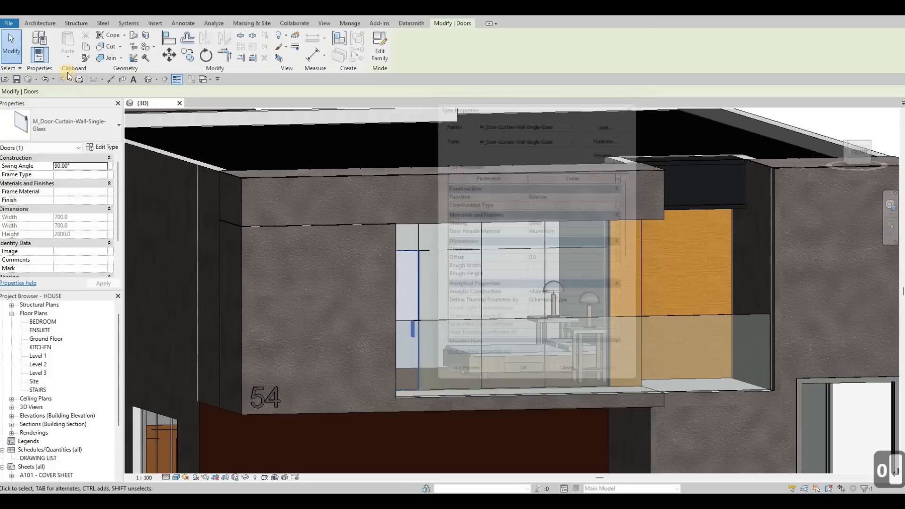
pyautogui.press('m')
pyautogui.press('v')
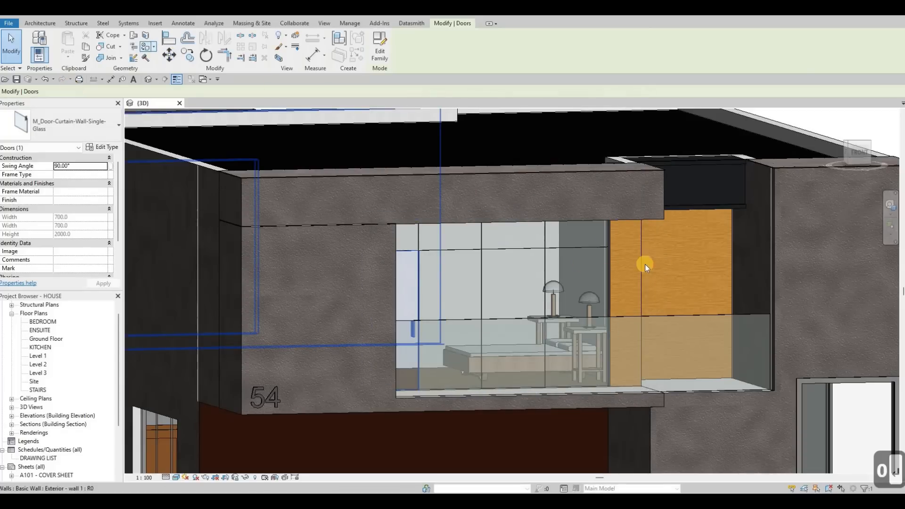
pyautogui.press('Escape')
pyautogui.press('Escape')
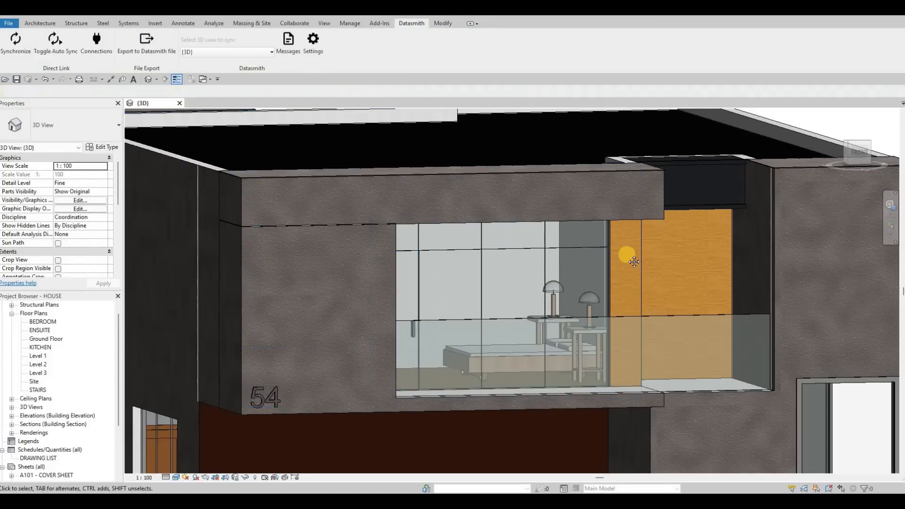
pyautogui.press('Escape')
pyautogui.moveTo(612, 247); pyautogui.dragTo(150, 70, button='middle')
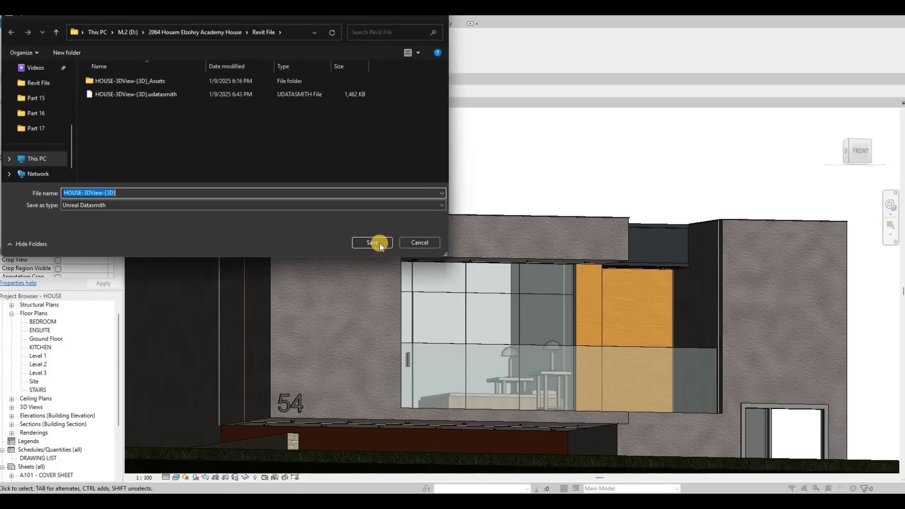
# Step: Replace the existing HOUSE-3DView-{3D} export and select the house import in Twinmotion
pyautogui.click(482, 254)
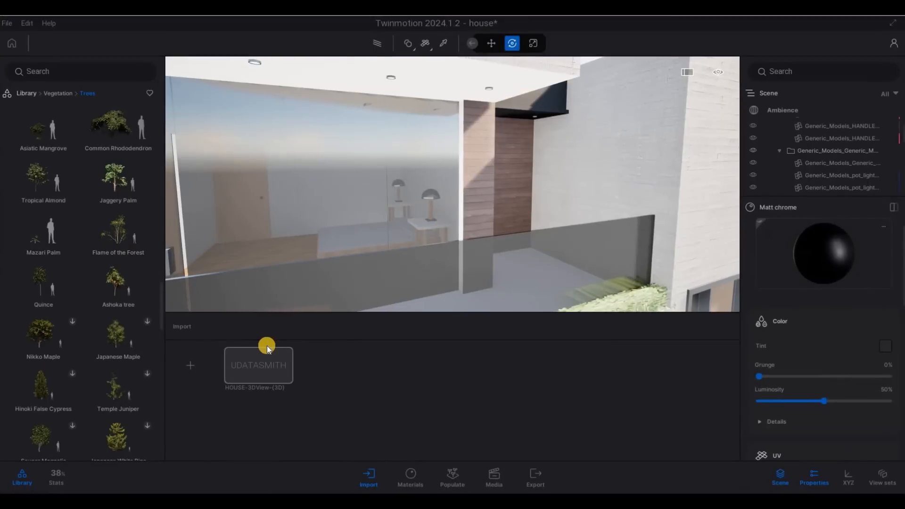
pyautogui.click(267, 346)
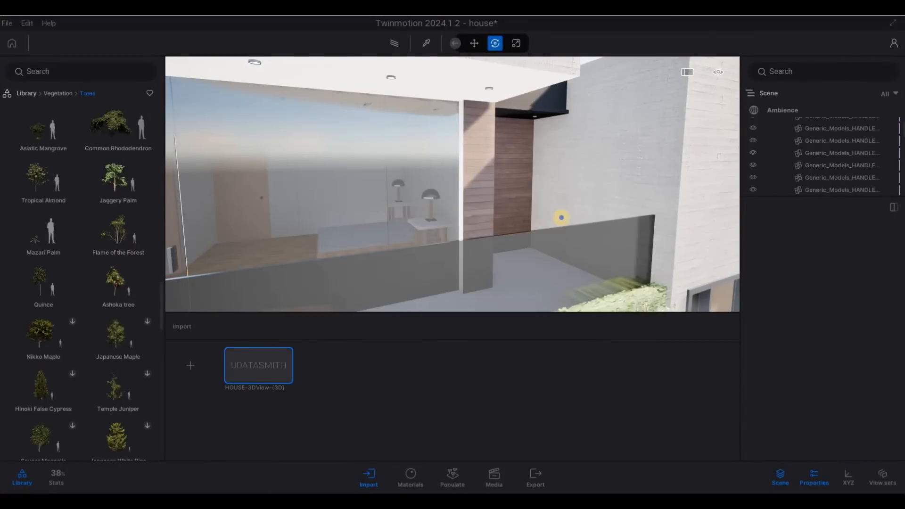
pyautogui.press('s')
pyautogui.press('a')
pyautogui.press('w')
pyautogui.press('d')
pyautogui.press('d')
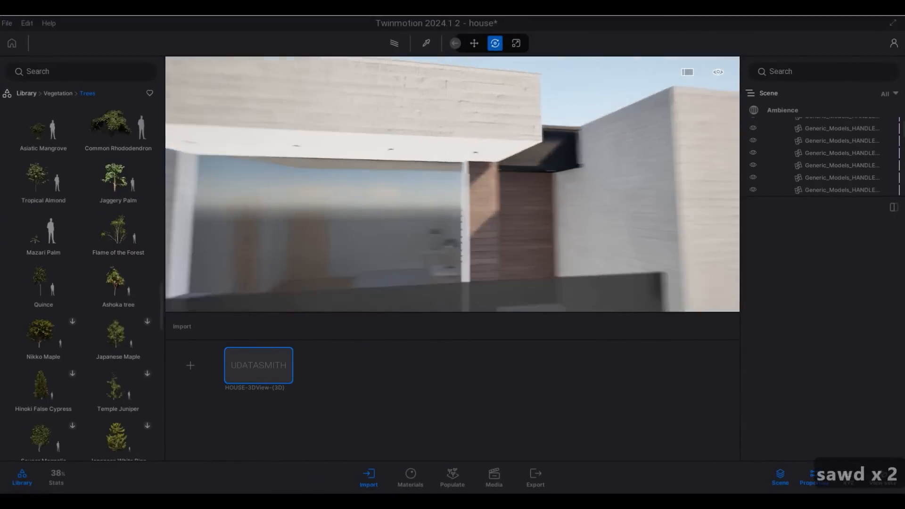
pyautogui.press('s')
pyautogui.press('a')
pyautogui.press('w')
pyautogui.press('d')
pyautogui.press('s')
pyautogui.press('a')
pyautogui.press('w')
pyautogui.press('d')
pyautogui.press('s')
pyautogui.press('a')
pyautogui.press('w')
pyautogui.press('d')
pyautogui.press('s')
pyautogui.press('a')
pyautogui.press('w')
pyautogui.press('d')
pyautogui.press('s')
pyautogui.press('a')
pyautogui.press('w')
pyautogui.press('d')
pyautogui.press('s')
pyautogui.press('a')
pyautogui.press('w')
pyautogui.press('d')
pyautogui.press('s')
pyautogui.press('a')
pyautogui.press('w')
pyautogui.press('d')
pyautogui.press('s')
pyautogui.press('a')
pyautogui.press('w')
pyautogui.press('d')
pyautogui.press('s')
pyautogui.press('a')
pyautogui.press('w')
pyautogui.press('d')
pyautogui.press('a')
pyautogui.press('w')
pyautogui.press('d')
pyautogui.press('a')
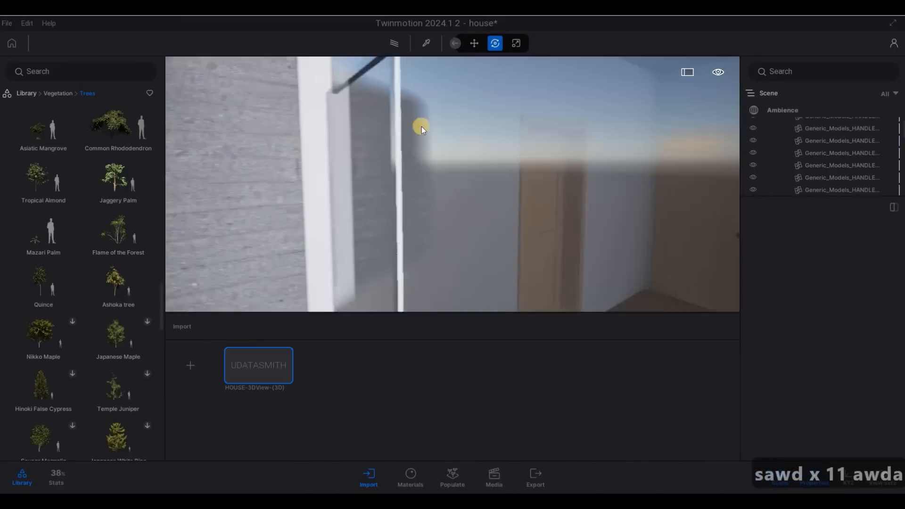
pyautogui.press('s')
pyautogui.click(448, 236)
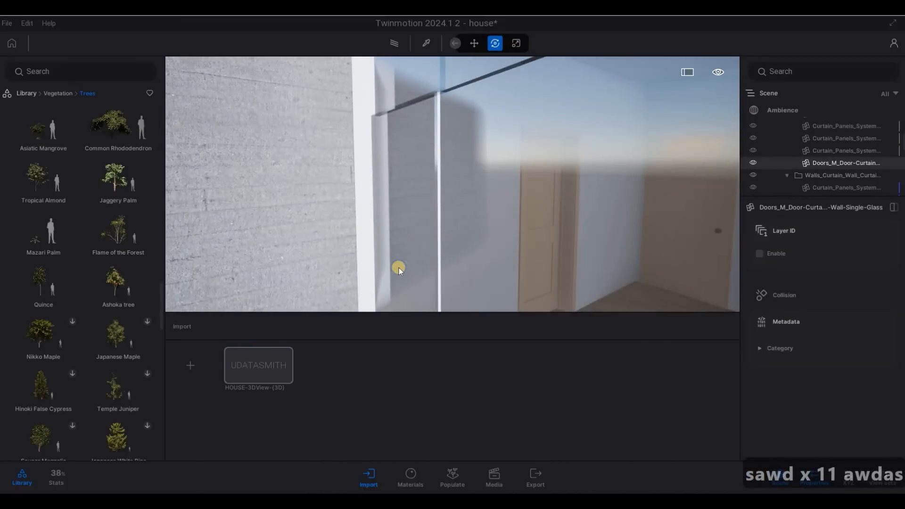
pyautogui.press('q')
pyautogui.press('a')
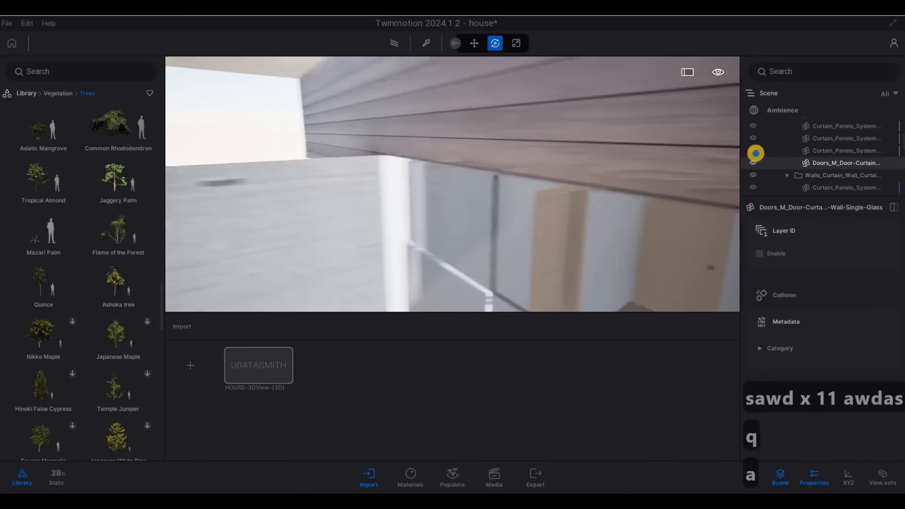
pyautogui.press('s')
pyautogui.press('e')
pyautogui.press('a')
pyautogui.press('s')
pyautogui.press('e')
pyautogui.press('s')
pyautogui.press('q')
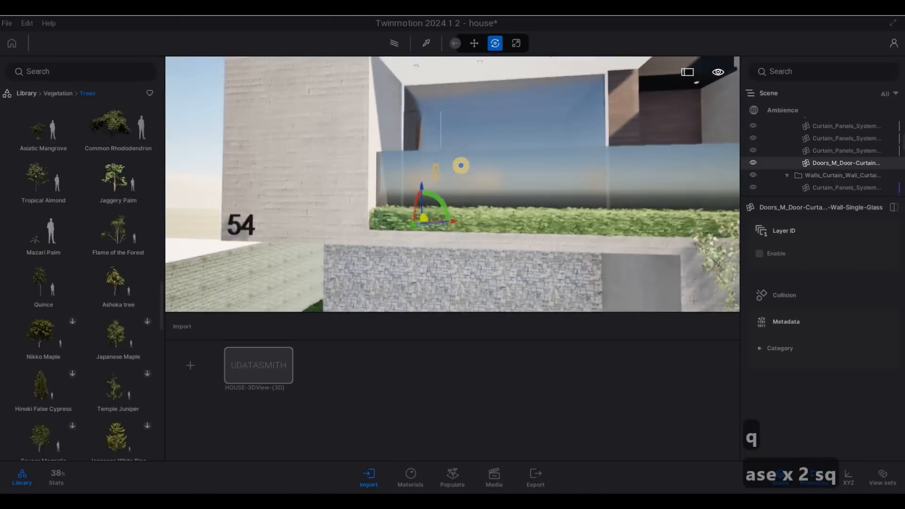
pyautogui.press('Escape')
pyautogui.press('Escape')
pyautogui.press('d')
pyautogui.press('s')
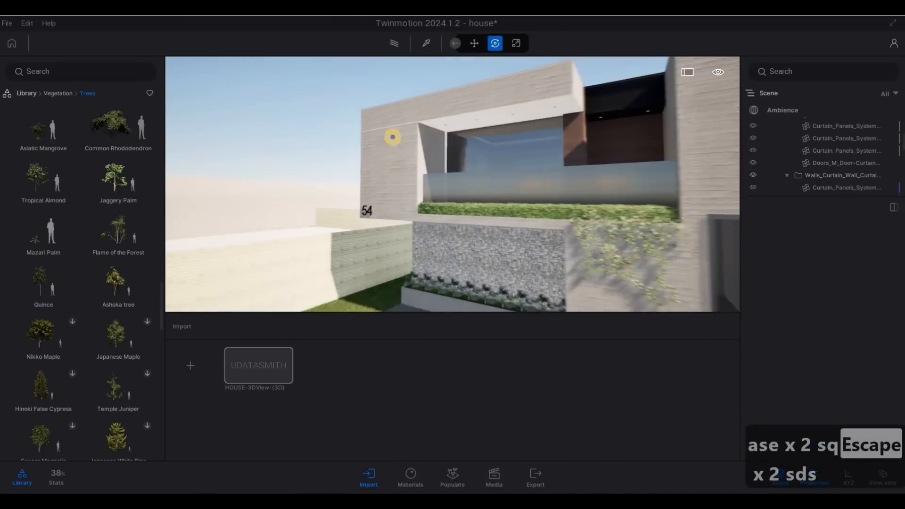
pyautogui.press('a')
pyautogui.press('e')
pyautogui.press('a')
pyautogui.press('s')
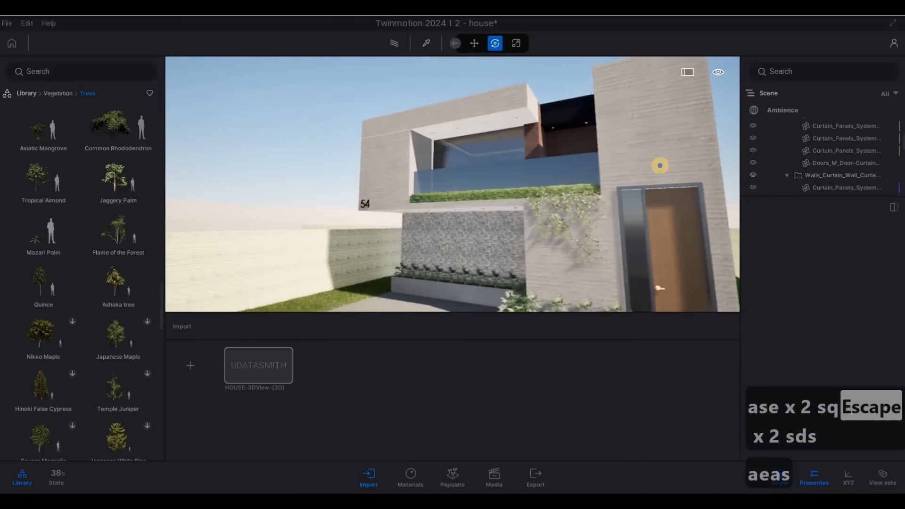
pyautogui.press('a')
pyautogui.press('a')
pyautogui.press('a')
pyautogui.press('a')
pyautogui.press('a')
pyautogui.press('a')
pyautogui.press('a')
pyautogui.press('a')
pyautogui.press('a')
pyautogui.press('a')
pyautogui.press('a')
pyautogui.press('a')
pyautogui.press('a')
pyautogui.press('a')
pyautogui.press('a')
pyautogui.press('a')
pyautogui.press('a')
pyautogui.press('a')
pyautogui.press('a')
pyautogui.press('a')
pyautogui.press('a')
pyautogui.press('a')
pyautogui.press('a')
pyautogui.press('a')
pyautogui.press('a')
pyautogui.press('a')
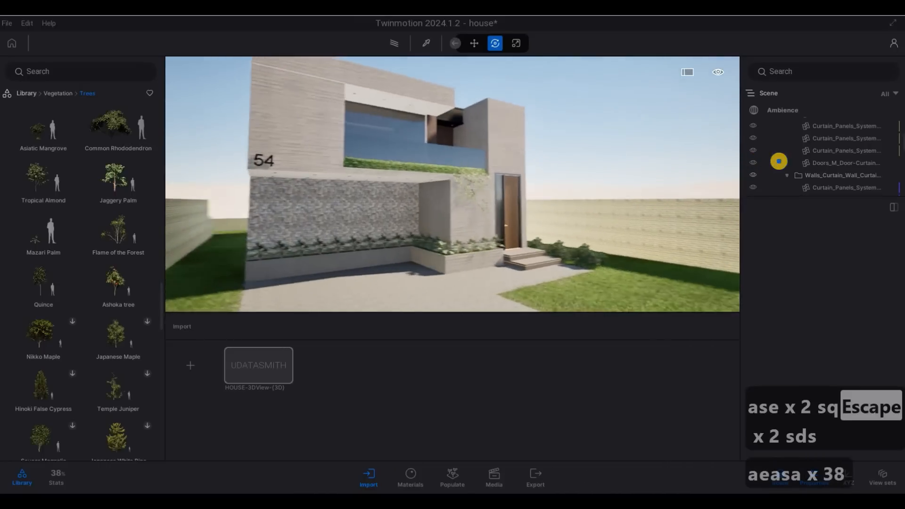
pyautogui.press('s')
pyautogui.press('s')
pyautogui.press('e')
pyautogui.press('d')
pyautogui.press('w')
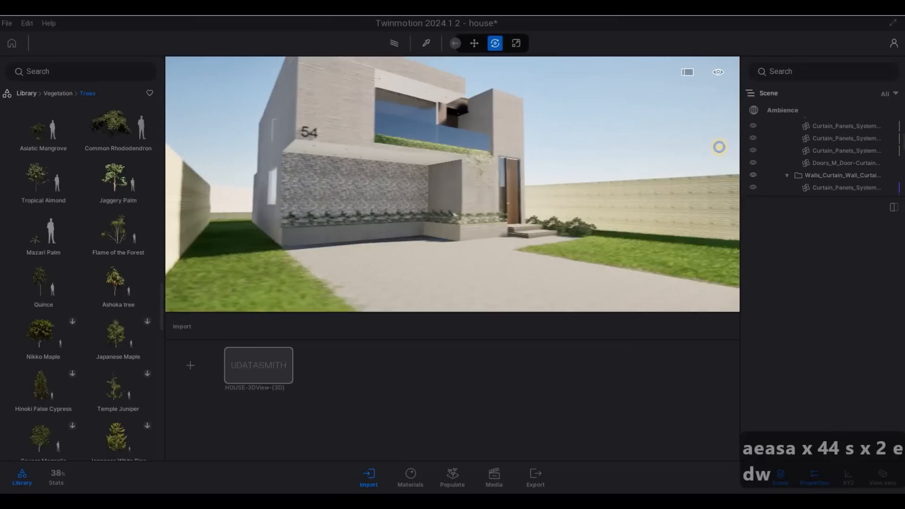
pyautogui.press('d')
# Step: Reposition the camera closer to the house front
pyautogui.press('q')
pyautogui.press('a')
pyautogui.press('w')
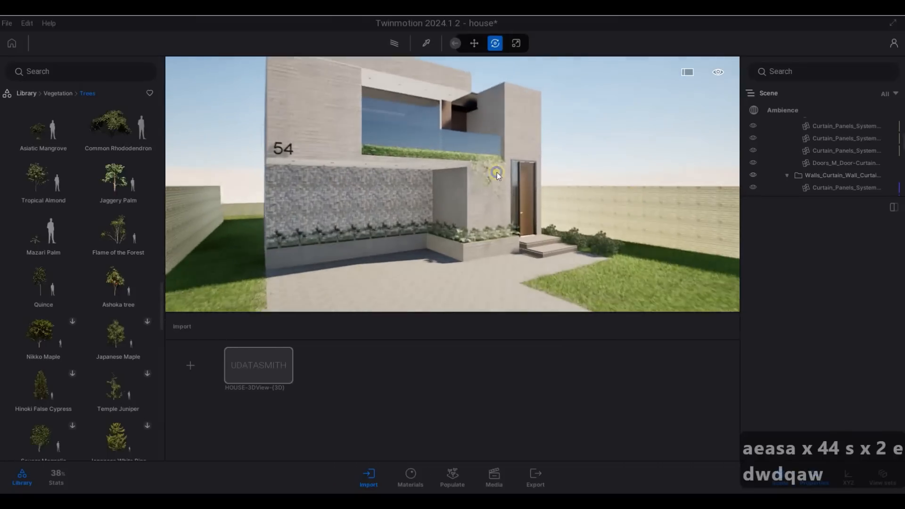
pyautogui.press('e')
pyautogui.press('d')
pyautogui.press('s')
pyautogui.press('s')
pyautogui.press('s')
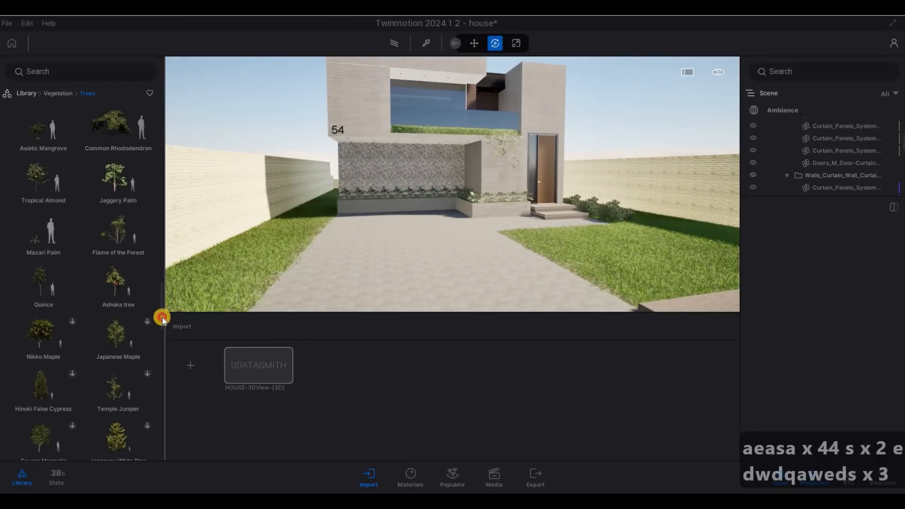
# Step: Scroll the Vegetation > Trees list and preview Man Fern and Kentia Palm
pyautogui.scroll(1, 163, 325)
pyautogui.scroll(-6, 164, 328)
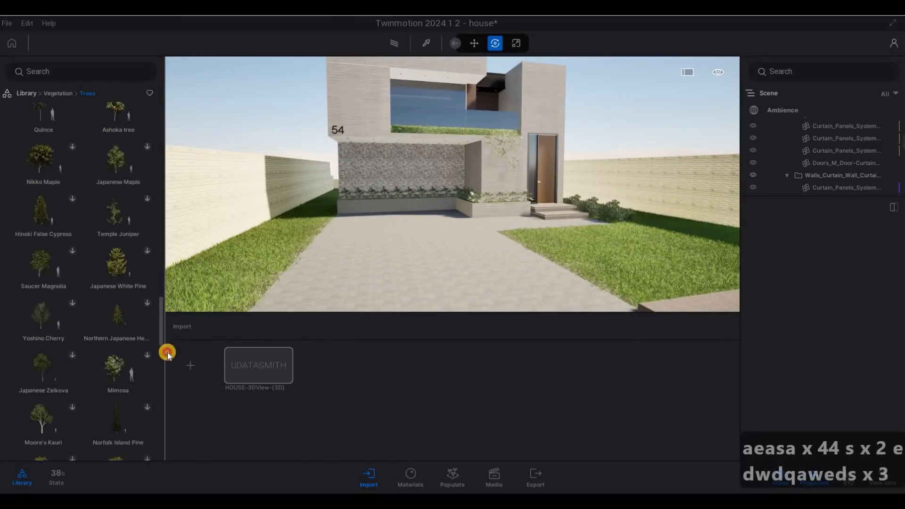
pyautogui.scroll(-6, 169, 367)
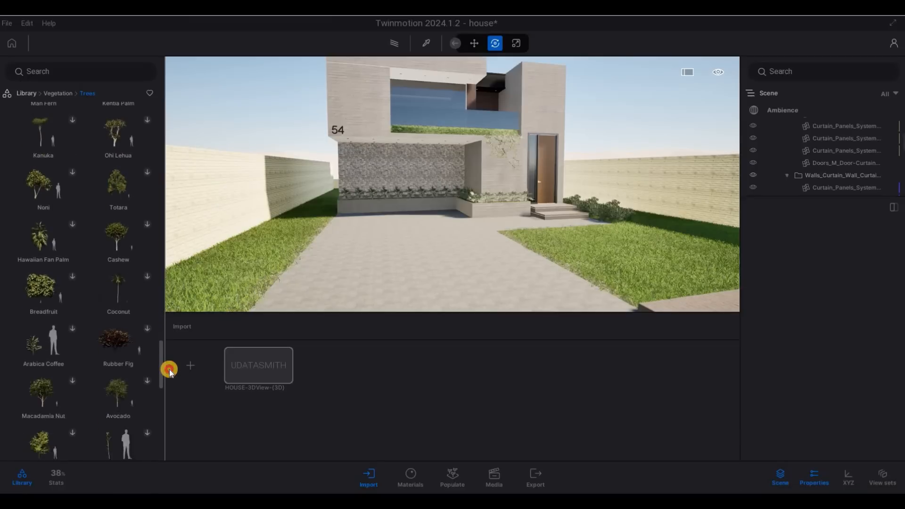
pyautogui.scroll(-12, 168, 400)
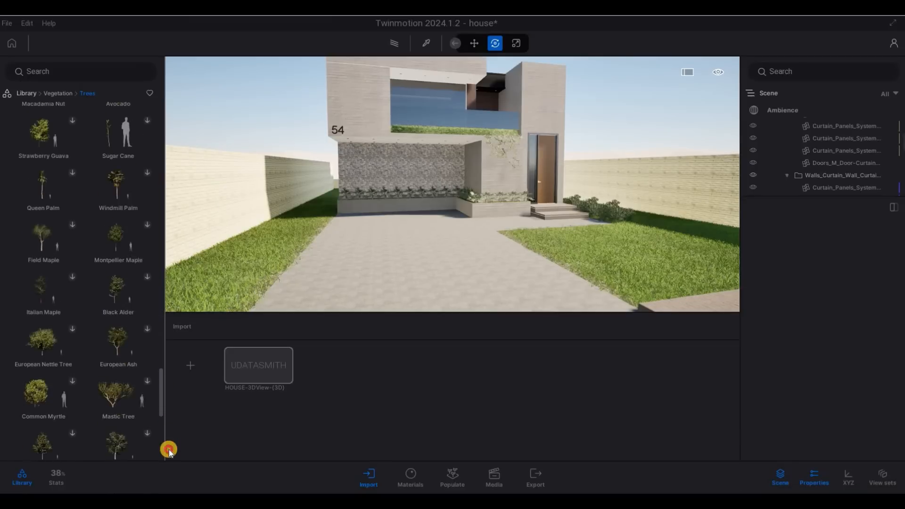
pyautogui.scroll(10, 170, 402)
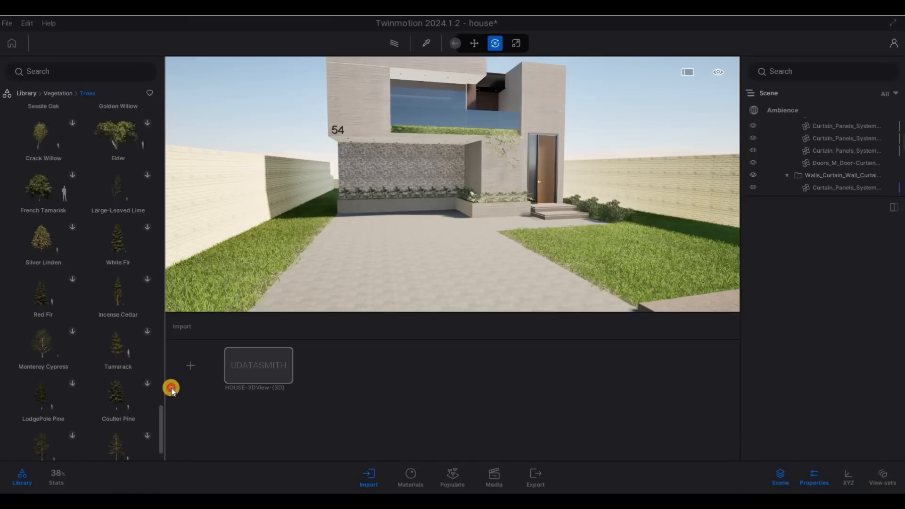
pyautogui.scroll(-1, 171, 384)
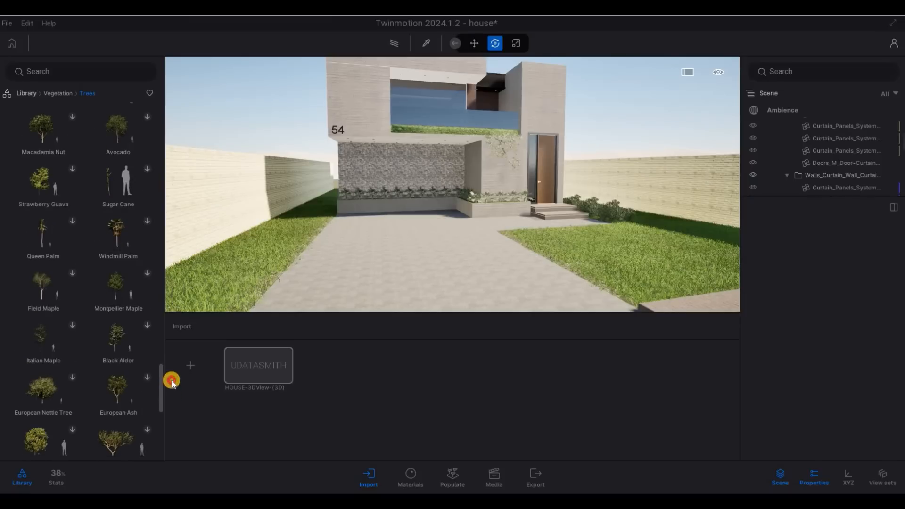
pyautogui.scroll(5, 173, 377)
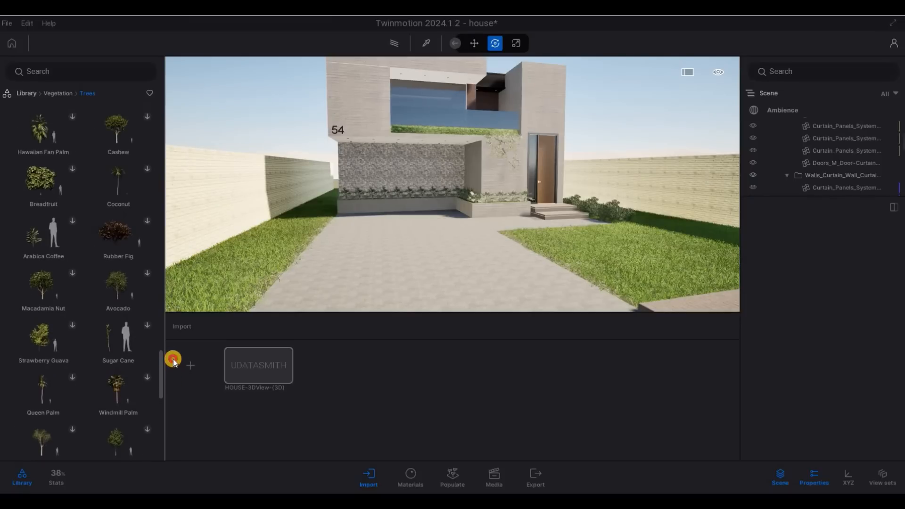
pyautogui.scroll(4, 77, 250)
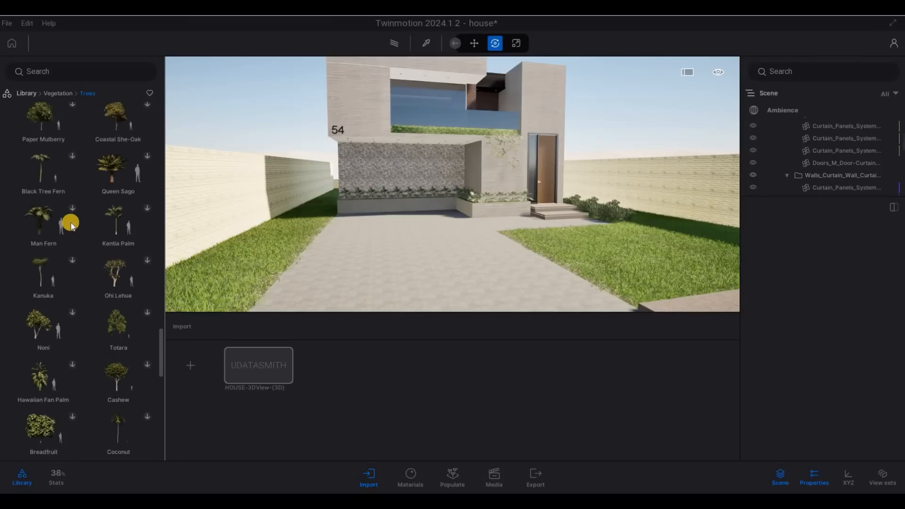
pyautogui.moveTo(72, 224)
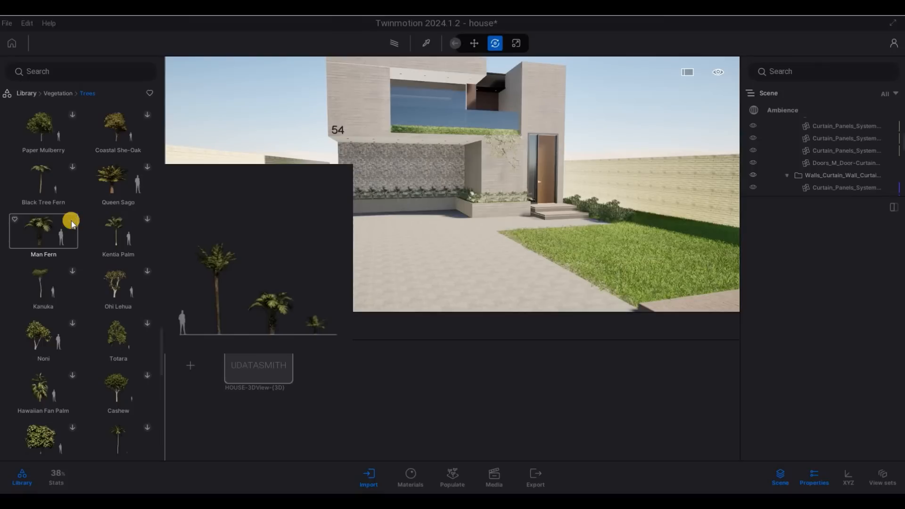
pyautogui.moveTo(148, 229)
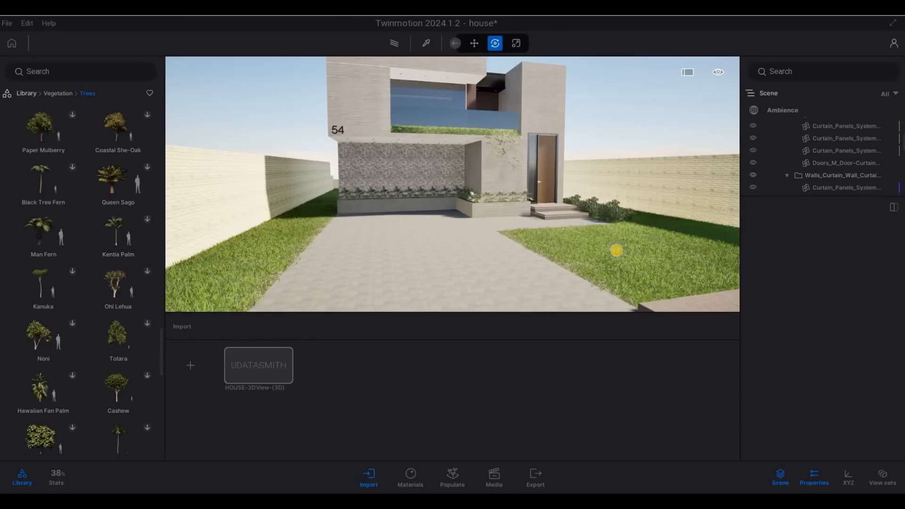
# Step: Place a full-size Man Fern on the right-hand lawn by the garden wall
pyautogui.moveTo(616, 250); pyautogui.dragTo(550, 248)
pyautogui.press('d')
pyautogui.press('d')
pyautogui.press('d')
pyautogui.press('d')
pyautogui.press('d')
pyautogui.press('d')
pyautogui.press('d')
pyautogui.press('d')
pyautogui.press('d')
pyautogui.press('d')
pyautogui.press('d')
pyautogui.press('d')
pyautogui.press('d')
pyautogui.press('d')
pyautogui.press('d')
pyautogui.press('d')
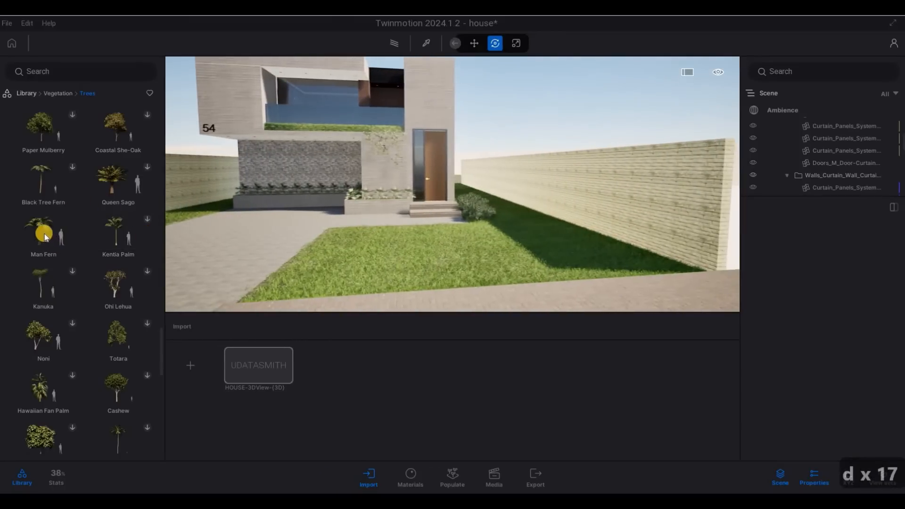
pyautogui.moveTo(606, 264); pyautogui.dragTo(606, 266)
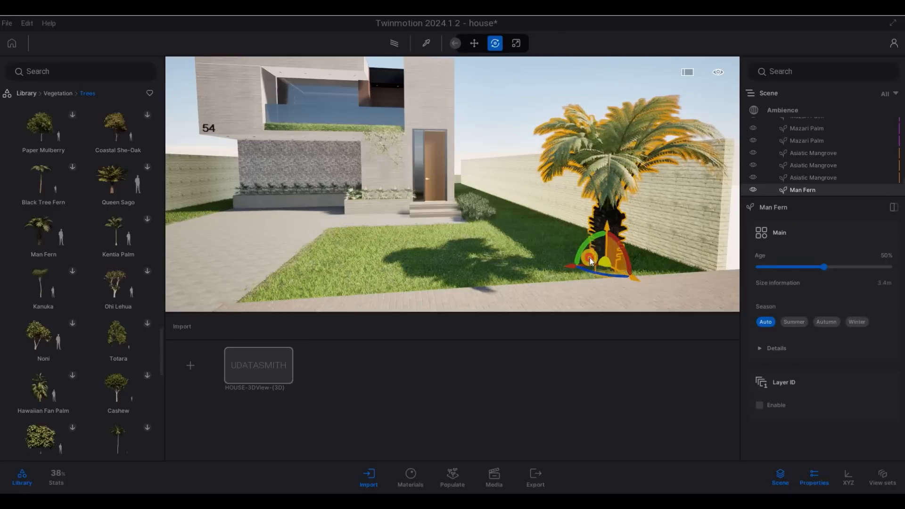
pyautogui.moveTo(590, 258); pyautogui.dragTo(430, 311)
pyautogui.press('Return')
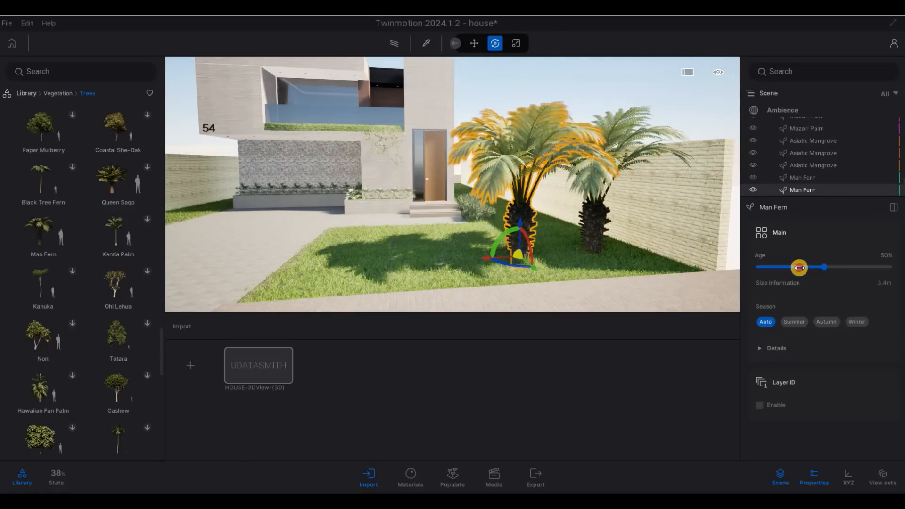
pyautogui.click(799, 268)
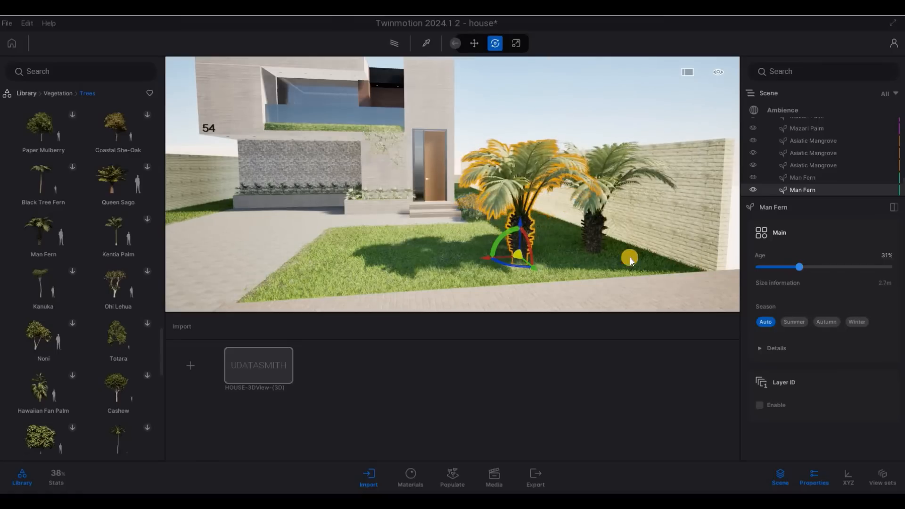
pyautogui.hotkey('ctrl', 'z')
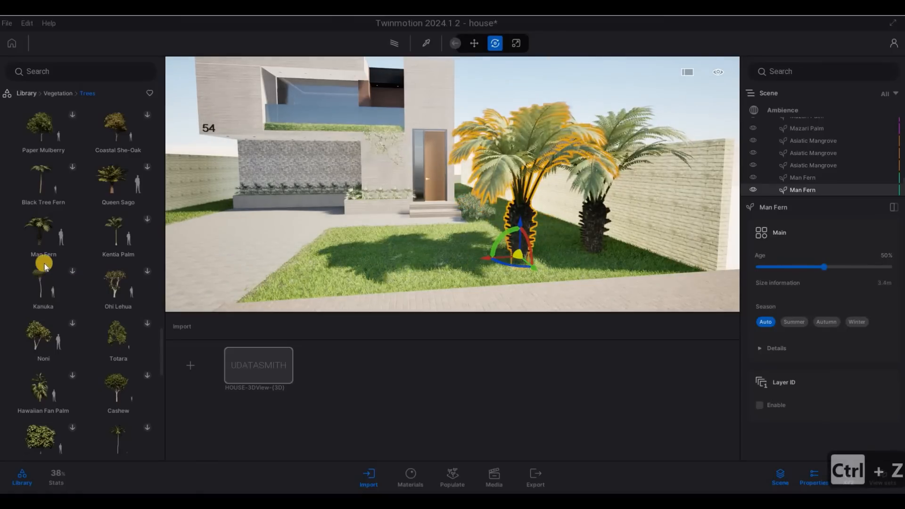
pyautogui.hotkey('ctrl', 'z')
# Step: Add a second Man Fern at age 19% (2.1 m) in front of the first
pyautogui.moveTo(41, 235); pyautogui.dragTo(541, 282)
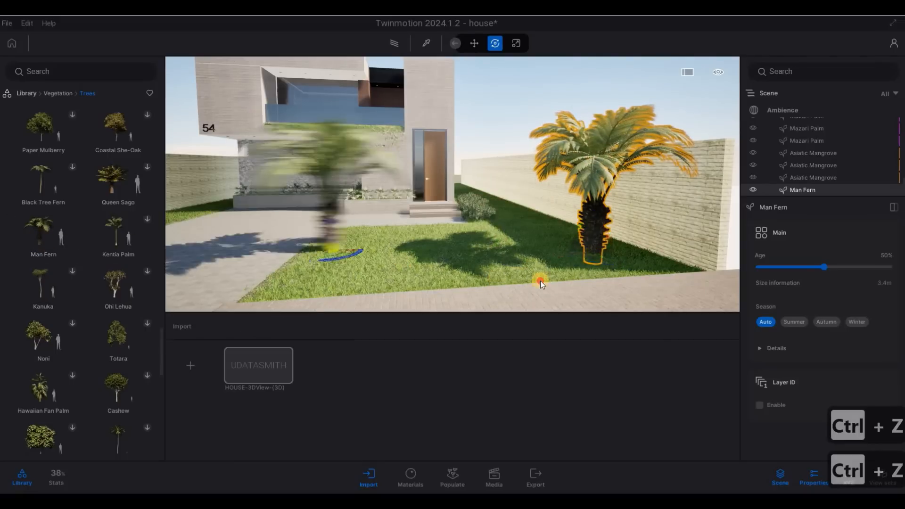
pyautogui.moveTo(797, 268); pyautogui.dragTo(791, 267)
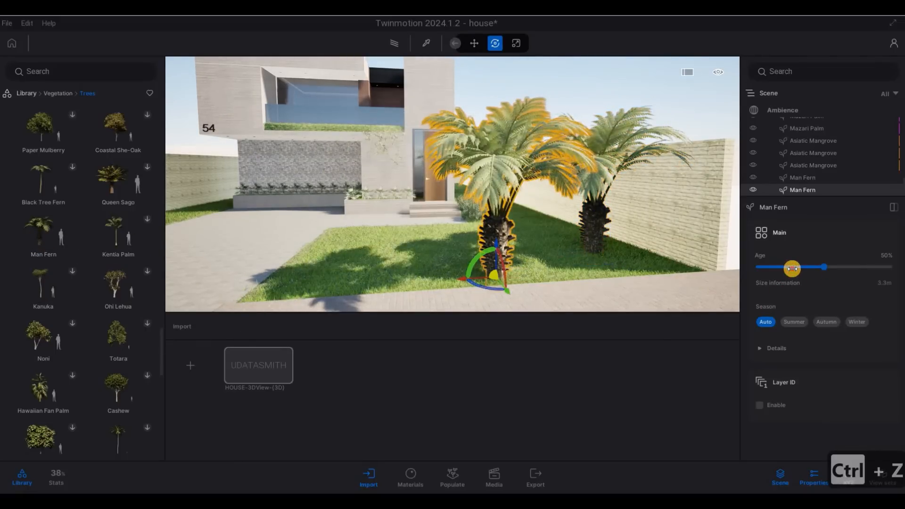
pyautogui.moveTo(483, 293); pyautogui.dragTo(493, 278)
pyautogui.moveTo(571, 262); pyautogui.dragTo(621, 259)
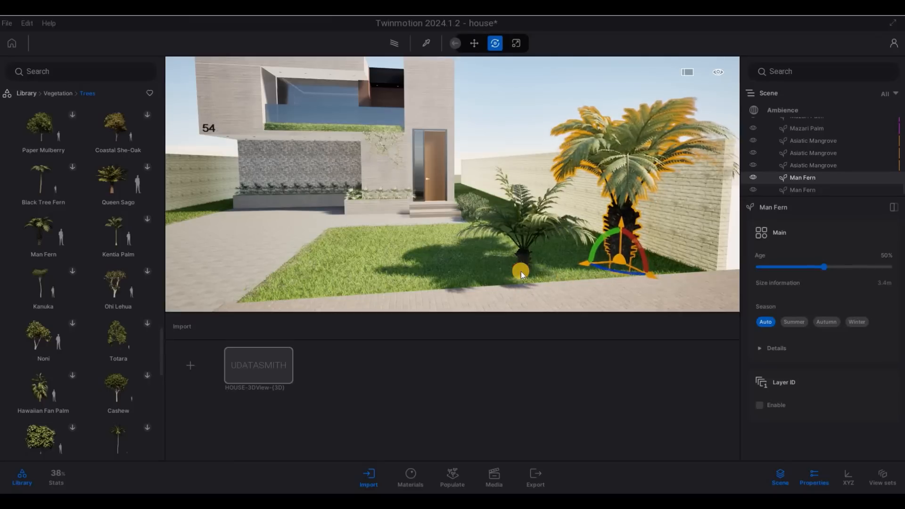
pyautogui.click(527, 278)
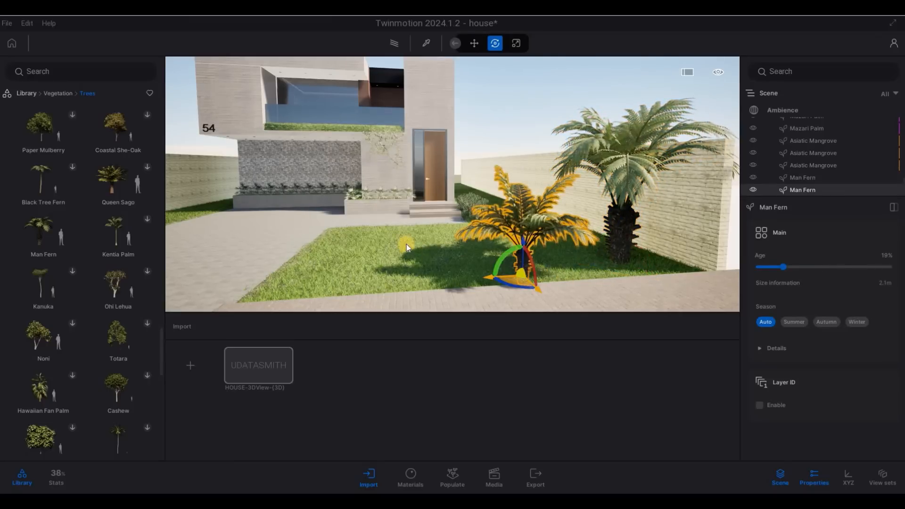
pyautogui.press('a')
pyautogui.press('s')
pyautogui.press('s')
pyautogui.press('s')
pyautogui.press('s')
pyautogui.press('s')
pyautogui.press('s')
pyautogui.press('s')
pyautogui.press('s')
pyautogui.press('s')
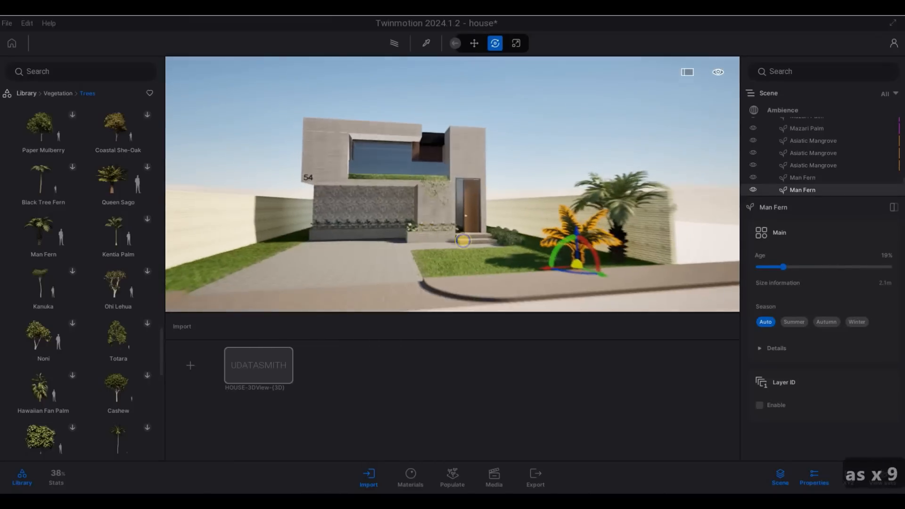
pyautogui.press('s')
pyautogui.press('Escape')
pyautogui.press('Escape')
# Step: Enable the HDRI environment with the Approaching Storm backdrop and expand its Details
pyautogui.press('s')
pyautogui.press('a')
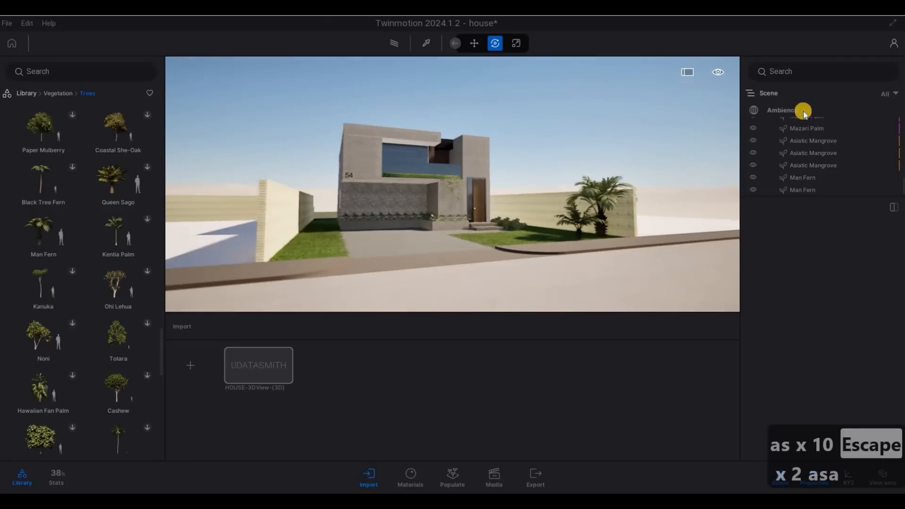
pyautogui.press('d')
pyautogui.click(791, 113)
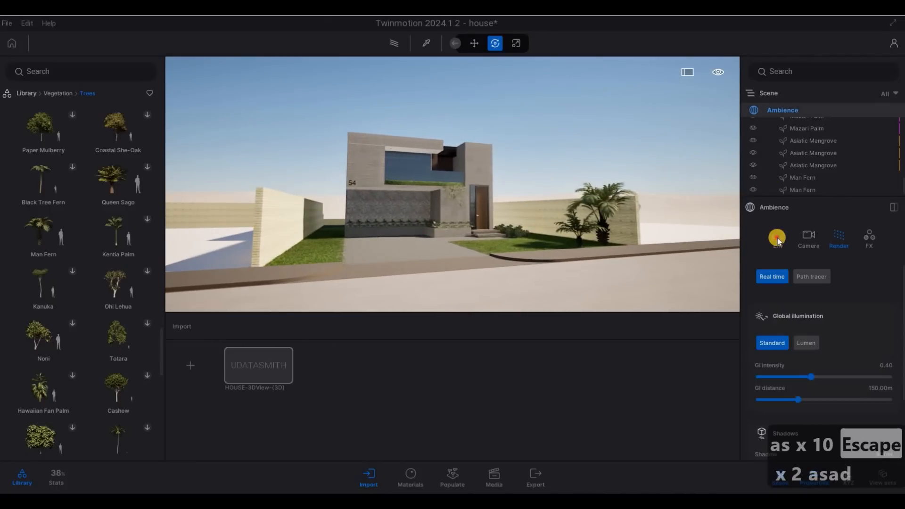
pyautogui.scroll(10, 817, 329)
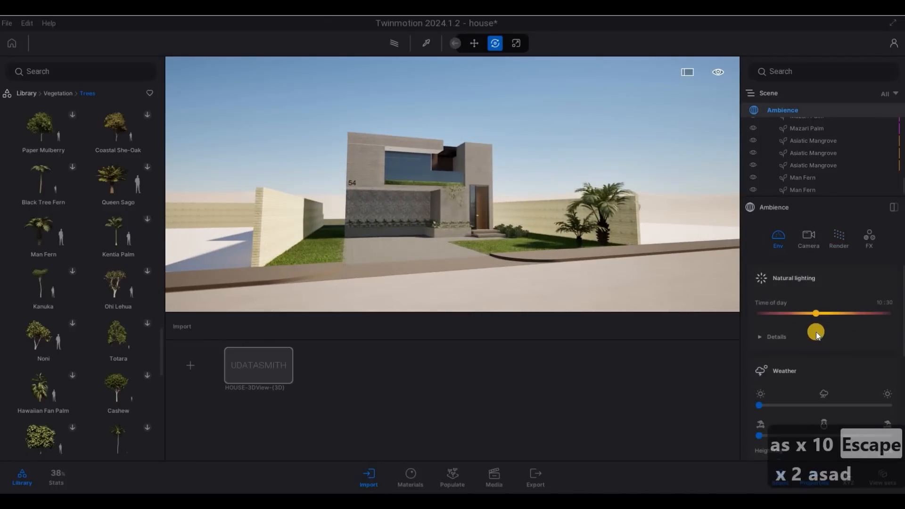
pyautogui.scroll(-5, 809, 343)
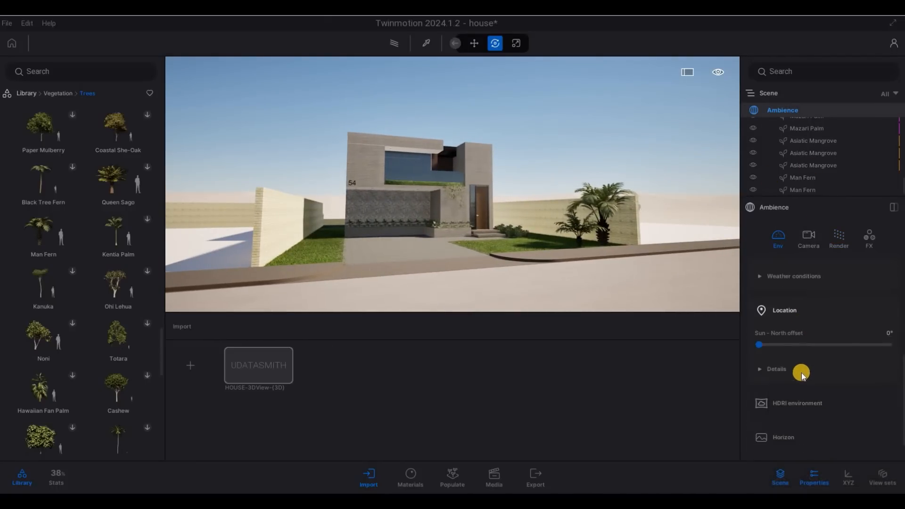
pyautogui.click(755, 406)
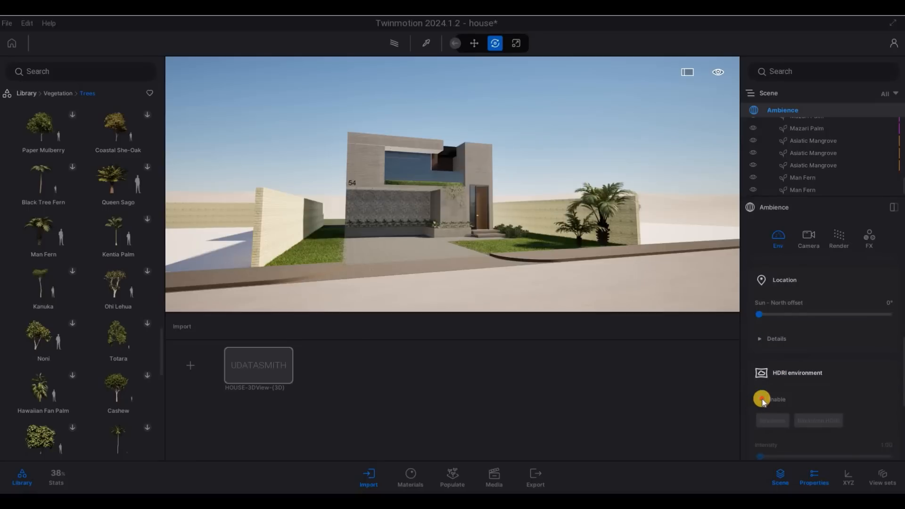
pyautogui.click(760, 400)
pyautogui.click(761, 400)
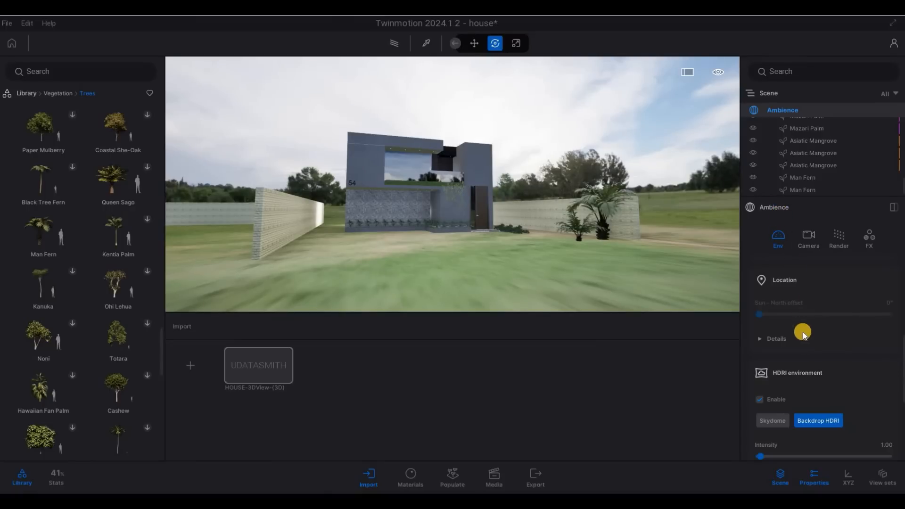
pyautogui.scroll(-3, 787, 387)
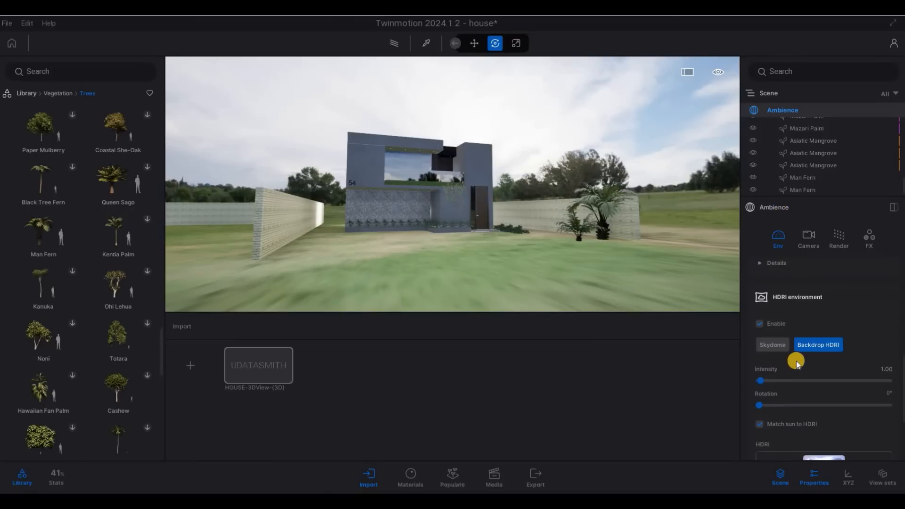
pyautogui.scroll(-5, 796, 364)
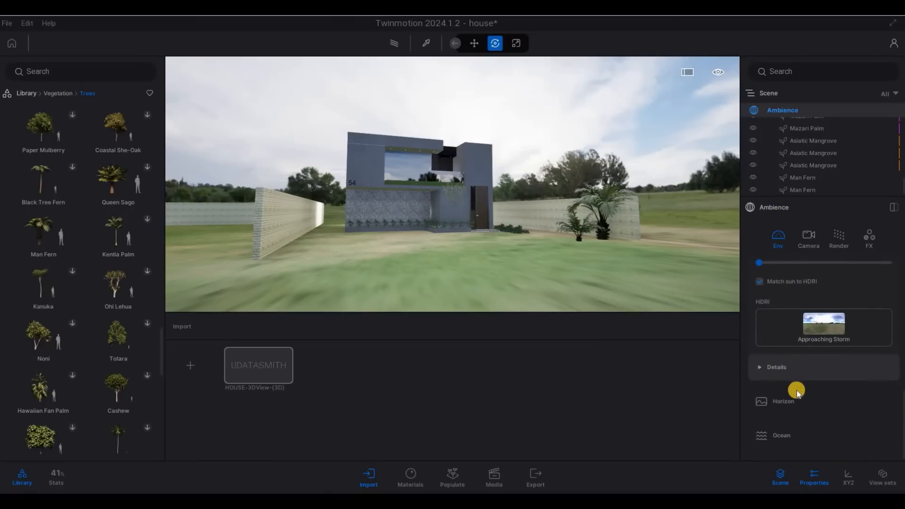
pyautogui.click(795, 375)
# Step: Lower the HDRI ground and raise its shading amount, undoing a trial backdrop tilt
pyautogui.scroll(-2, 800, 394)
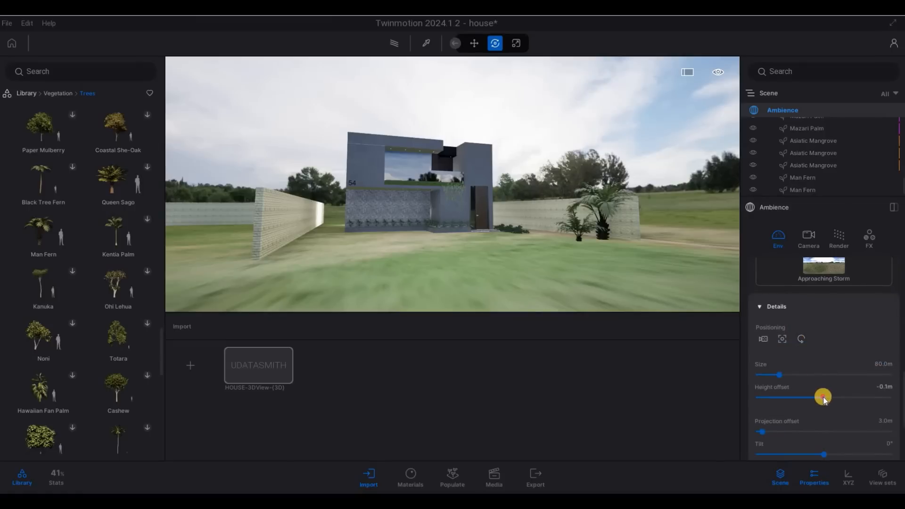
pyautogui.moveTo(818, 397); pyautogui.dragTo(817, 397)
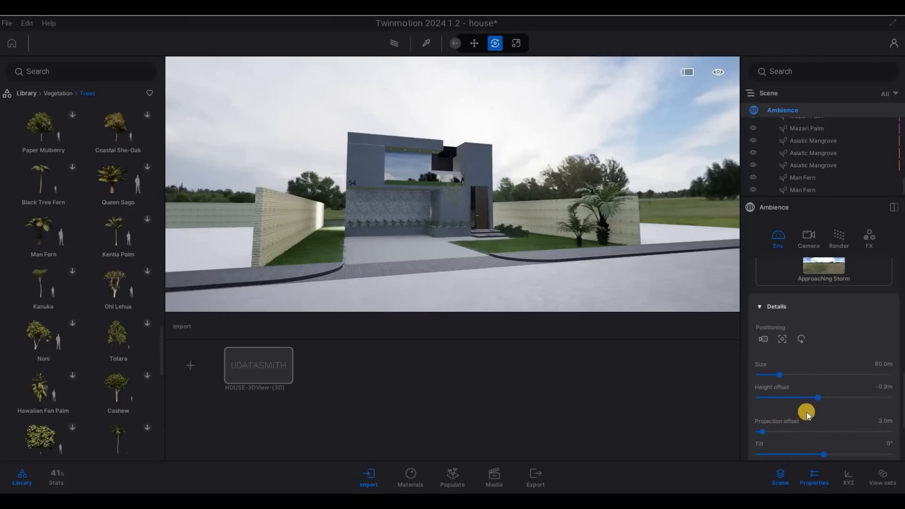
pyautogui.scroll(-2, 808, 415)
pyautogui.scroll(-2, 814, 414)
pyautogui.scroll(3, 839, 419)
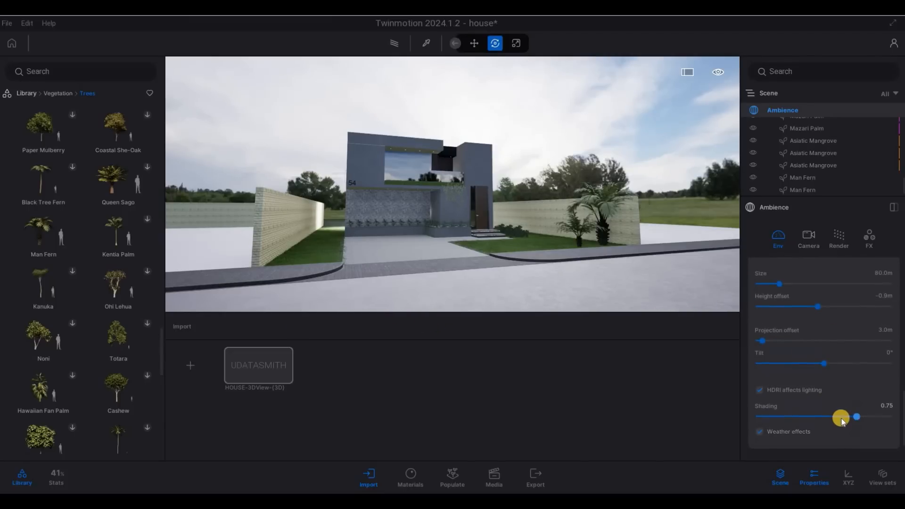
pyautogui.scroll(-2, 850, 430)
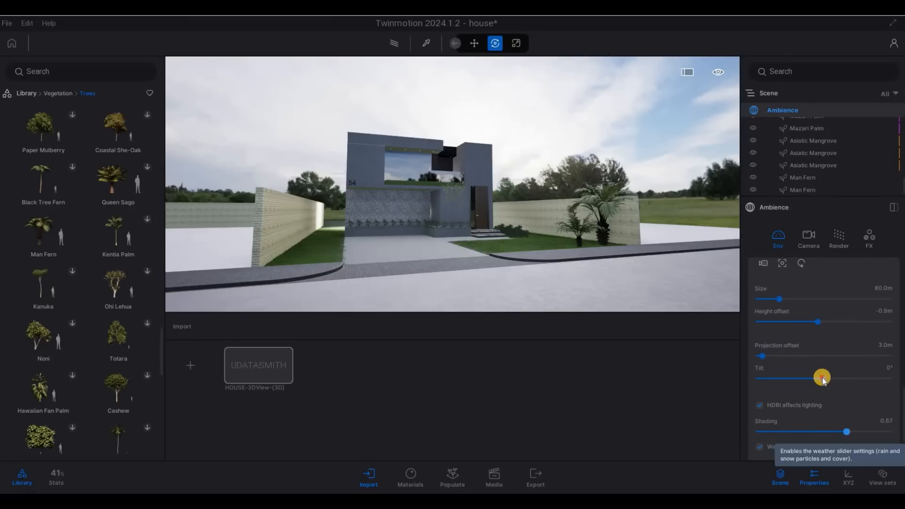
pyautogui.click(819, 377)
pyautogui.moveTo(821, 381); pyautogui.dragTo(825, 384)
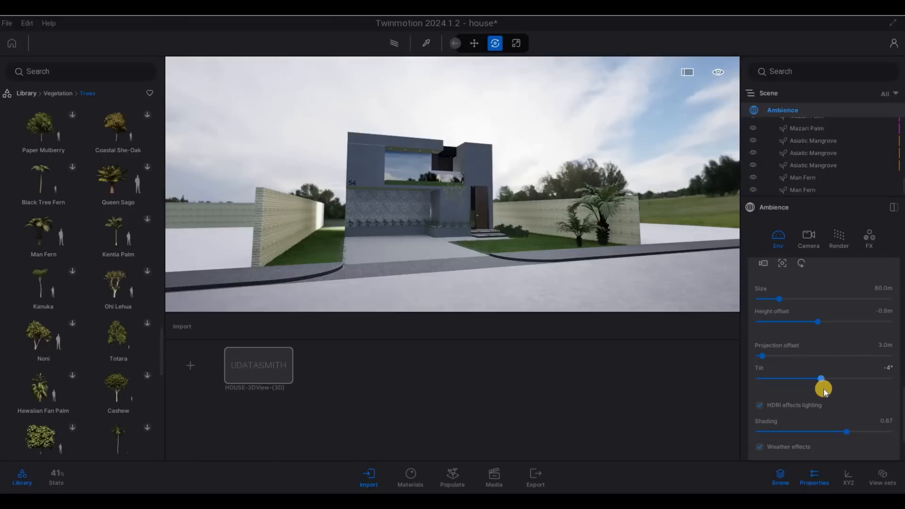
pyautogui.hotkey('ctrl', 'z')
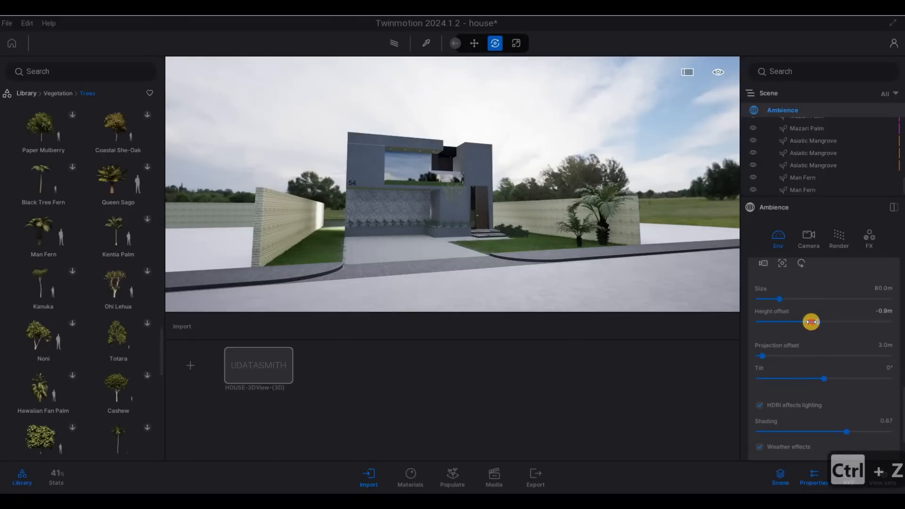
# Step: Lower the sky backdrop's height offset to -3.3 m
pyautogui.click(810, 322)
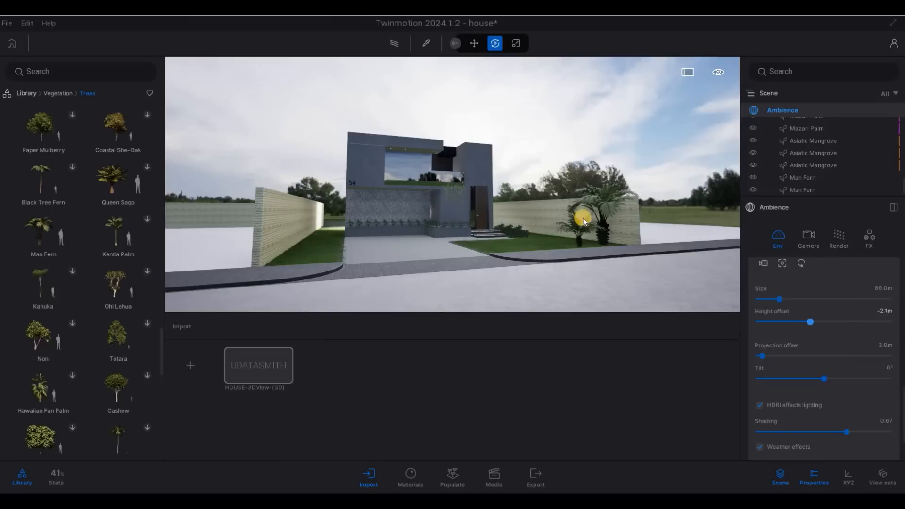
pyautogui.press('d')
pyautogui.press('w')
pyautogui.press('d')
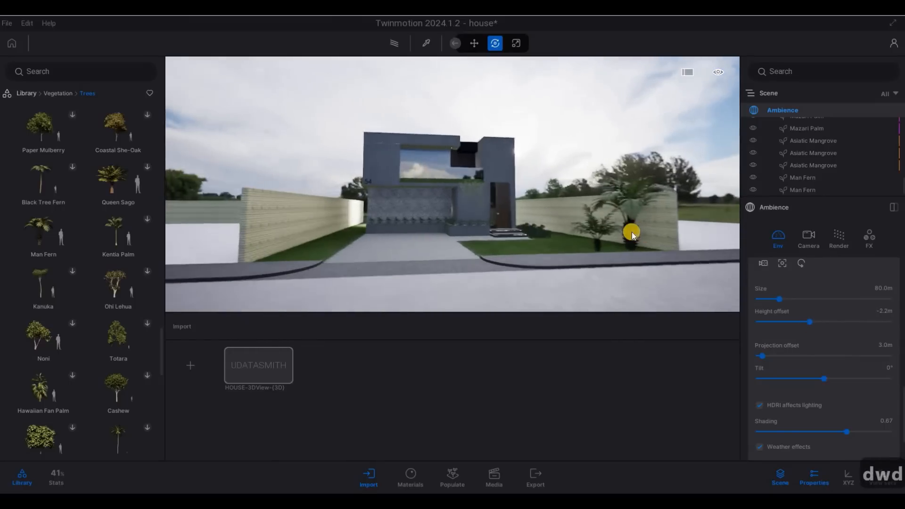
pyautogui.press('d')
pyautogui.press('a')
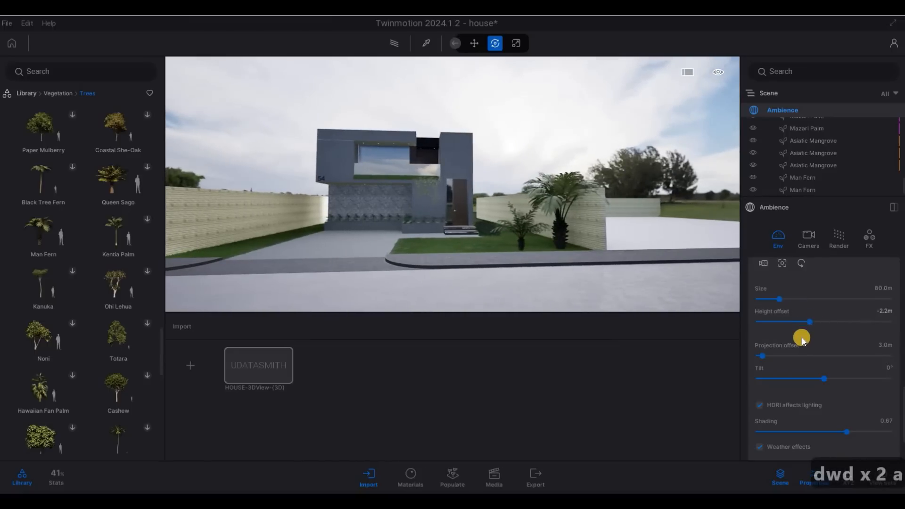
# Step: Enlarge the HDRI backdrop size to 147.1 m
pyautogui.scroll(2, 781, 348)
pyautogui.moveTo(788, 344); pyautogui.dragTo(802, 366)
pyautogui.press('a')
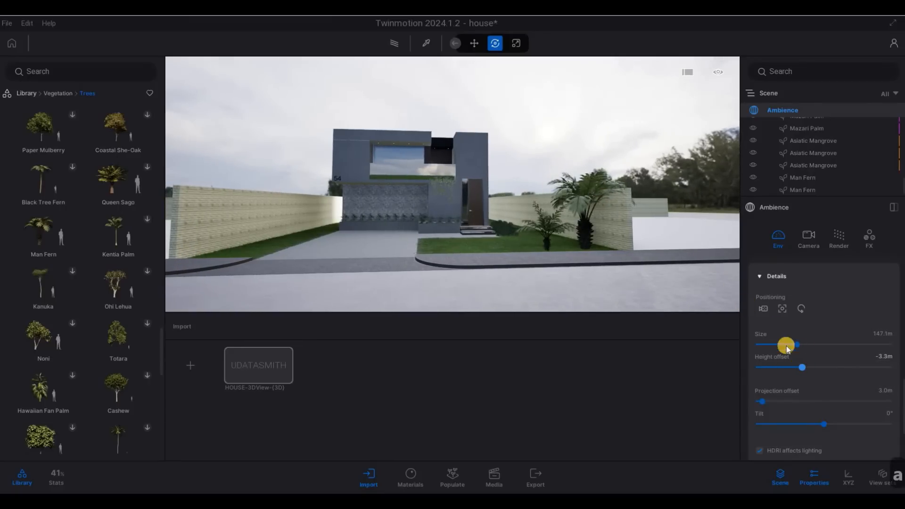
# Step: Turn the Approaching Storm HDRI to 89° rotation and set intensity 5.11 to show blue clouds
pyautogui.press('a')
pyautogui.press('s')
pyautogui.scroll(5, 811, 351)
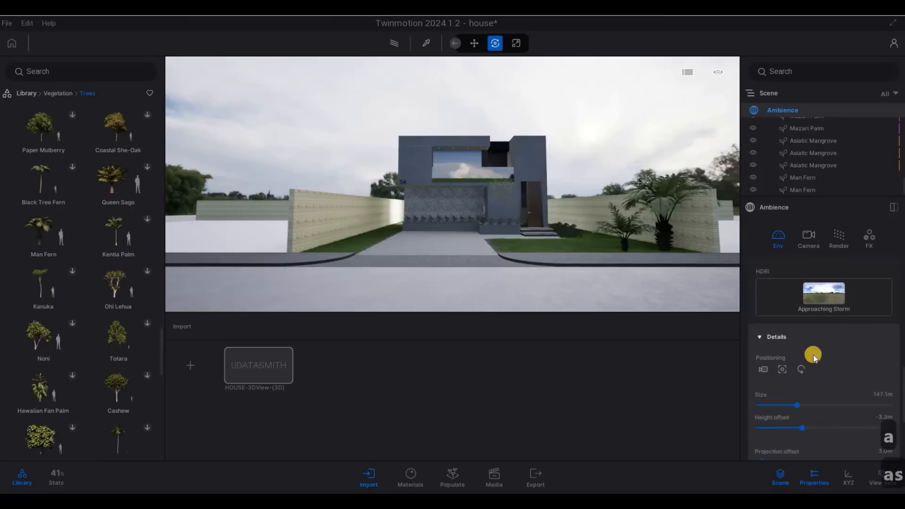
pyautogui.scroll(3, 764, 357)
pyautogui.scroll(-1, 762, 353)
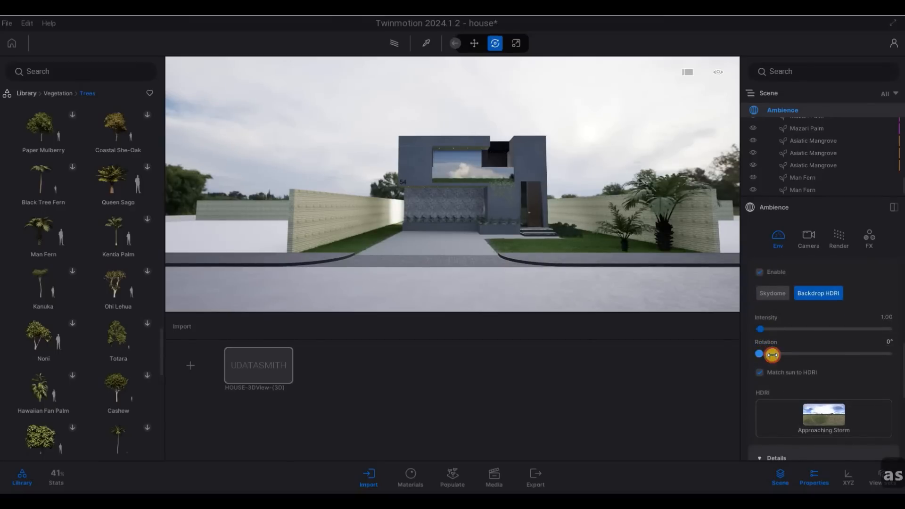
pyautogui.moveTo(771, 355); pyautogui.dragTo(796, 358)
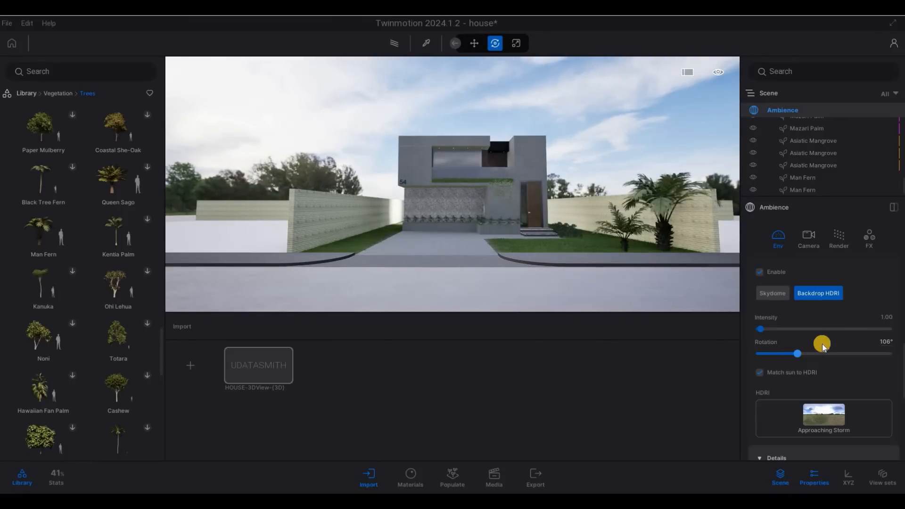
pyautogui.moveTo(822, 347); pyautogui.dragTo(765, 329)
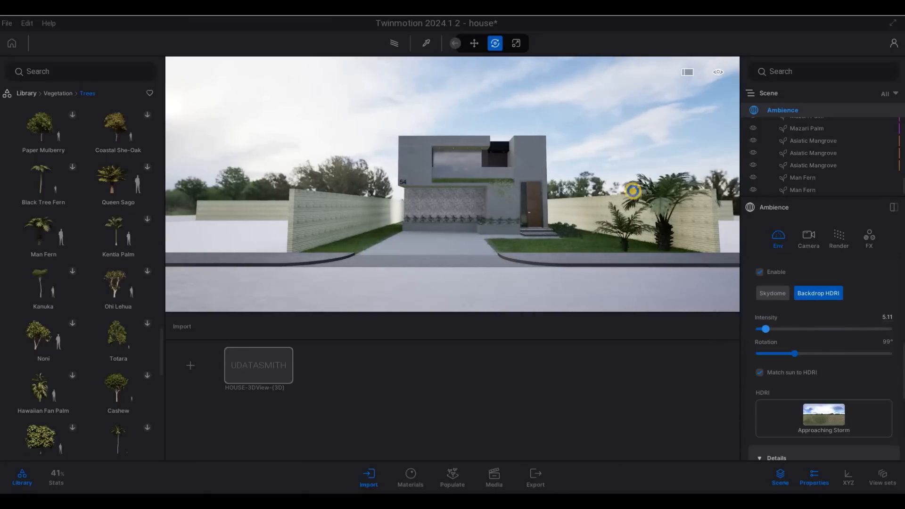
# Step: Fly the camera closer to the house, then save the project
pyautogui.press('a')
pyautogui.press('a')
pyautogui.press('d')
pyautogui.press('d')
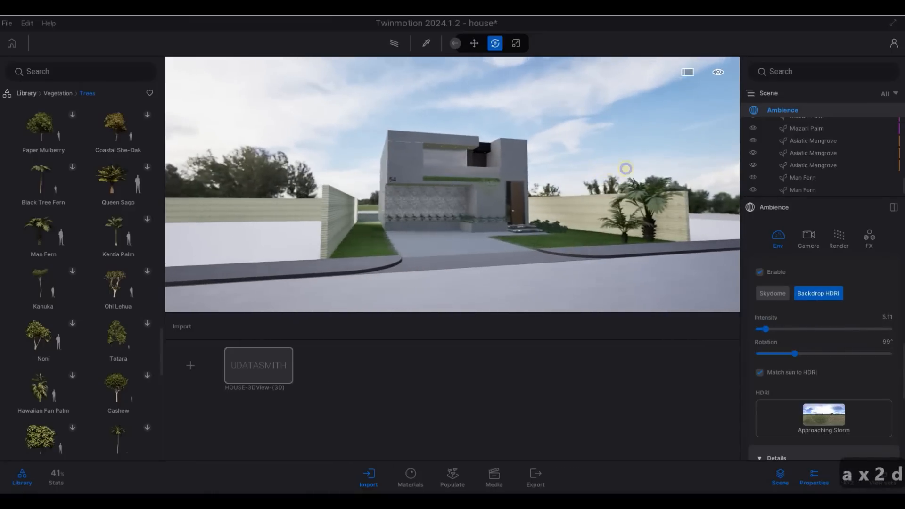
pyautogui.press('w')
pyautogui.press('w')
pyautogui.press('e')
pyautogui.press('a')
pyautogui.press('w')
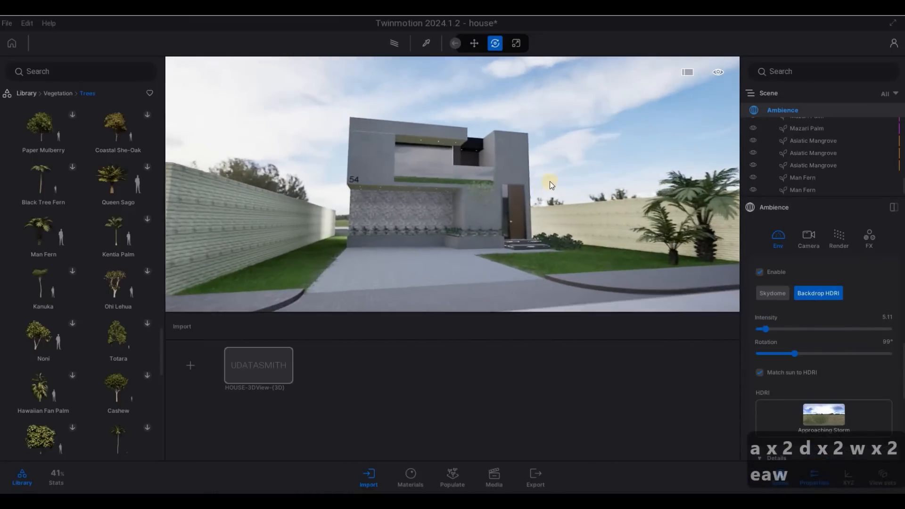
pyautogui.press('d')
pyautogui.press('d')
pyautogui.press('d')
pyautogui.press('d')
pyautogui.press('d')
pyautogui.press('d')
pyautogui.press('d')
pyautogui.press('d')
pyautogui.press('a')
pyautogui.press('s')
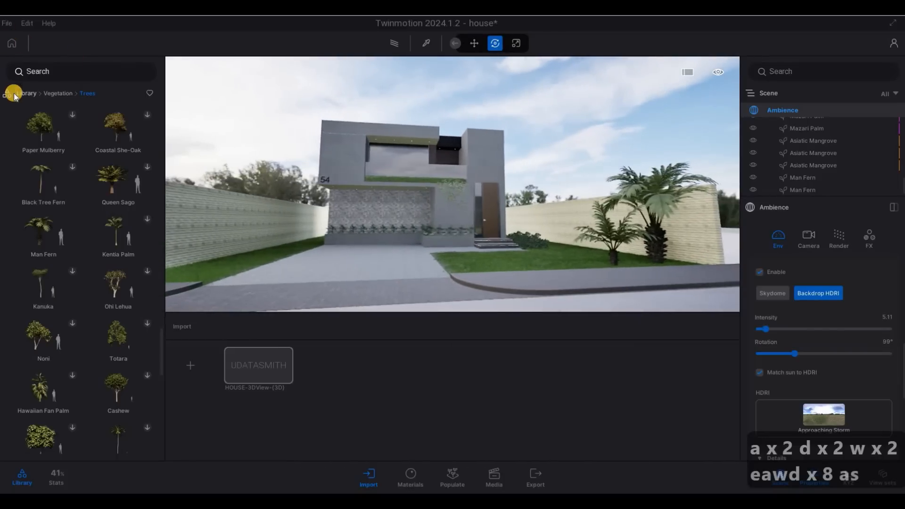
pyautogui.click(14, 106)
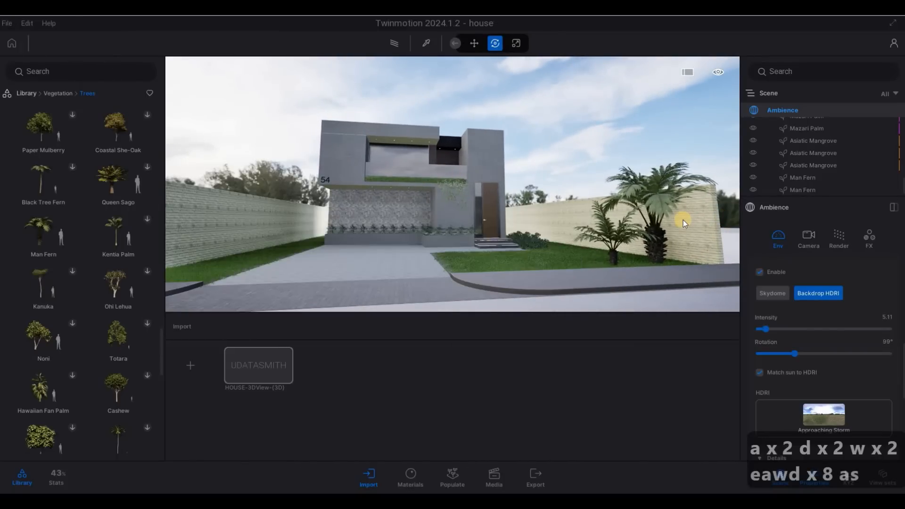
# Step: Reposition the camera in front of the house and turn the view toward it
pyautogui.press('a')
pyautogui.press('s')
pyautogui.press('a')
pyautogui.press('w')
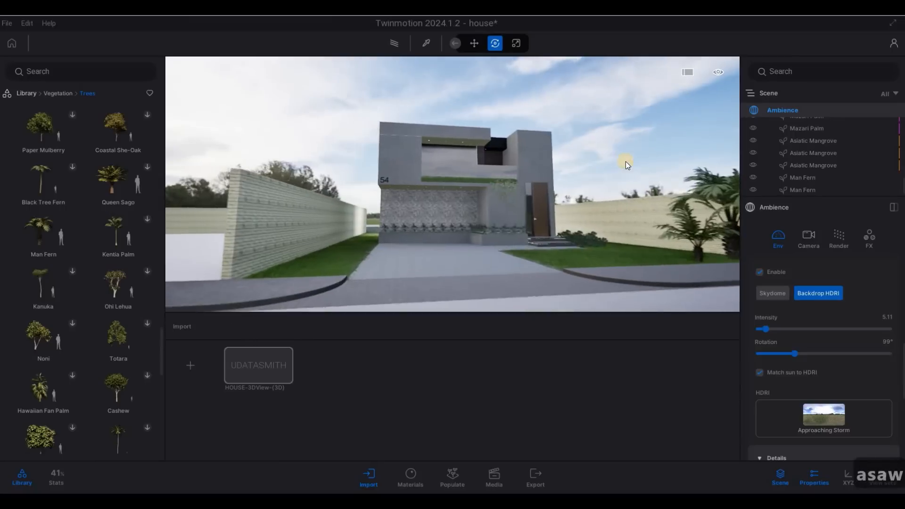
pyautogui.press('d')
pyautogui.press('a')
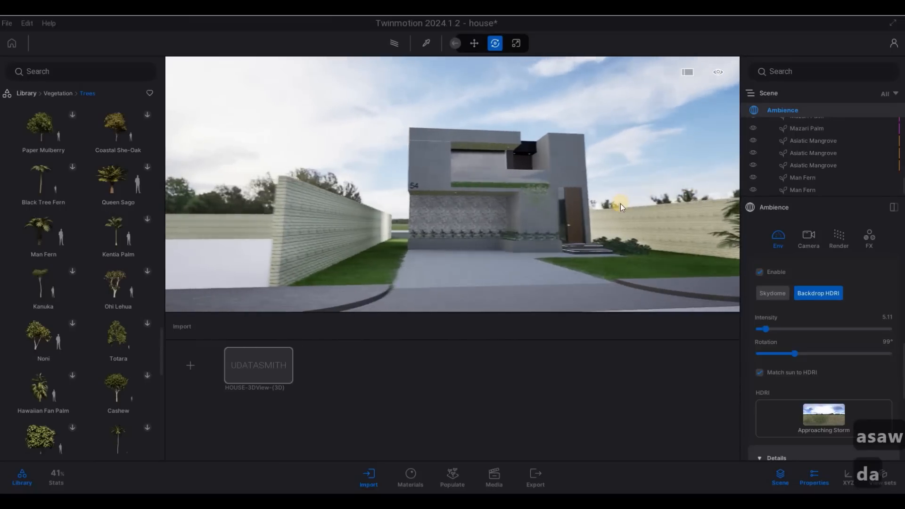
pyautogui.press('d')
pyautogui.moveTo(533, 202); pyautogui.dragTo(545, 221, button='right')
# Step: Reframe the house in the camera view
pyautogui.press('w')
pyautogui.press('d')
pyautogui.press('s')
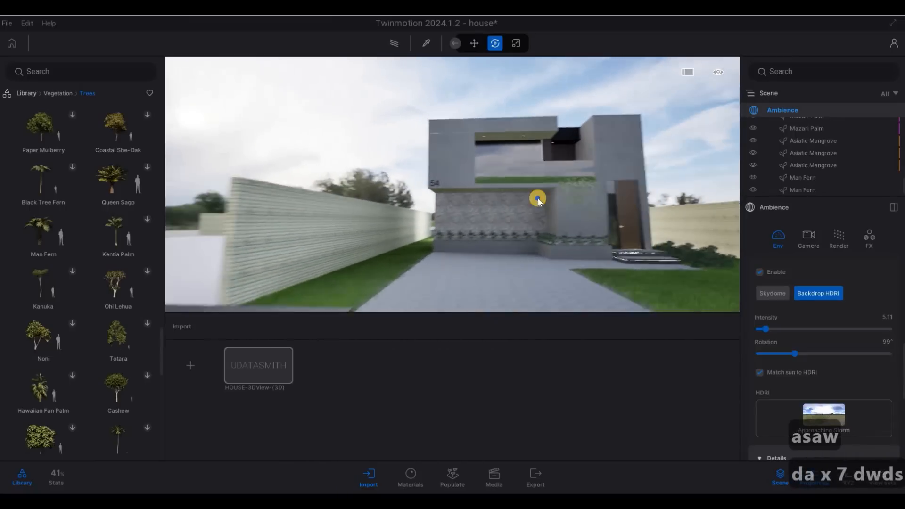
pyautogui.press('a')
pyautogui.press('q')
pyautogui.press('d')
# Step: Preview Queen Sago and Coastal She-Oak, then place a Kentia Palm near the door
pyautogui.moveTo(101, 151)
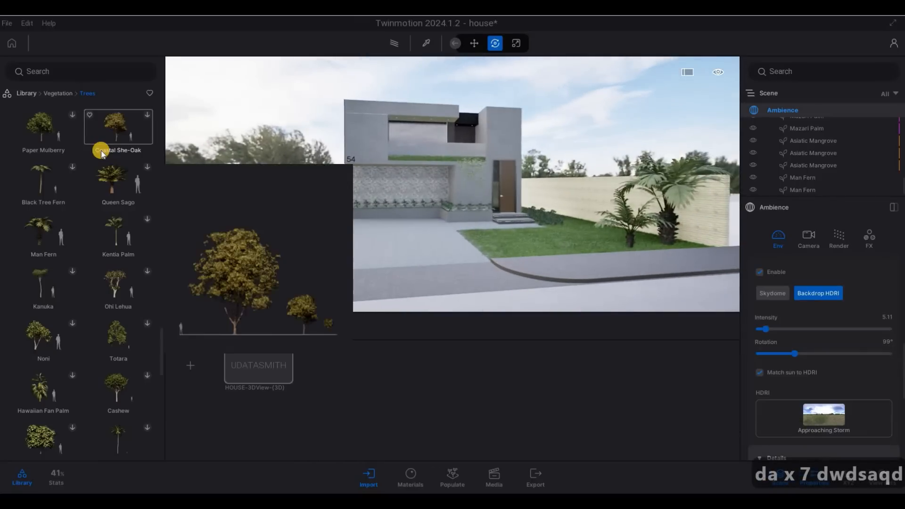
pyautogui.scroll(5, 101, 151)
pyautogui.scroll(-5, 101, 152)
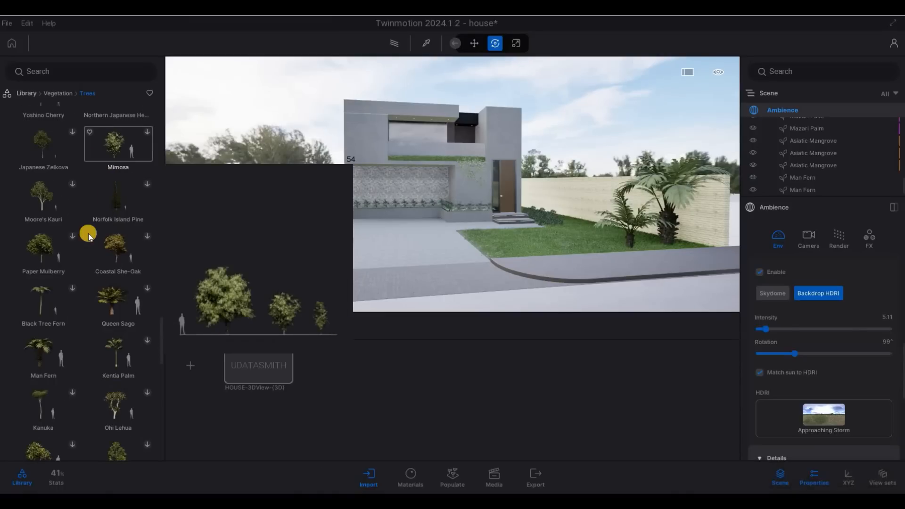
pyautogui.scroll(-2, 87, 230)
pyautogui.scroll(-3, 77, 187)
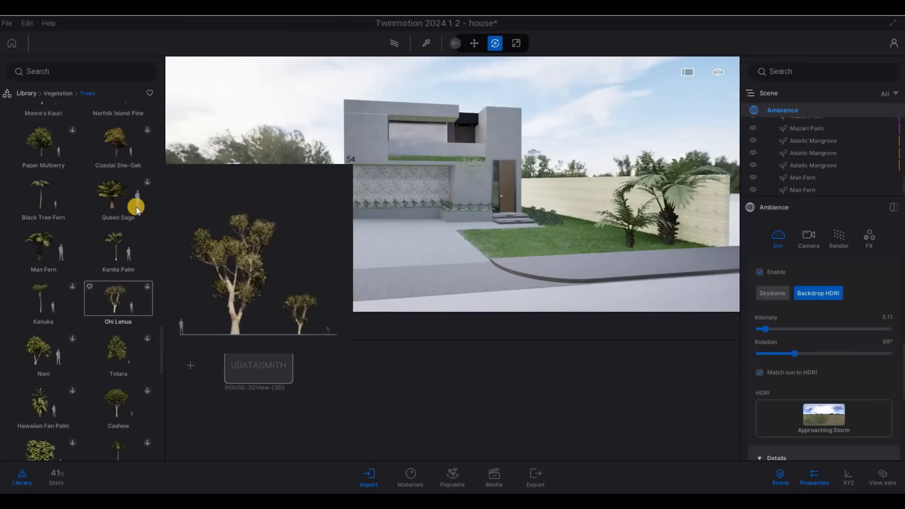
pyautogui.click(146, 184)
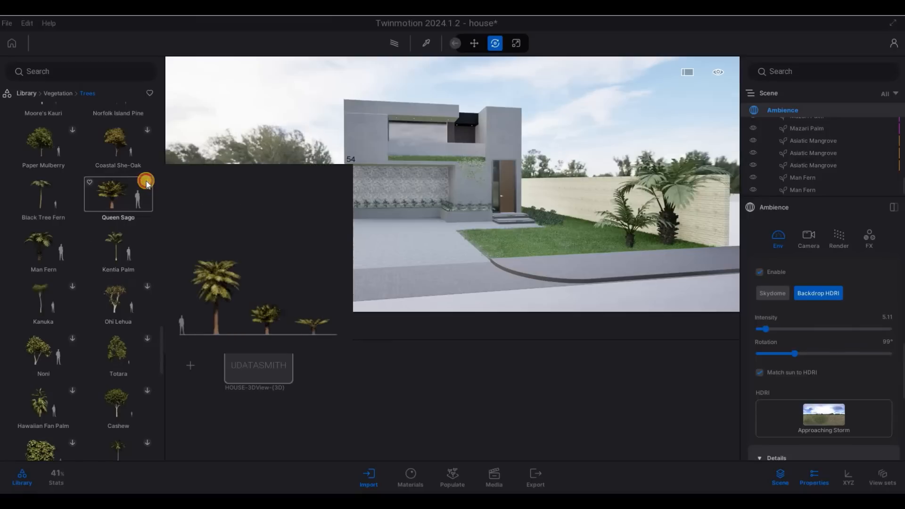
pyautogui.click(137, 151)
pyautogui.scroll(1, 81, 193)
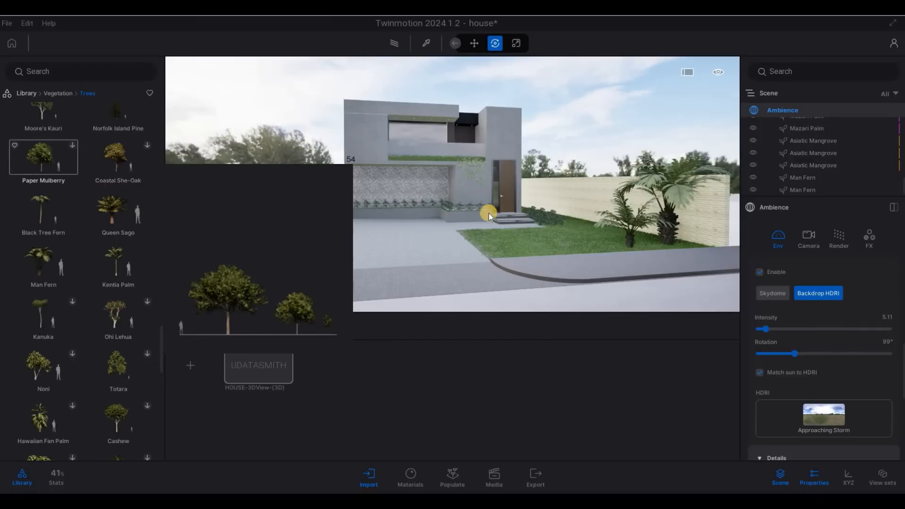
pyautogui.moveTo(165, 285); pyautogui.dragTo(505, 230)
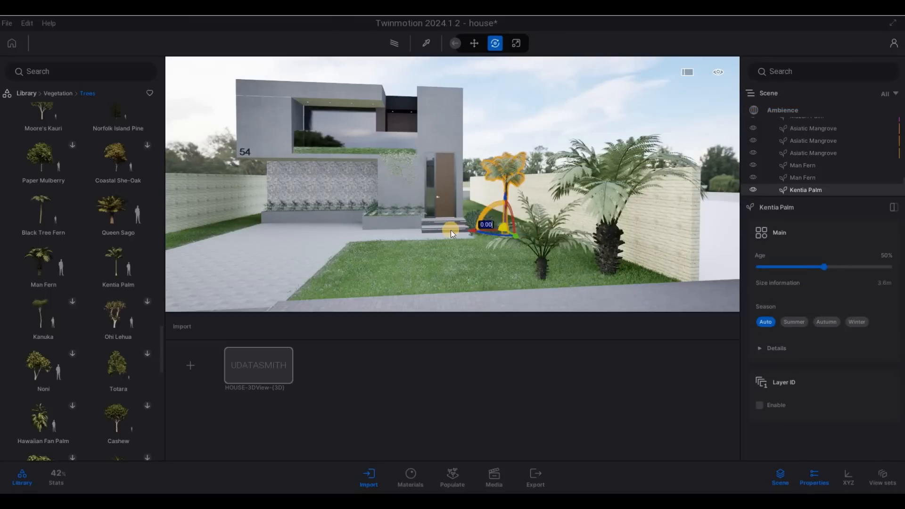
# Step: Drag a Coconut palm from the Trees library onto the lawn
pyautogui.moveTo(77, 299)
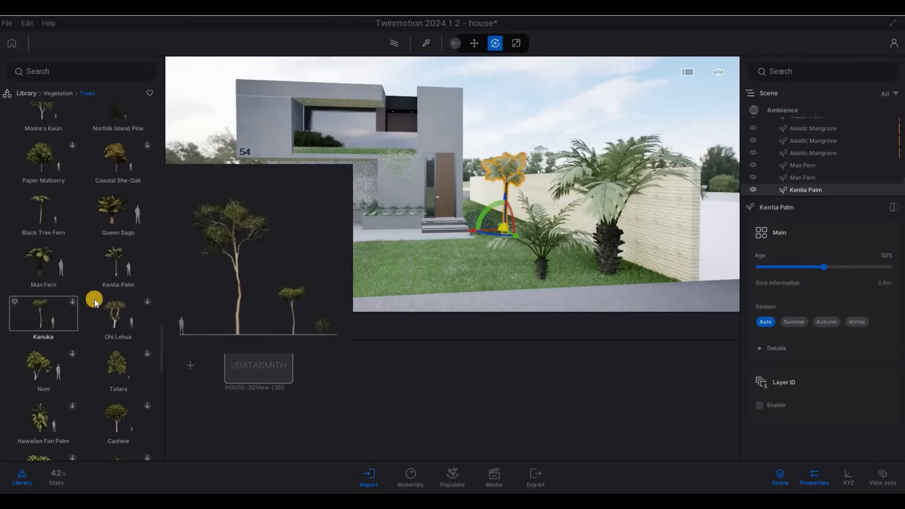
pyautogui.scroll(-2, 149, 363)
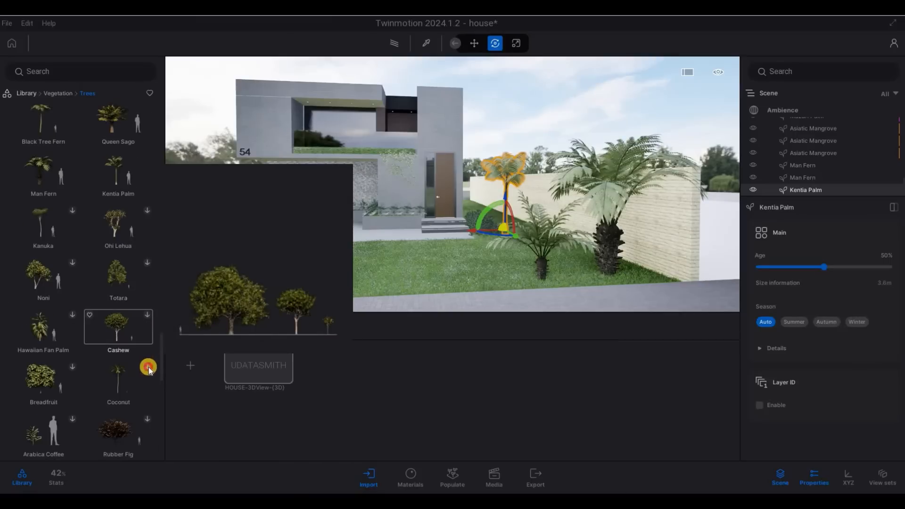
pyautogui.moveTo(148, 369); pyautogui.dragTo(433, 264)
pyautogui.moveTo(484, 239); pyautogui.dragTo(495, 207)
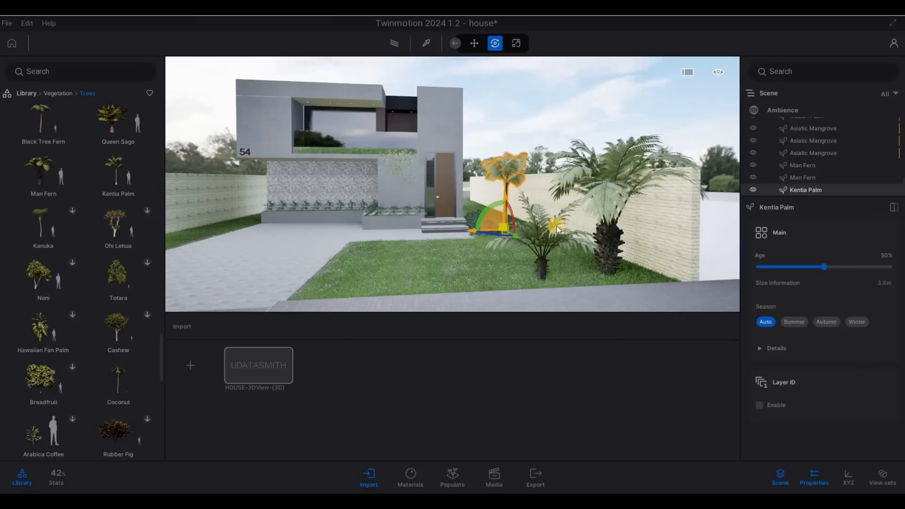
# Step: Move the Kentia Palm onto the left lawn beside the driveway
pyautogui.press('a')
pyautogui.press('a')
pyautogui.press('s')
pyautogui.moveTo(556, 225); pyautogui.dragTo(234, 276)
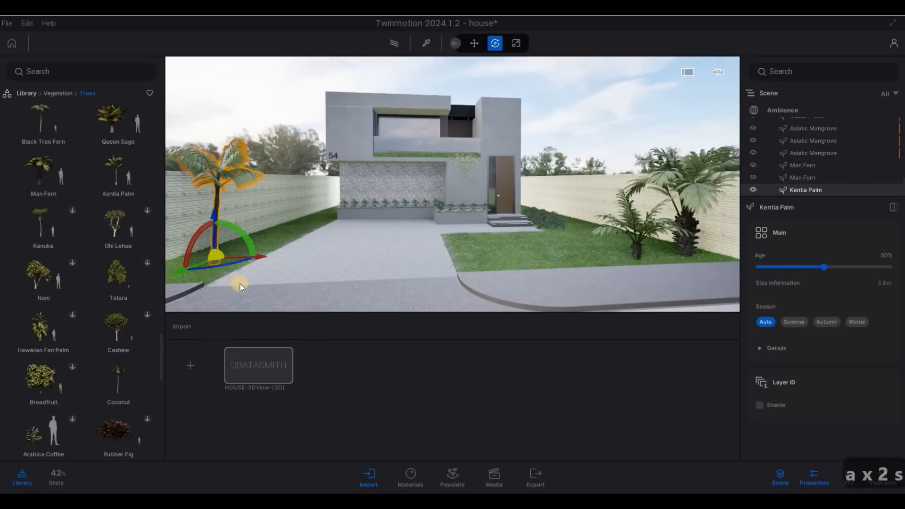
# Step: Delete the Kentia Palm and place a Coconut palm on the lawn
pyautogui.press('Delete')
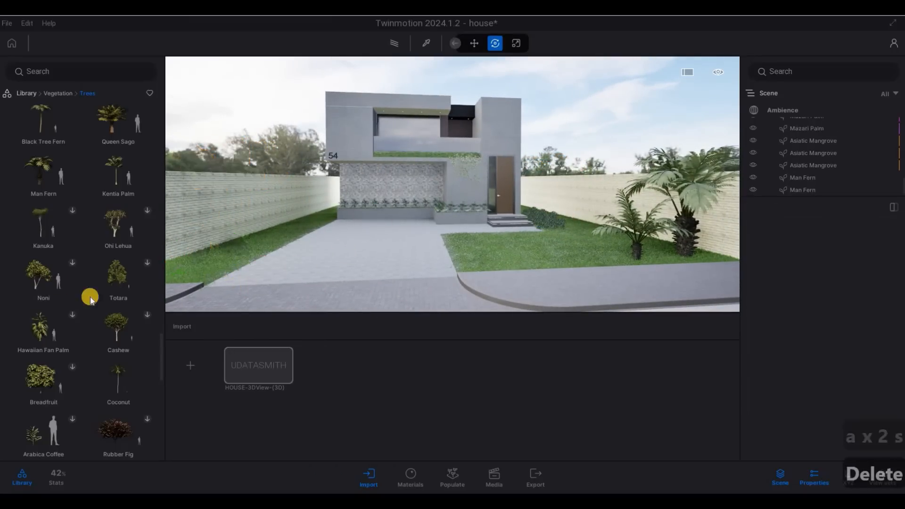
pyautogui.moveTo(125, 375); pyautogui.dragTo(571, 236)
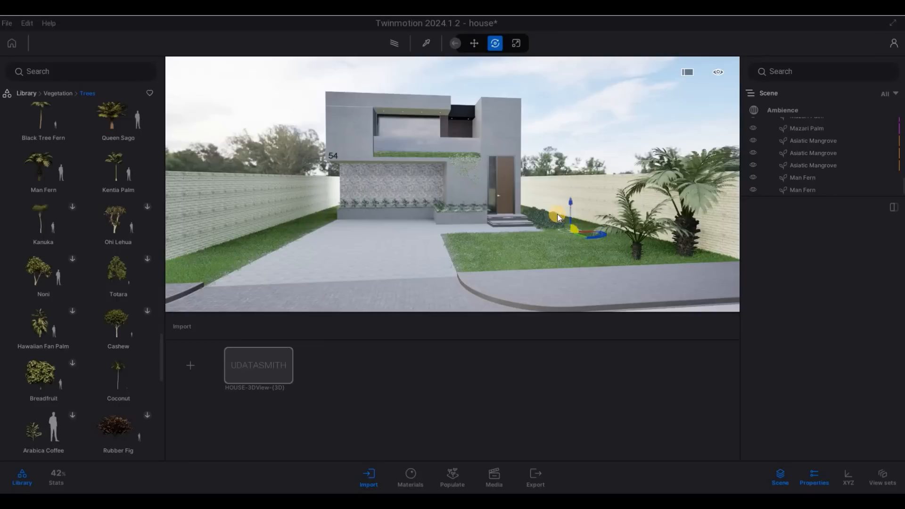
pyautogui.press('Down')
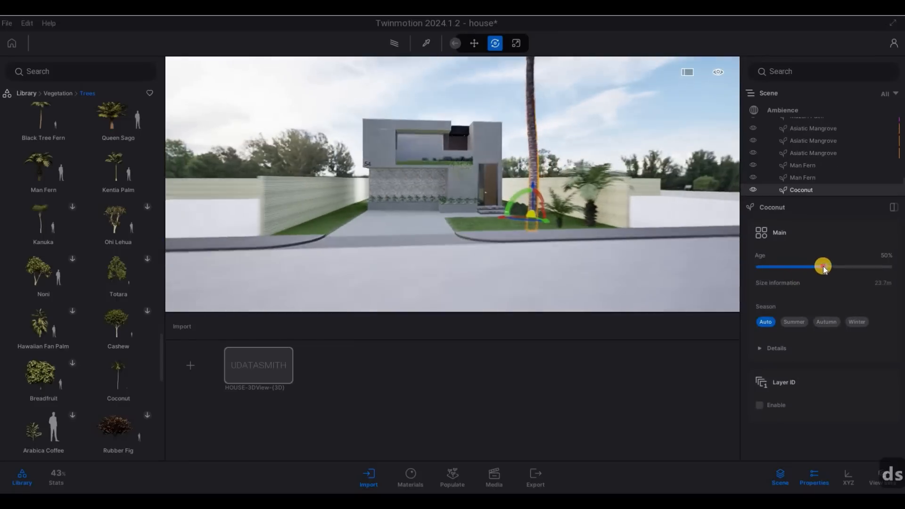
pyautogui.moveTo(802, 270)
pyautogui.mouseDown()
pyautogui.moveTo(821, 267)
pyautogui.moveTo(776, 269)
pyautogui.moveTo(781, 277)
pyautogui.moveTo(792, 267)
pyautogui.mouseUp()
# Step: Raise the coconut palm's age to 38%
pyautogui.moveTo(574, 230); pyautogui.dragTo(563, 217)
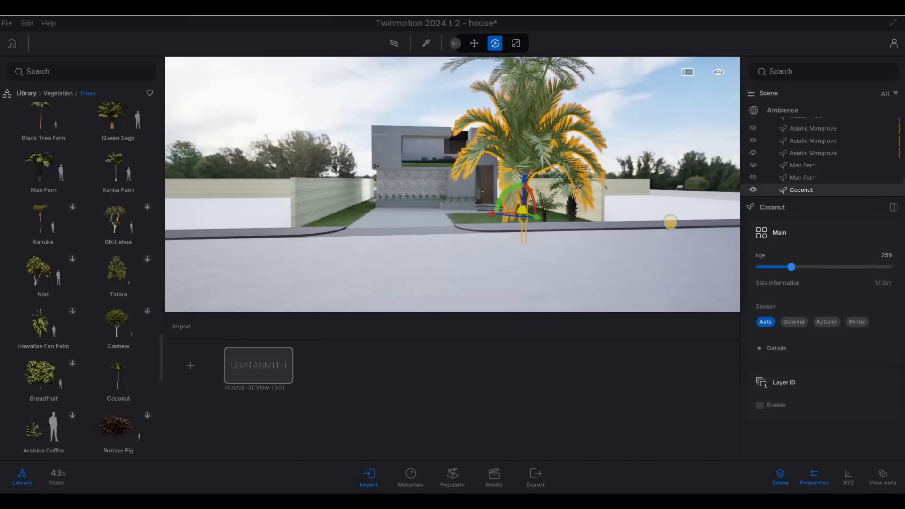
pyautogui.moveTo(670, 222); pyautogui.dragTo(512, 168)
pyautogui.press('a')
pyautogui.press('w')
pyautogui.press('w')
pyautogui.press('w')
pyautogui.press('w')
pyautogui.press('w')
pyautogui.press('w')
pyautogui.press('w')
pyautogui.press('w')
pyautogui.press('w')
pyautogui.press('q')
pyautogui.press('Escape')
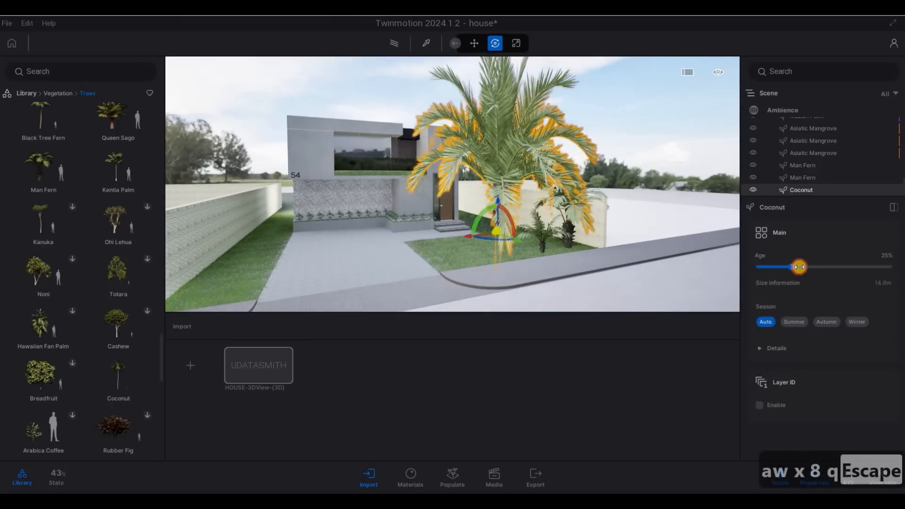
pyautogui.moveTo(137, 339); pyautogui.dragTo(401, 308)
# Step: Carry the coconut palm to its spot behind the house
pyautogui.press('s')
pyautogui.press('s')
pyautogui.press('s')
pyautogui.press('s')
pyautogui.press('s')
pyautogui.press('d')
pyautogui.press('w')
pyautogui.press('a')
# Step: Confirm the coconut palm copy and add another copy further right
pyautogui.click(272, 250)
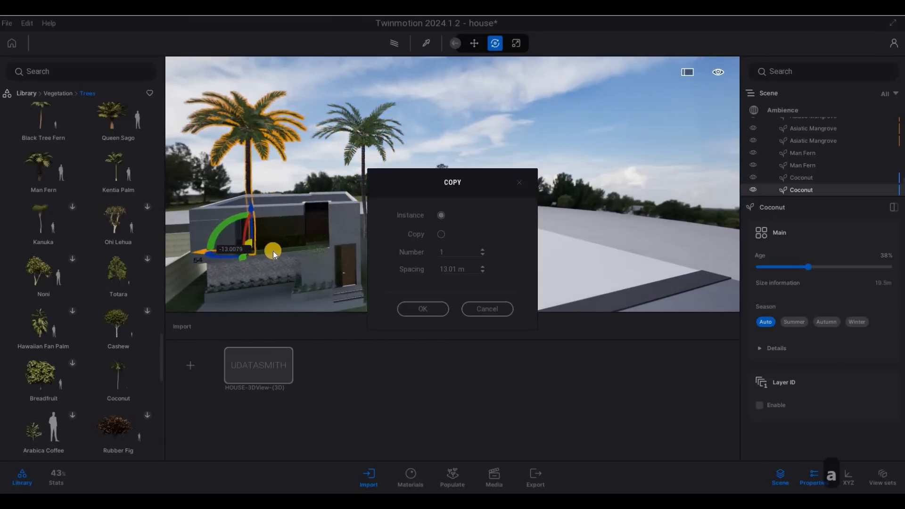
pyautogui.click(418, 309)
pyautogui.keyDown('alt'); pyautogui.moveTo(290, 245); pyautogui.dragTo(366, 241); pyautogui.keyUp('alt')
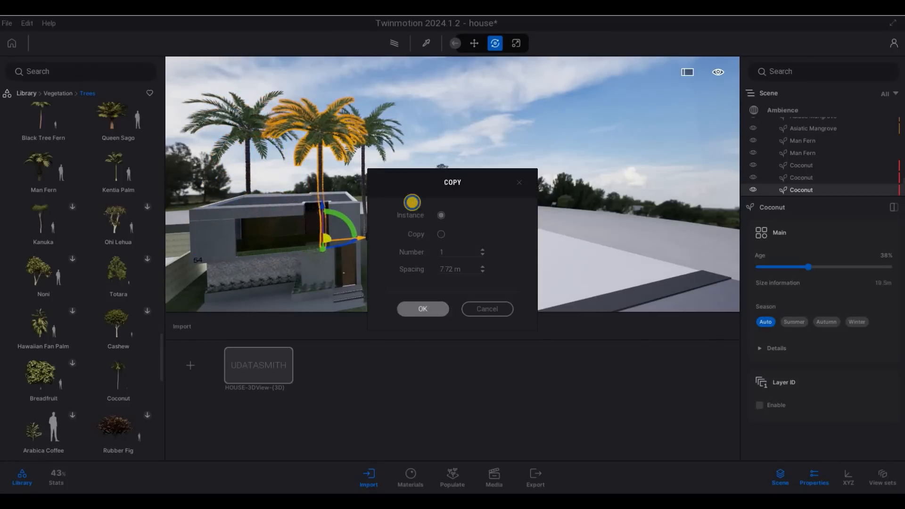
pyautogui.press('Escape')
# Step: Fly the view around the palms and up over the house
pyautogui.press('d')
pyautogui.press('w')
pyautogui.press('d')
pyautogui.press('d')
pyautogui.press('d')
pyautogui.press('d')
pyautogui.press('d')
pyautogui.press('d')
pyautogui.press('d')
pyautogui.press('d')
pyautogui.press('d')
pyautogui.press('d')
pyautogui.press('d')
pyautogui.press('d')
pyautogui.press('d')
pyautogui.press('d')
pyautogui.press('d')
pyautogui.press('d')
pyautogui.press('d')
pyautogui.press('d')
pyautogui.press('d')
pyautogui.press('d')
pyautogui.press('d')
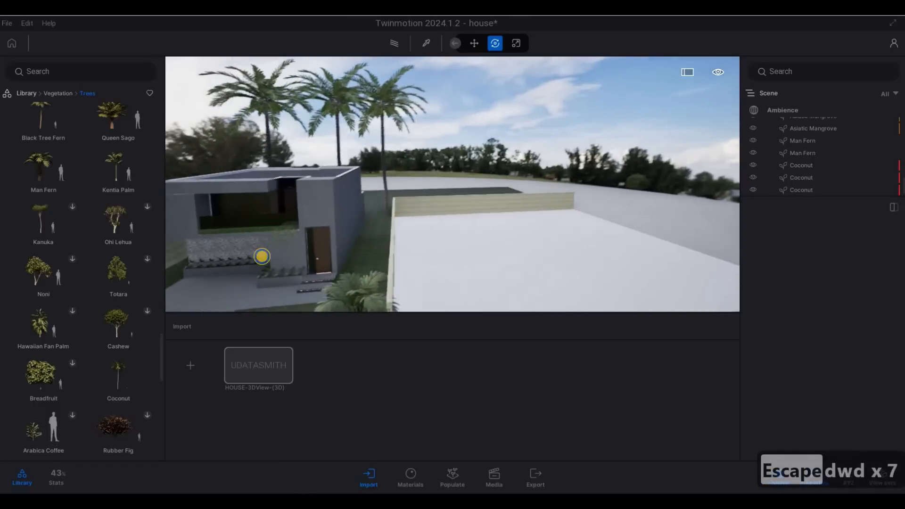
pyautogui.press('q')
pyautogui.press('q')
pyautogui.press('q')
pyautogui.press('q')
pyautogui.press('q')
pyautogui.press('q')
pyautogui.press('q')
pyautogui.press('q')
pyautogui.press('q')
pyautogui.press('q')
pyautogui.press('q')
pyautogui.press('q')
pyautogui.press('q')
pyautogui.press('q')
pyautogui.press('q')
pyautogui.press('q')
pyautogui.press('q')
pyautogui.press('q')
pyautogui.press('q')
pyautogui.press('q')
pyautogui.press('q')
pyautogui.press('q')
pyautogui.press('q')
pyautogui.press('q')
pyautogui.press('q')
pyautogui.press('q')
pyautogui.press('q')
pyautogui.press('q')
pyautogui.press('q')
pyautogui.press('q')
pyautogui.press('q')
pyautogui.press('q')
pyautogui.press('q')
pyautogui.press('q')
pyautogui.press('q')
pyautogui.press('q')
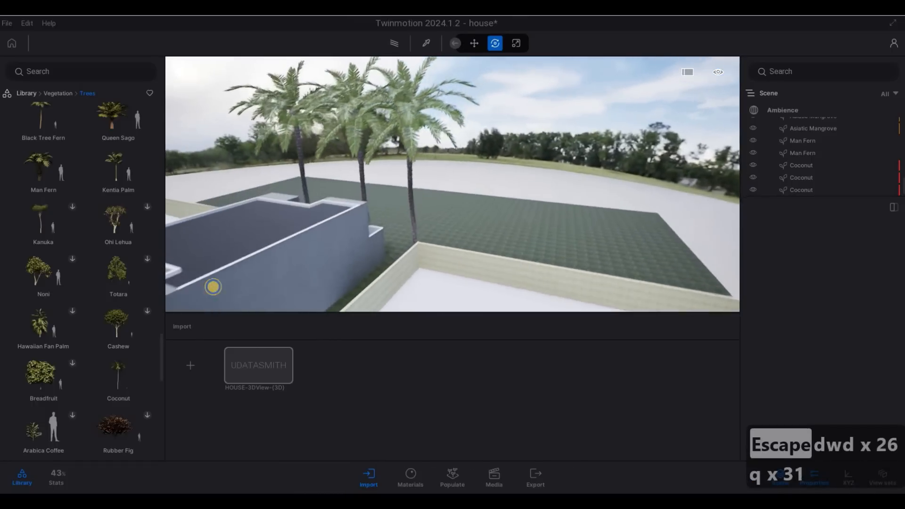
pyautogui.press('w')
pyautogui.press('a')
pyautogui.press('a')
pyautogui.press('a')
pyautogui.press('a')
pyautogui.press('a')
pyautogui.press('a')
pyautogui.press('a')
pyautogui.press('s')
pyautogui.press('e')
pyautogui.press('e')
pyautogui.press('e')
pyautogui.press('e')
pyautogui.press('e')
pyautogui.press('e')
pyautogui.press('e')
pyautogui.press('e')
pyautogui.press('e')
pyautogui.press('e')
pyautogui.press('e')
pyautogui.press('e')
pyautogui.press('e')
pyautogui.press('e')
pyautogui.press('e')
pyautogui.press('e')
pyautogui.press('e')
pyautogui.press('e')
pyautogui.press('e')
pyautogui.press('e')
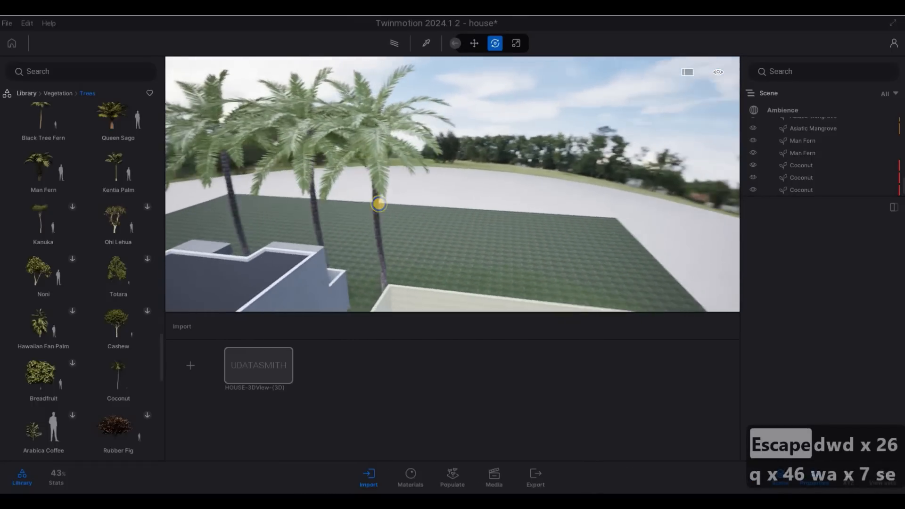
pyautogui.press('e')
pyautogui.press('e')
pyautogui.press('e')
pyautogui.press('e')
pyautogui.press('e')
pyautogui.press('s')
pyautogui.press('q')
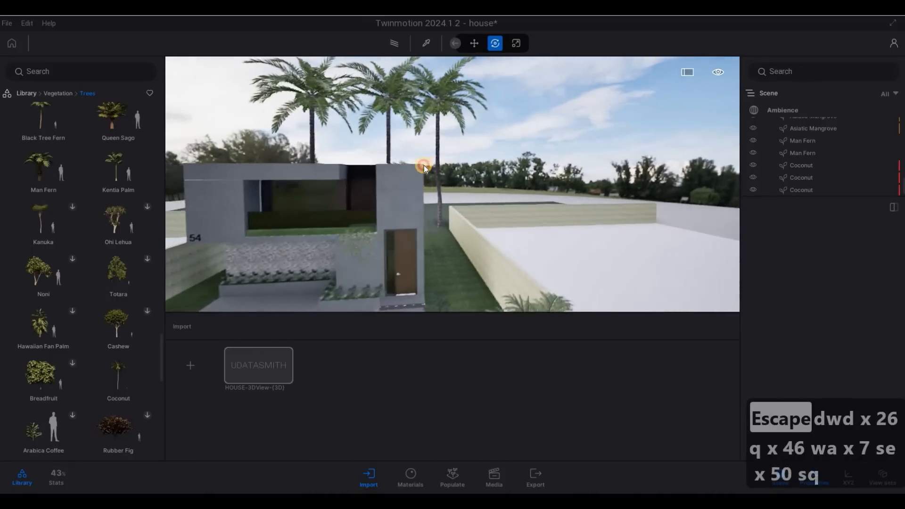
pyautogui.press('d')
# Step: Try moving a palm to the terrace edge, then undo it back beside the house
pyautogui.click(393, 230)
pyautogui.moveTo(392, 231); pyautogui.dragTo(476, 240)
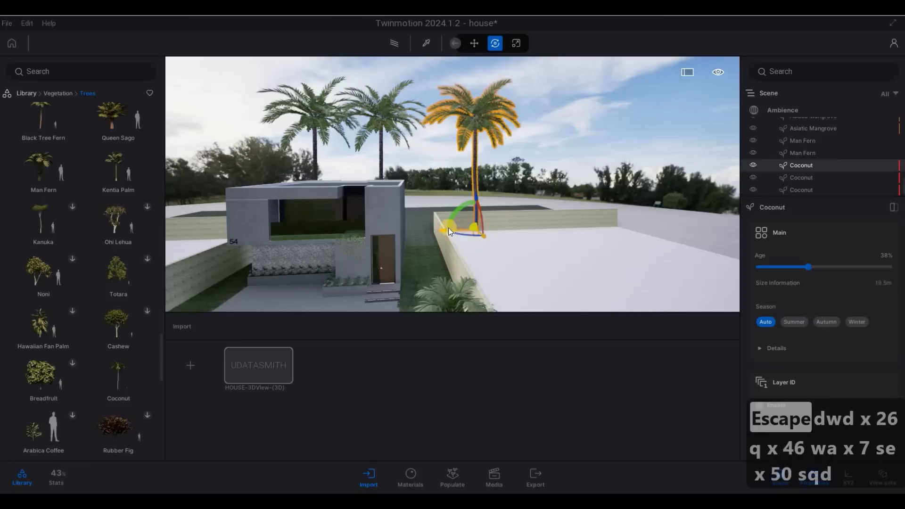
pyautogui.hotkey('ctrl', 'z')
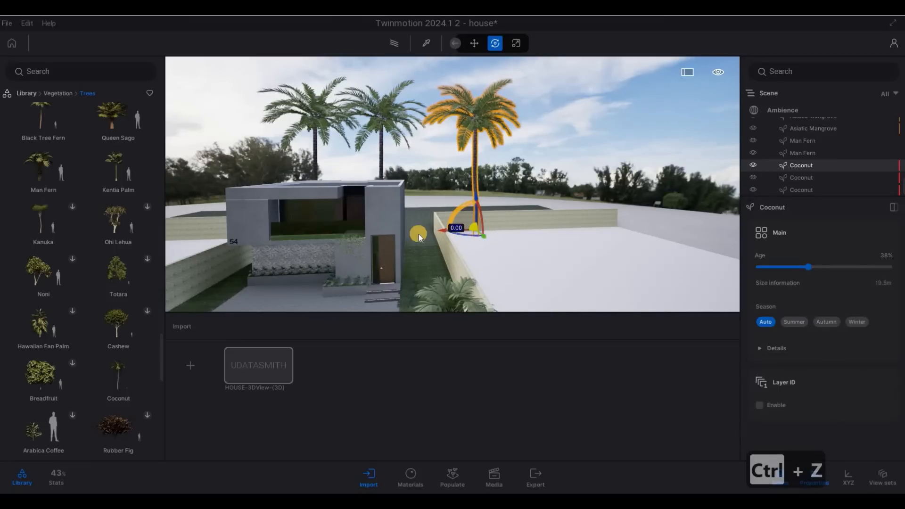
pyautogui.hotkey('ctrl', 'z')
pyautogui.hotkey('ctrl', 'z')
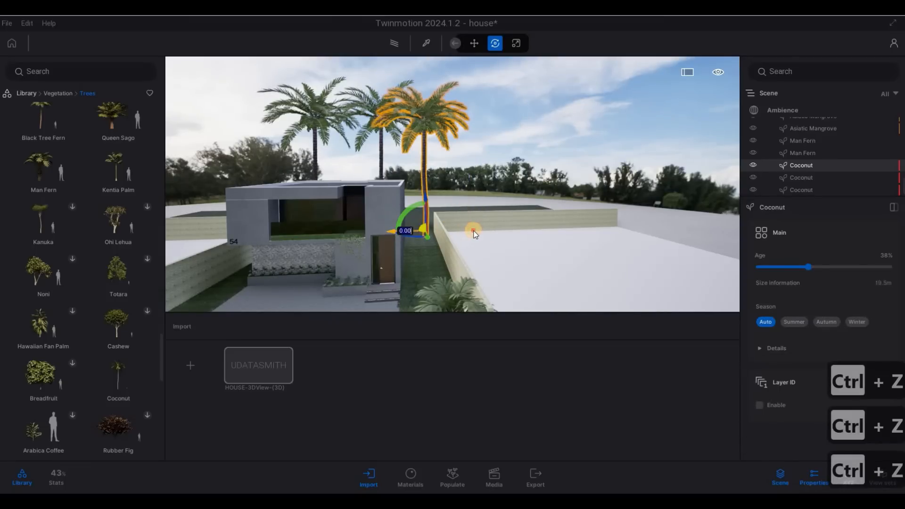
# Step: Copy the palm to add a fourth on the right and a fifth far left
pyautogui.keyDown('alt'); pyautogui.moveTo(473, 235); pyautogui.dragTo(424, 308); pyautogui.keyUp('alt')
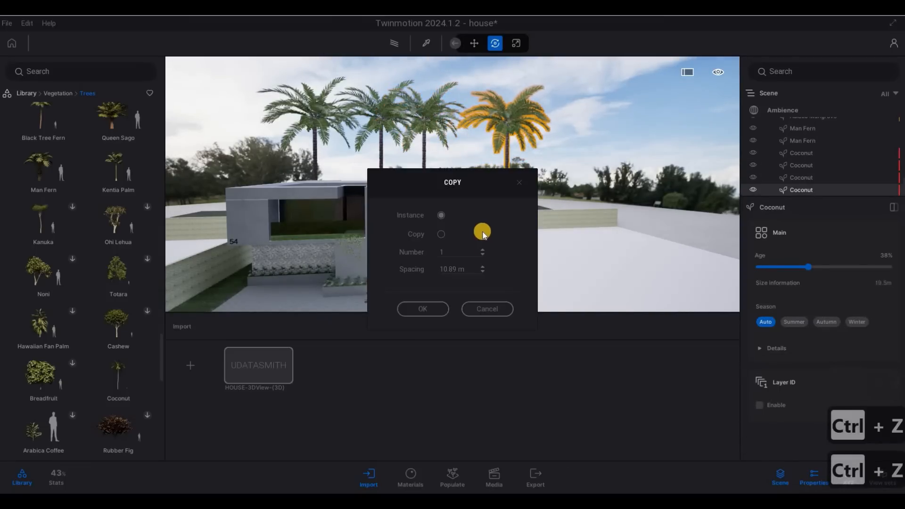
pyautogui.press('Return')
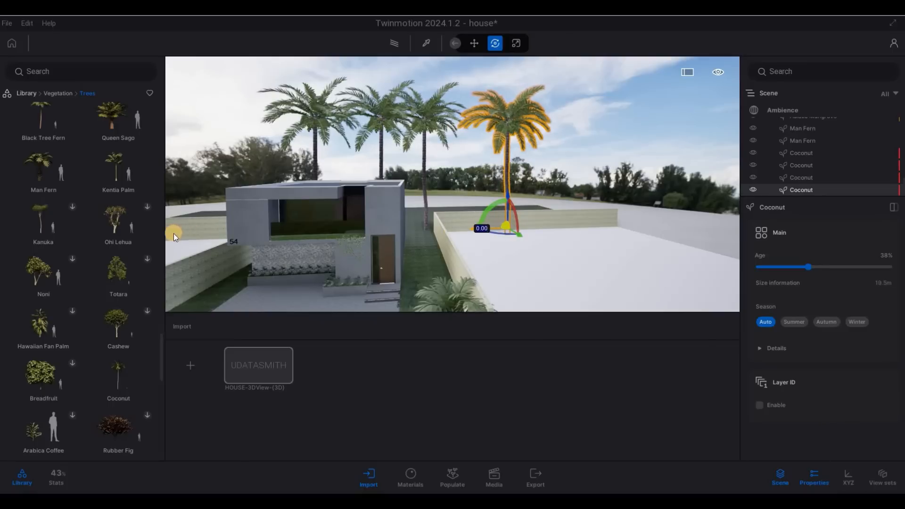
pyautogui.keyDown('alt'); pyautogui.moveTo(173, 233); pyautogui.dragTo(173, 233); pyautogui.keyUp('alt')
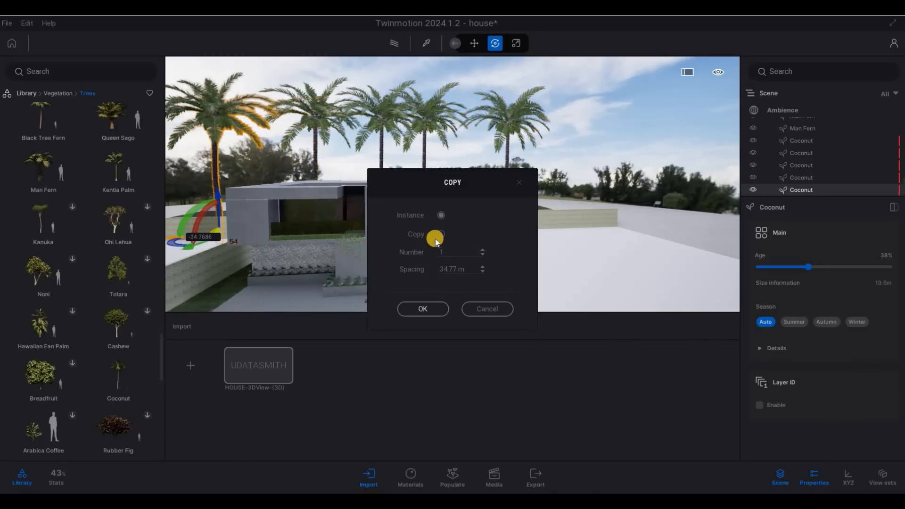
pyautogui.press('Return')
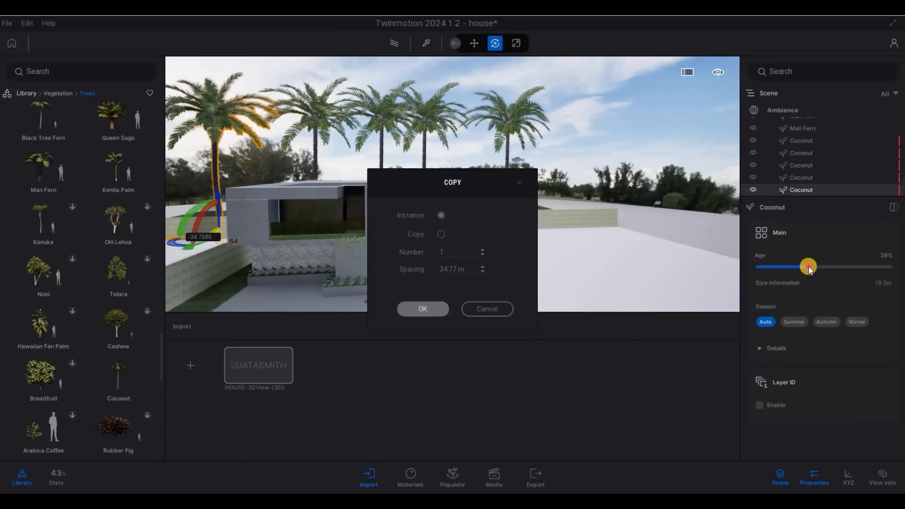
# Step: Make the leftmost palm younger at 33% age
pyautogui.moveTo(808, 267); pyautogui.dragTo(804, 266)
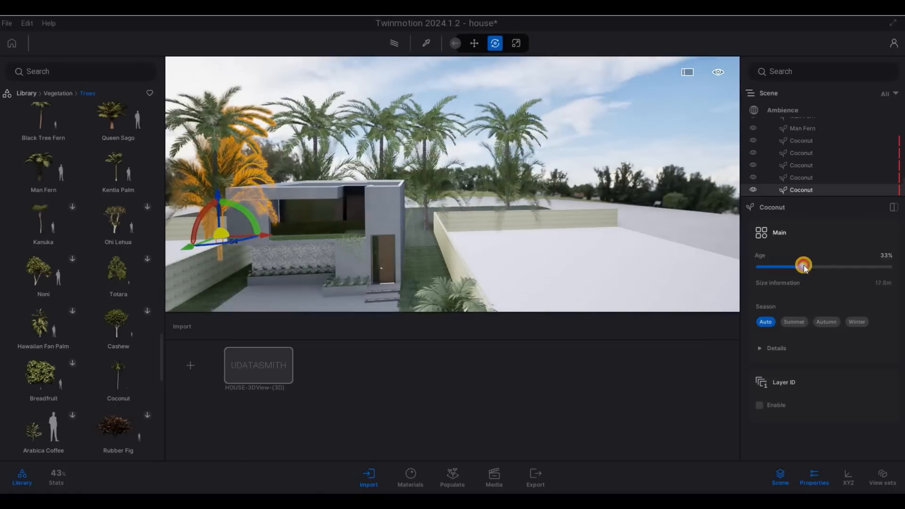
pyautogui.press('Escape')
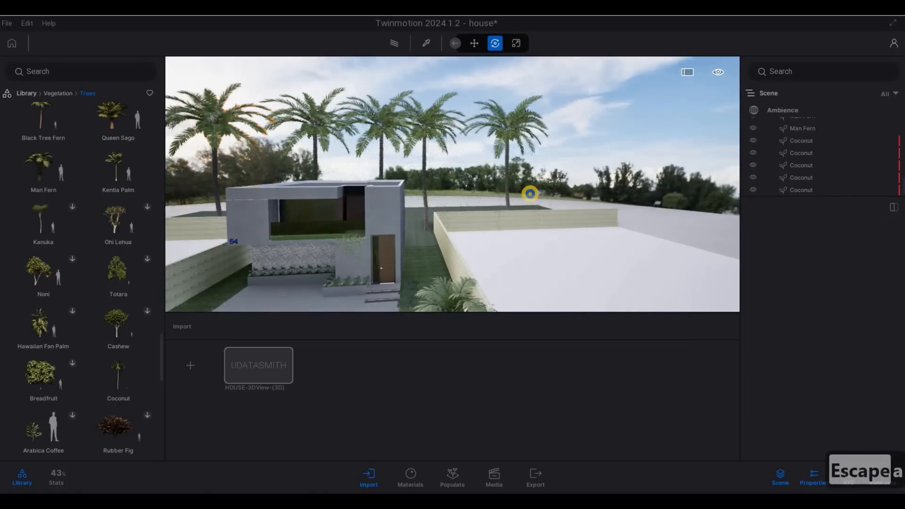
pyautogui.press('a')
pyautogui.press('a')
pyautogui.press('a')
pyautogui.press('a')
pyautogui.press('a')
pyautogui.press('a')
pyautogui.press('a')
pyautogui.press('a')
pyautogui.press('e')
pyautogui.press('s')
pyautogui.press('s')
pyautogui.press('e')
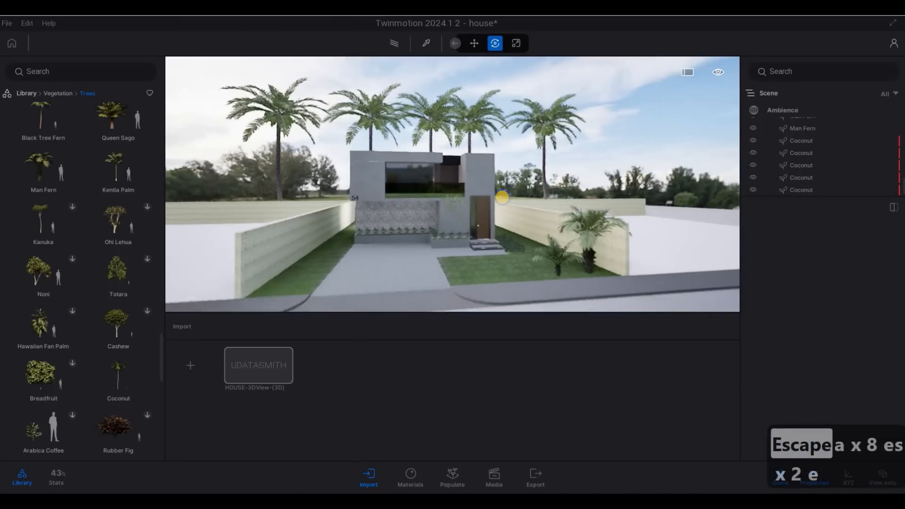
pyautogui.press('w')
pyautogui.press('w')
pyautogui.press('a')
pyautogui.press('e')
pyautogui.press('s')
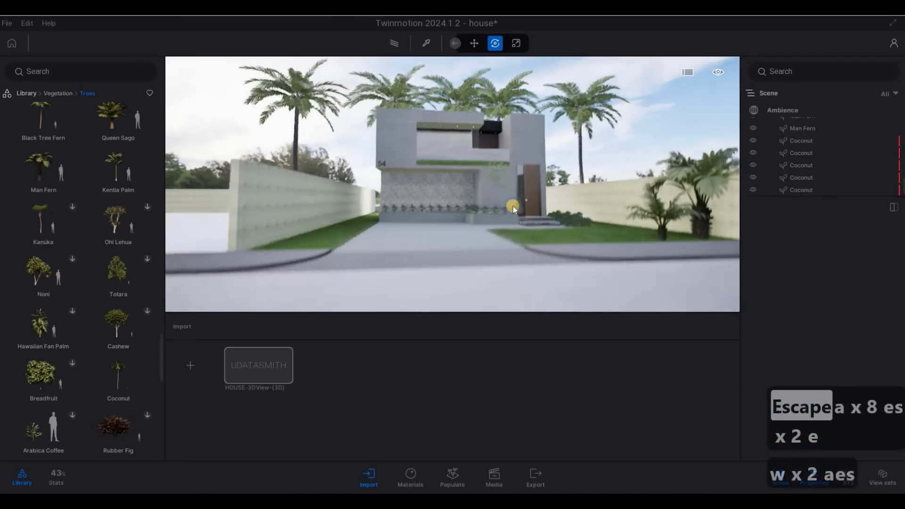
pyautogui.press('d')
pyautogui.press('w')
pyautogui.press('w')
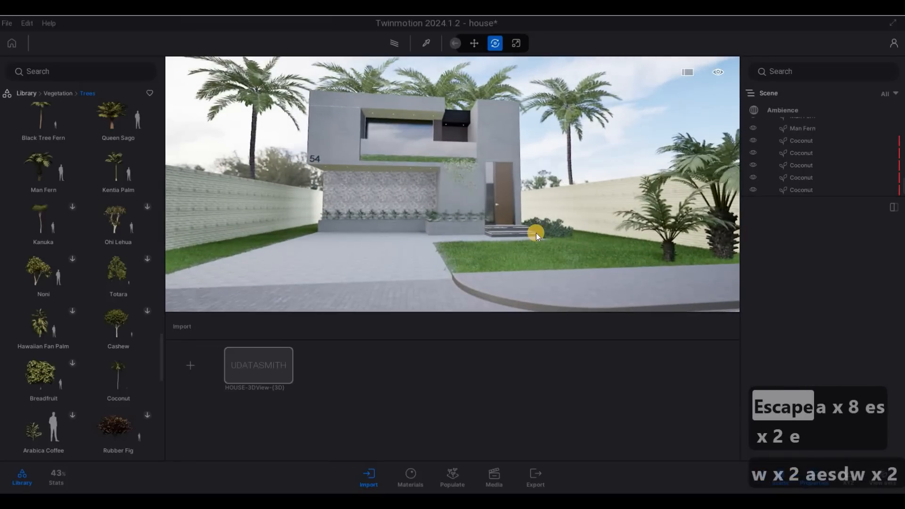
pyautogui.press('a')
pyautogui.press('s')
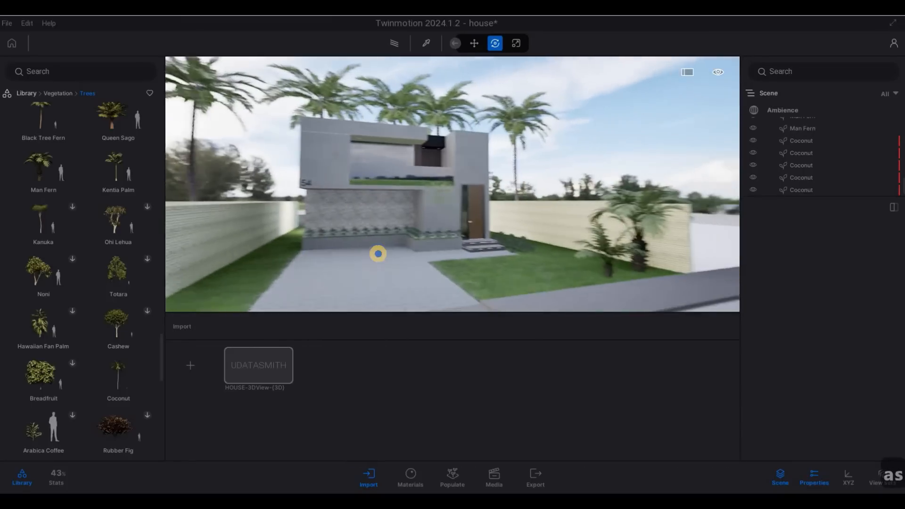
pyautogui.press('e')
pyautogui.press('s')
pyautogui.press('a')
pyautogui.press('w')
pyautogui.press('q')
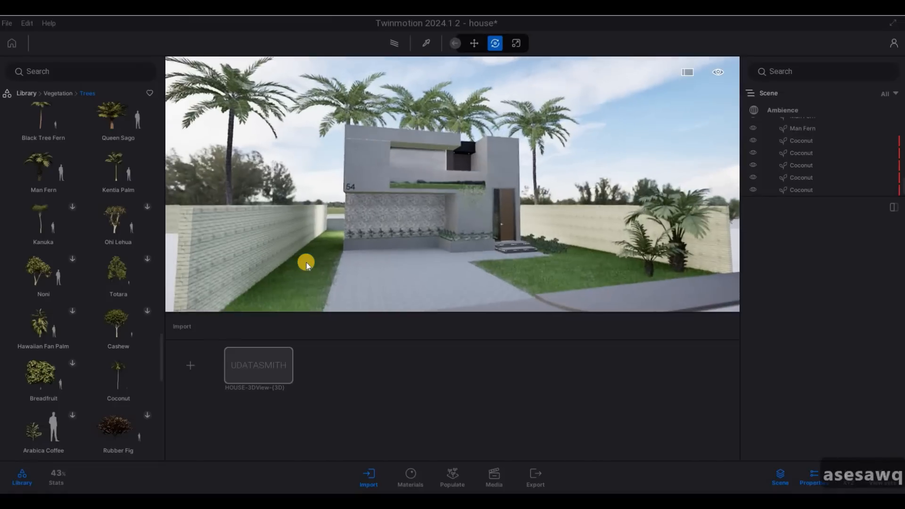
pyautogui.press('d')
pyautogui.press('s')
pyautogui.press('e')
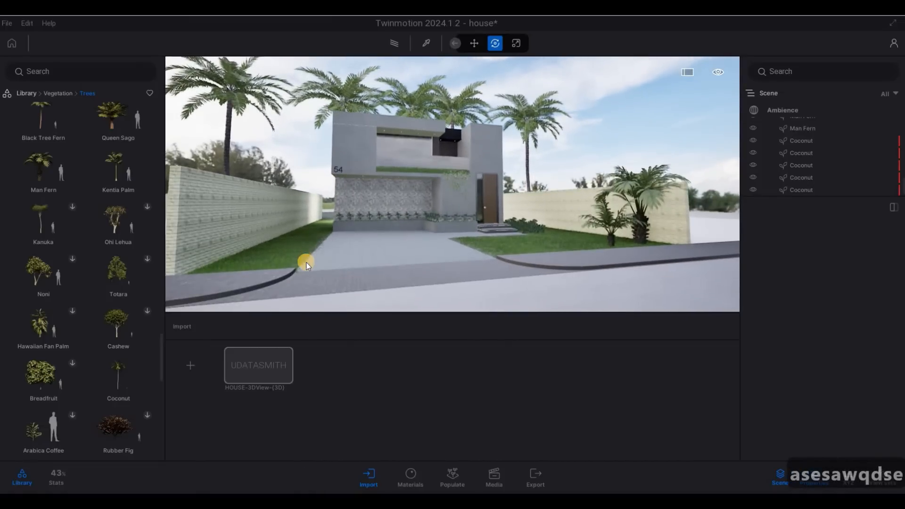